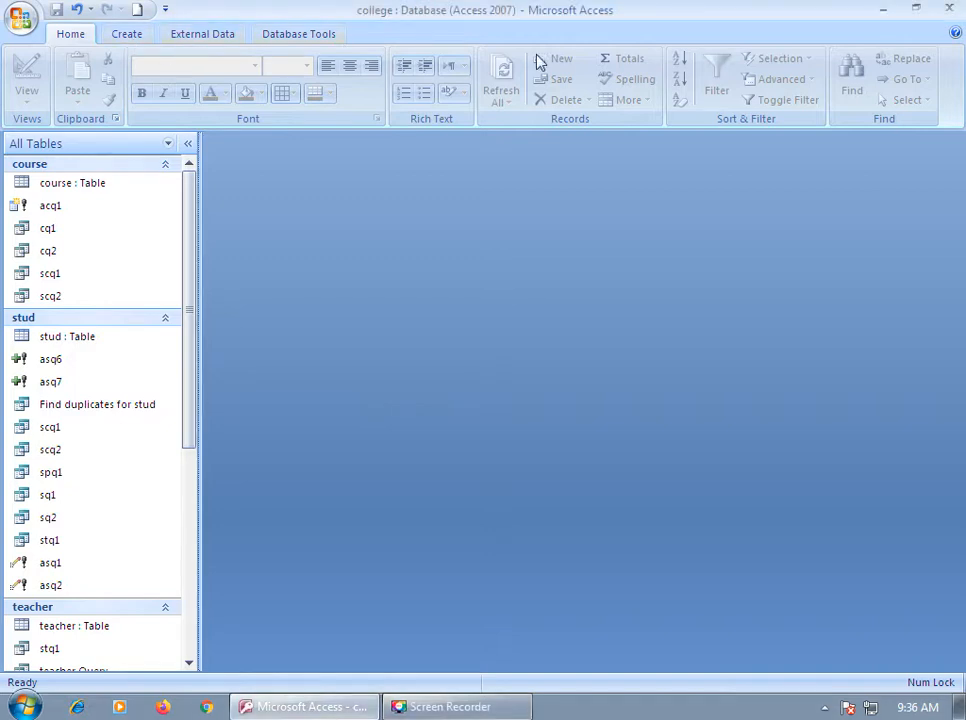
# Step: Create a new query in Design view based on the stud table
pyautogui.click(125, 35)
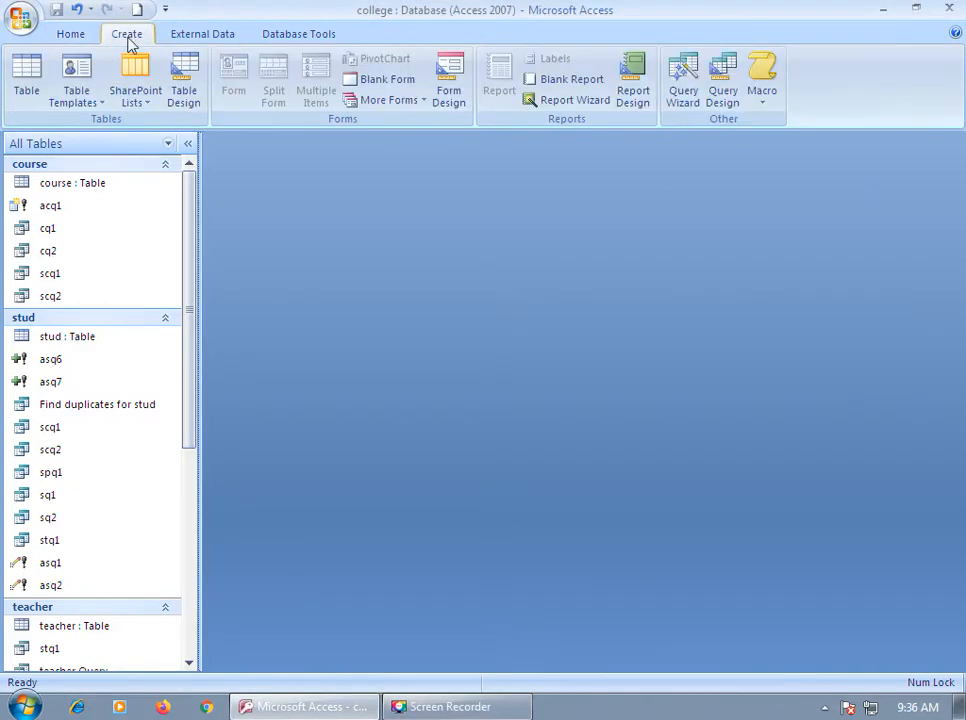
pyautogui.click(721, 92)
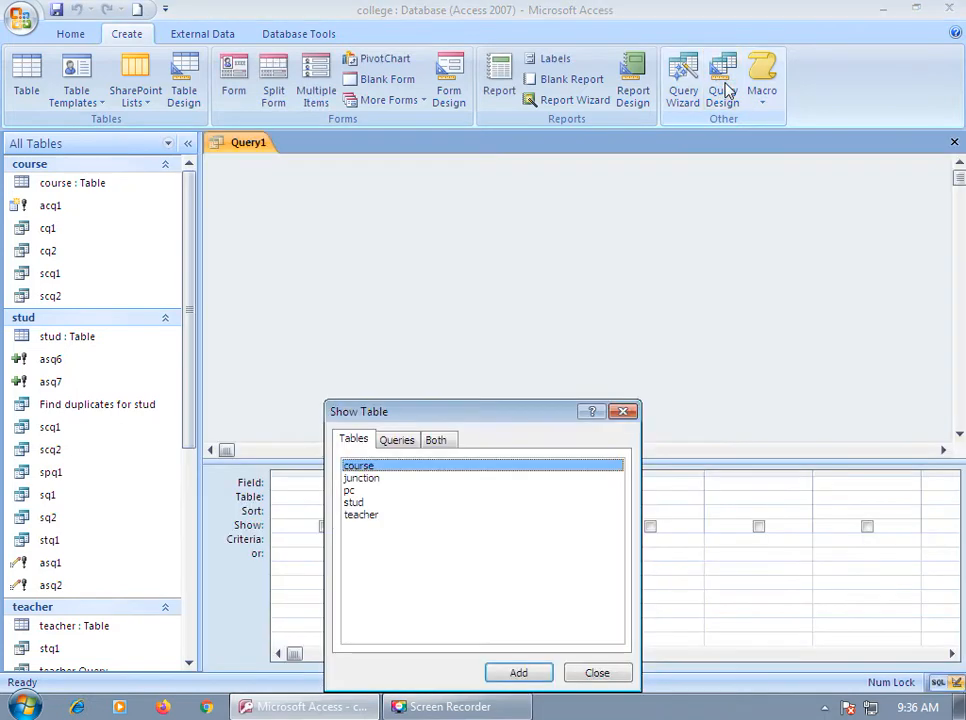
pyautogui.click(354, 502)
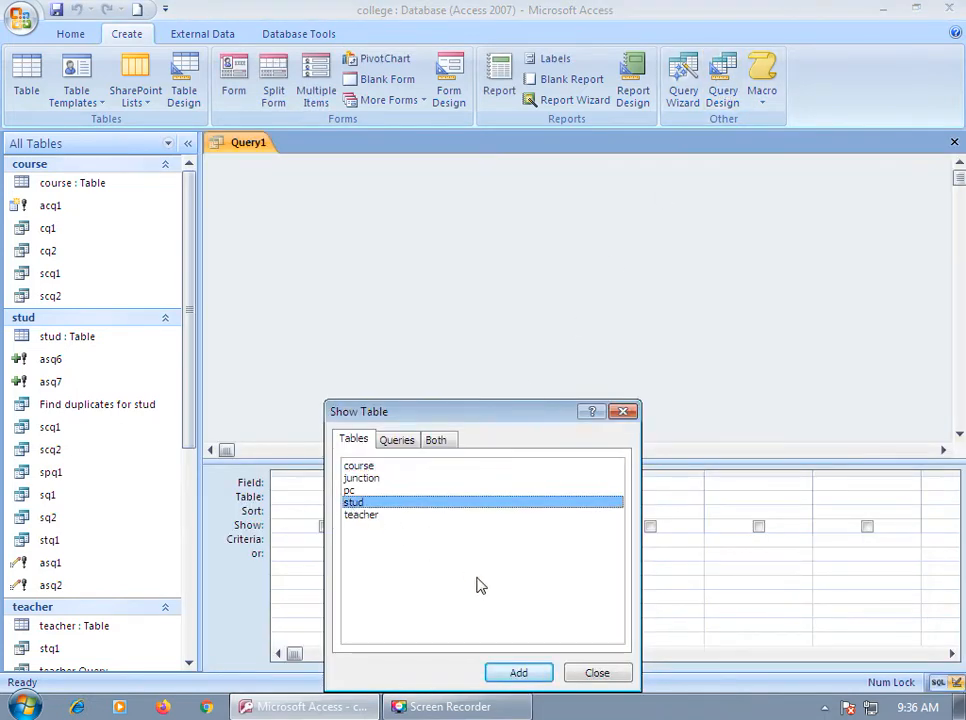
pyautogui.click(517, 673)
pyautogui.click(597, 673)
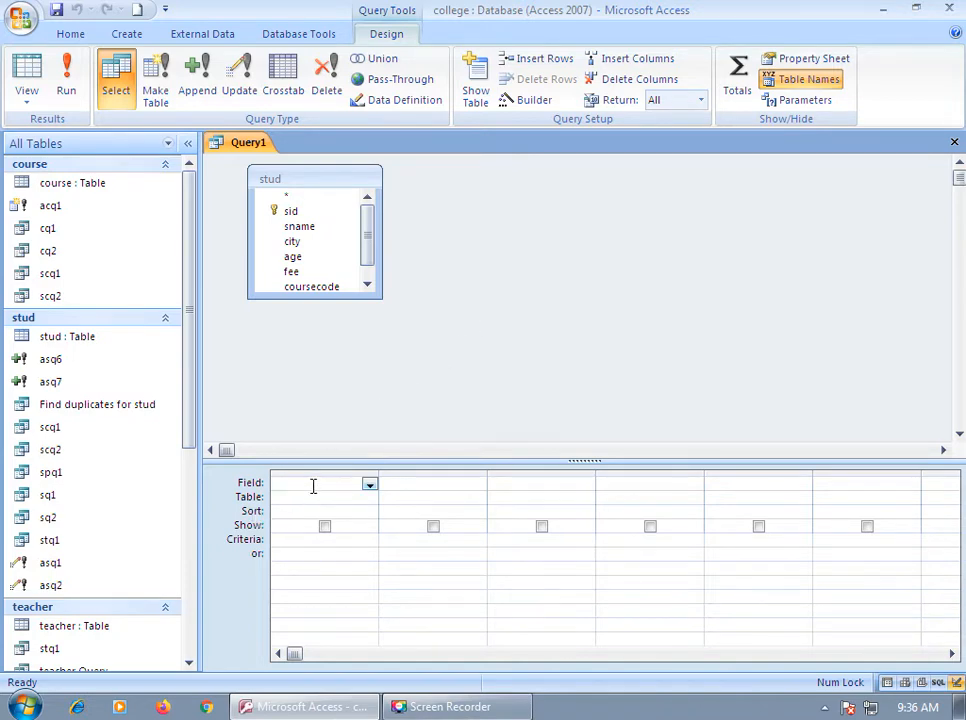
# Step: Add the sid, sname, age and fee fields to the query grid, and run the query to check its records
pyautogui.click(369, 484)
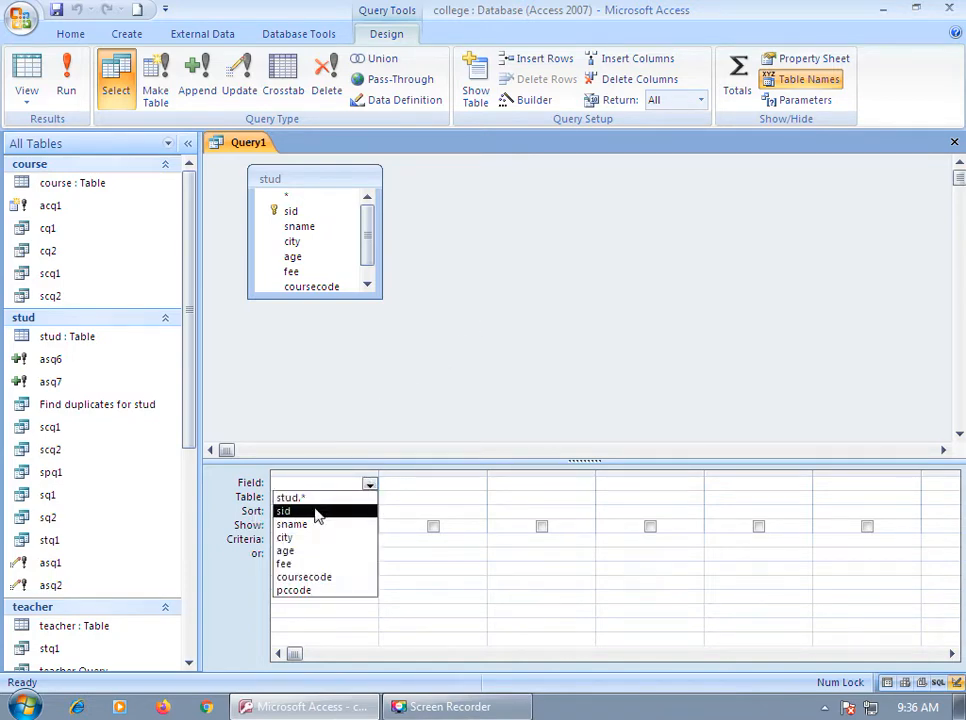
pyautogui.click(330, 511)
pyautogui.click(458, 487)
pyautogui.click(477, 486)
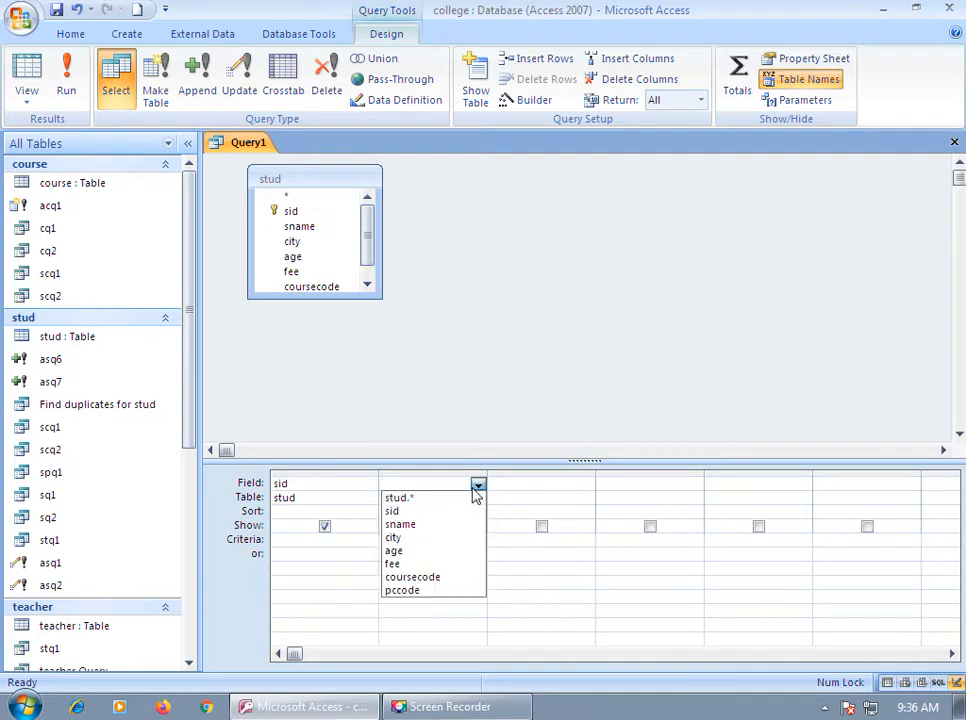
pyautogui.click(401, 522)
pyautogui.click(542, 488)
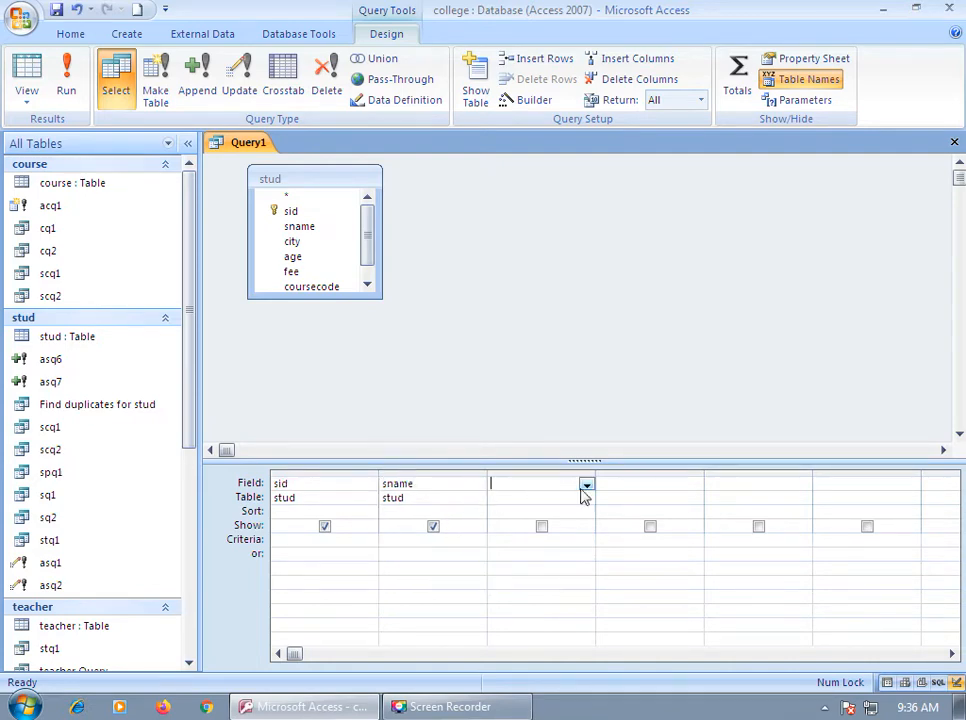
pyautogui.click(586, 485)
pyautogui.click(516, 551)
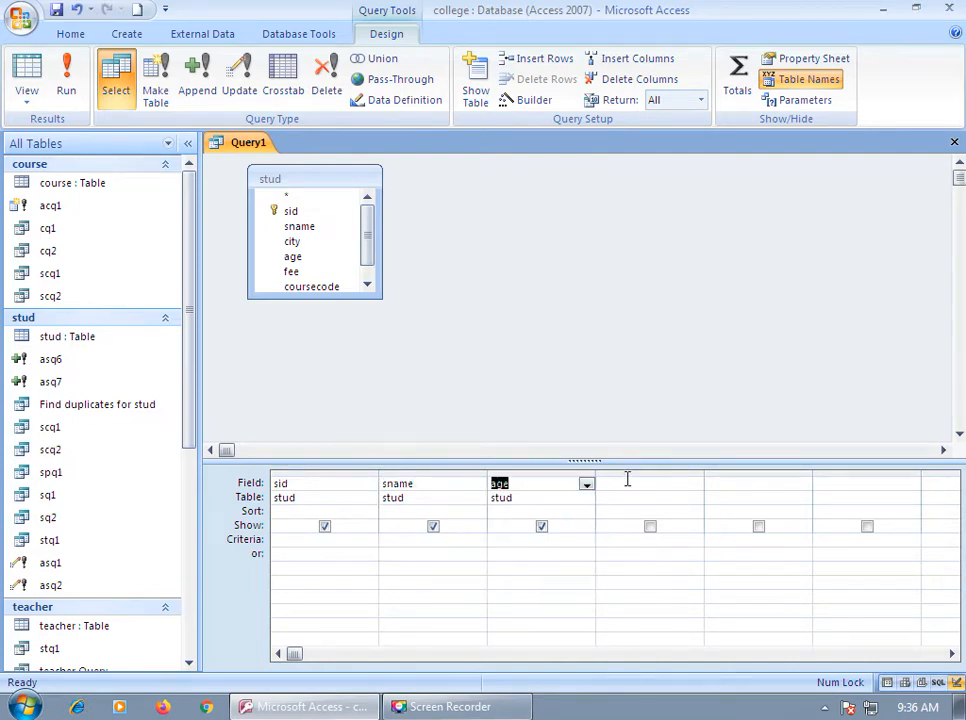
pyautogui.click(664, 487)
pyautogui.click(694, 484)
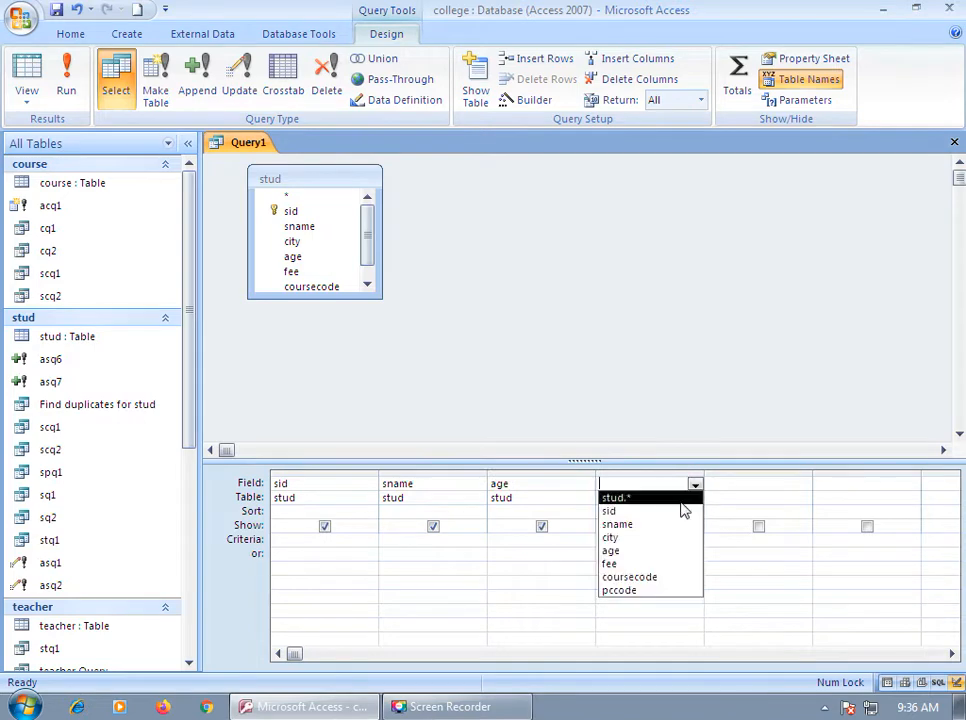
pyautogui.click(612, 564)
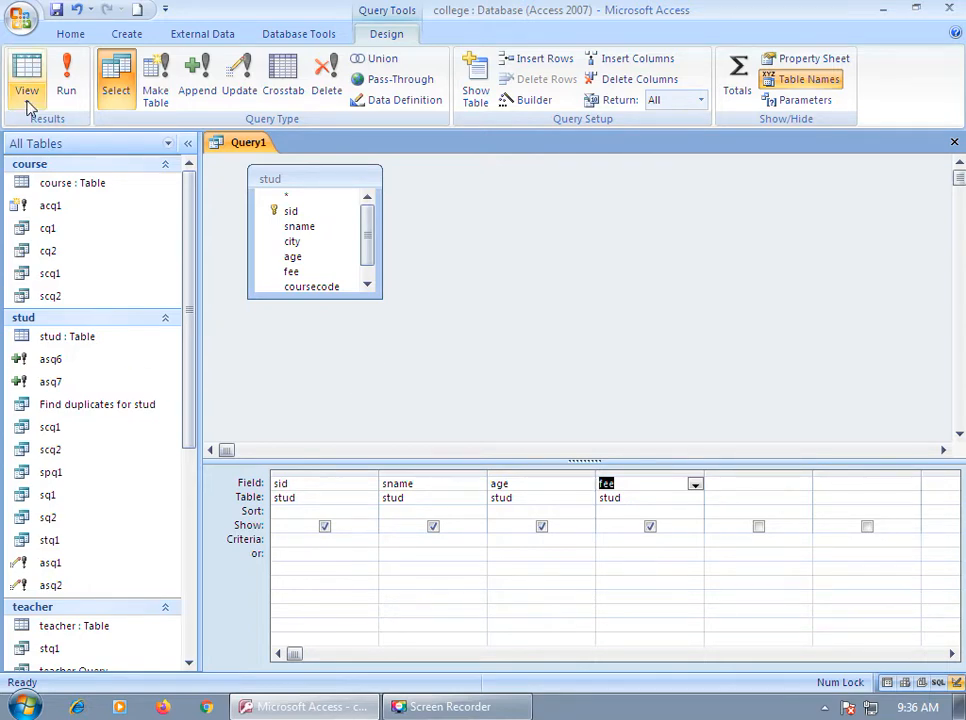
pyautogui.click(65, 88)
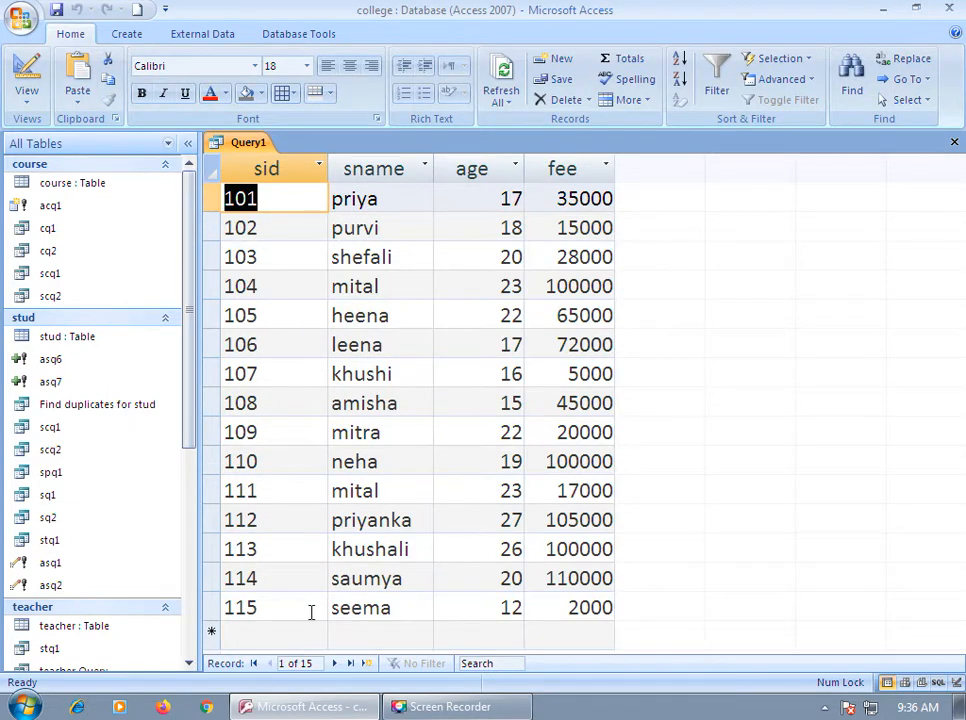
pyautogui.click(26, 78)
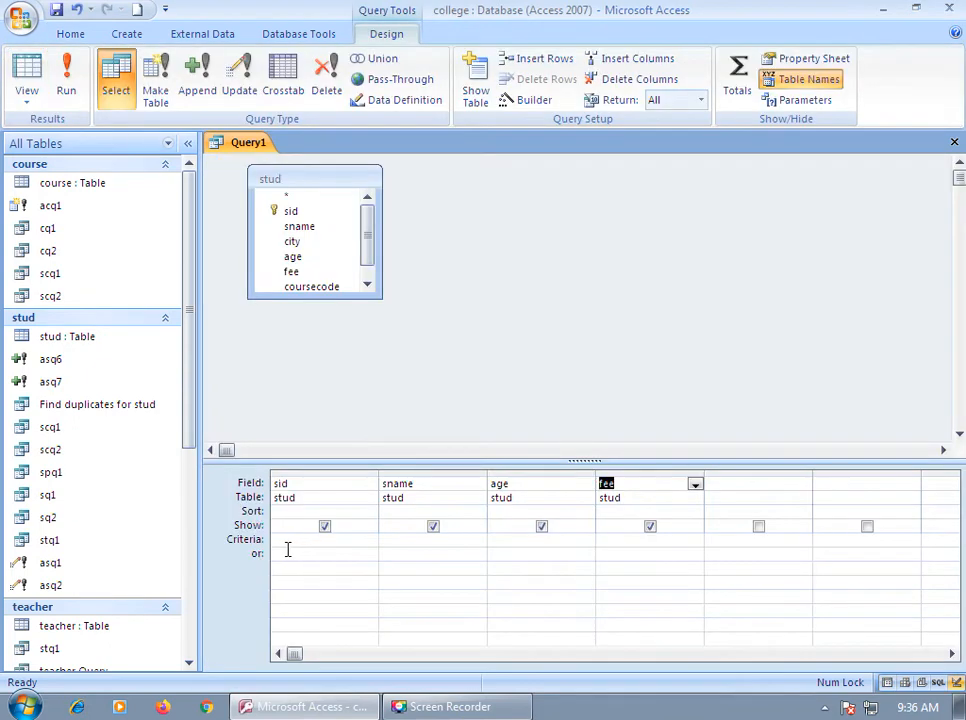
# Step: Set the age criterion to >18, run the query and return to Design view
pyautogui.click(285, 540)
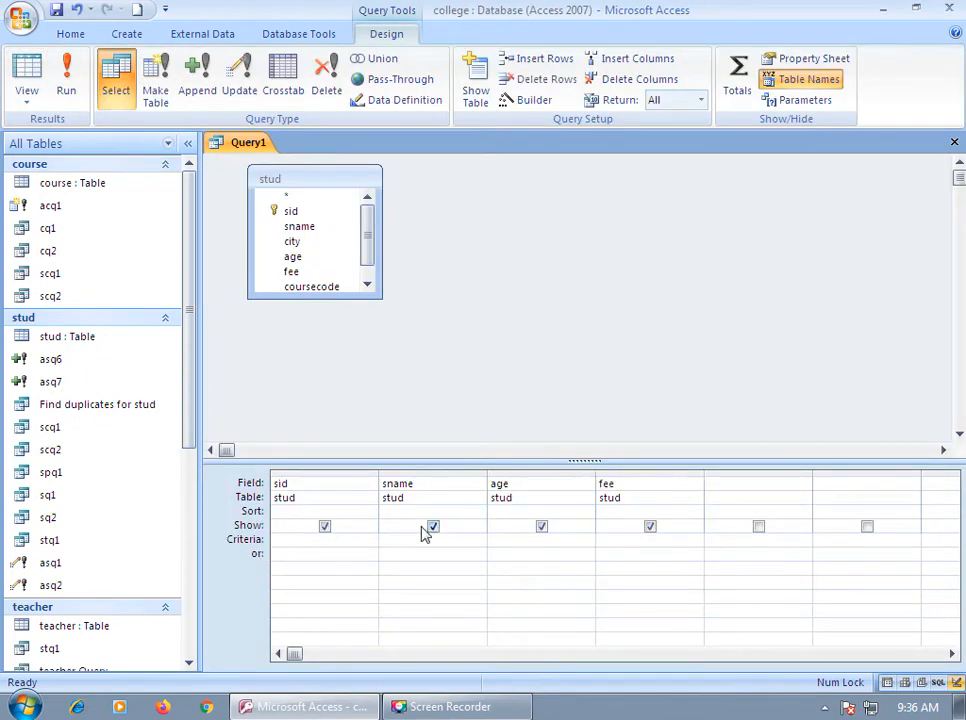
pyautogui.click(493, 540)
pyautogui.write('>18')
pyautogui.click(68, 85)
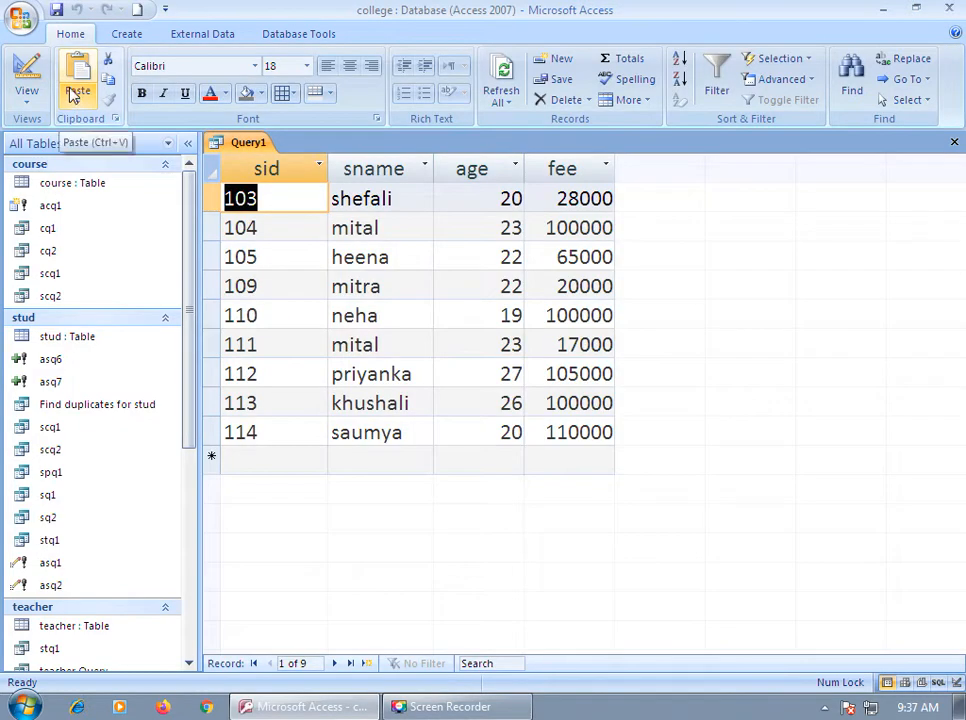
pyautogui.click(27, 94)
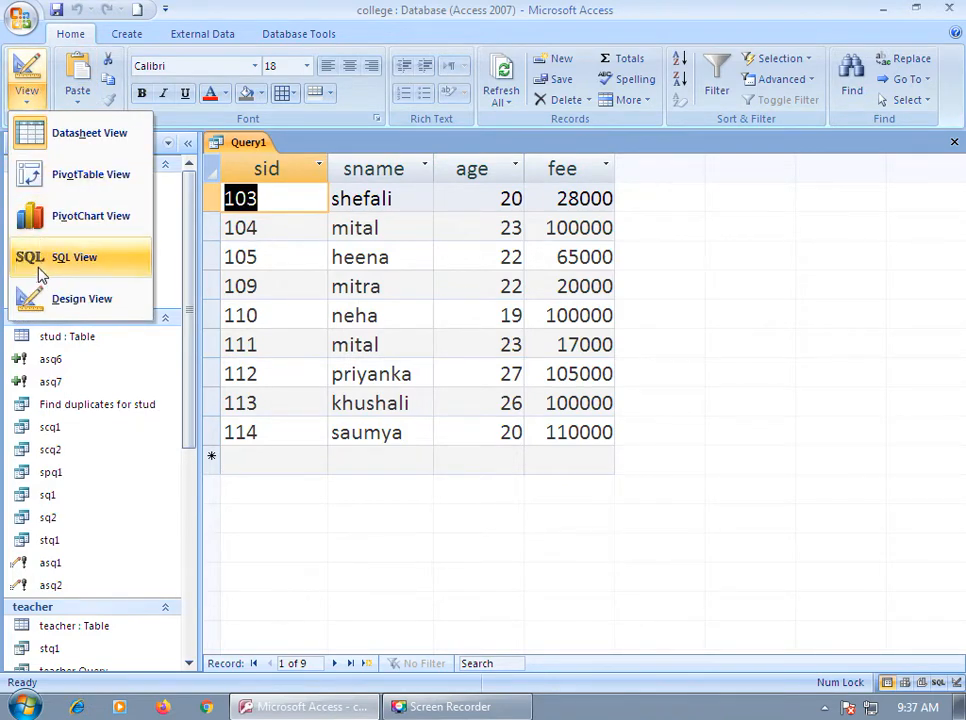
pyautogui.click(22, 146)
pyautogui.click(26, 70)
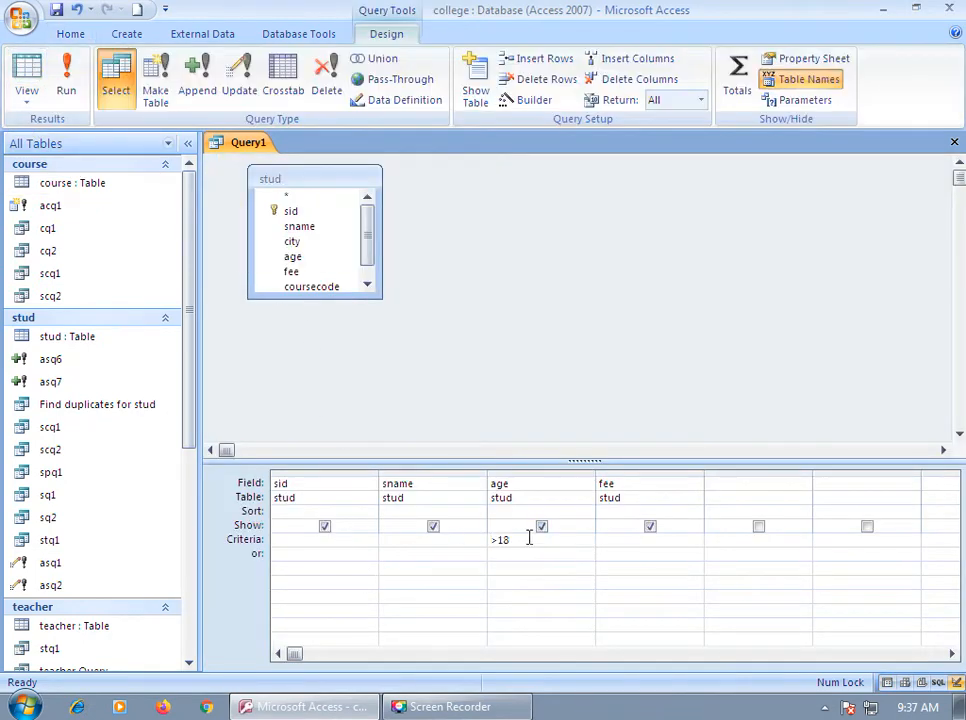
# Step: Replace the age criterion with a student's name as the sname criterion, and run the query to check it
pyautogui.moveTo(528, 537); pyautogui.dragTo(386, 520)
pyautogui.press('Delete')
pyautogui.click(399, 537)
pyautogui.write('mitra')
pyautogui.click(66, 80)
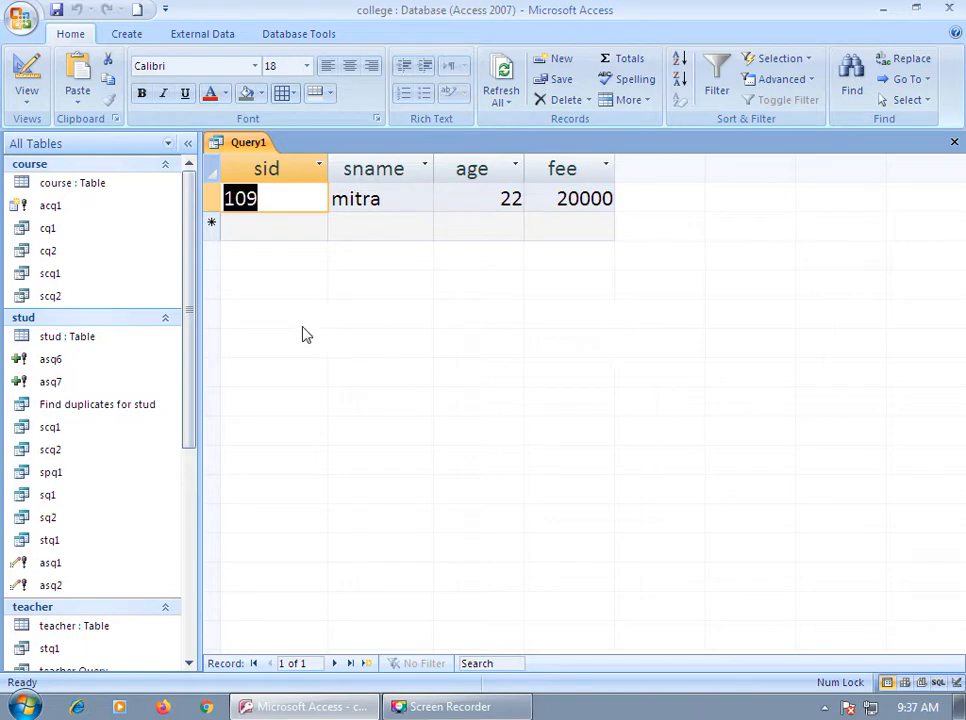
pyautogui.click(26, 80)
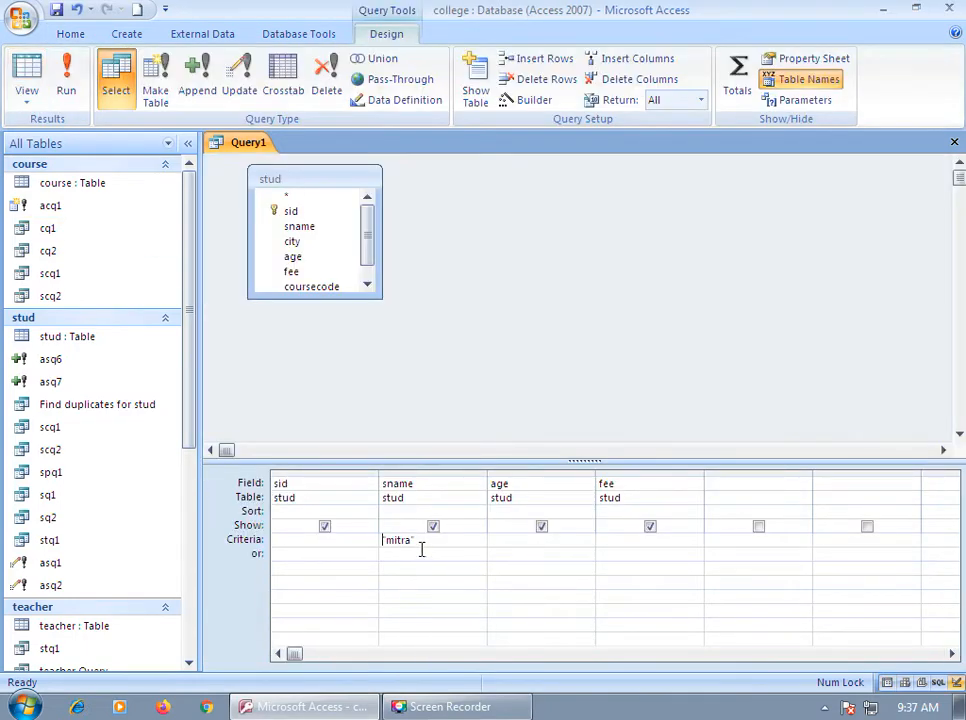
# Step: Replace the sname criterion with an empty parameter prompt, []
pyautogui.moveTo(420, 541); pyautogui.dragTo(382, 540)
pyautogui.press('Delete')
pyautogui.write('[')
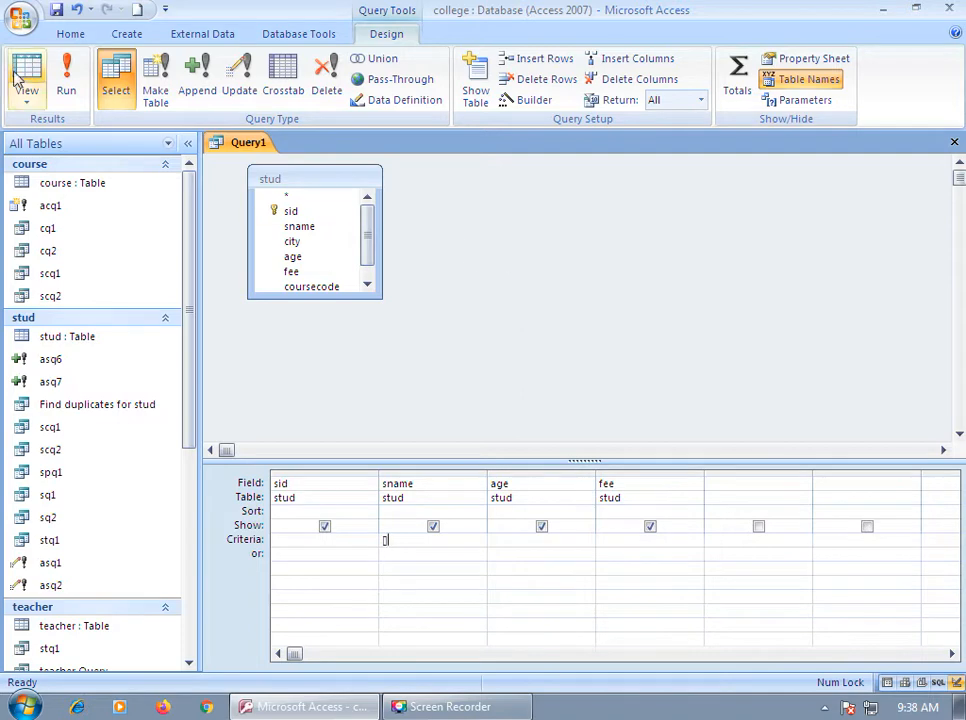
# Step: Run the query with a student's name as the parameter value, and return to Design view
pyautogui.click(66, 88)
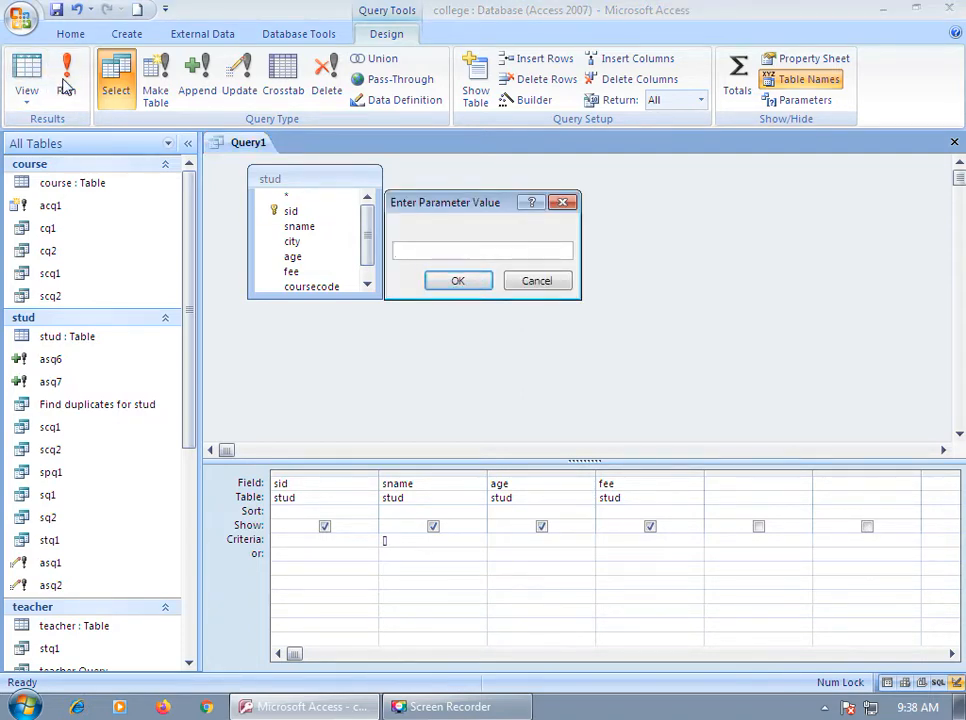
pyautogui.write('mital')
pyautogui.press('Return')
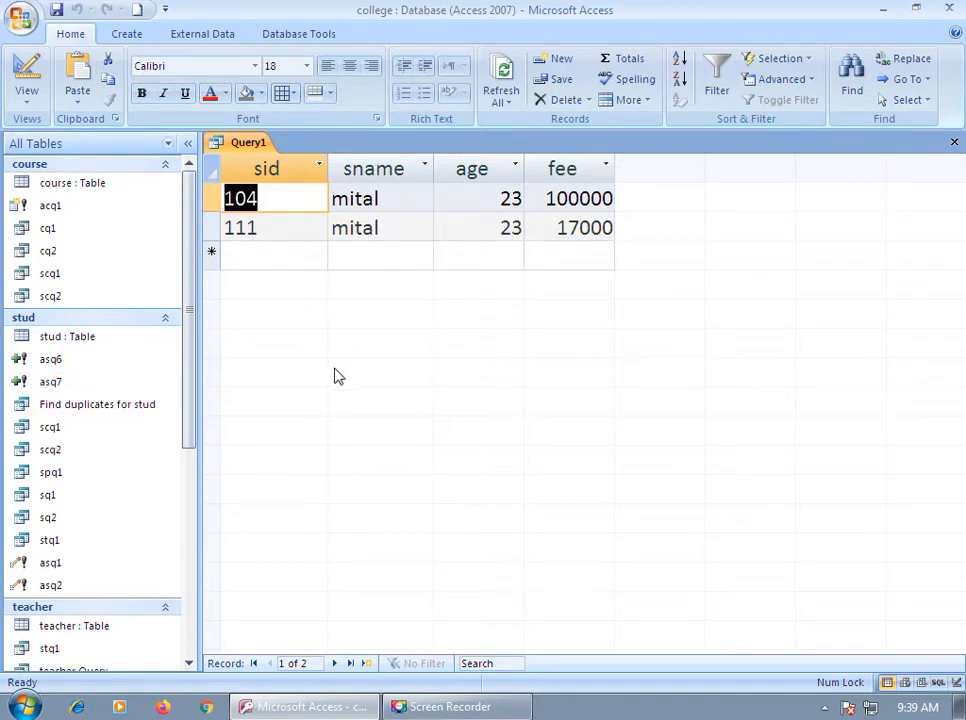
pyautogui.click(22, 66)
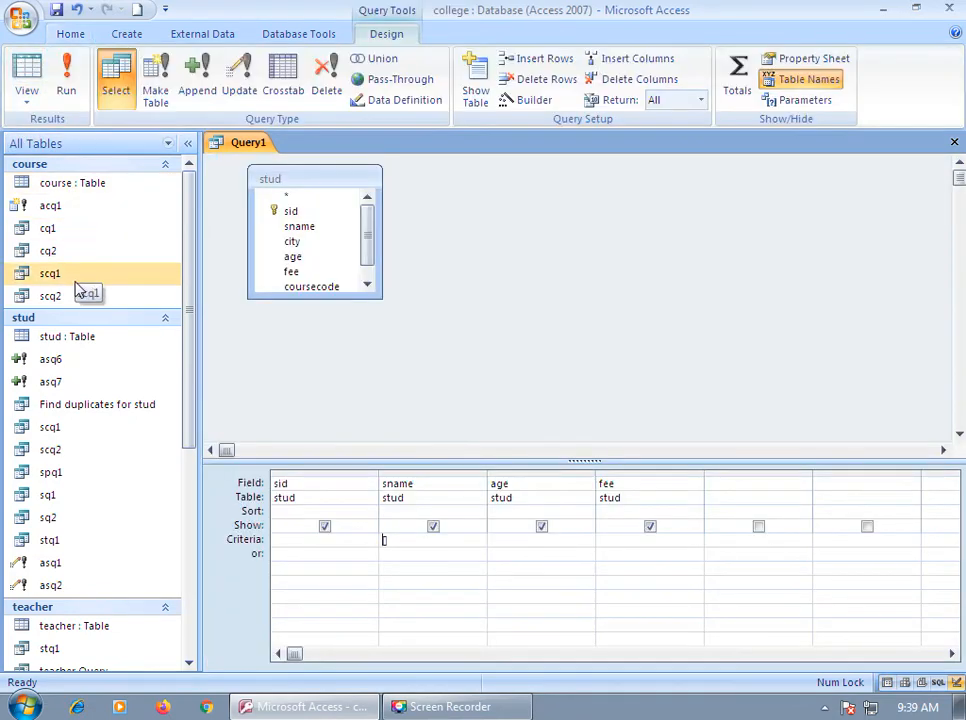
# Step: In the stud table, copy the second record's sname into records 7, 10 and 13, and close the table
pyautogui.doubleClick(80, 336)
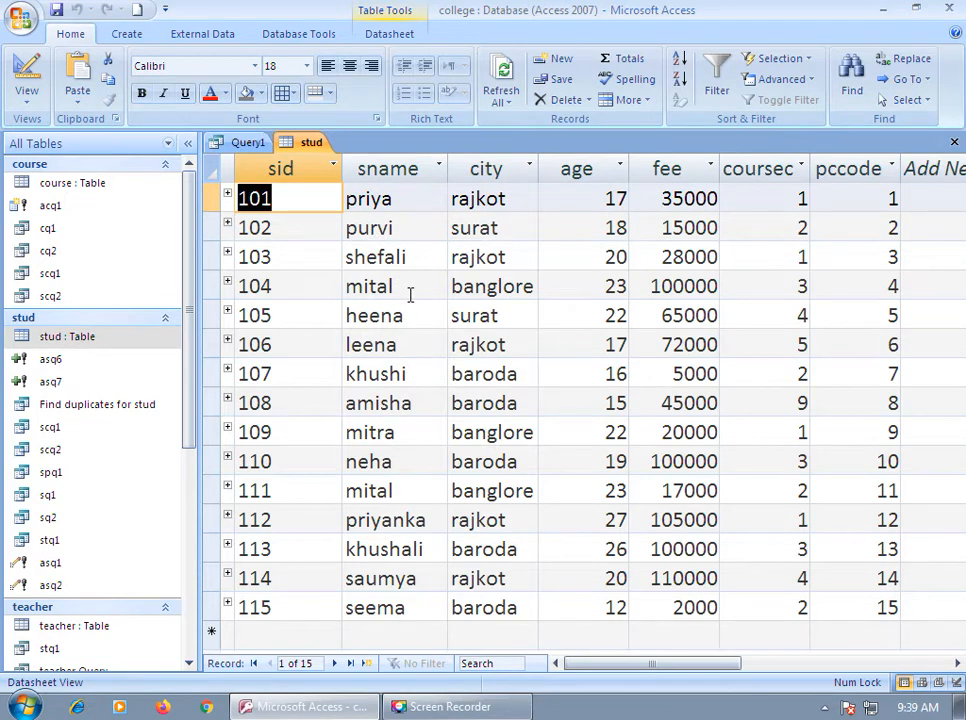
pyautogui.click(333, 228)
pyautogui.hotkey('ctrl', 'c')
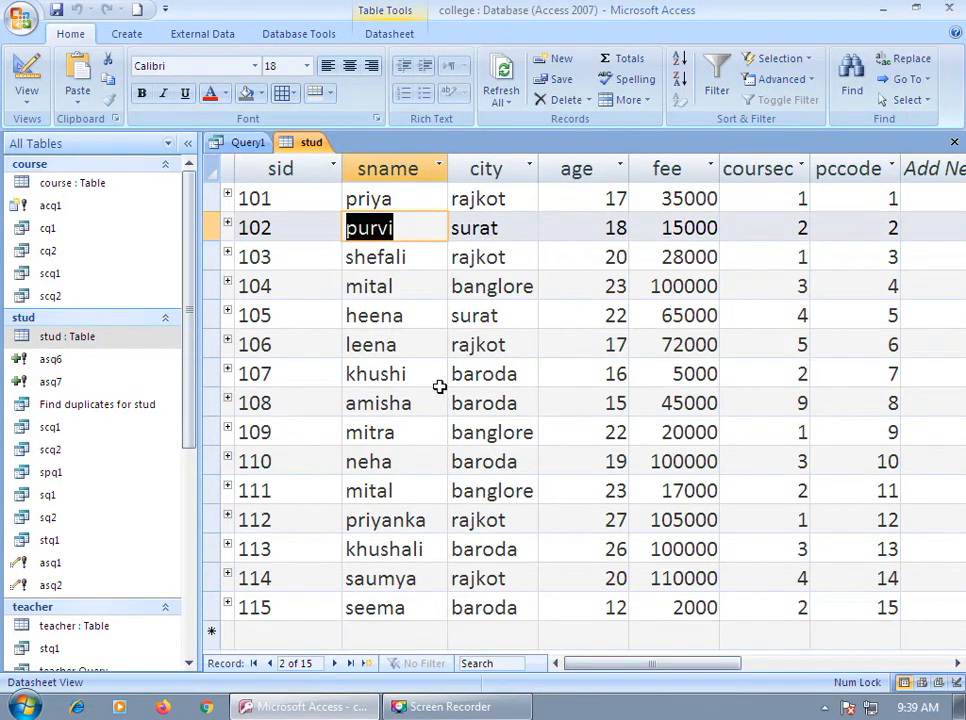
pyautogui.click(328, 376)
pyautogui.hotkey('ctrl', 'v')
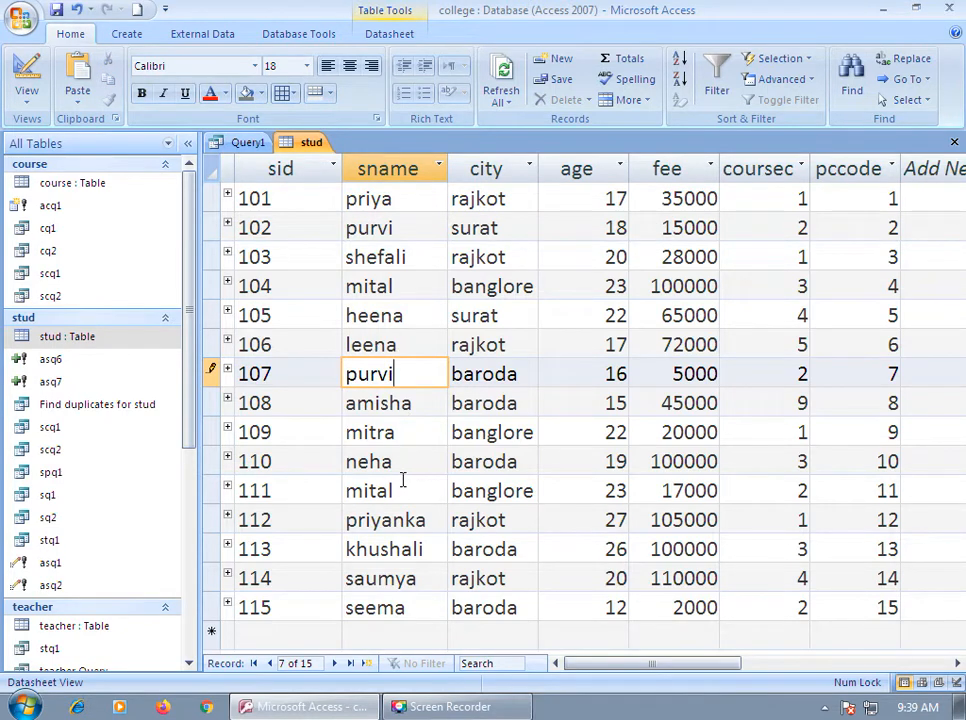
pyautogui.click(347, 462)
pyautogui.hotkey('ctrl', 'v')
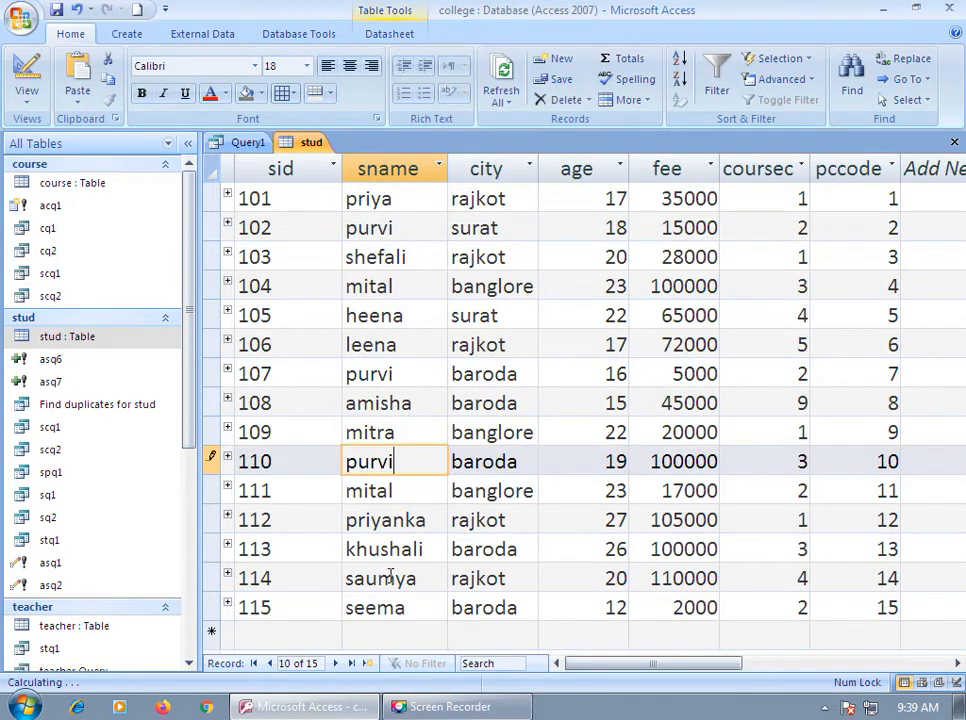
pyautogui.click(344, 549)
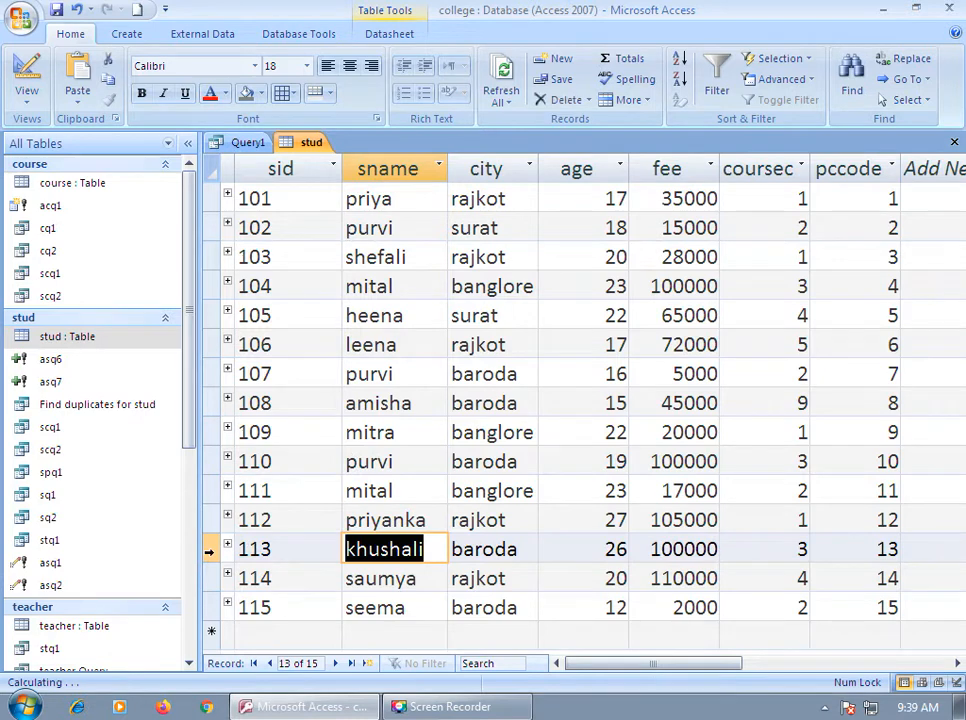
pyautogui.hotkey('ctrl', 'v')
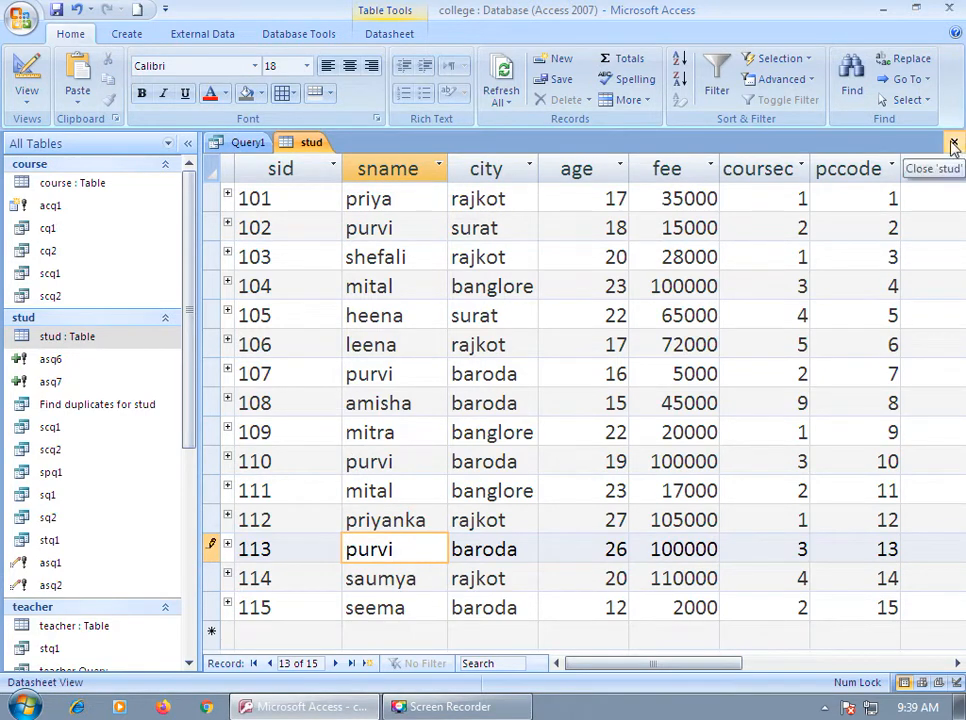
pyautogui.click(953, 145)
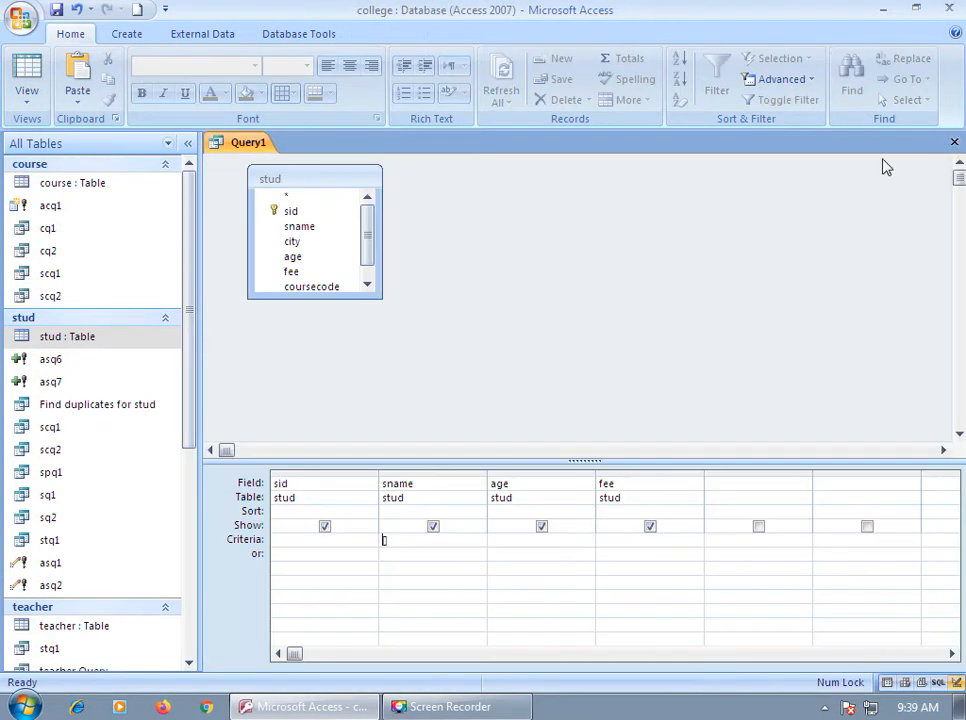
# Step: Run the parameter query for the student name copied across the stud records, and go back to Design view
pyautogui.click(28, 86)
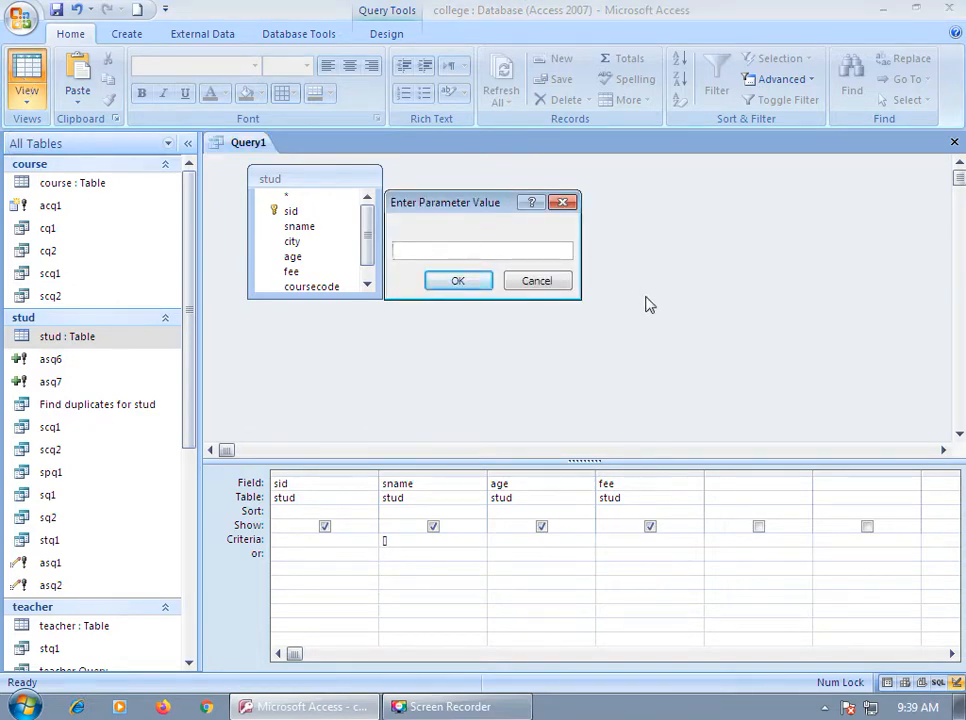
pyautogui.write('purvi')
pyautogui.press('Return')
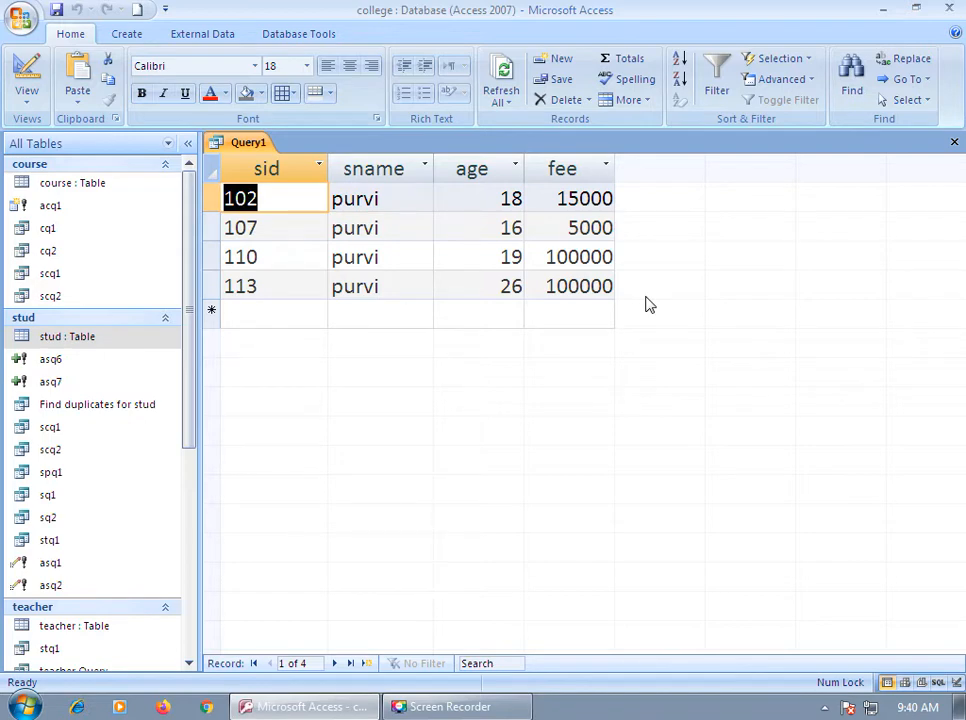
pyautogui.click(43, 188)
pyautogui.click(26, 72)
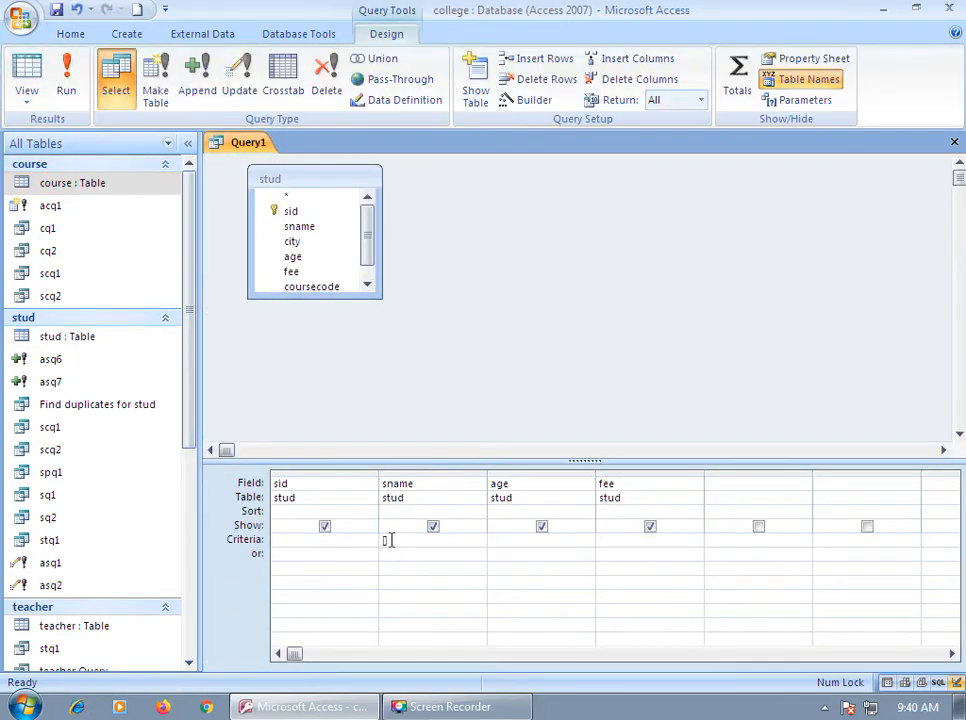
pyautogui.click(507, 291)
pyautogui.click(504, 541)
# Step: Save the query as param and close it
pyautogui.click(56, 11)
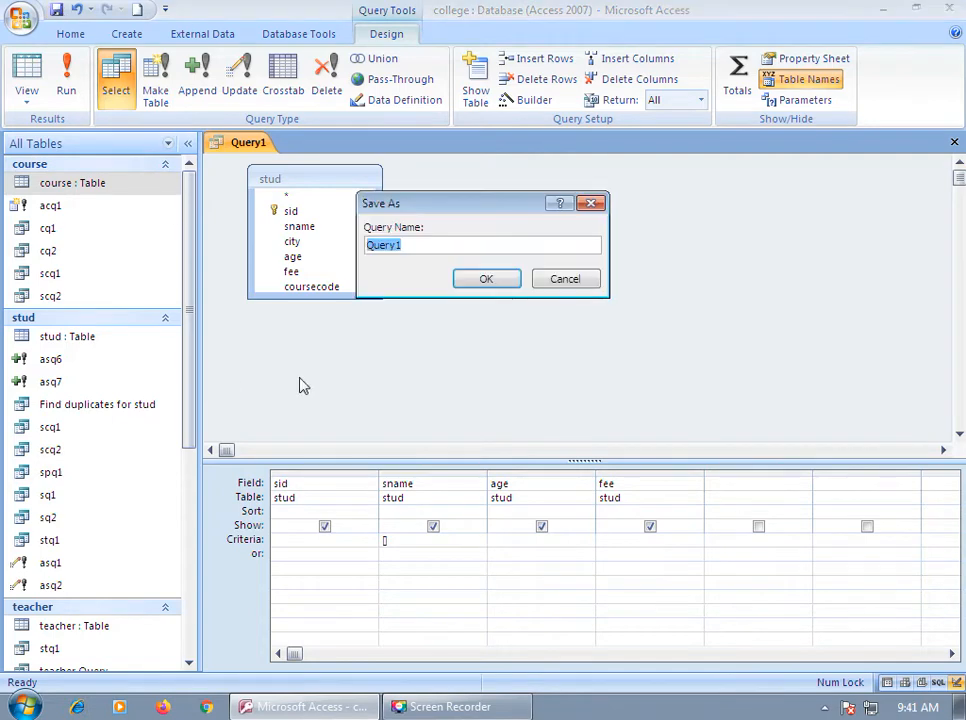
pyautogui.write('pram')
pyautogui.press('BackSpace')
pyautogui.press('BackSpace')
pyautogui.press('BackSpace')
pyautogui.write('aram')
pyautogui.press('Return')
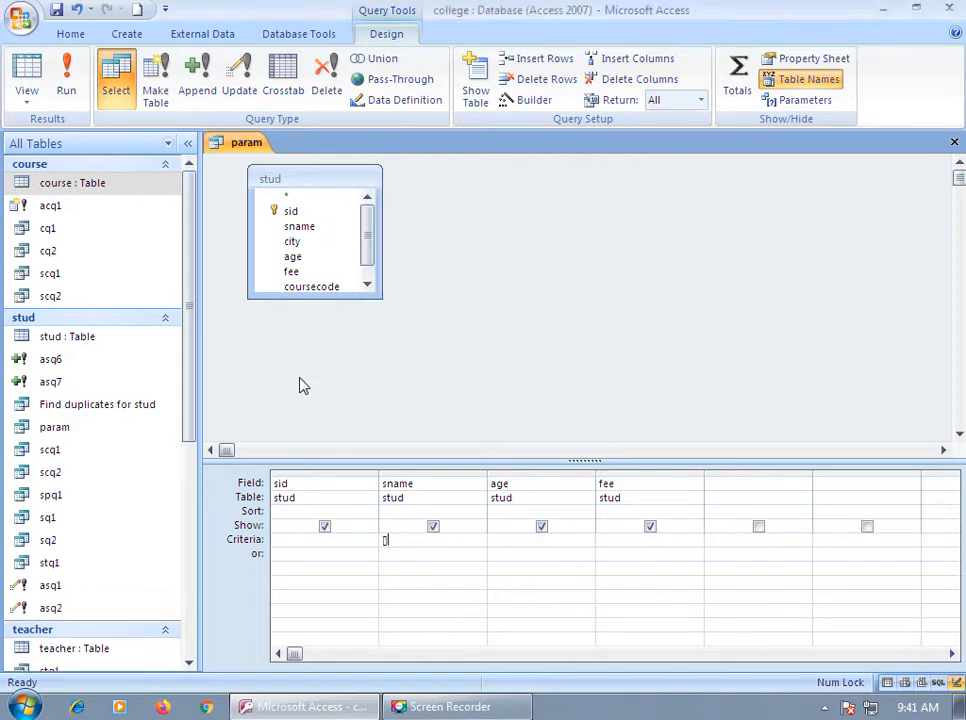
pyautogui.click(955, 143)
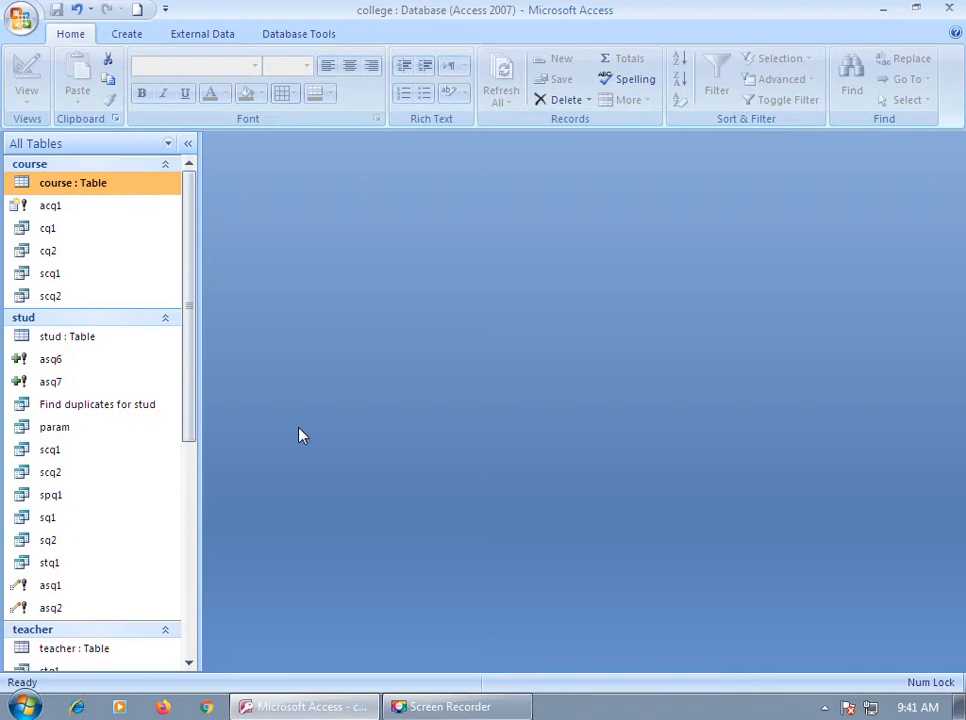
pyautogui.click(127, 34)
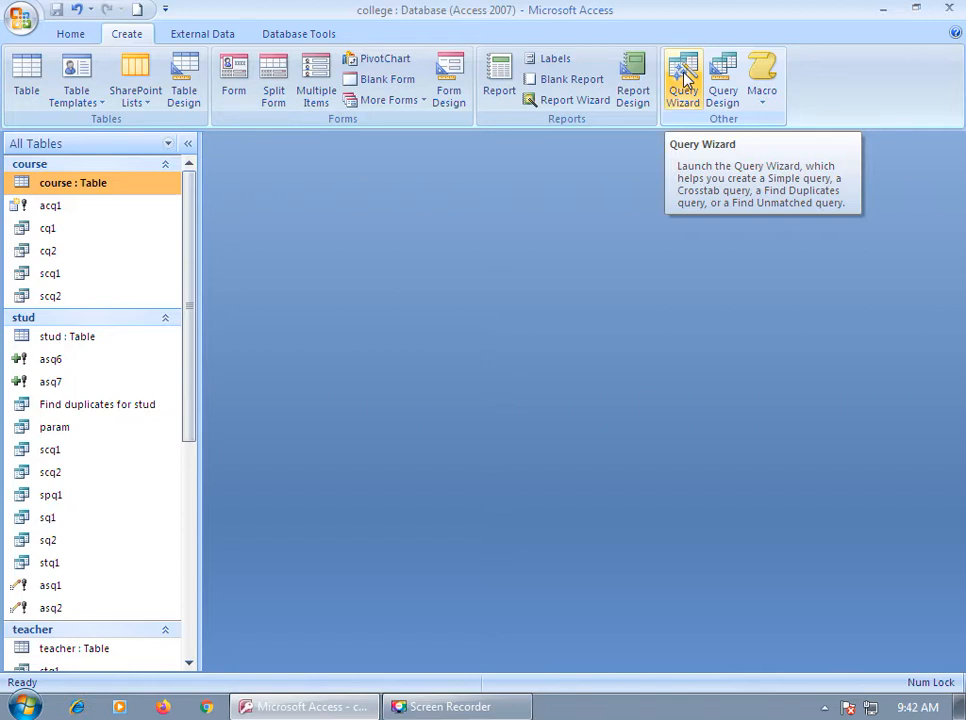
pyautogui.click(686, 82)
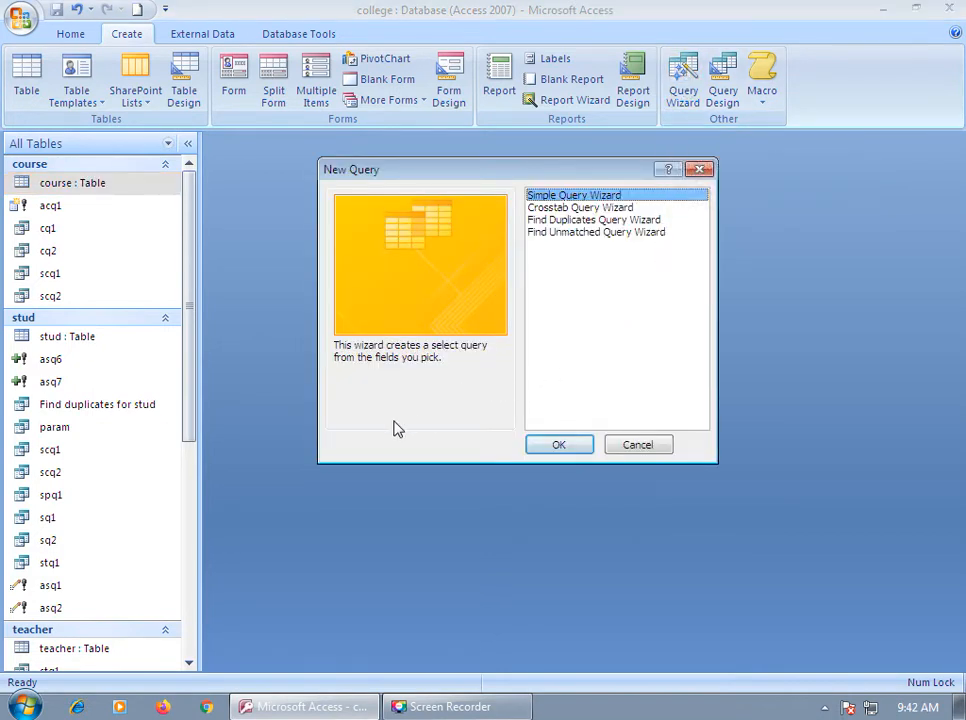
pyautogui.moveTo(607, 165); pyautogui.dragTo(529, 209)
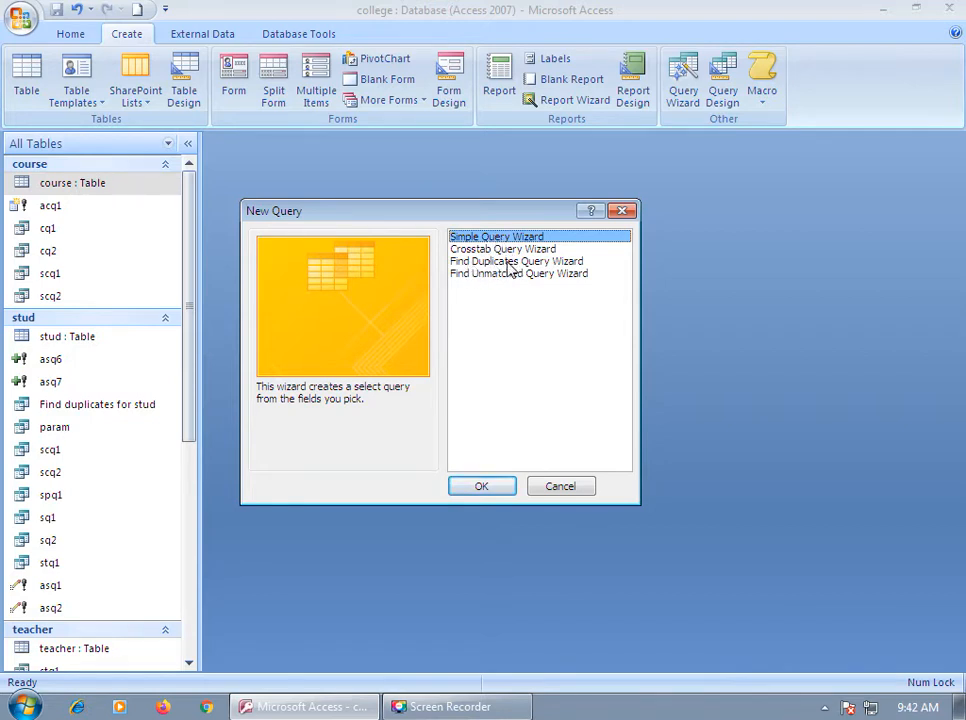
pyautogui.click(558, 489)
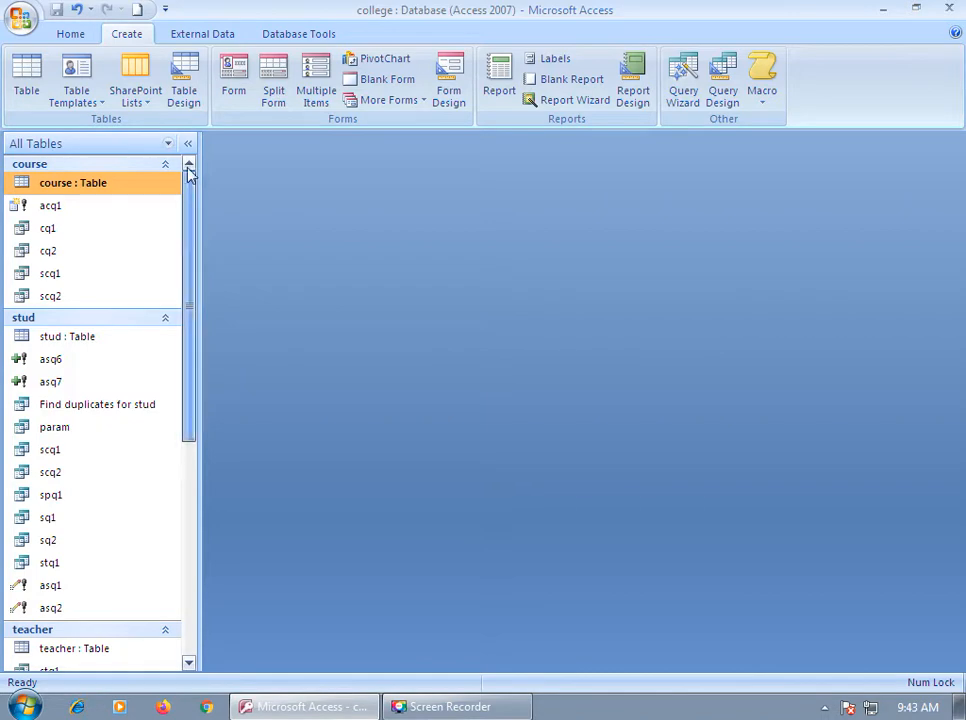
# Step: Review the stud table's records, close it, and start a Find Duplicates query based on the stud table
pyautogui.doubleClick(60, 338)
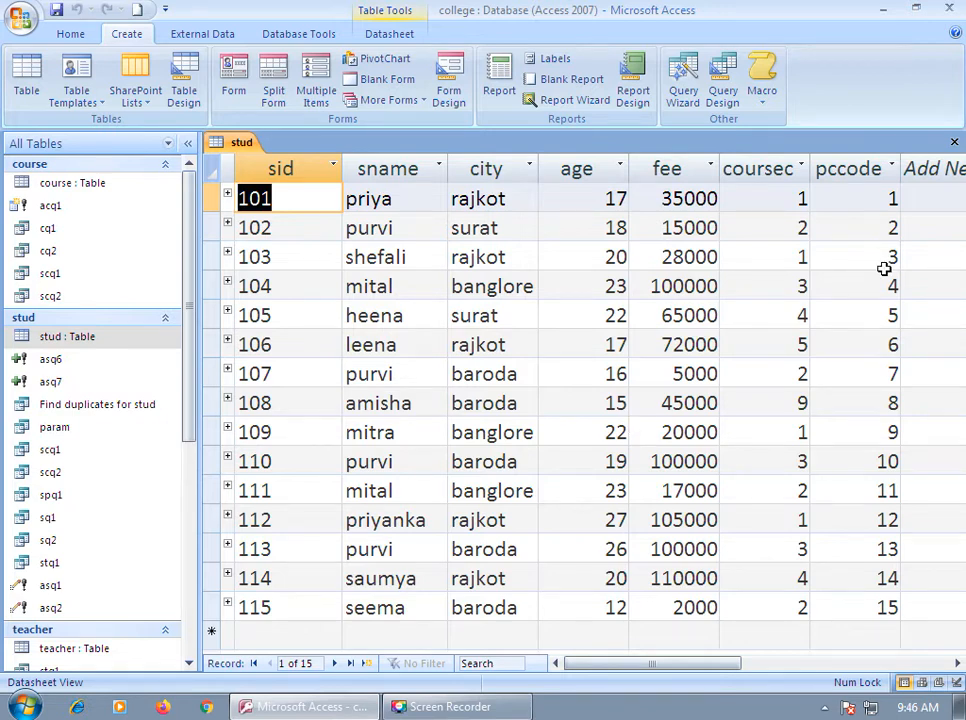
pyautogui.click(953, 142)
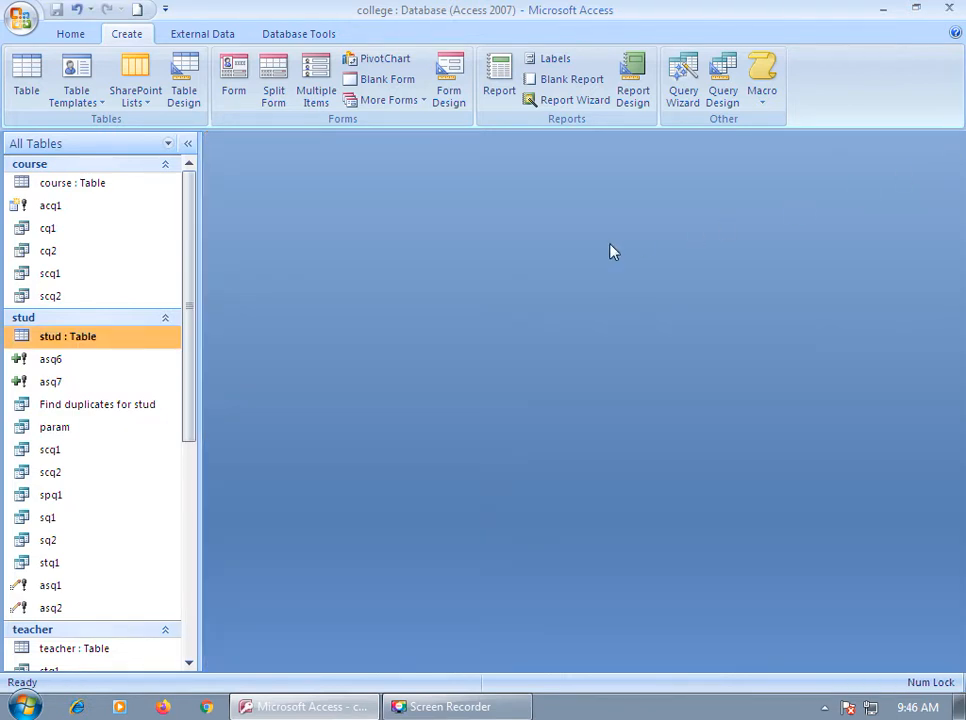
pyautogui.click(678, 82)
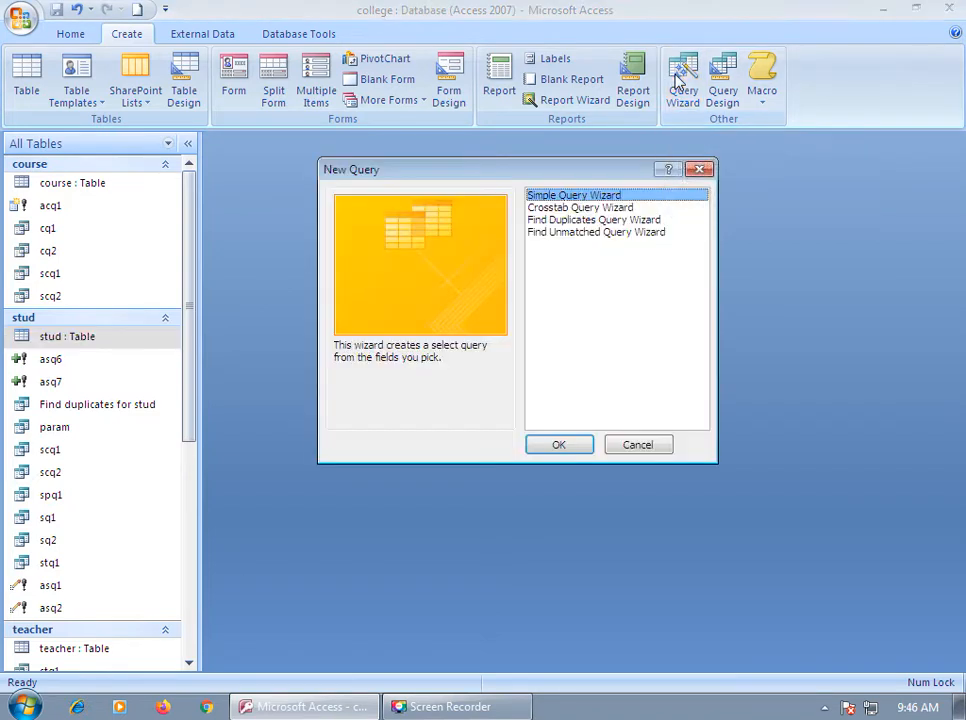
pyautogui.click(544, 221)
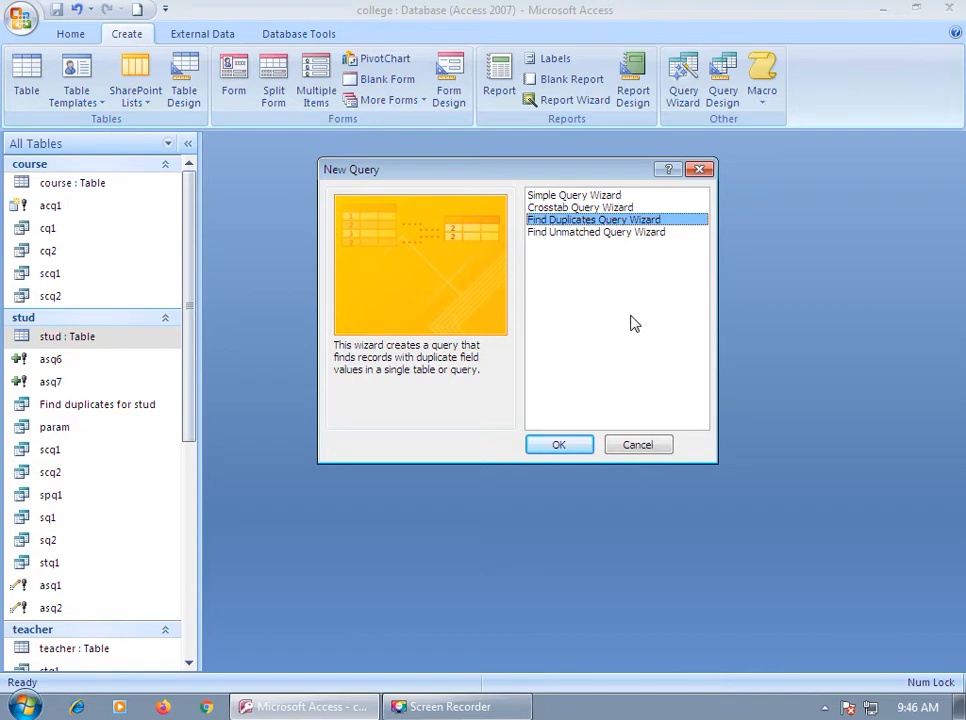
pyautogui.click(563, 451)
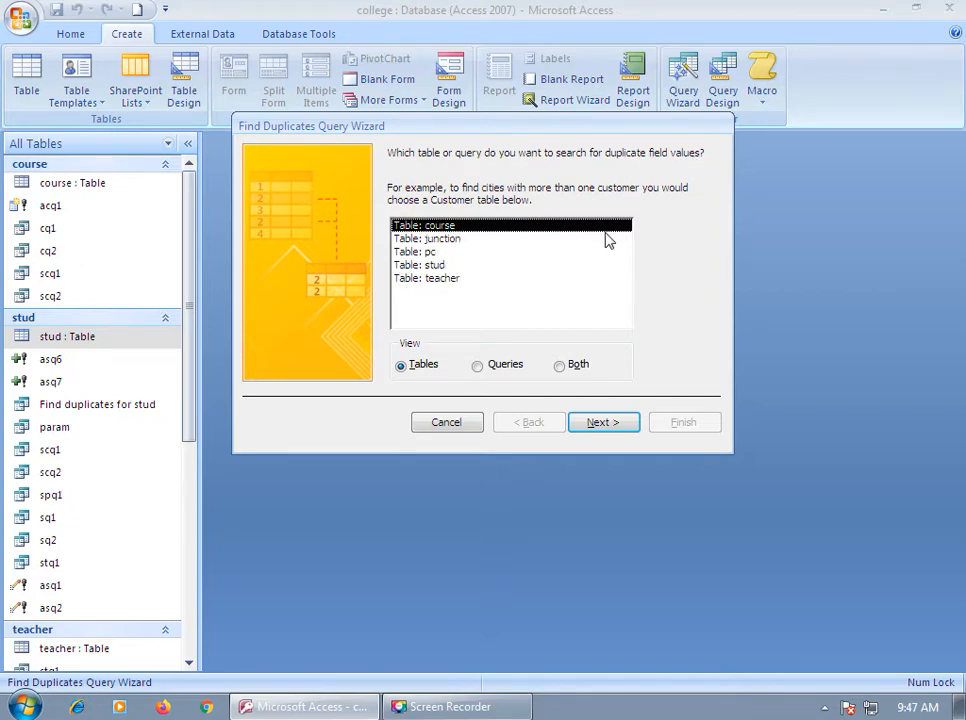
pyautogui.click(432, 266)
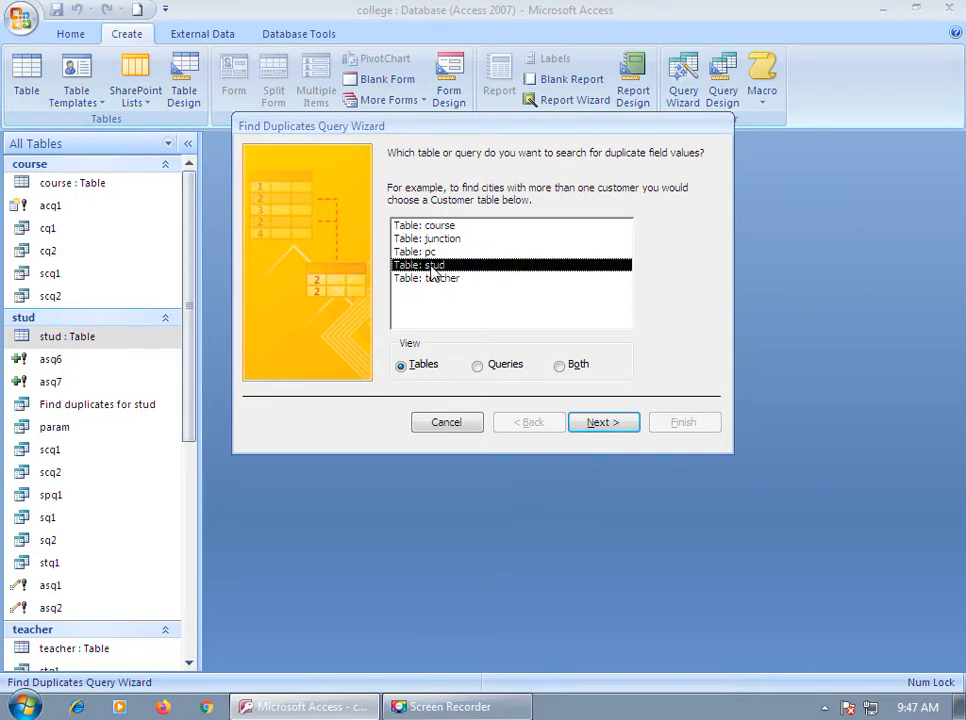
pyautogui.click(604, 424)
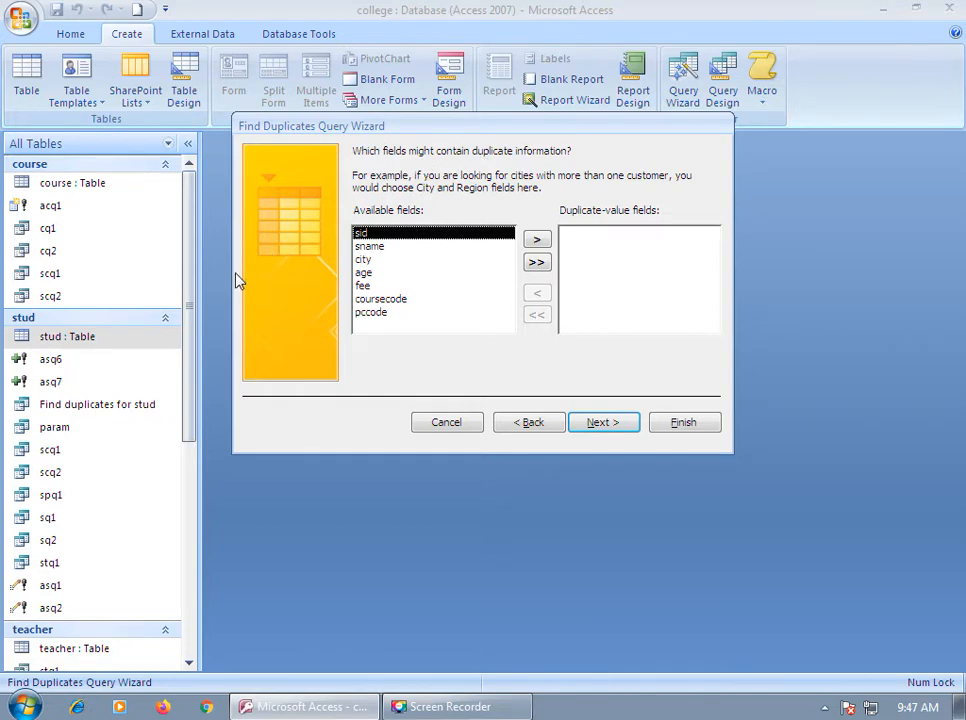
# Step: Choose coursecode as the duplicate-value field and go on to the additional query fields
pyautogui.click(383, 302)
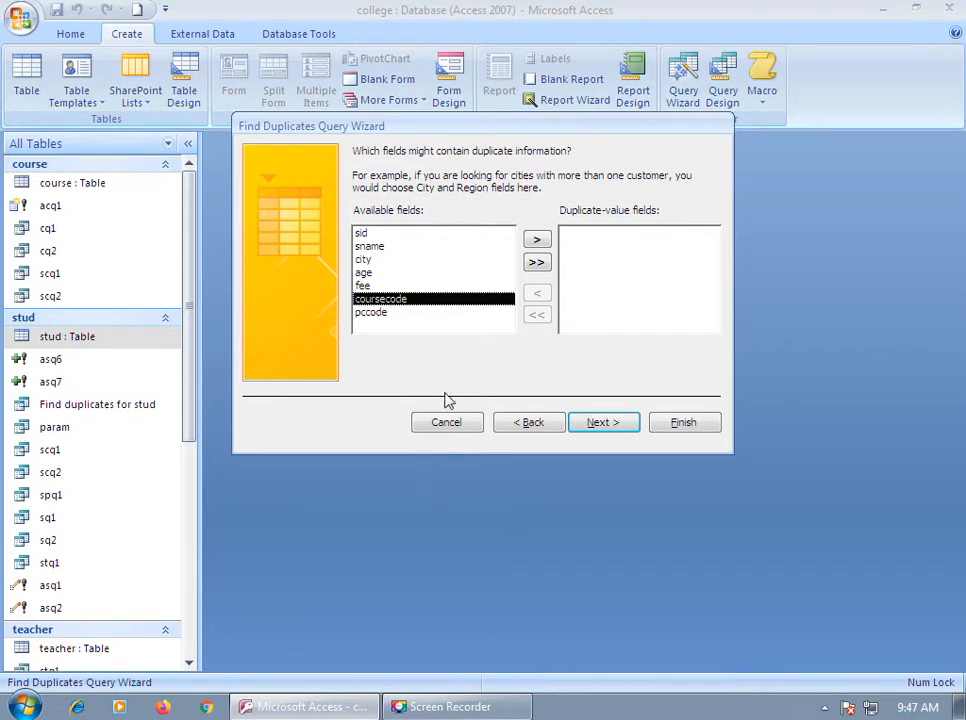
pyautogui.click(536, 244)
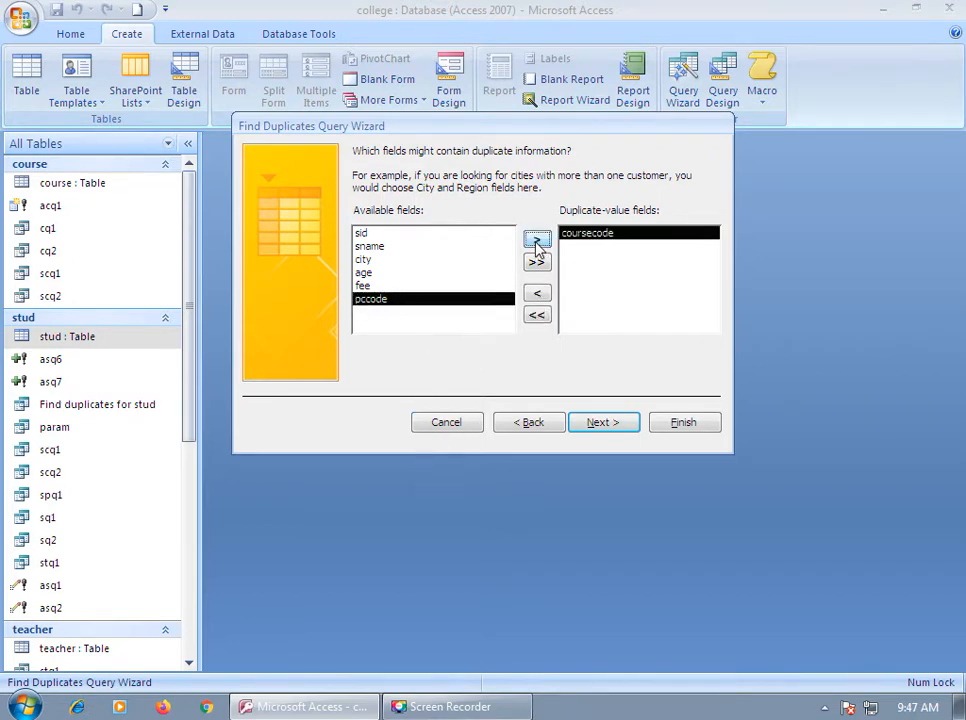
pyautogui.click(601, 424)
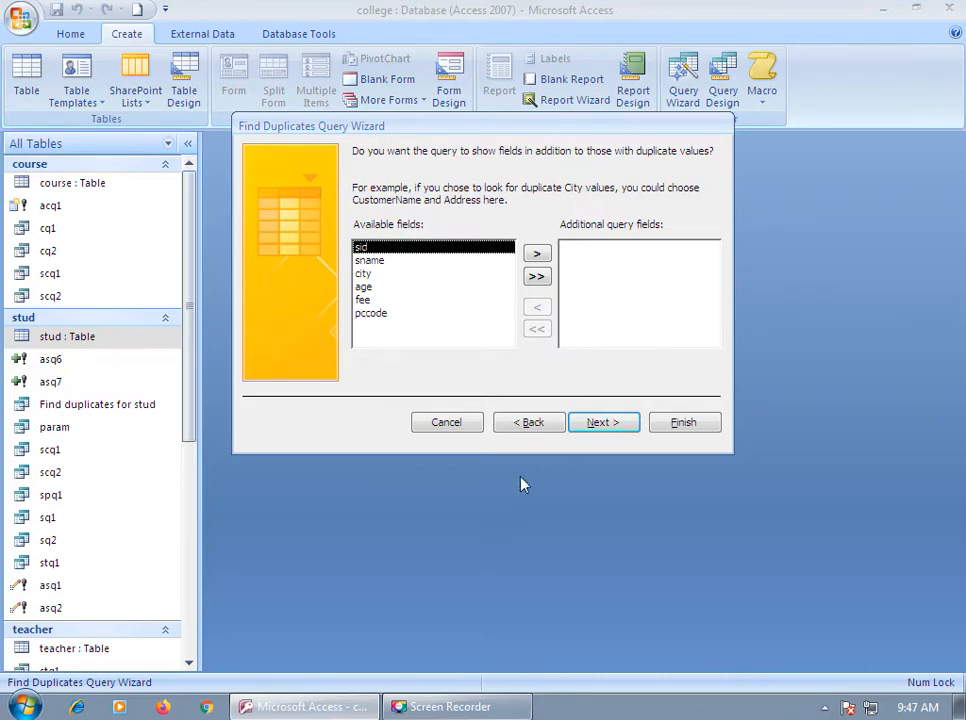
# Step: Add sid, sname and fee as the additional fields shown by the duplicates query
pyautogui.click(357, 261)
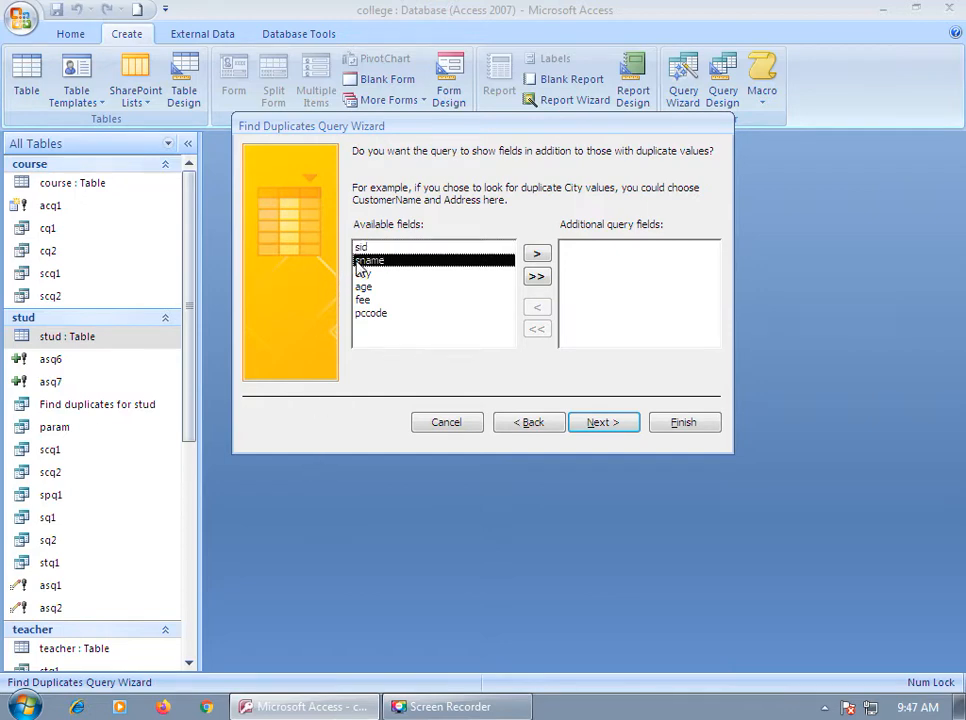
pyautogui.click(440, 246)
pyautogui.click(535, 255)
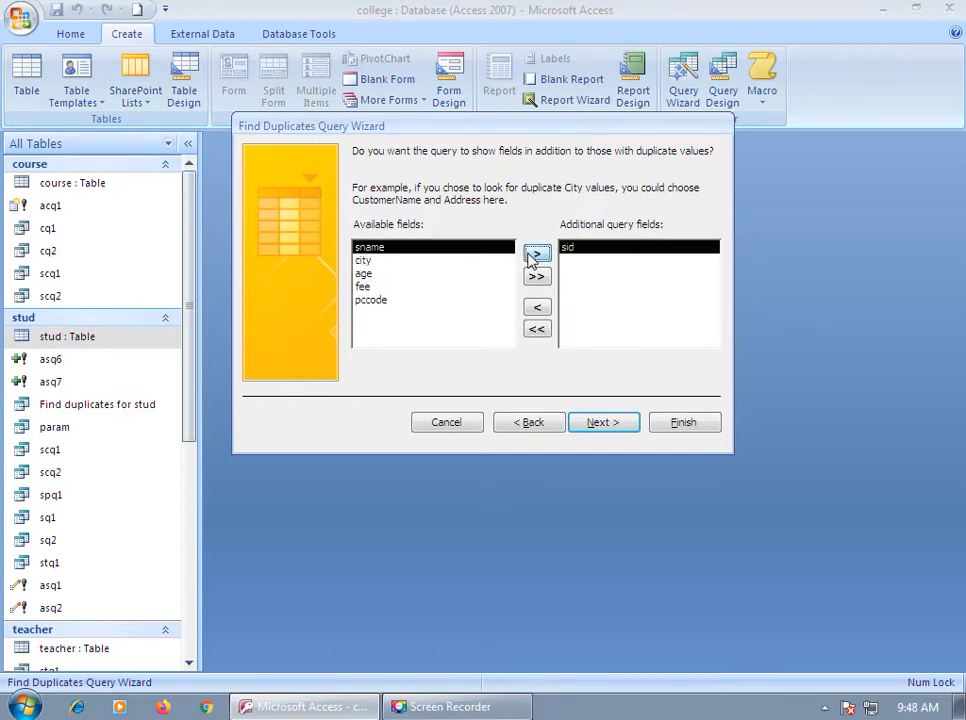
pyautogui.click(535, 255)
pyautogui.click(507, 275)
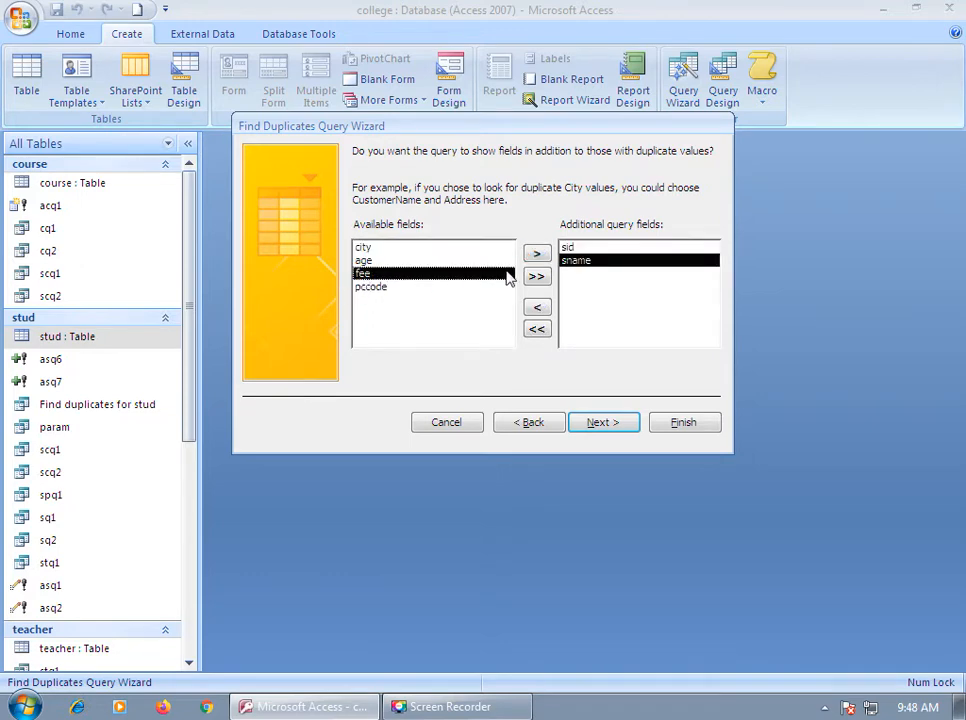
pyautogui.click(536, 254)
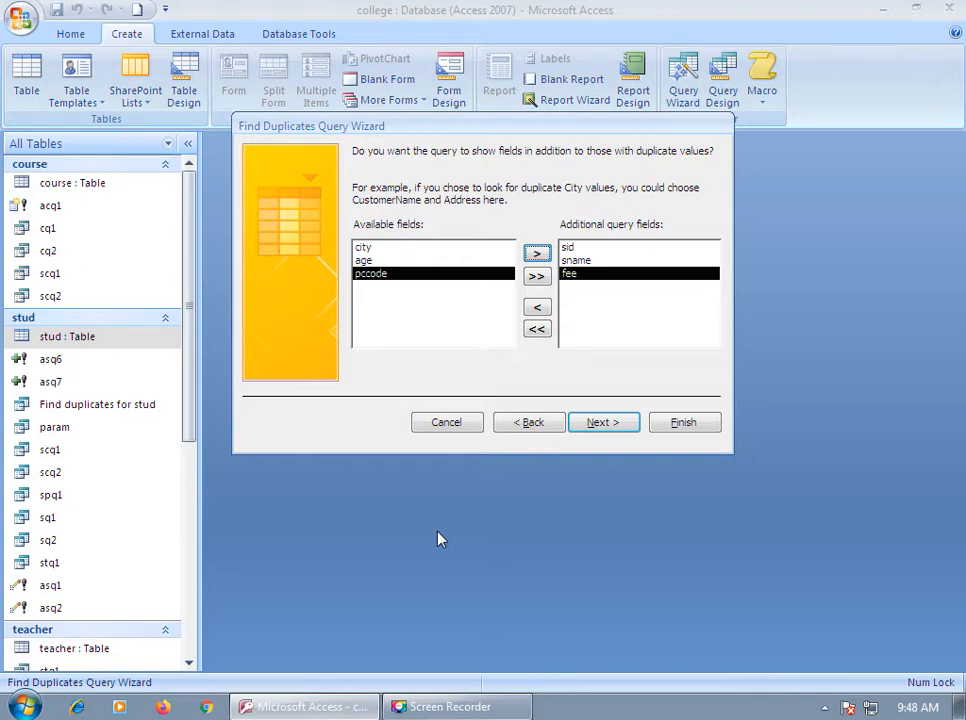
pyautogui.click(603, 423)
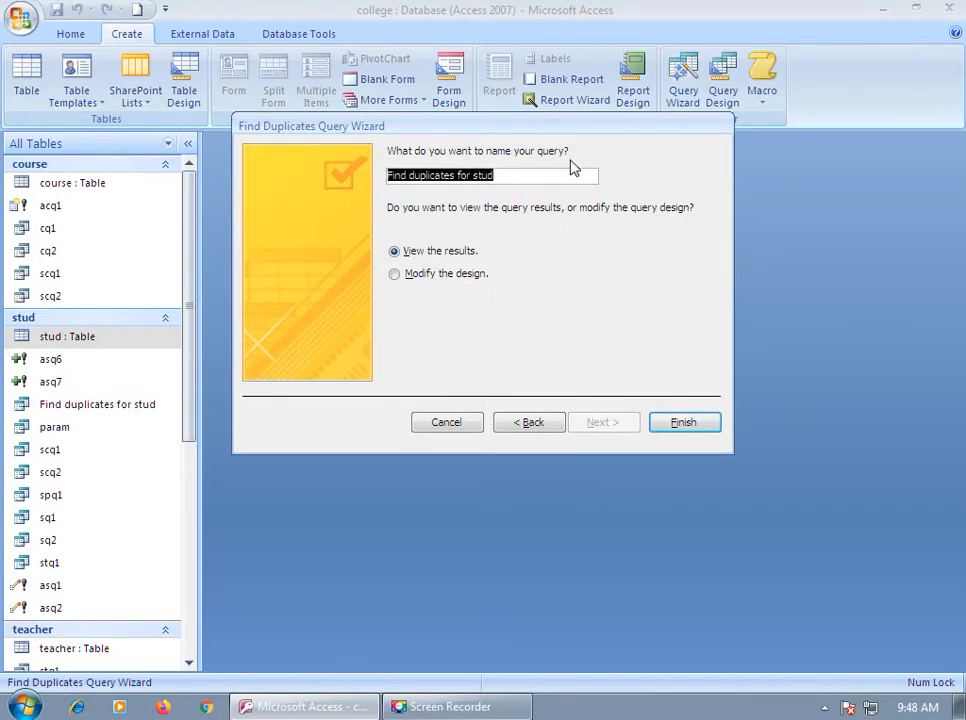
# Step: Finish the query as Find duplicates for stud, overwriting the existing query of that name, and close its results
pyautogui.click(681, 423)
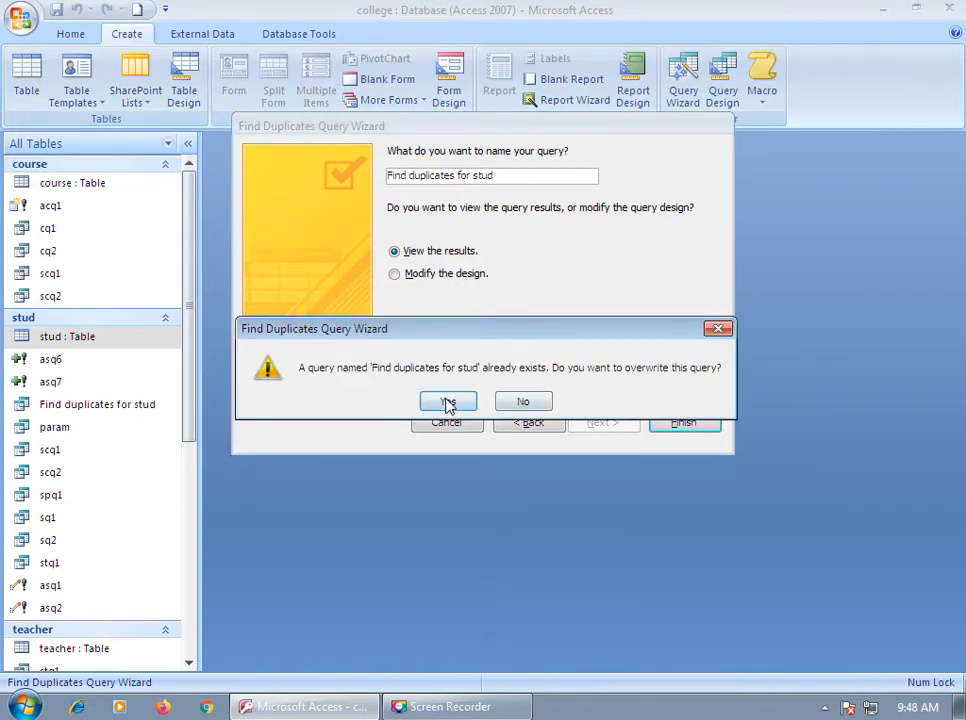
pyautogui.click(447, 401)
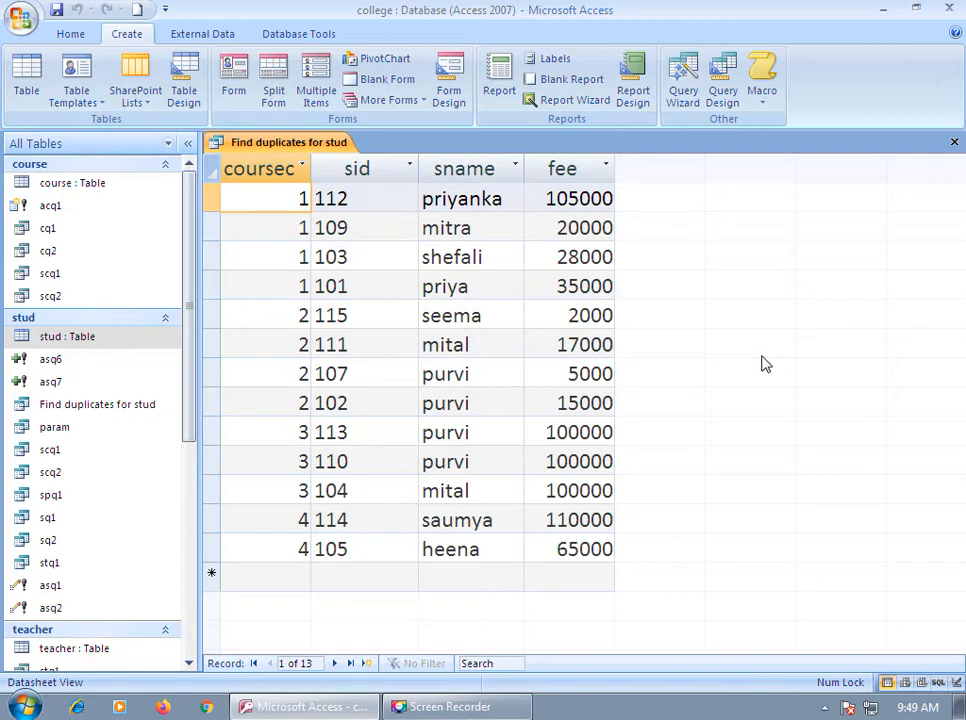
pyautogui.click(954, 143)
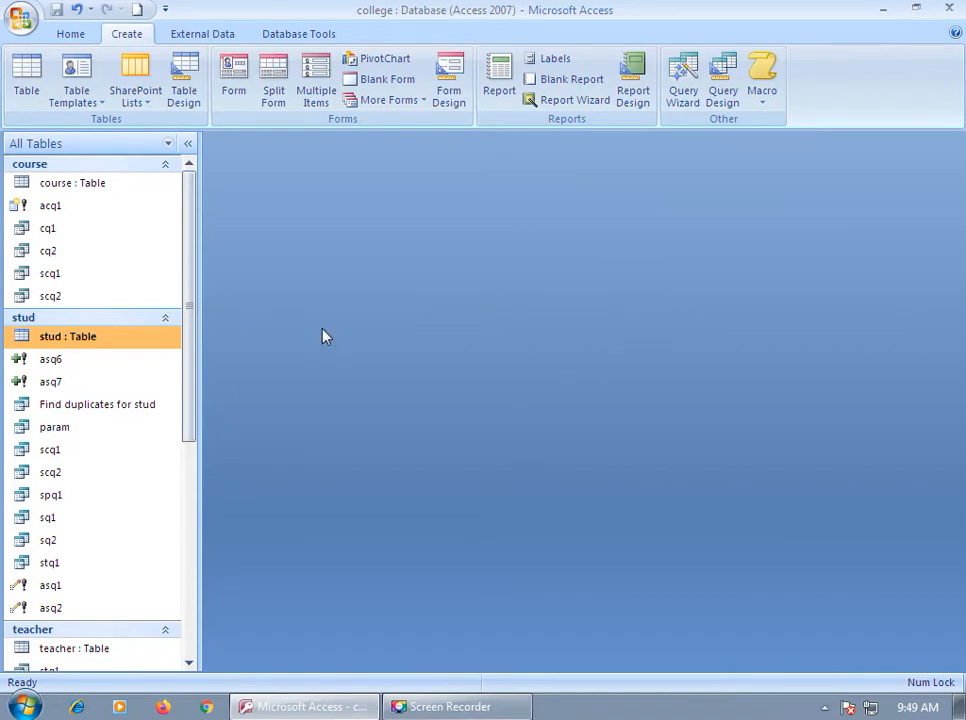
# Step: Start another Find Duplicates query on the stud table with sname as the duplicate-value field
pyautogui.click(686, 88)
pyautogui.click(575, 222)
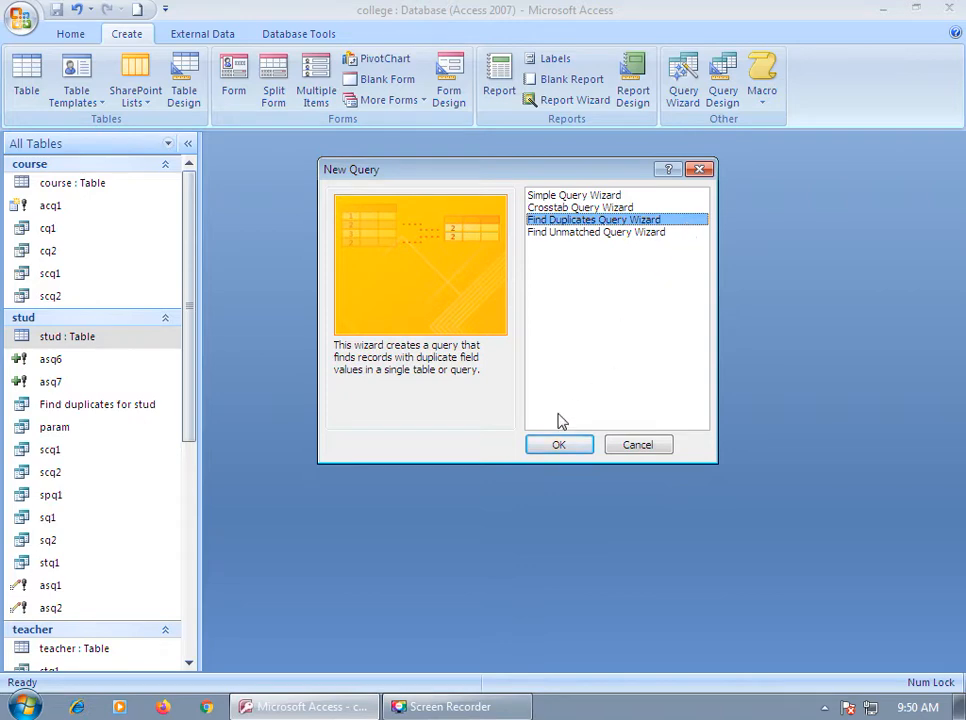
pyautogui.click(554, 445)
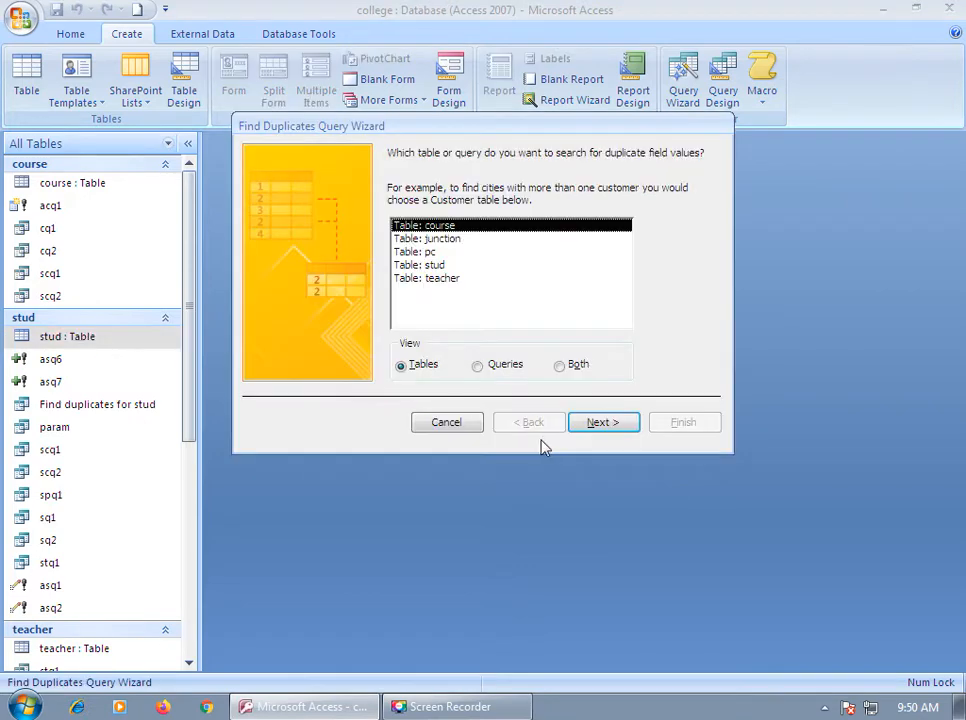
pyautogui.click(407, 266)
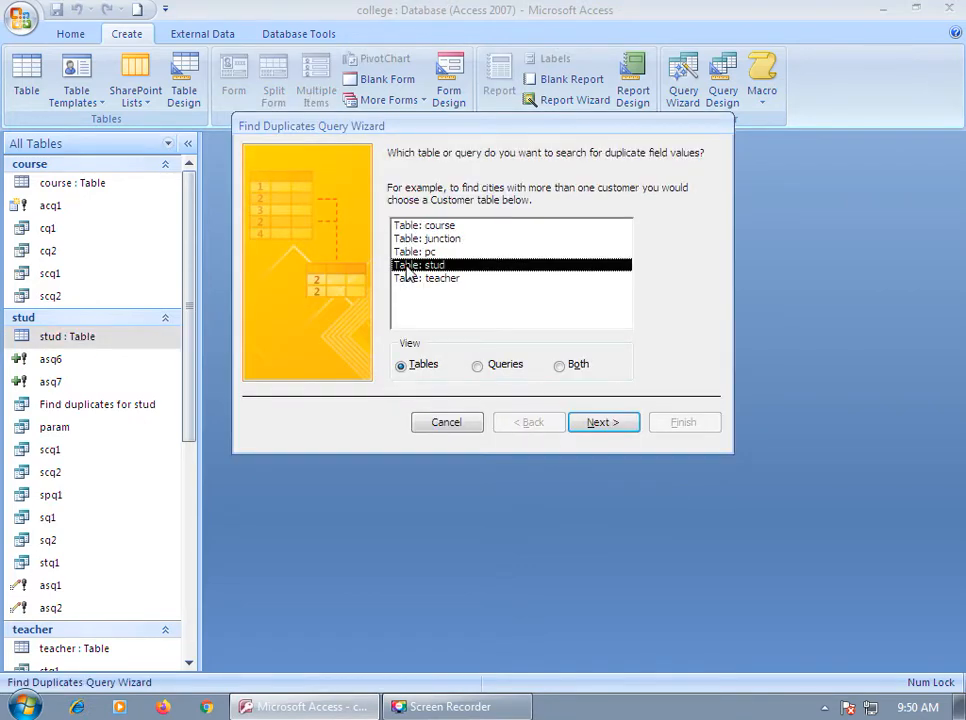
pyautogui.click(603, 422)
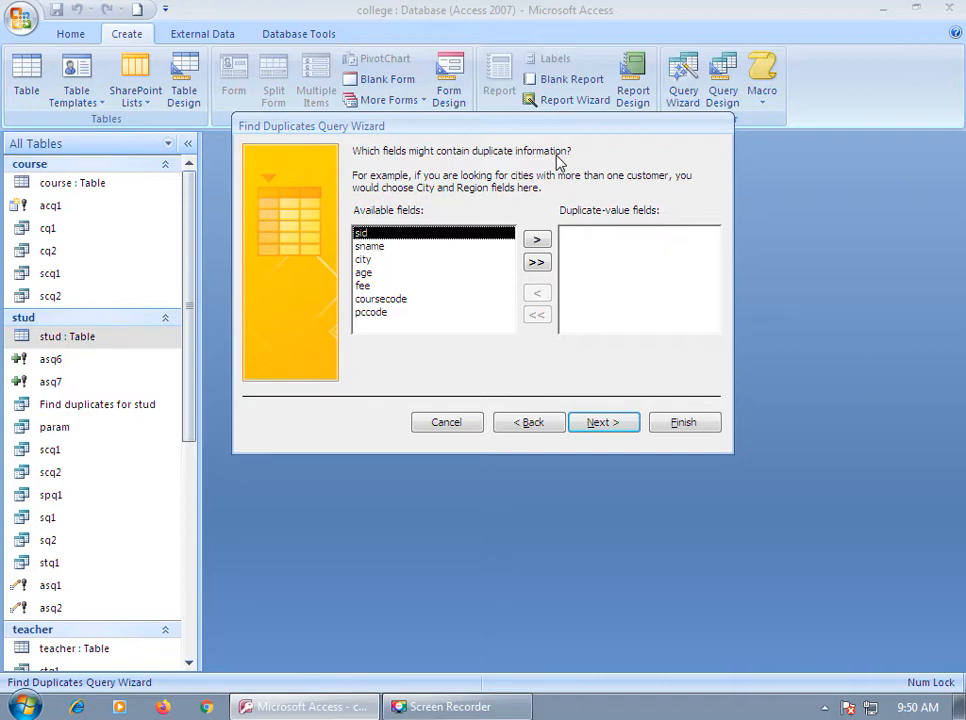
pyautogui.click(377, 247)
pyautogui.click(538, 239)
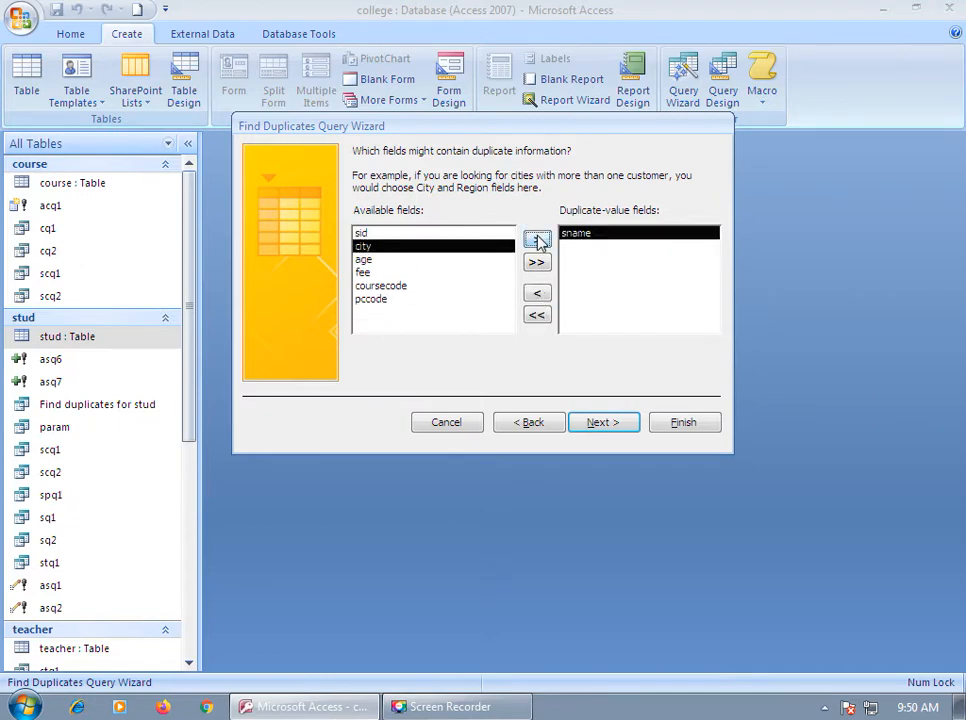
pyautogui.click(603, 422)
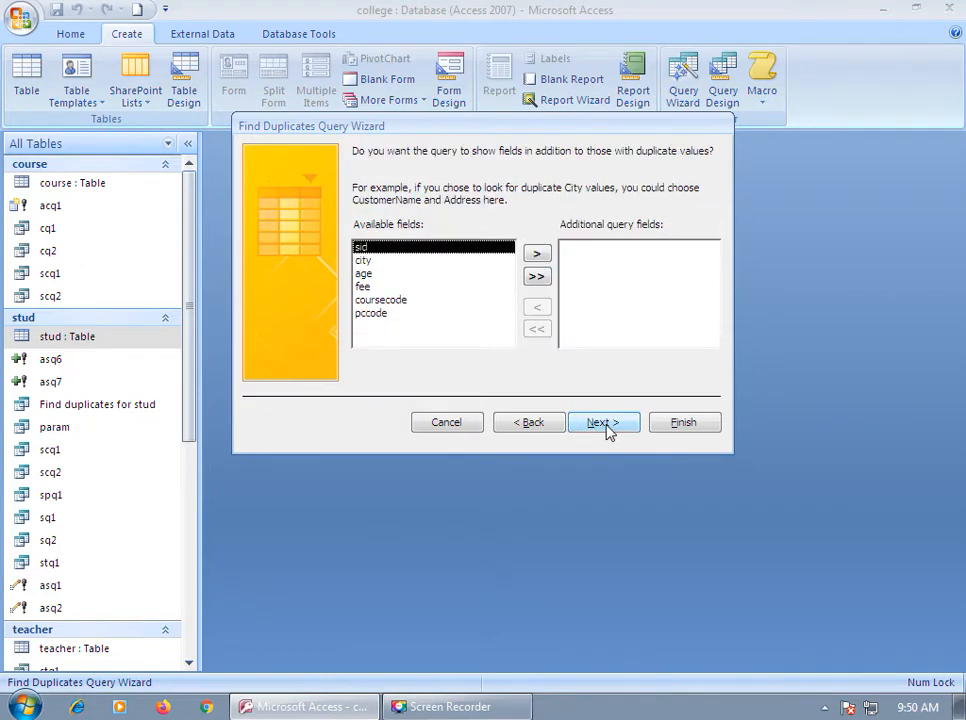
# Step: Add sid, city and age as the additional fields of the sname duplicates query
pyautogui.click(537, 256)
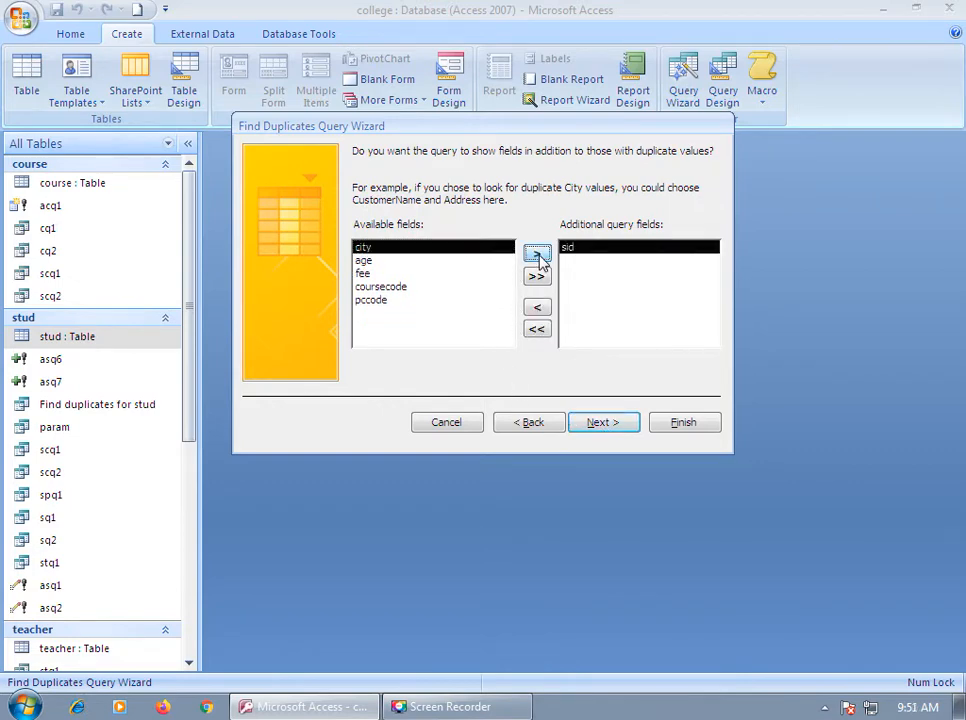
pyautogui.click(537, 255)
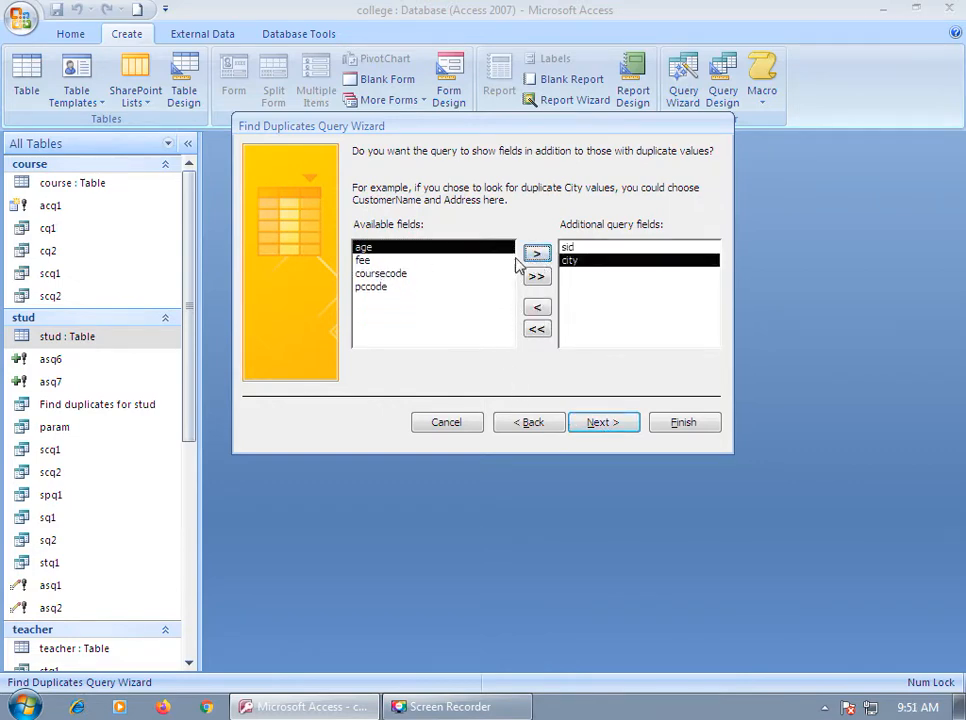
pyautogui.click(537, 255)
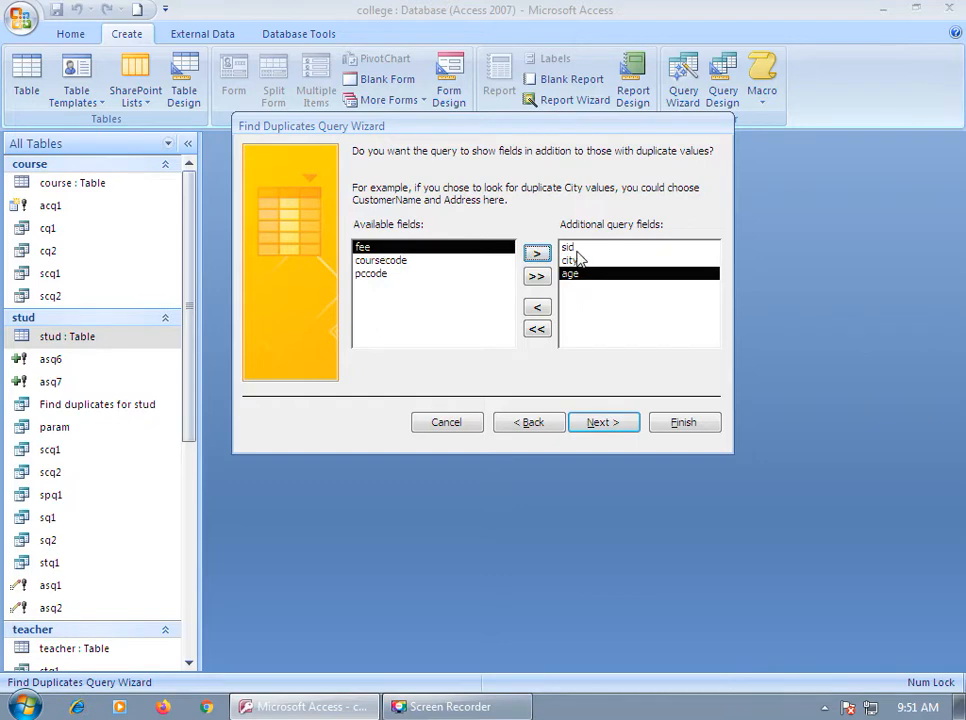
pyautogui.click(600, 424)
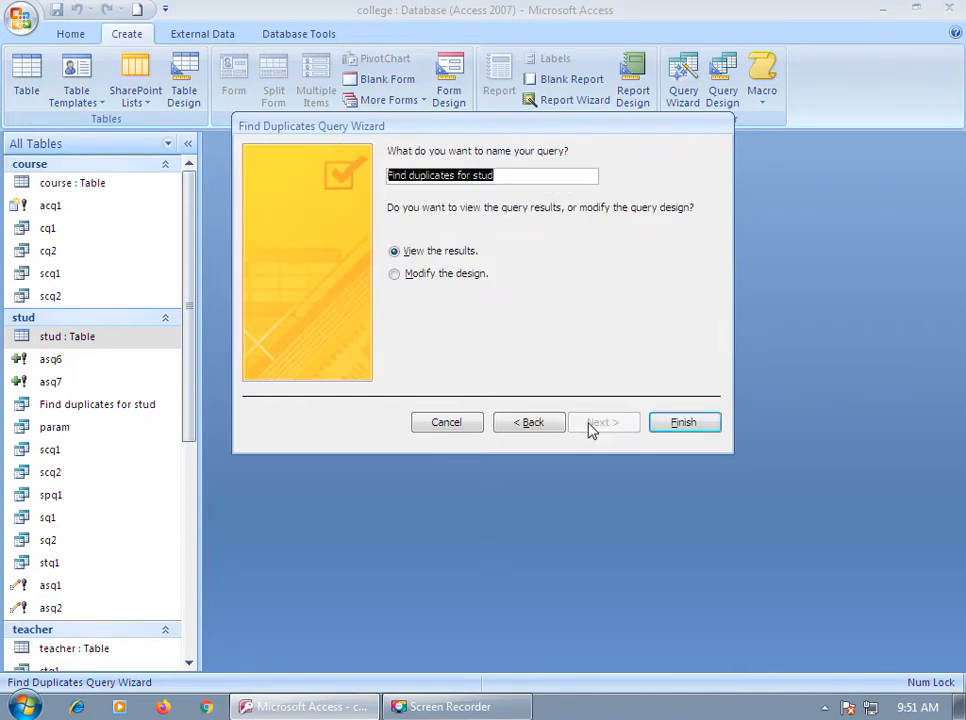
# Step: Name the query Find duplicates for stud1, view its results, and close it
pyautogui.click(507, 176)
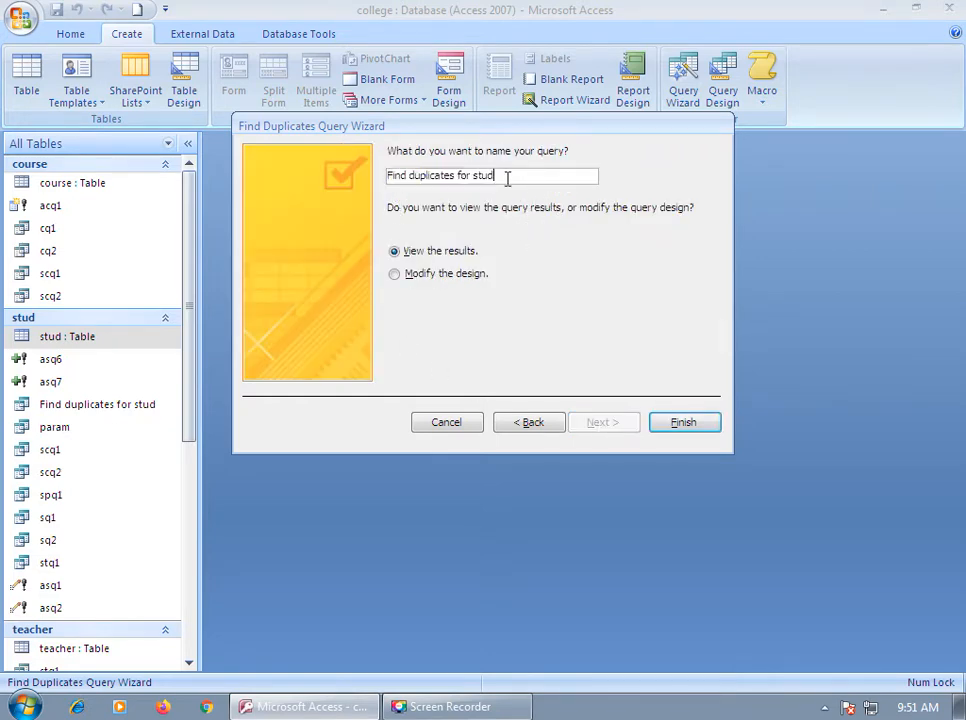
pyautogui.write('1')
pyautogui.click(680, 423)
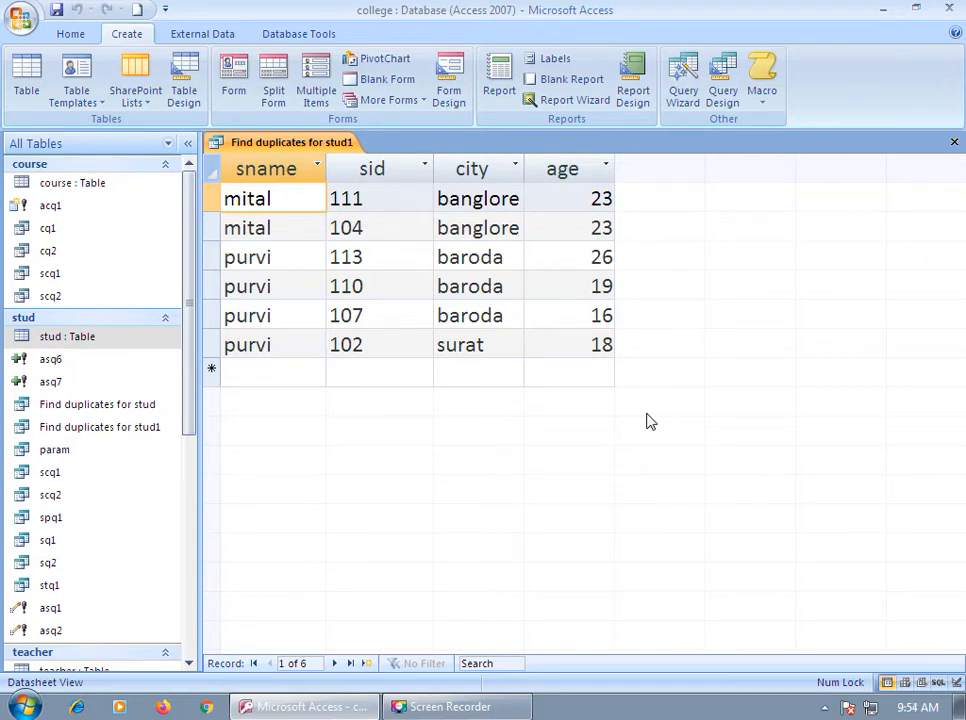
pyautogui.click(954, 142)
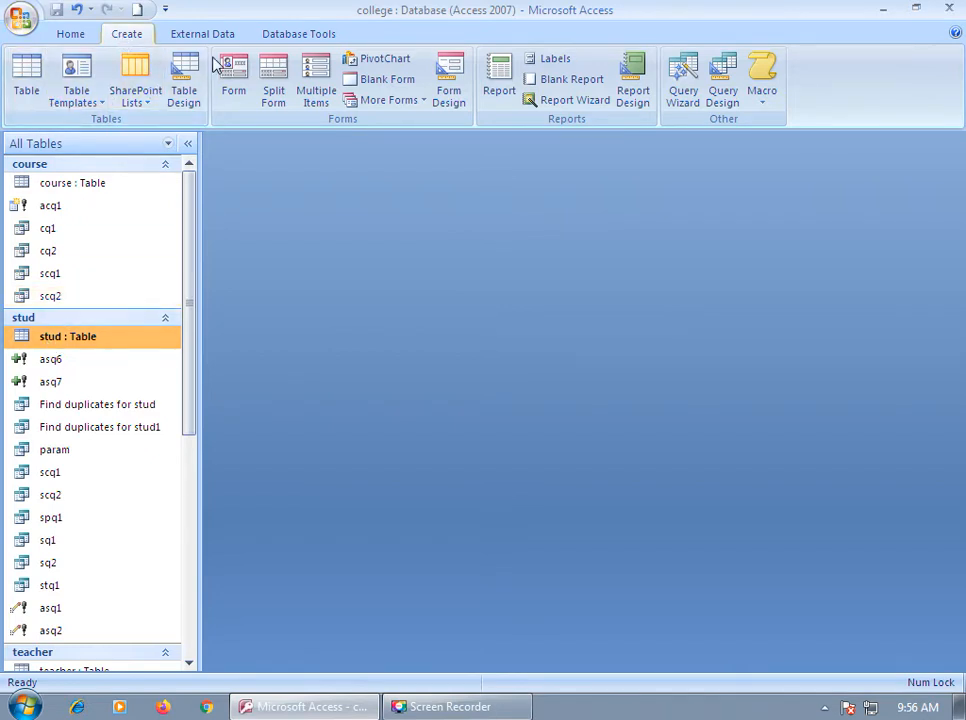
# Step: Create a new table in Design view with a Text field nm and a Number field age
pyautogui.click(183, 85)
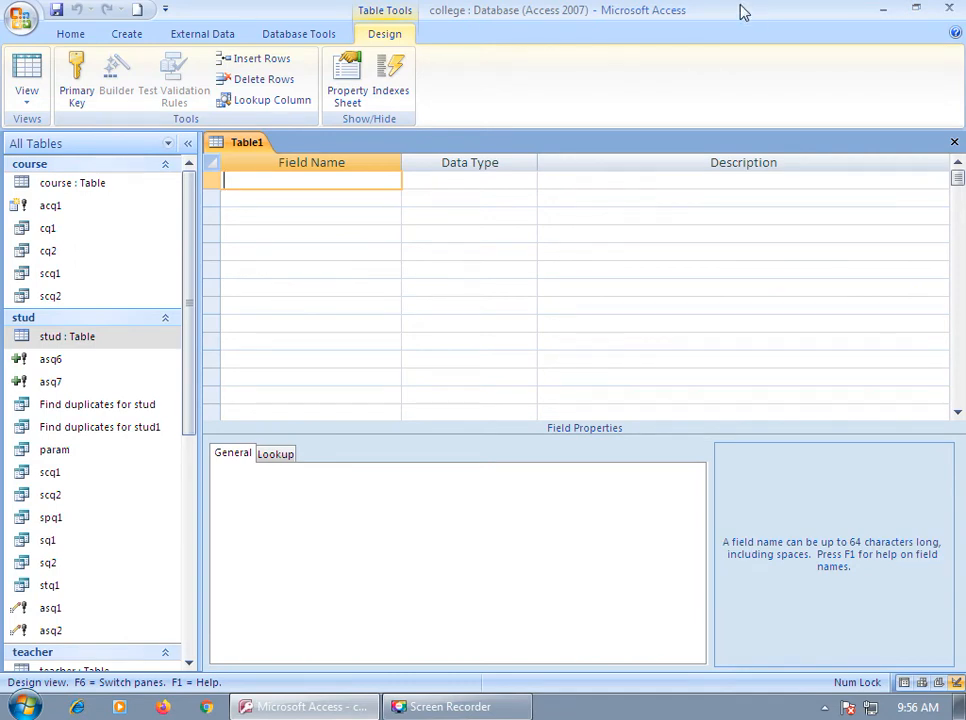
pyautogui.write('nm')
pyautogui.press('Tab')
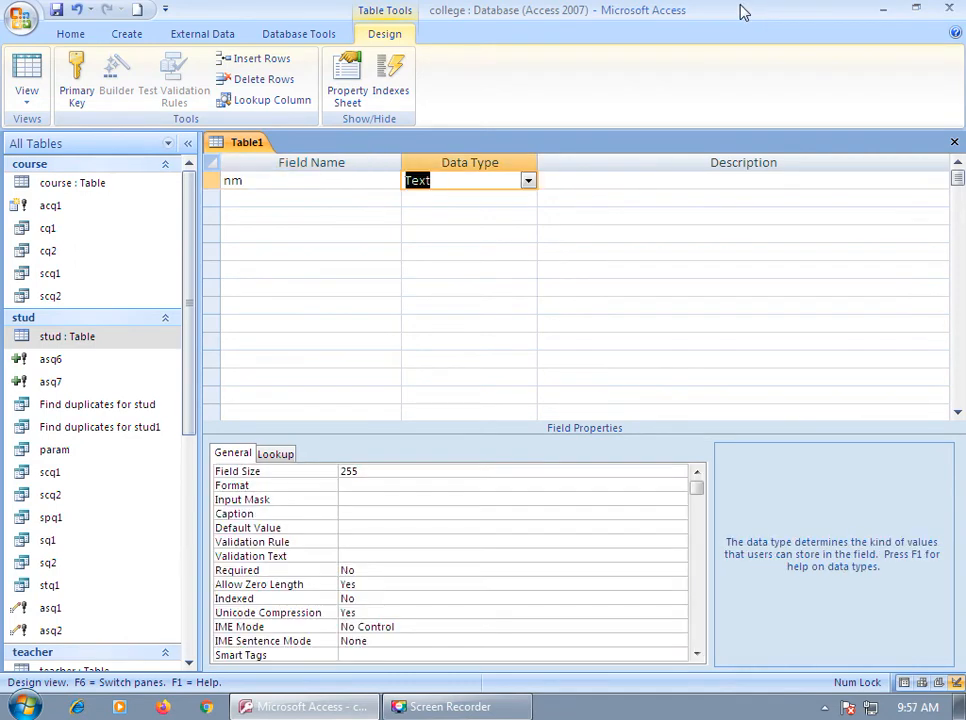
pyautogui.press('Tab')
pyautogui.press('Tab')
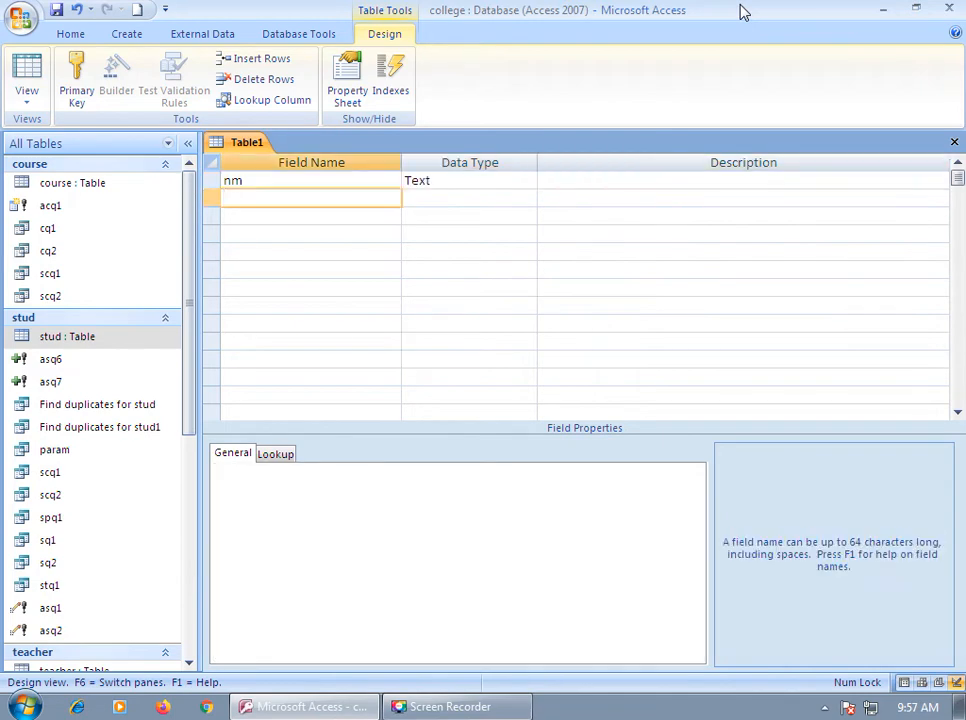
pyautogui.write('age')
pyautogui.press('Tab')
pyautogui.write('n')
pyautogui.press('Tab')
pyautogui.press('Tab')
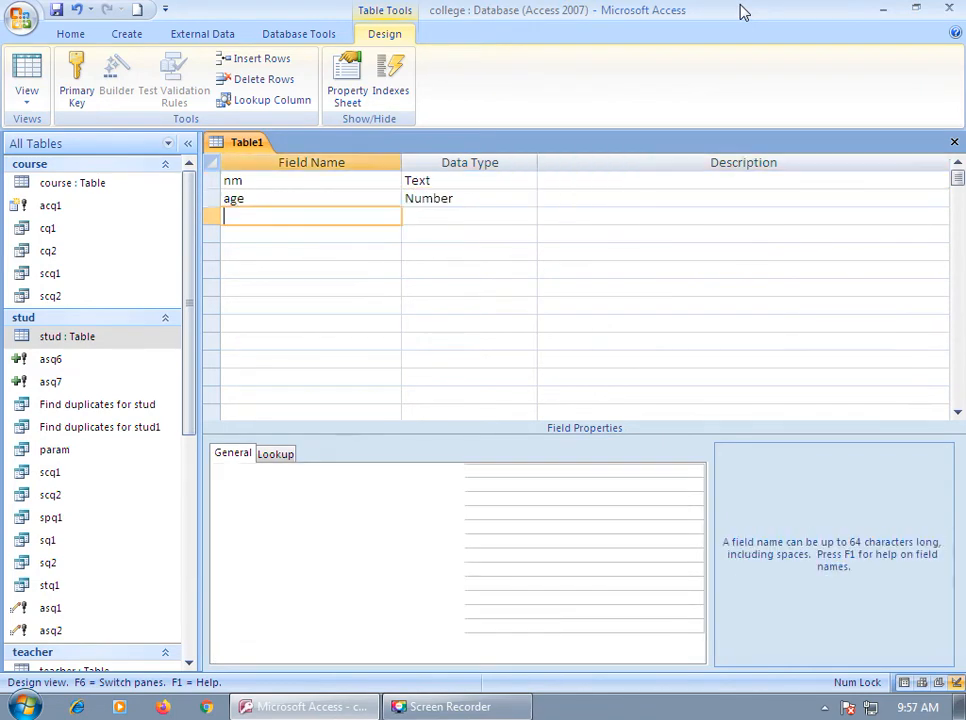
# Step: Add a Number field sal and the Text fields city and state to the new table
pyautogui.write('sal')
pyautogui.press('Tab')
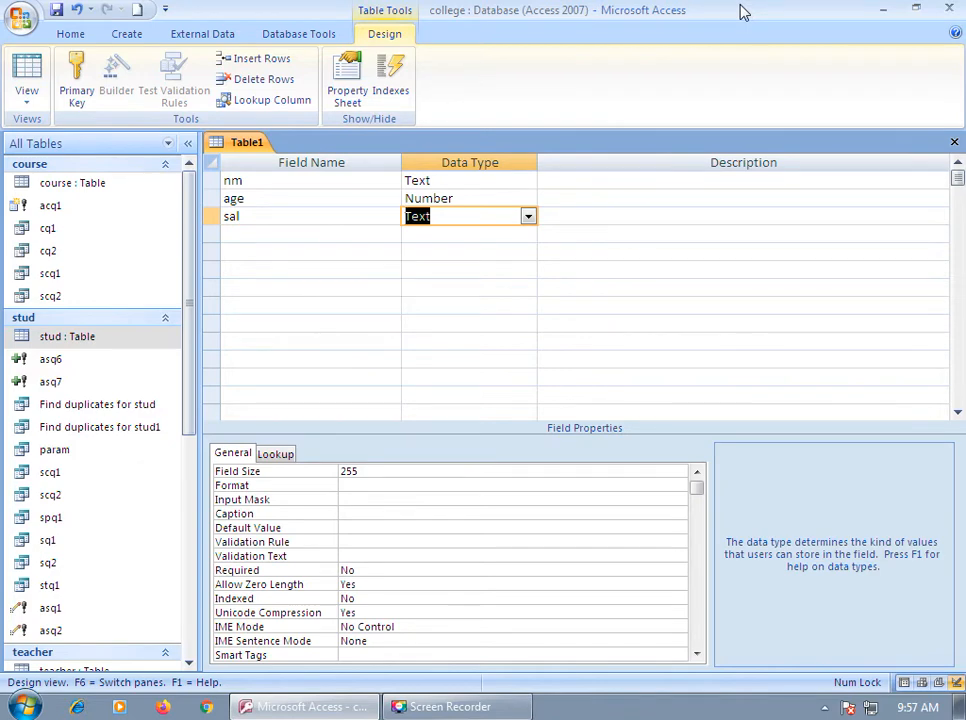
pyautogui.write('number')
pyautogui.press('Tab')
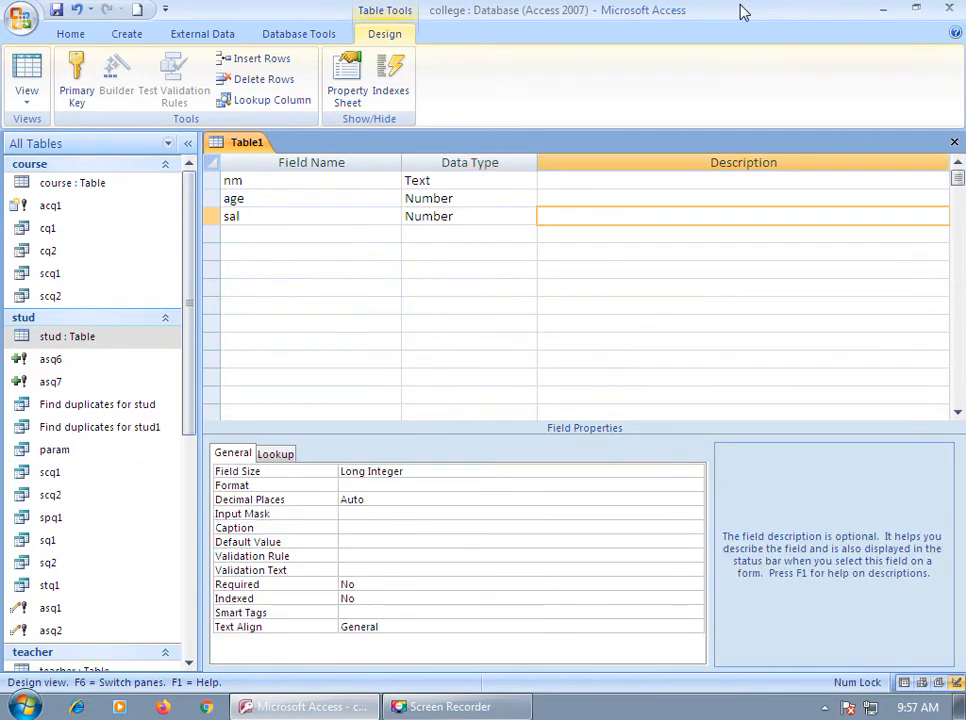
pyautogui.press('Tab')
pyautogui.write('city')
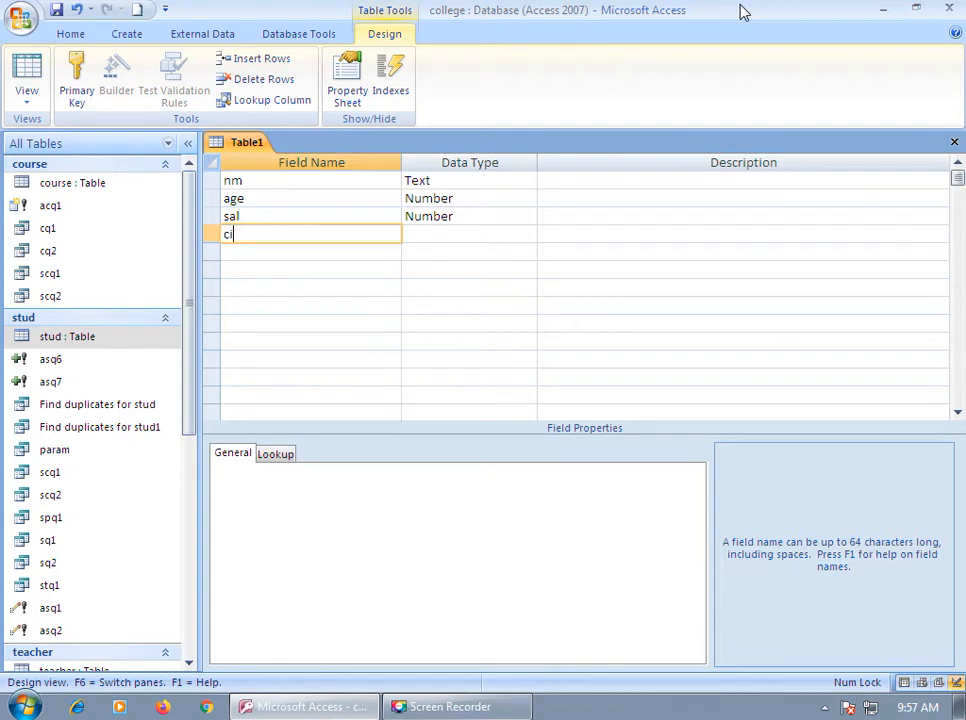
pyautogui.press('Tab')
pyautogui.press('Tab')
pyautogui.press('Tab')
pyautogui.write('state')
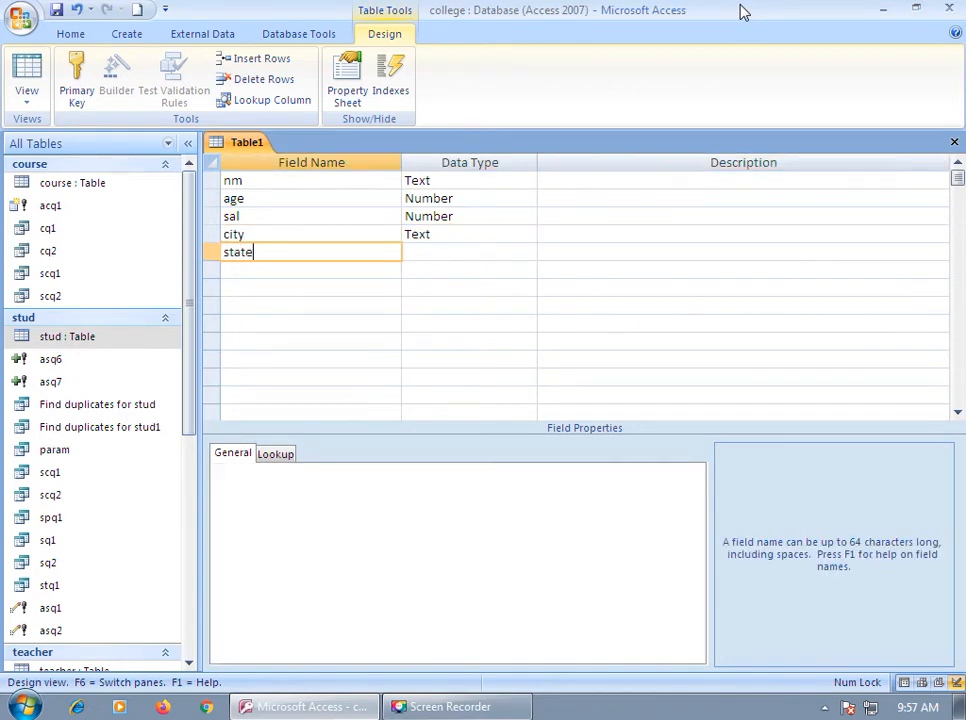
pyautogui.press('Tab')
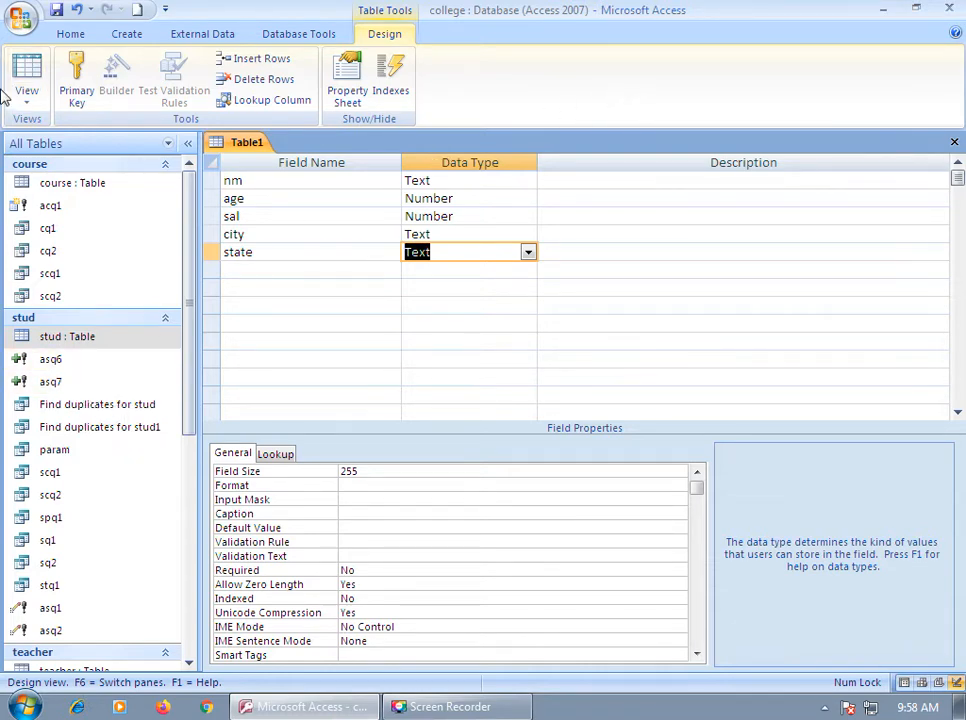
# Step: Save the table as Table1 without a primary key and show it in Datasheet view
pyautogui.click(27, 70)
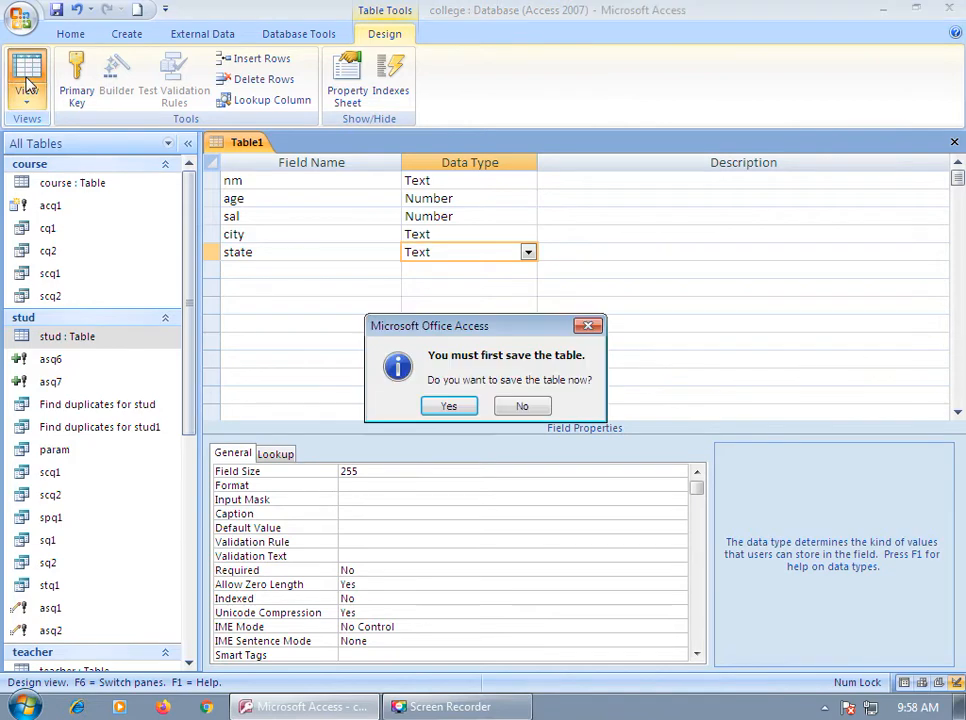
pyautogui.click(431, 405)
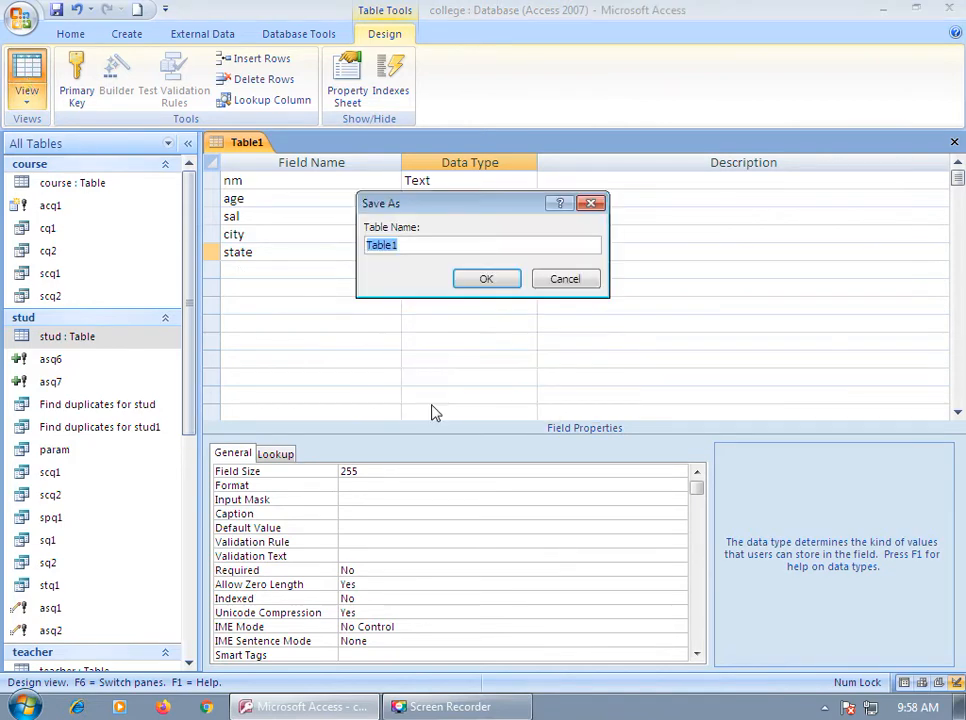
pyautogui.click(476, 283)
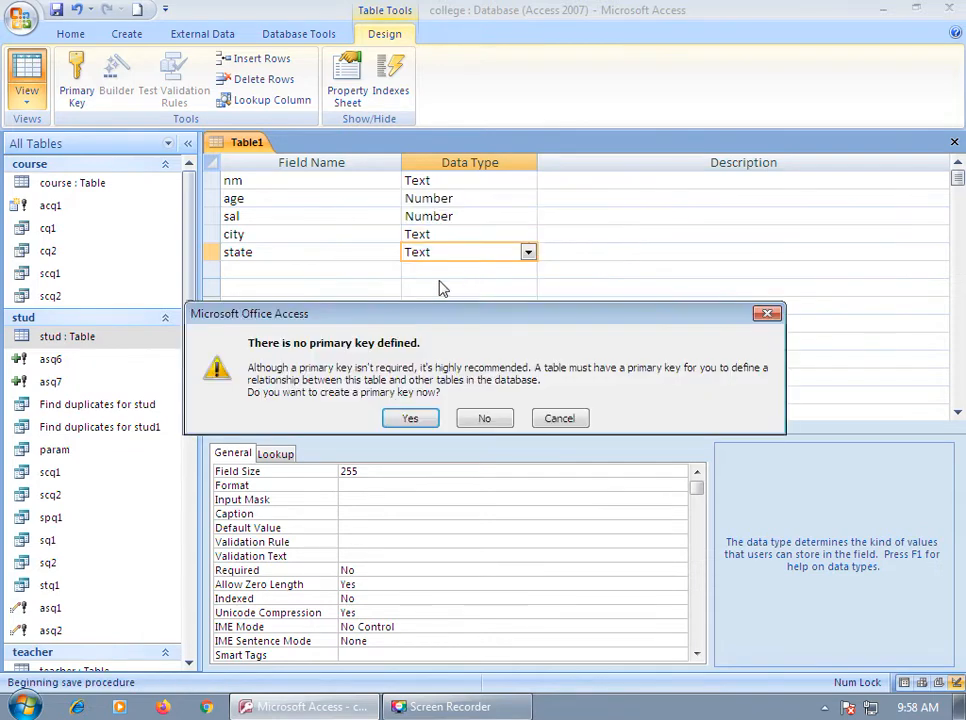
pyautogui.click(487, 418)
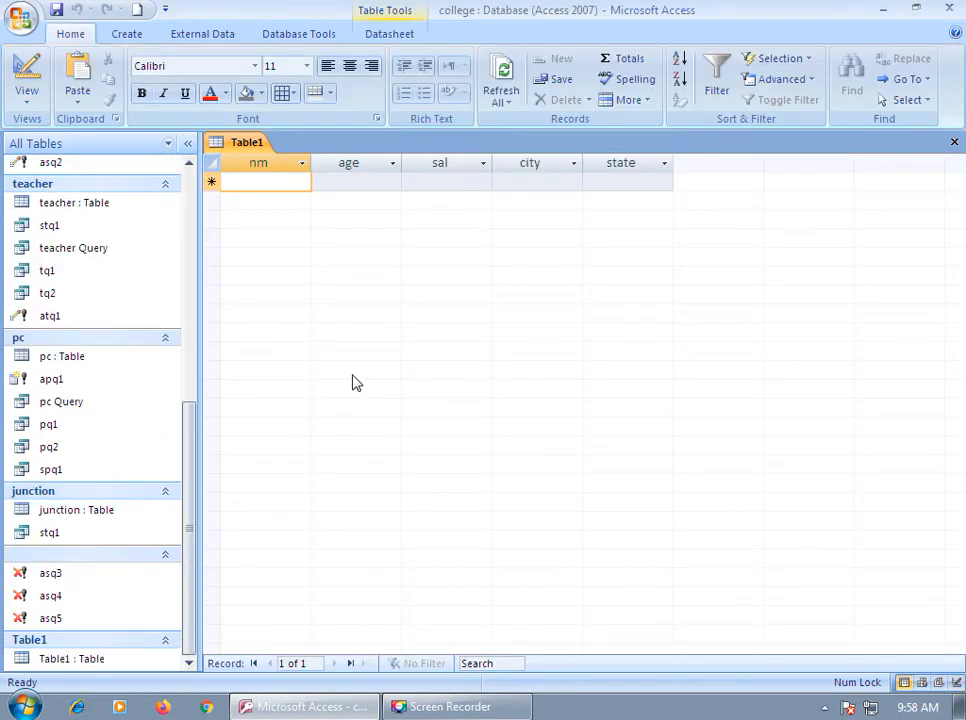
# Step: Enter ff and gg in the nm column of the first two records and set the datasheet font size to 22
pyautogui.write('ff')
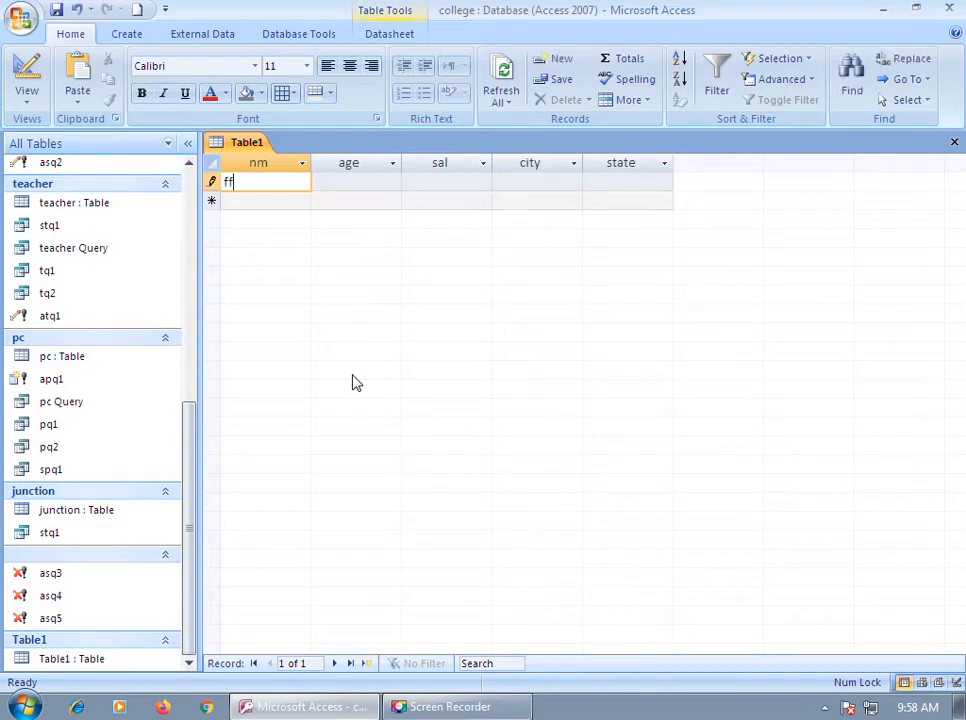
pyautogui.press('Down')
pyautogui.write('gg')
pyautogui.press('Down')
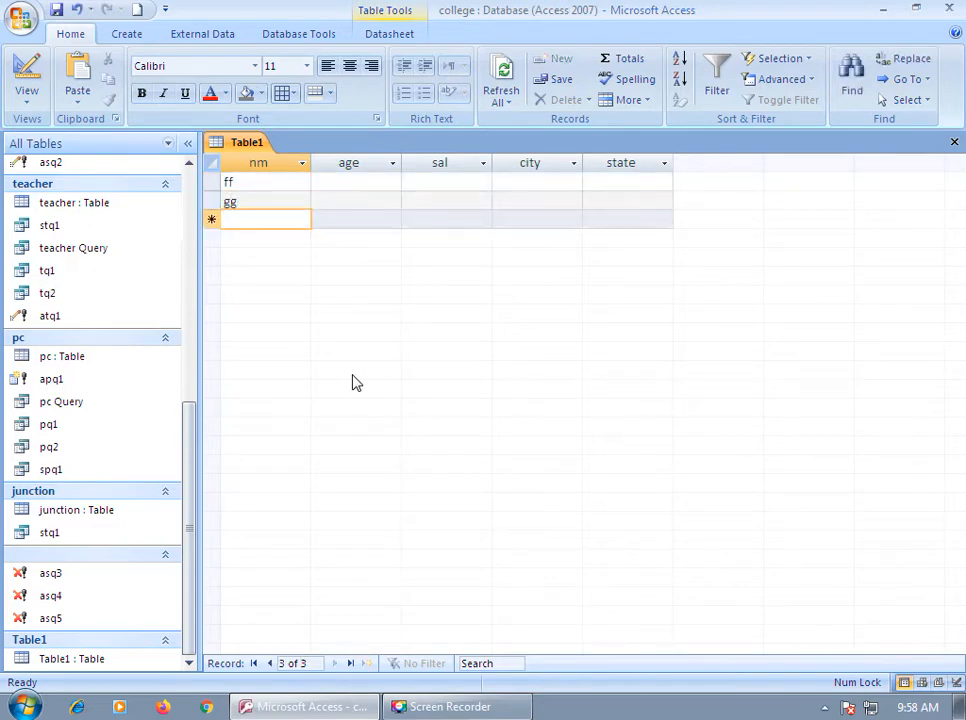
pyautogui.click(306, 66)
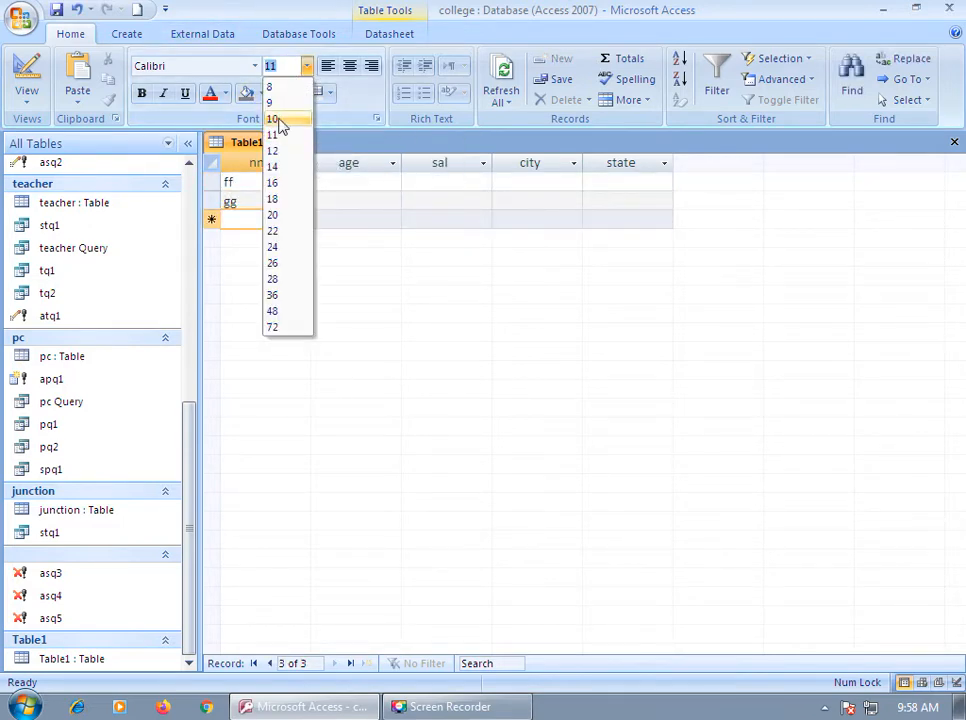
pyautogui.click(272, 231)
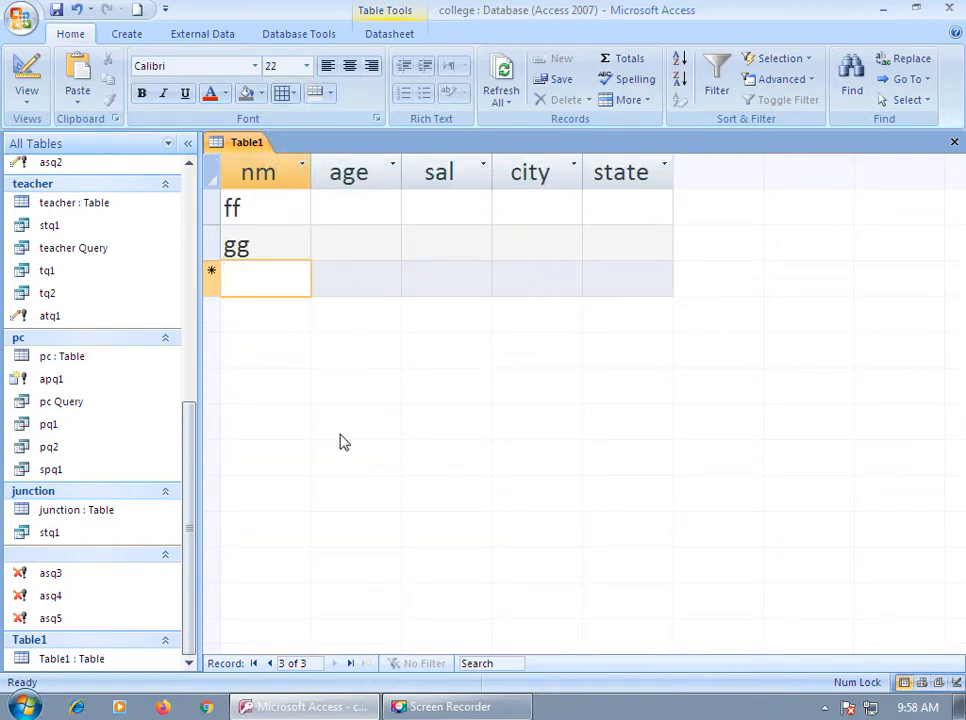
# Step: Add seven records with the nm values gg, ee, hh, t, ww, ee and rr
pyautogui.write('gg')
pyautogui.press('Down')
pyautogui.write('ee')
pyautogui.press('Down')
pyautogui.write('hh')
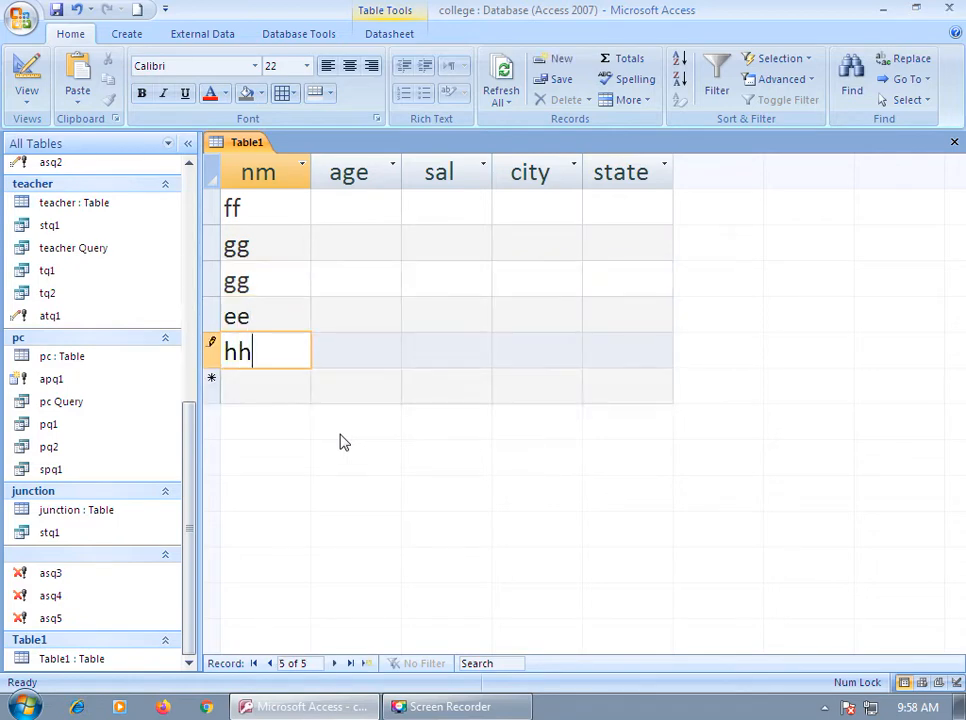
pyautogui.press('Down')
pyautogui.write('t')
pyautogui.press('Down')
pyautogui.write('ww')
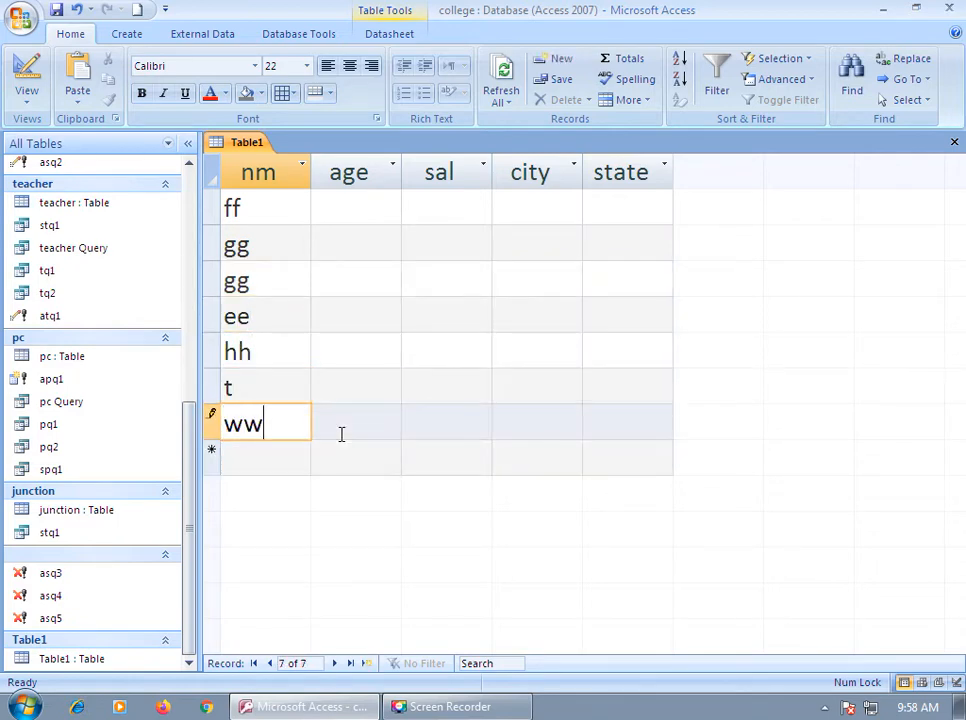
pyautogui.press('Down')
pyautogui.write('ee')
pyautogui.press('Down')
pyautogui.write('rr')
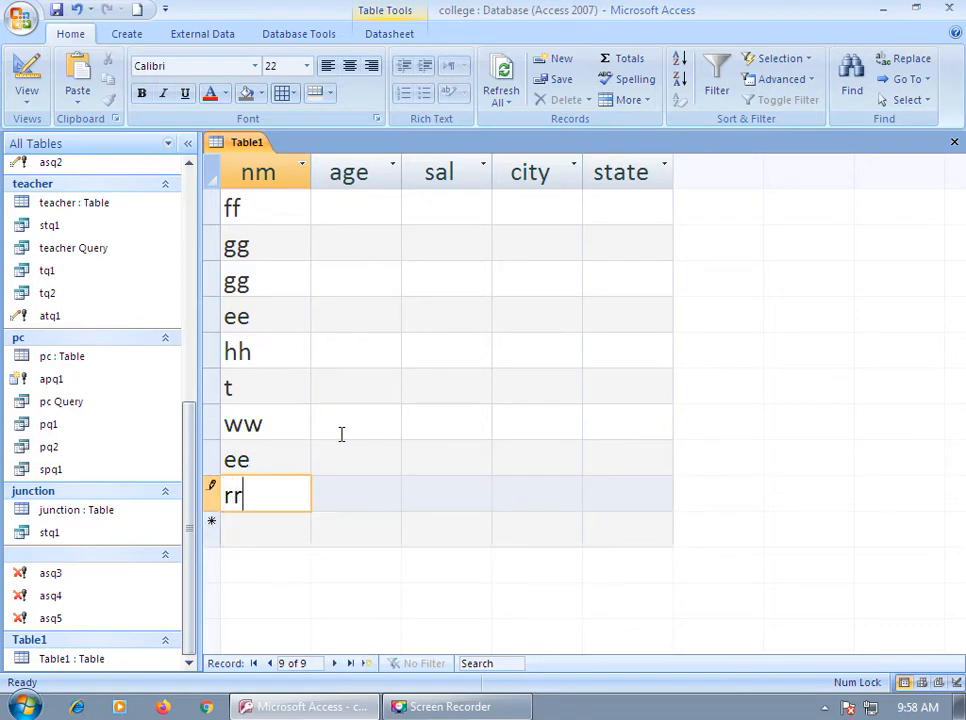
pyautogui.press('Down')
# Step: Add five more records with the nm values qq, aa, ss, dd and ff
pyautogui.write('qq')
pyautogui.press('Down')
pyautogui.write('aa')
pyautogui.press('Down')
pyautogui.write('ss')
pyautogui.press('Down')
pyautogui.write('dd')
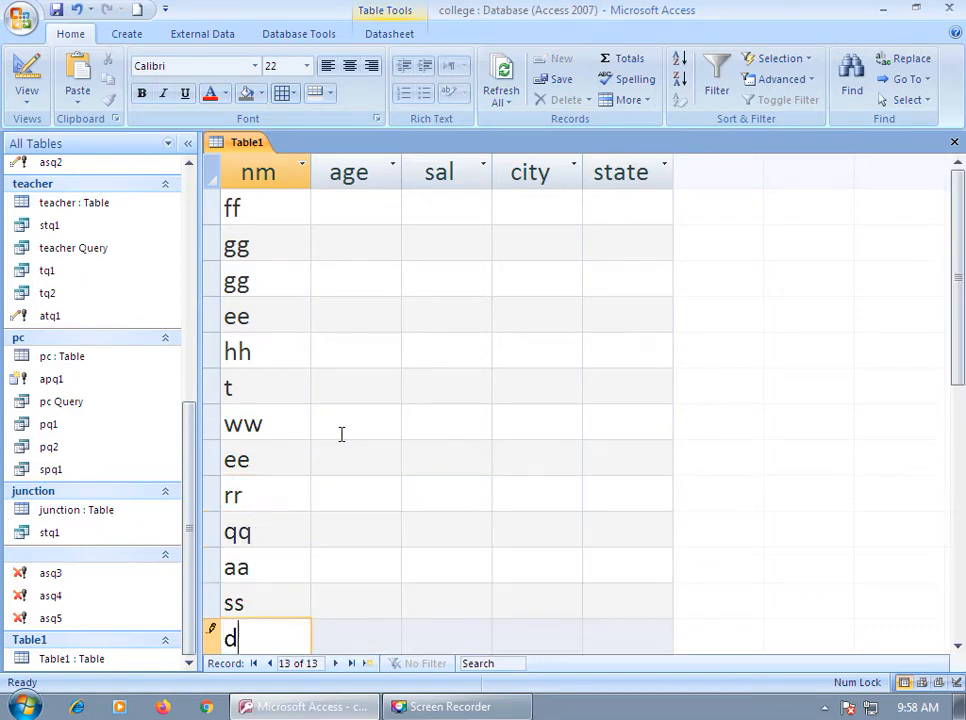
pyautogui.press('Down')
pyautogui.write('ff')
pyautogui.press('Down')
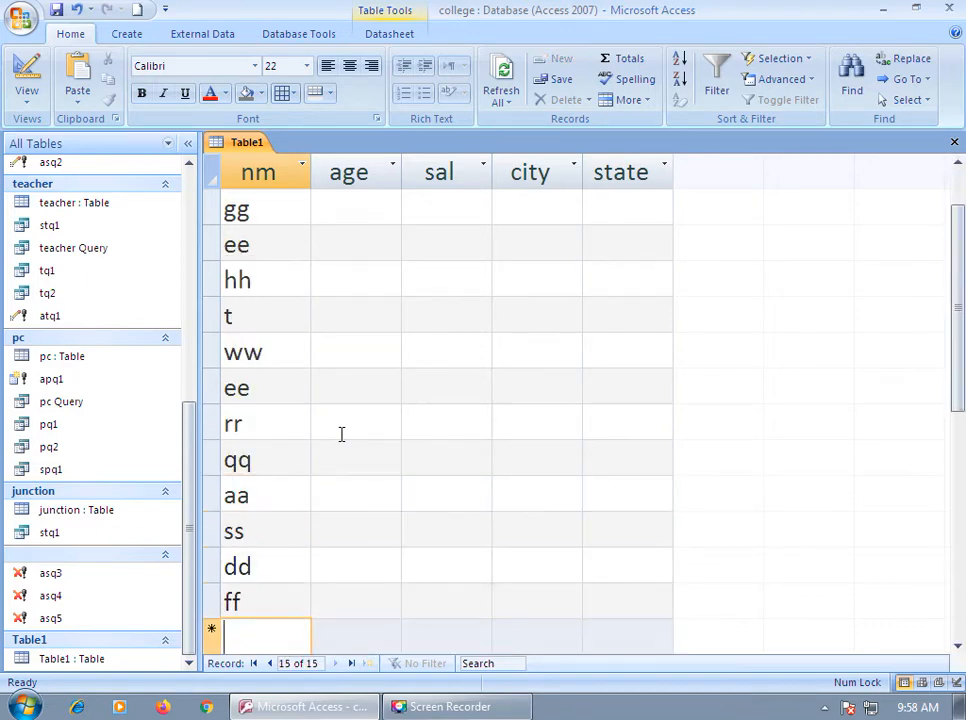
# Step: Add six further records with the nm values oo, pp, ll, kk, ii and jj
pyautogui.write('oo')
pyautogui.press('Down')
pyautogui.write('pp')
pyautogui.press('Down')
pyautogui.write('ll')
pyautogui.press('Down')
pyautogui.write('kk')
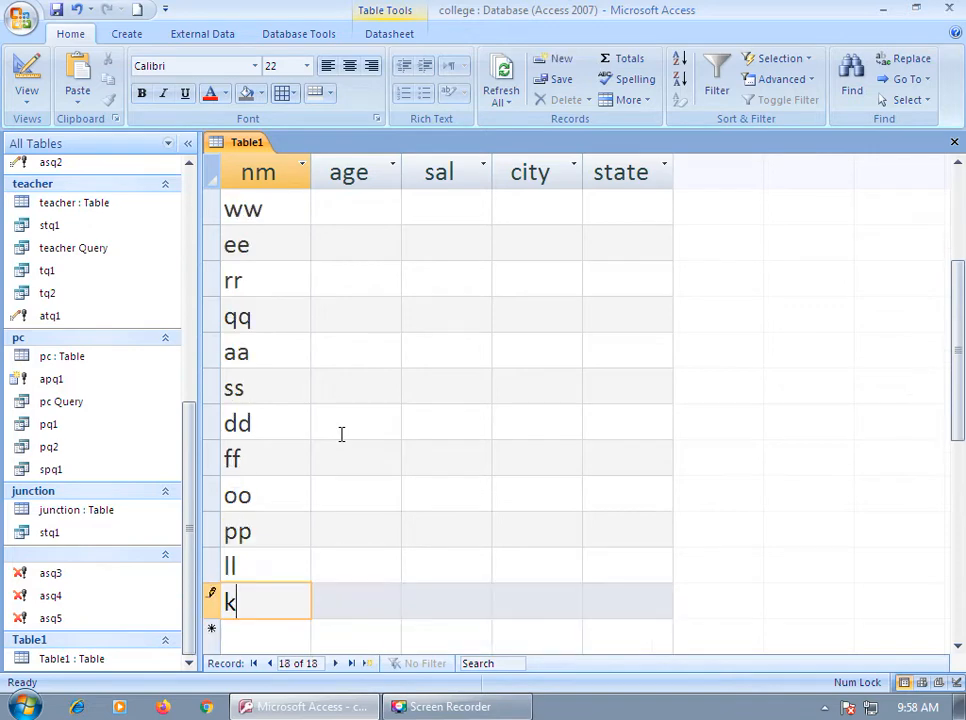
pyautogui.press('Down')
pyautogui.write('ii')
pyautogui.press('Down')
pyautogui.write('jj')
pyautogui.press('Down')
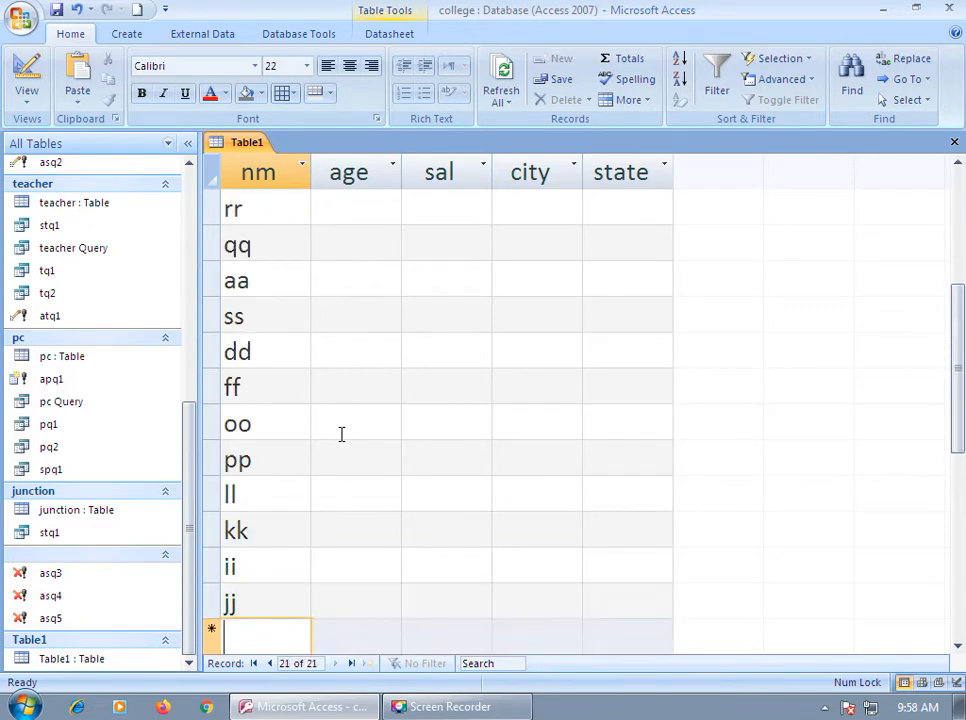
# Step: Add the last four records with the nm values uu, mm, nn and bb
pyautogui.write('uu')
pyautogui.press('Down')
pyautogui.write('mm')
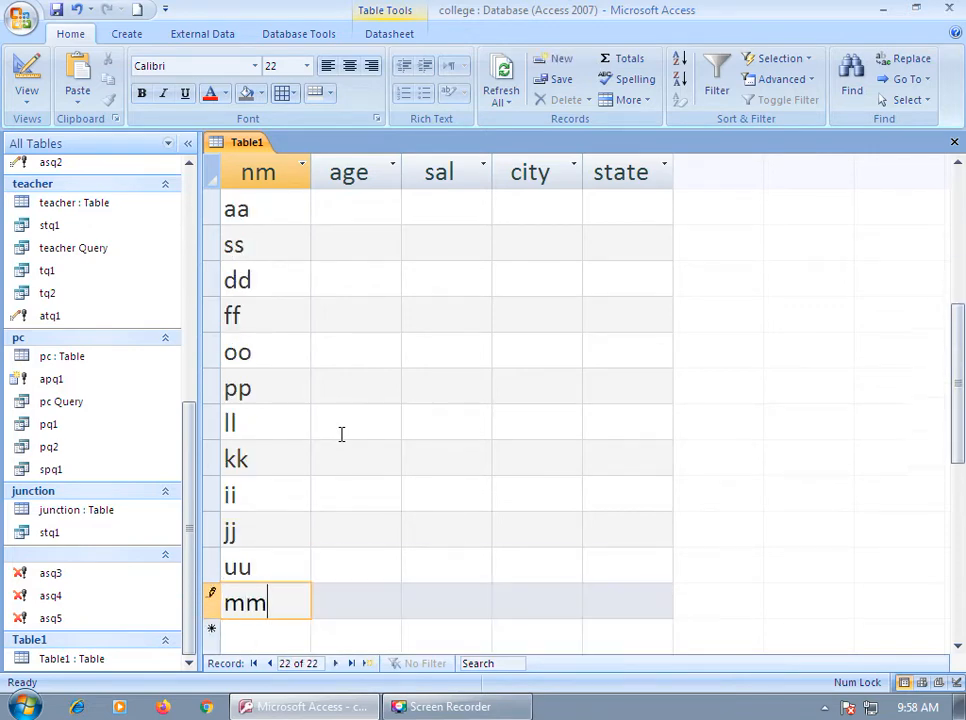
pyautogui.press('Down')
pyautogui.write('nn')
pyautogui.press('Down')
pyautogui.write('bb')
pyautogui.press('Down')
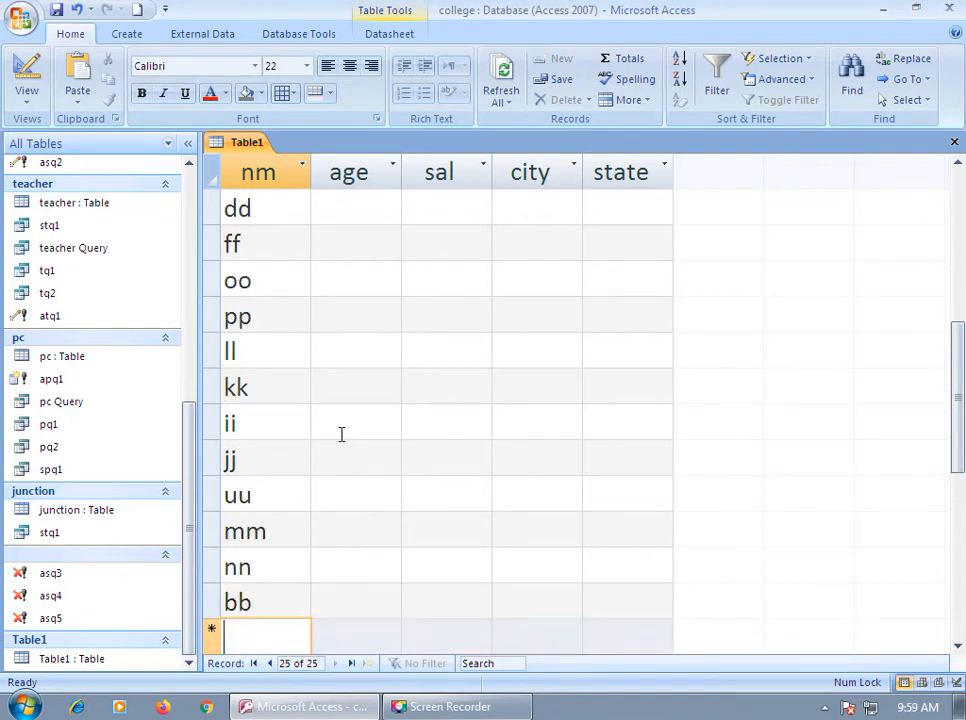
# Step: Fill the age column of the first four records with 20, 14, 19 and 65
pyautogui.press('Up')
pyautogui.press('pageup')
pyautogui.press('pageup')
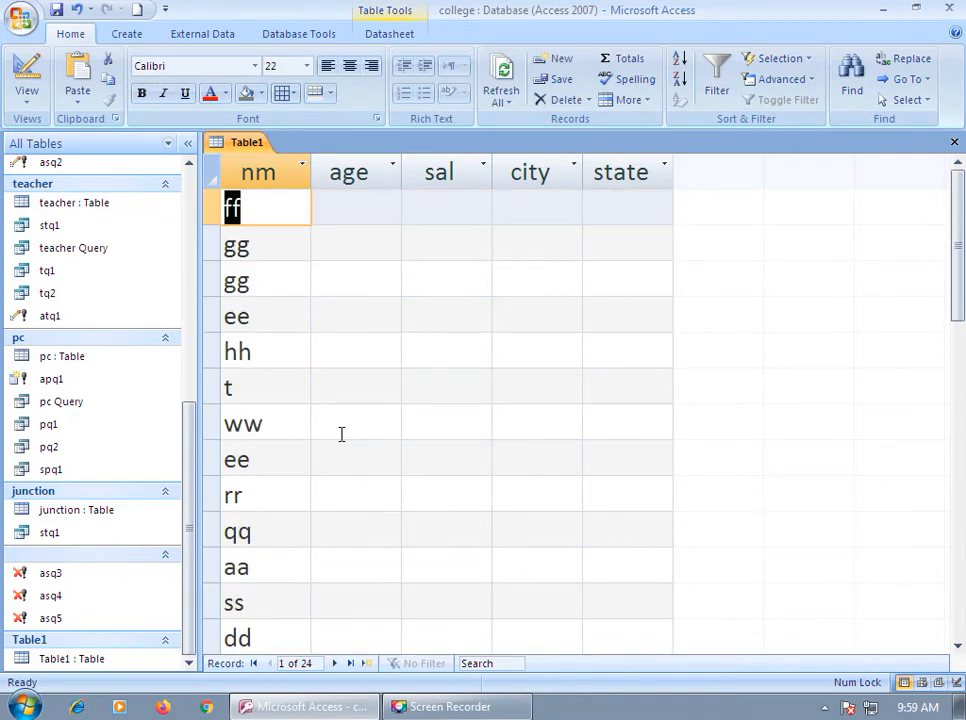
pyautogui.press('Tab')
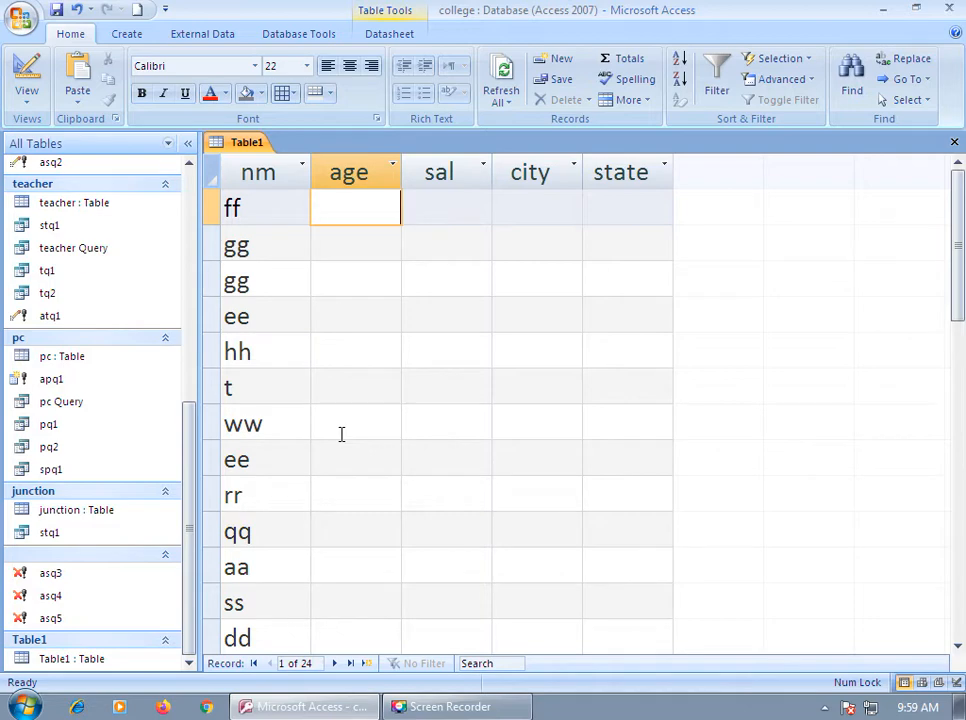
pyautogui.write('20')
pyautogui.press('Down')
pyautogui.write('14')
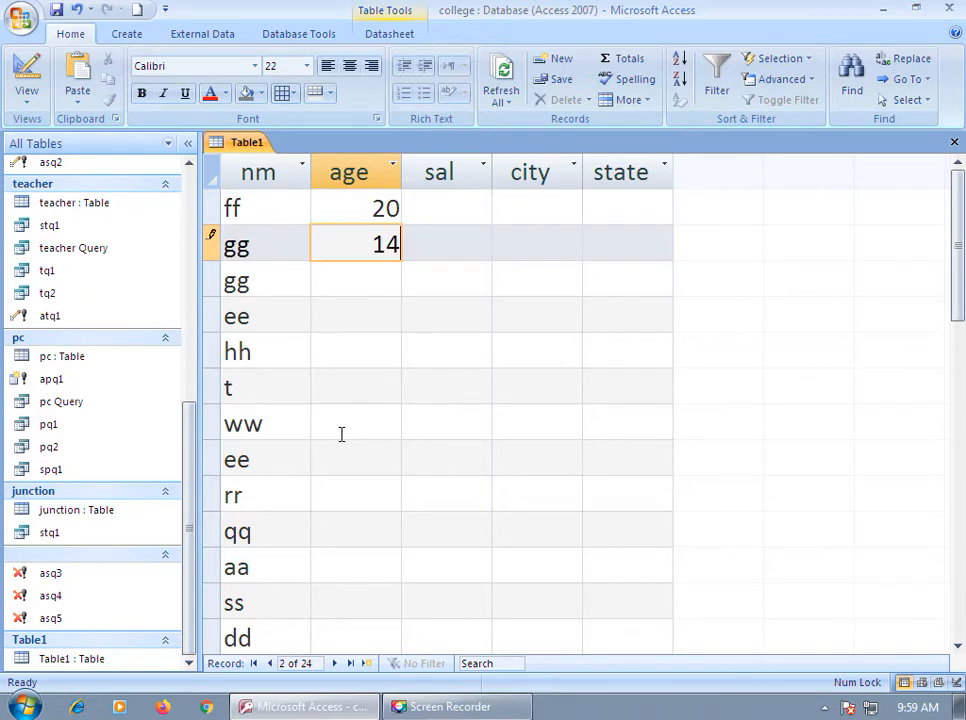
pyautogui.press('Down')
pyautogui.write('1')
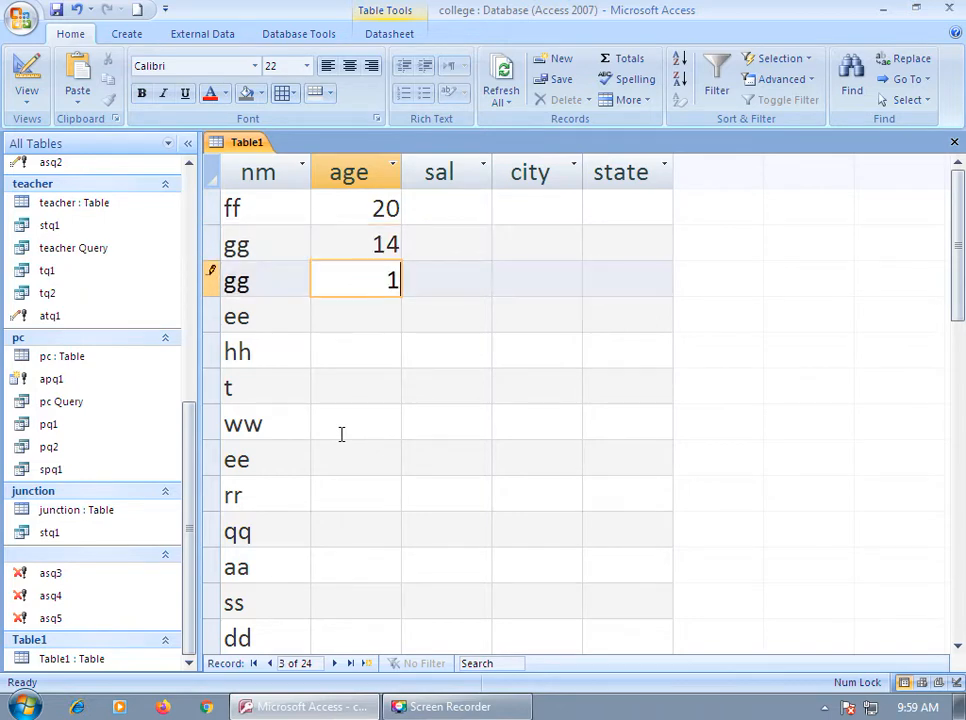
pyautogui.write('9')
pyautogui.press('Down')
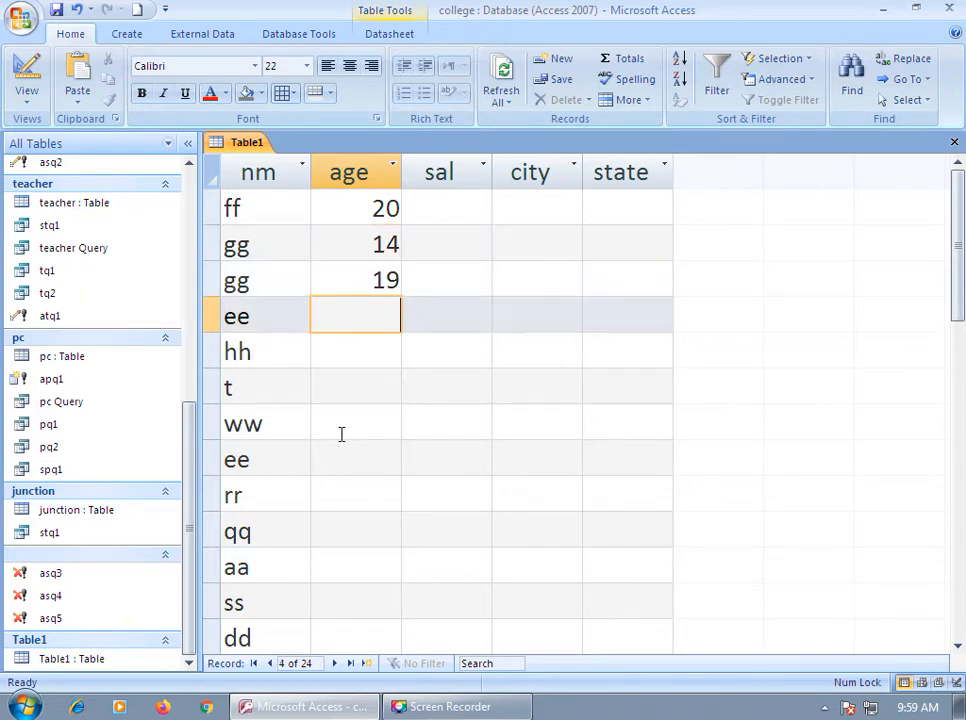
pyautogui.write('65')
pyautogui.press('Down')
# Step: Enter the ages 95, 72, 23 and 80 for the fifth to eighth records
pyautogui.write('9')
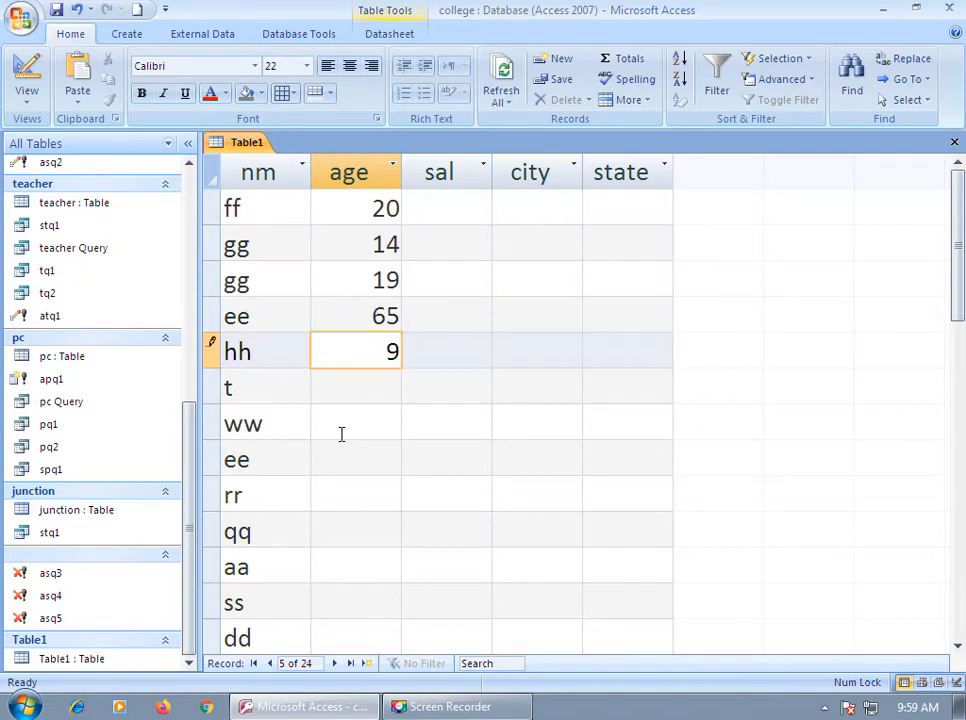
pyautogui.write('5')
pyautogui.press('Down')
pyautogui.write('7')
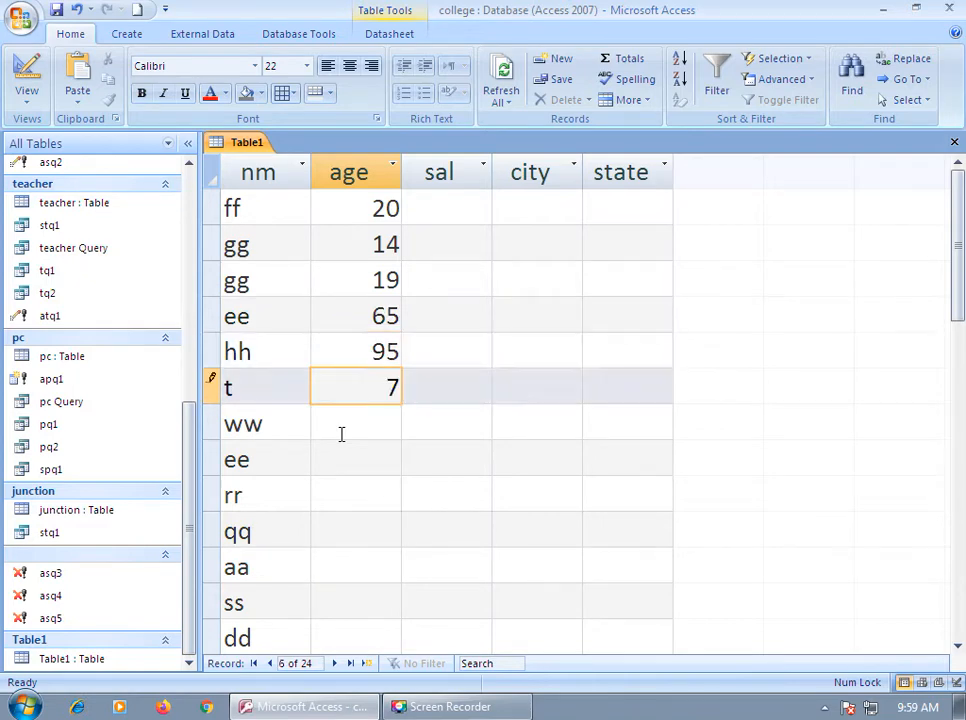
pyautogui.write('2')
pyautogui.press('Down')
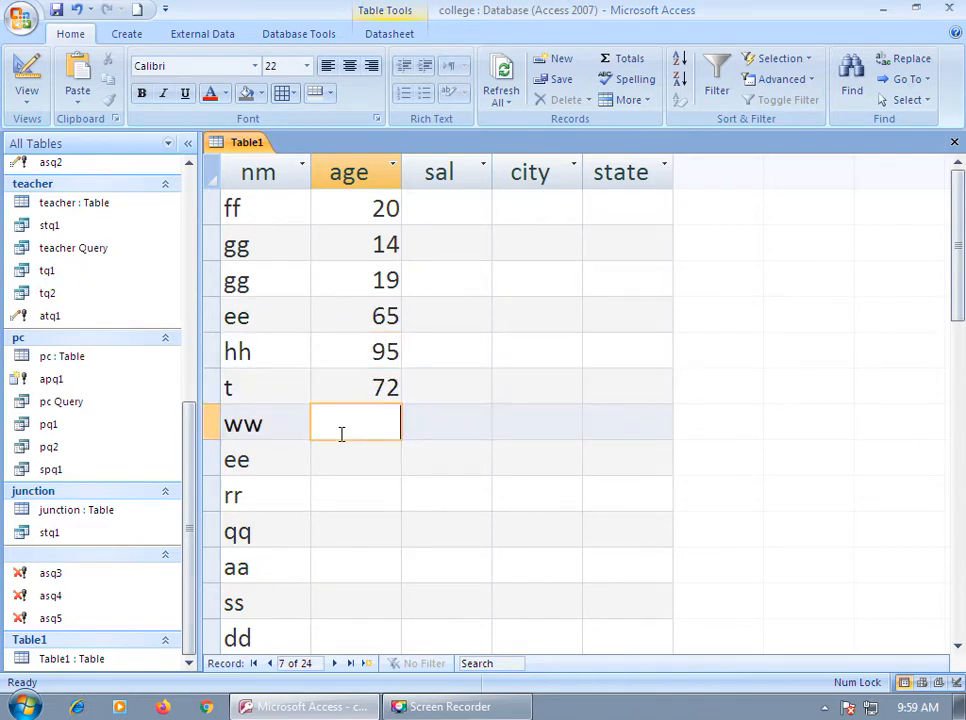
pyautogui.write('23')
pyautogui.press('Down')
pyautogui.write('80')
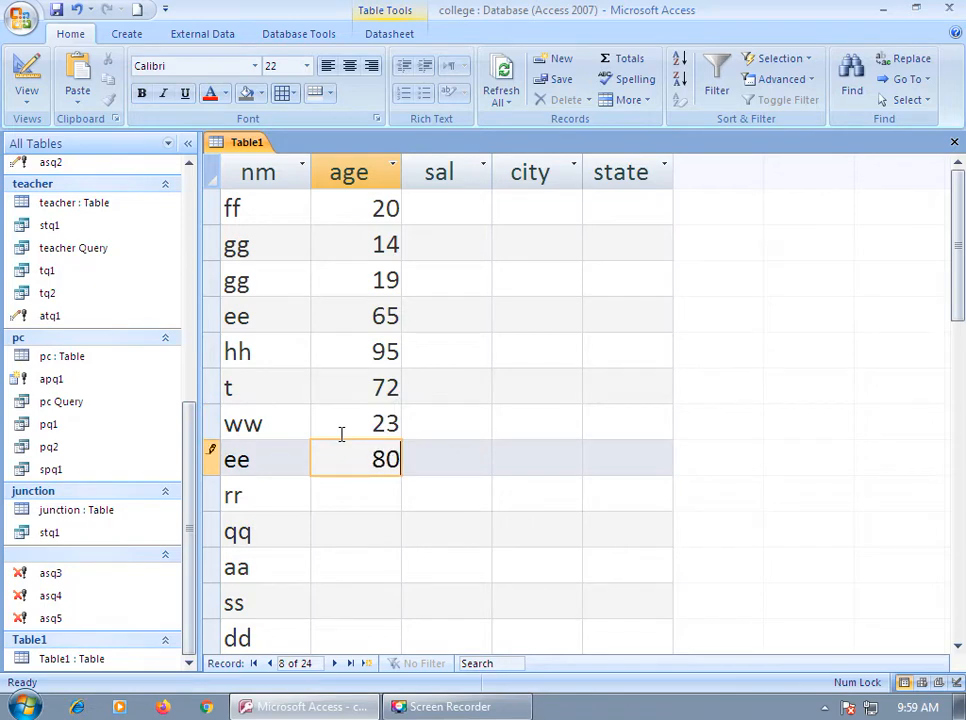
# Step: Enter the ages 5, 0, 2 and 36 for the ninth to twelfth records
pyautogui.press('Down')
pyautogui.write('5')
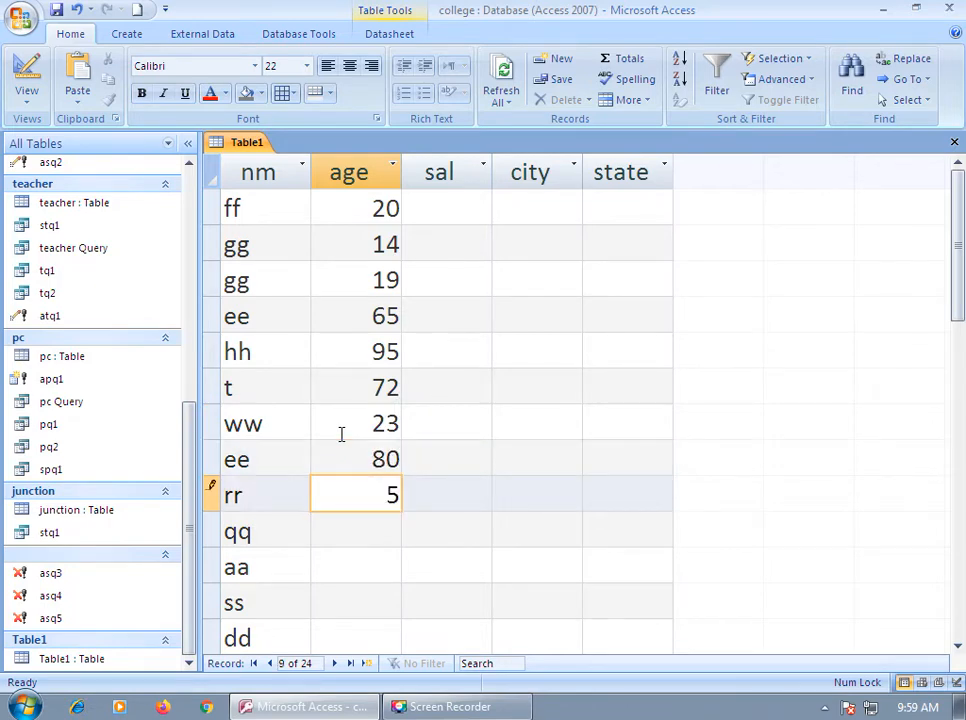
pyautogui.press('Down')
pyautogui.write('0')
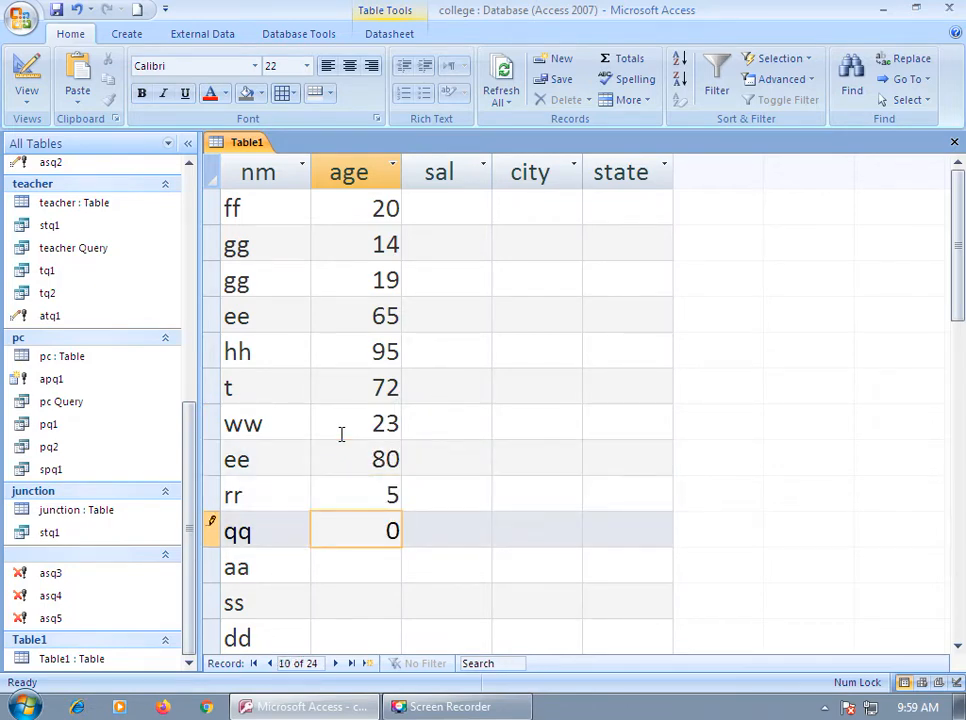
pyautogui.press('Down')
pyautogui.write('2')
pyautogui.press('Down')
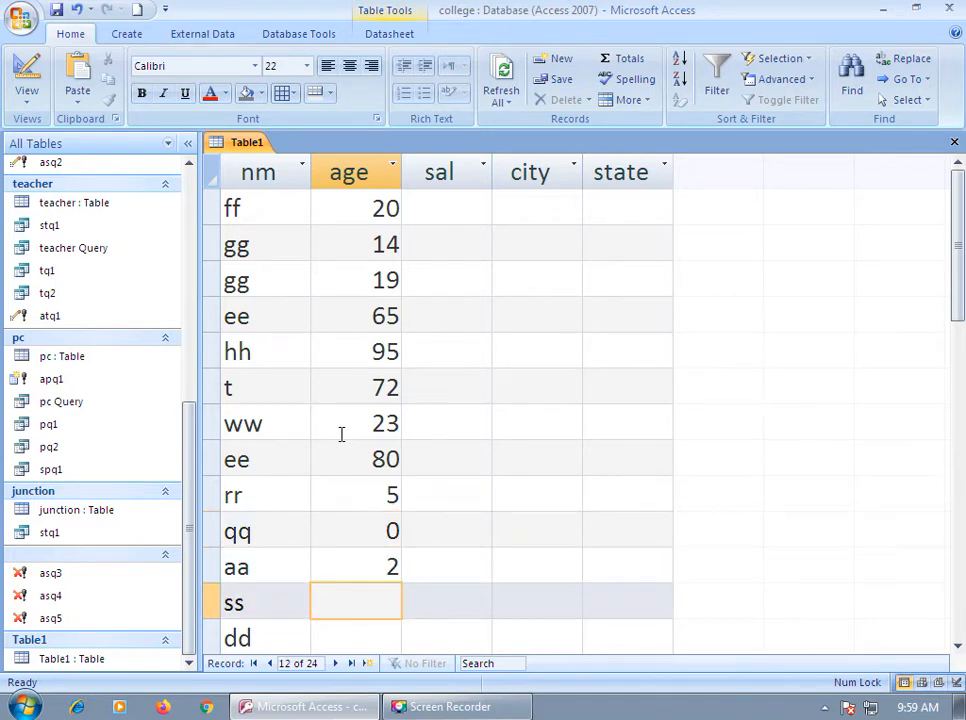
pyautogui.write('36')
pyautogui.press('Down')
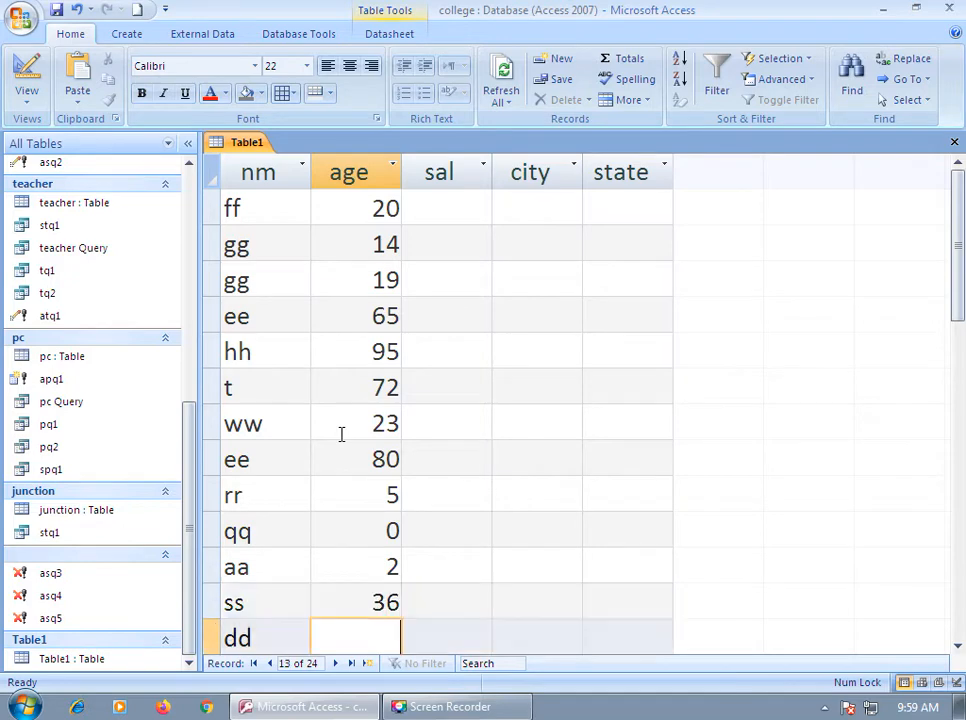
# Step: Enter the ages 42, 17, 28 and 16 for the thirteenth to sixteenth records
pyautogui.write('42')
pyautogui.press('Down')
pyautogui.write('17')
pyautogui.press('Down')
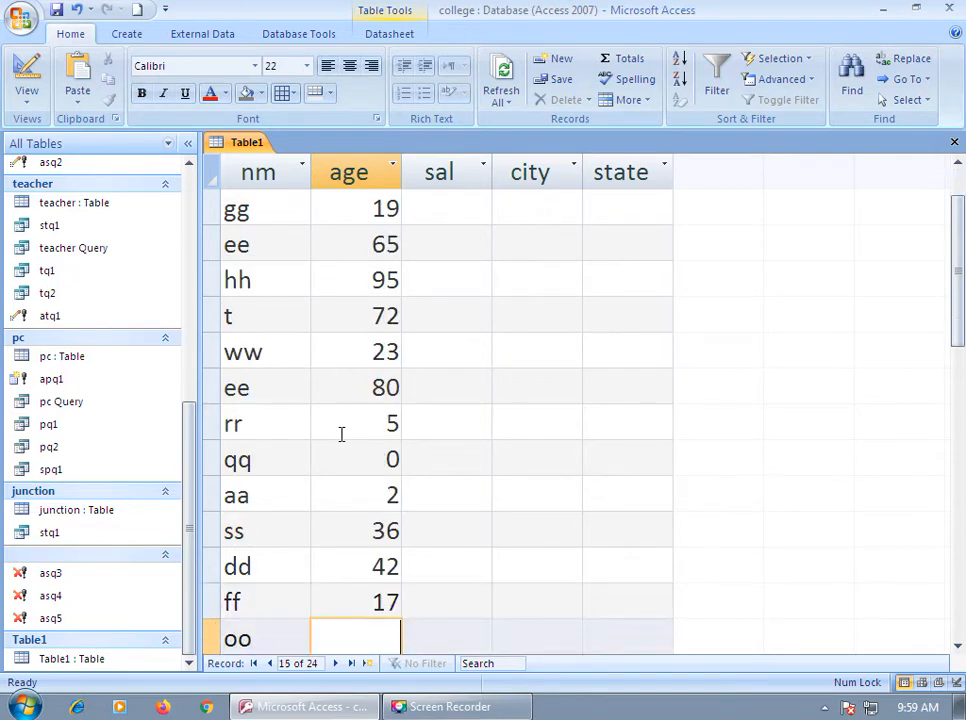
pyautogui.write('28')
pyautogui.press('Down')
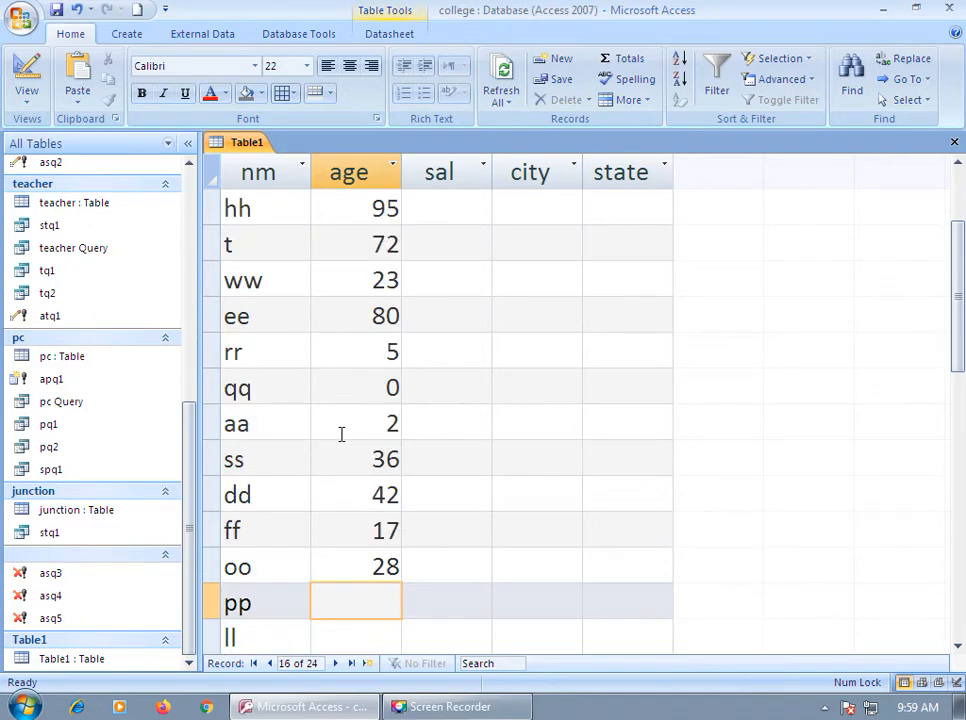
pyautogui.write('16')
pyautogui.press('Down')
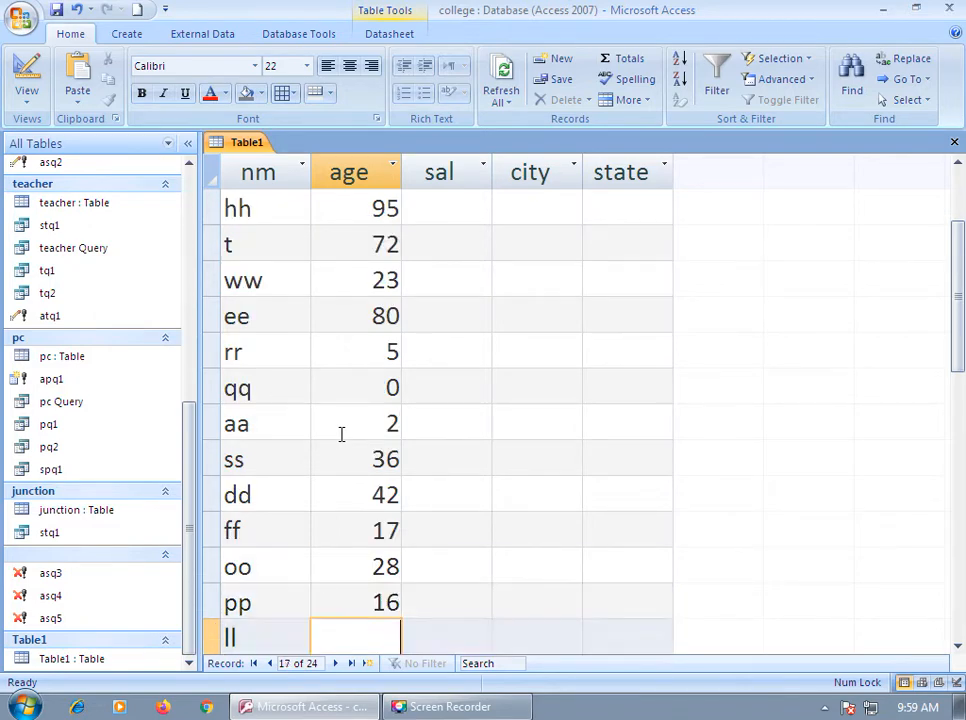
# Step: Fill in the ages 37, 29, 40 and 82 for the records ll, kk, ii and jj
pyautogui.write('37')
pyautogui.press('Down')
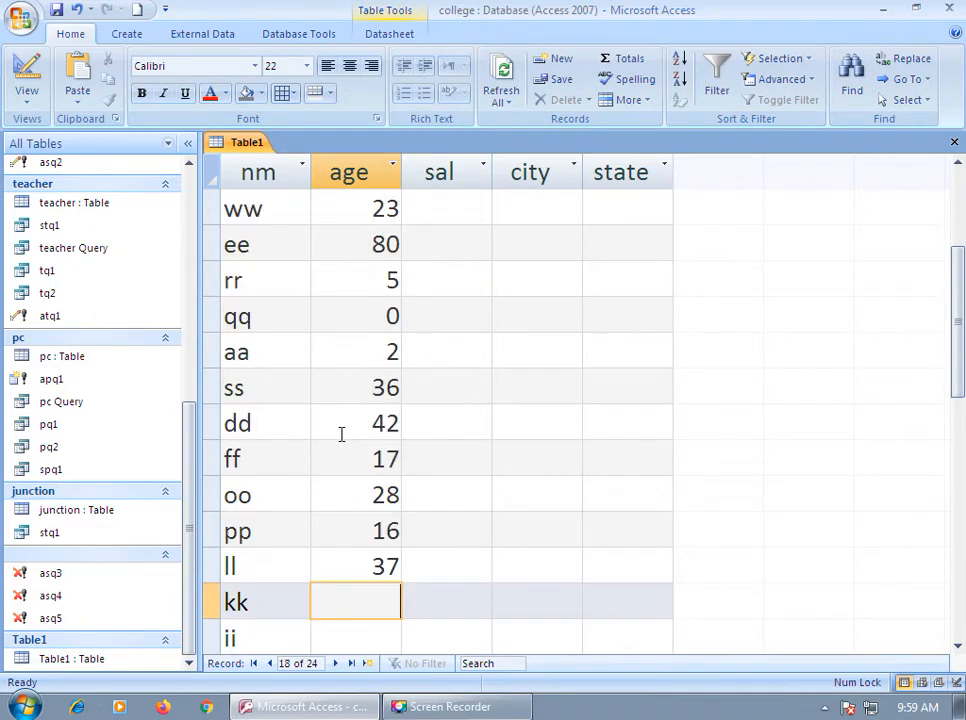
pyautogui.write('29')
pyautogui.press('Down')
pyautogui.write('40')
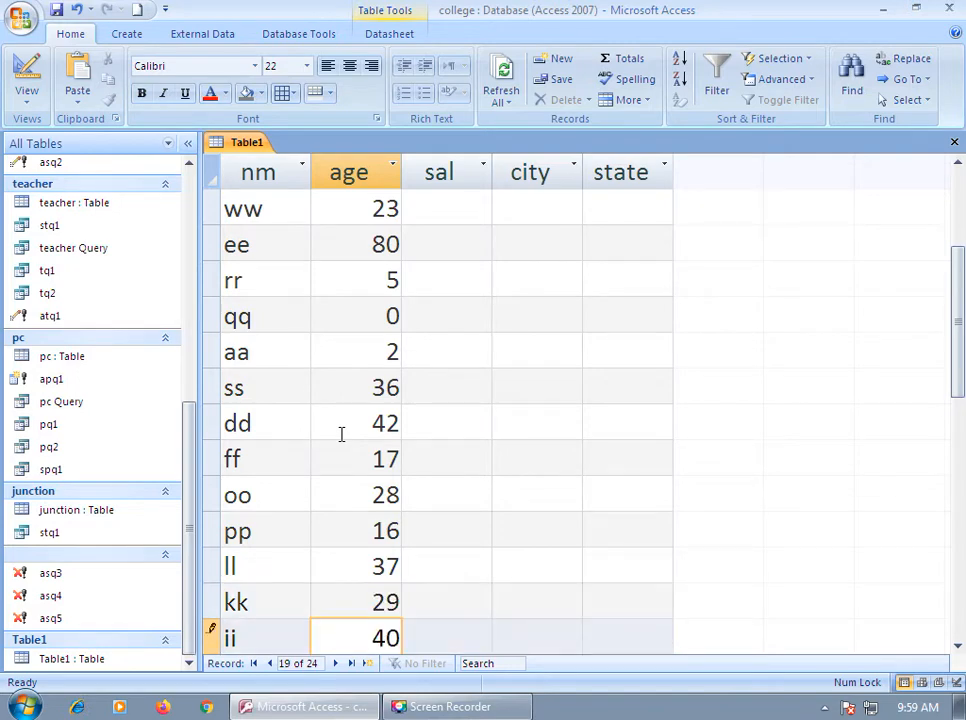
pyautogui.press('Down')
pyautogui.write('82')
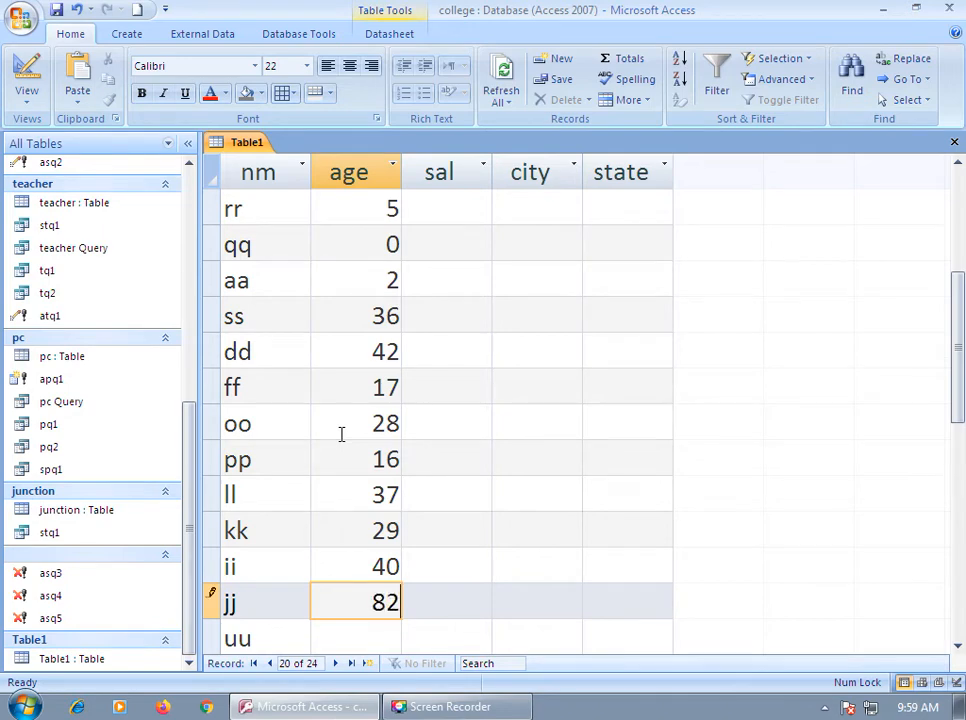
# Step: Complete the age column with 12, 5, 7 and 61 for the last four records
pyautogui.press('Down')
pyautogui.write('12')
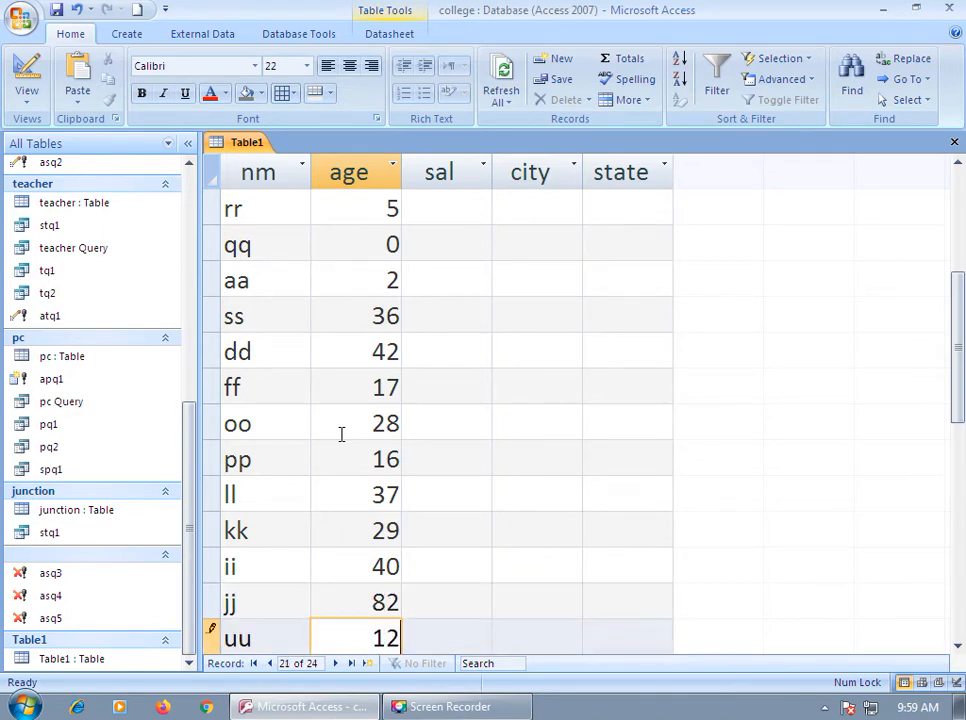
pyautogui.press('Down')
pyautogui.write('5')
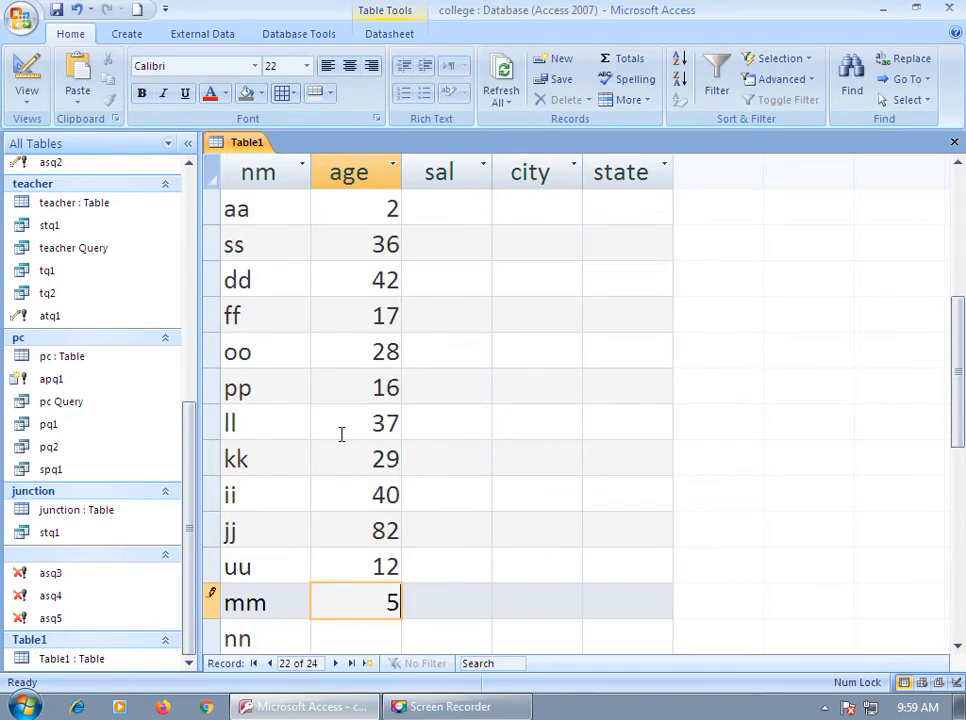
pyautogui.press('Down')
pyautogui.write('7')
pyautogui.press('Down')
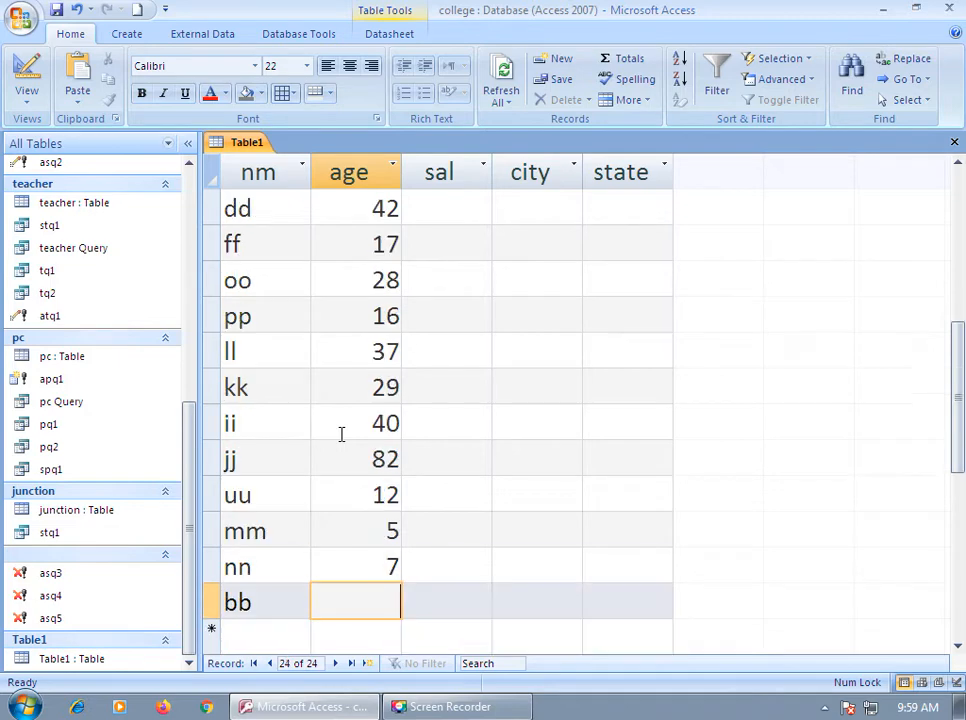
pyautogui.write('61')
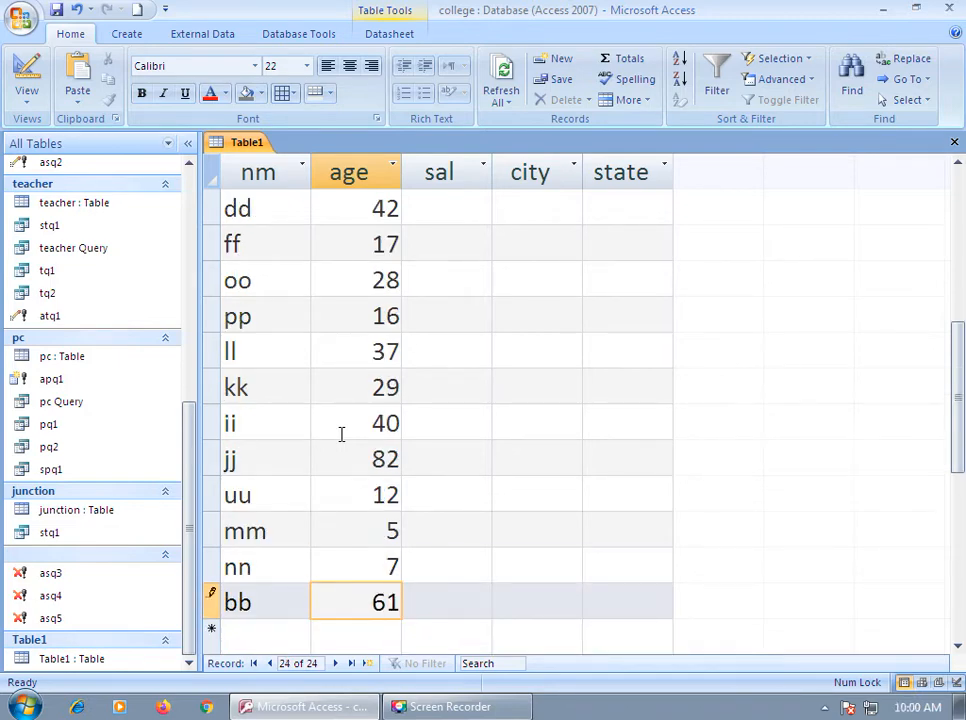
# Step: Fill the sal column of the first four records with 5000, 0, 25000 and 60000
pyautogui.press('Up')
pyautogui.press('Up')
pyautogui.press('Up')
pyautogui.press('Up')
pyautogui.press('Up')
pyautogui.press('Up')
pyautogui.press('Up')
pyautogui.press('Up')
pyautogui.press('Up')
pyautogui.press('Up')
pyautogui.press('Up')
pyautogui.press('Up')
pyautogui.press('Up')
pyautogui.press('Up')
pyautogui.press('Up')
pyautogui.press('Up')
pyautogui.press('Up')
pyautogui.press('Up')
pyautogui.press('Up')
pyautogui.press('Up')
pyautogui.press('Right')
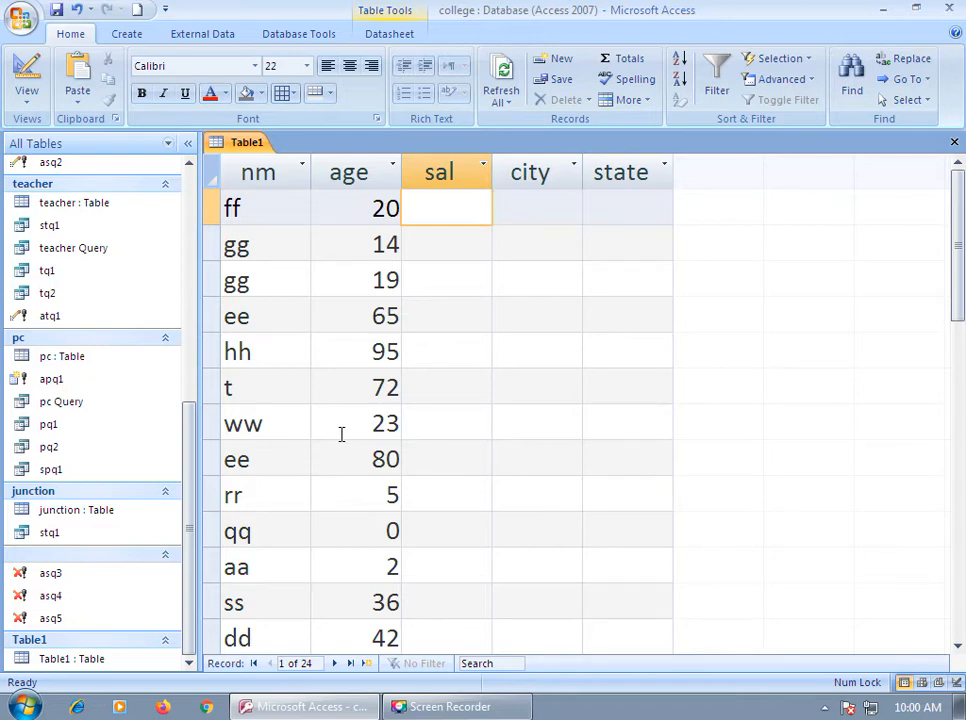
pyautogui.write('5000')
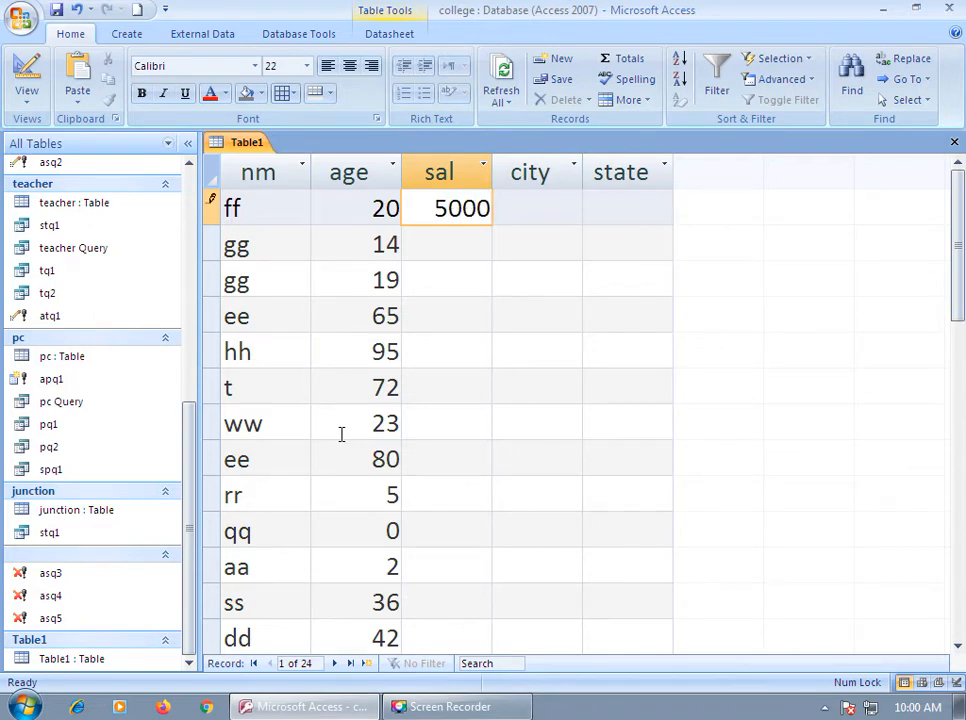
pyautogui.press('Down')
pyautogui.write('0')
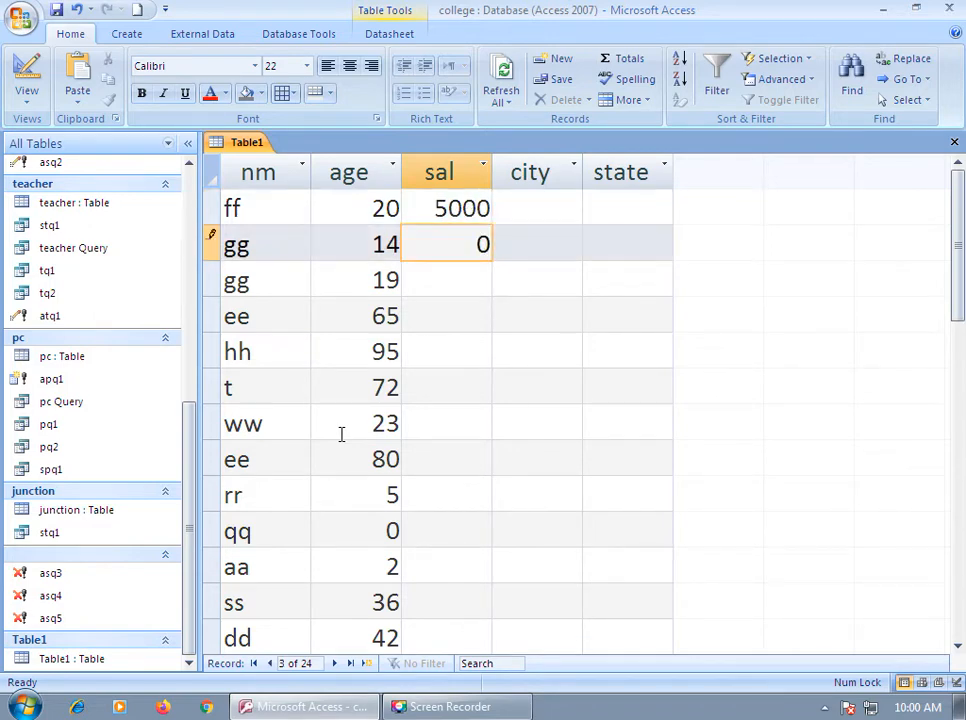
pyautogui.press('Down')
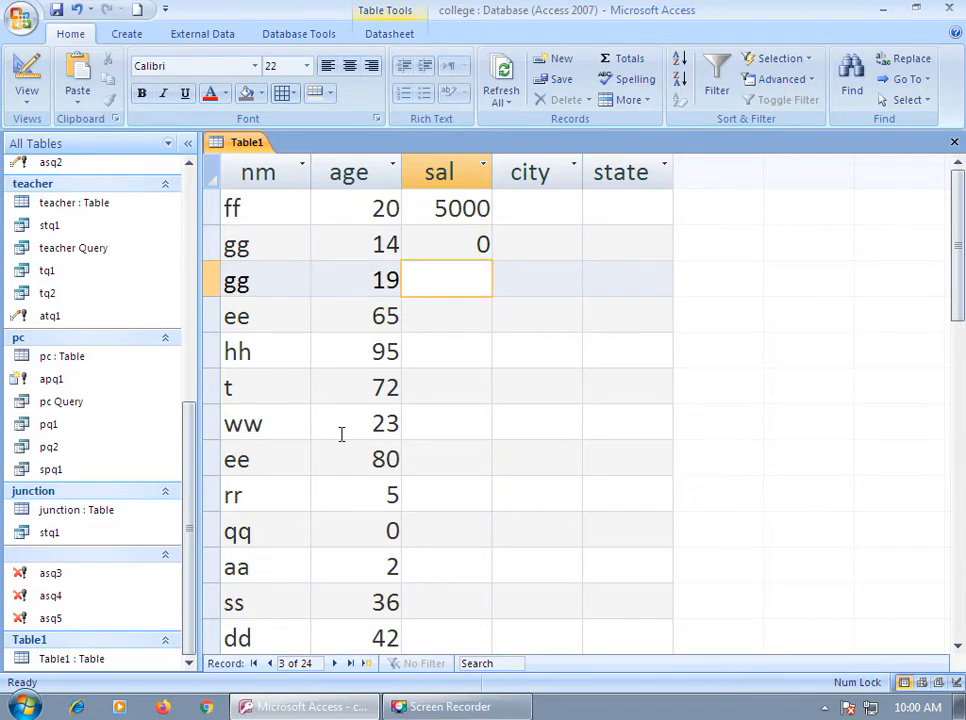
pyautogui.write('25000')
pyautogui.press('Down')
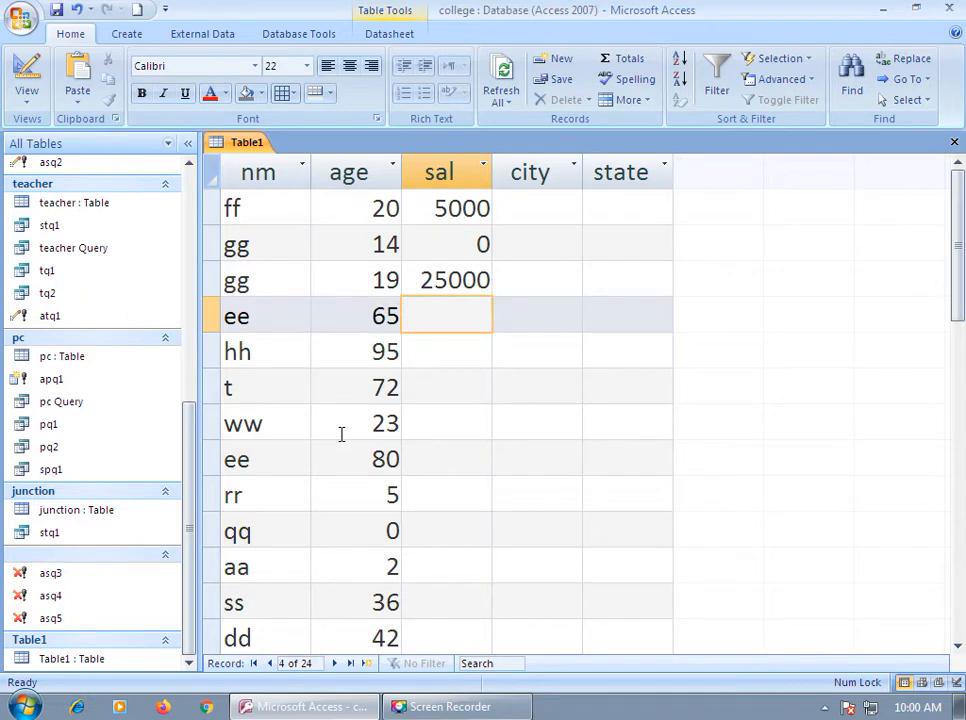
pyautogui.write('6000')
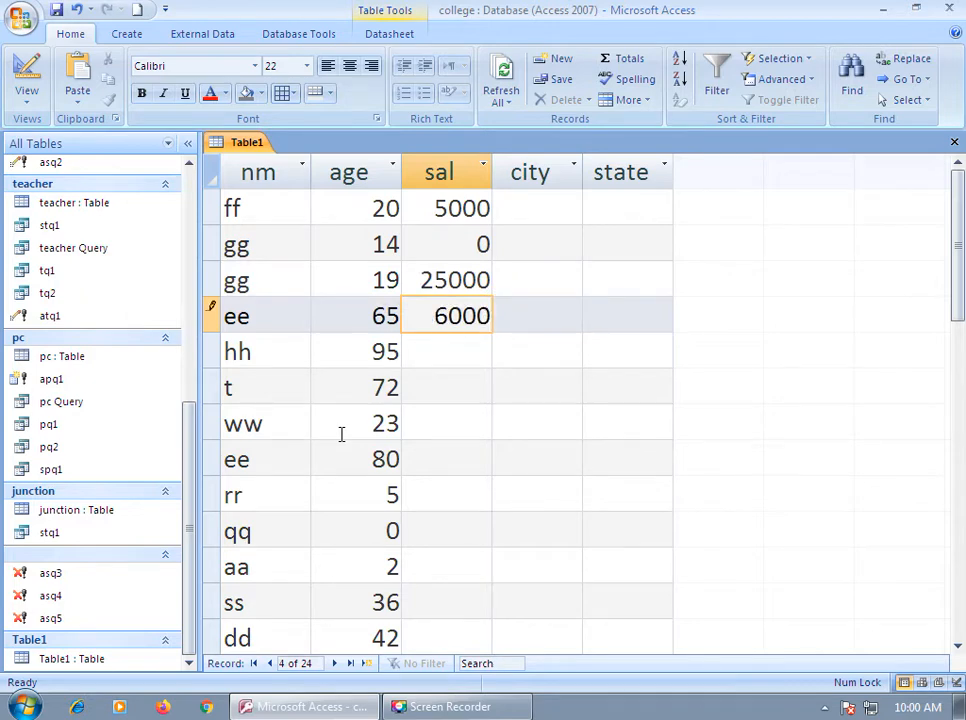
pyautogui.write('0')
pyautogui.press('Down')
# Step: Enter the sal values 45000 and 68000 for the fifth and sixth records
pyautogui.write('9')
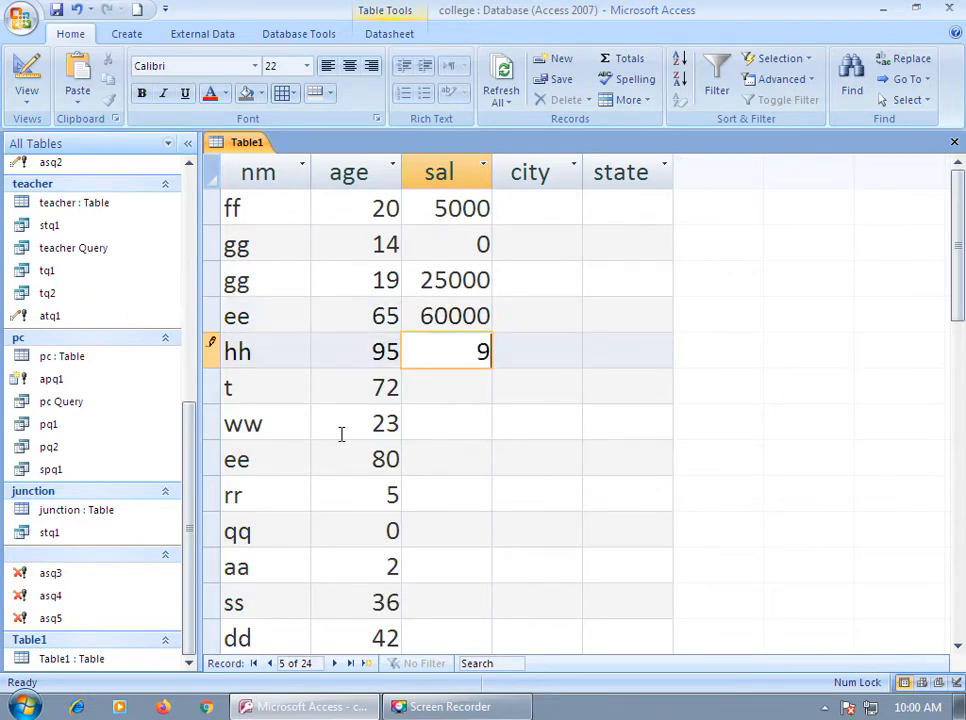
pyautogui.write('5')
pyautogui.press('BackSpace')
pyautogui.press('BackSpace')
pyautogui.write('45000')
pyautogui.press('Down')
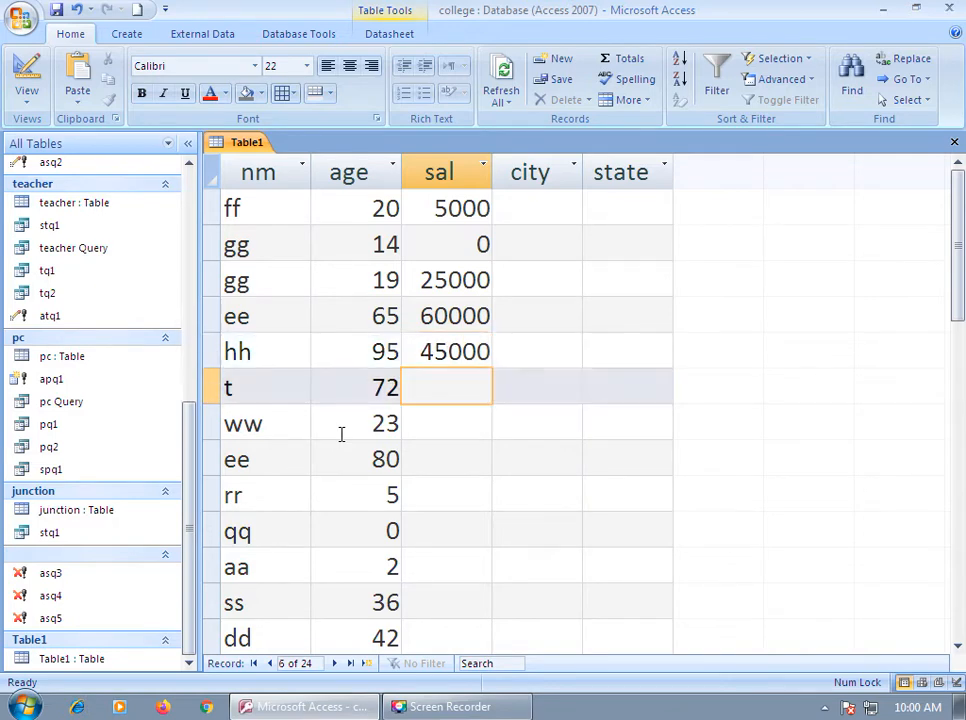
pyautogui.write('68000')
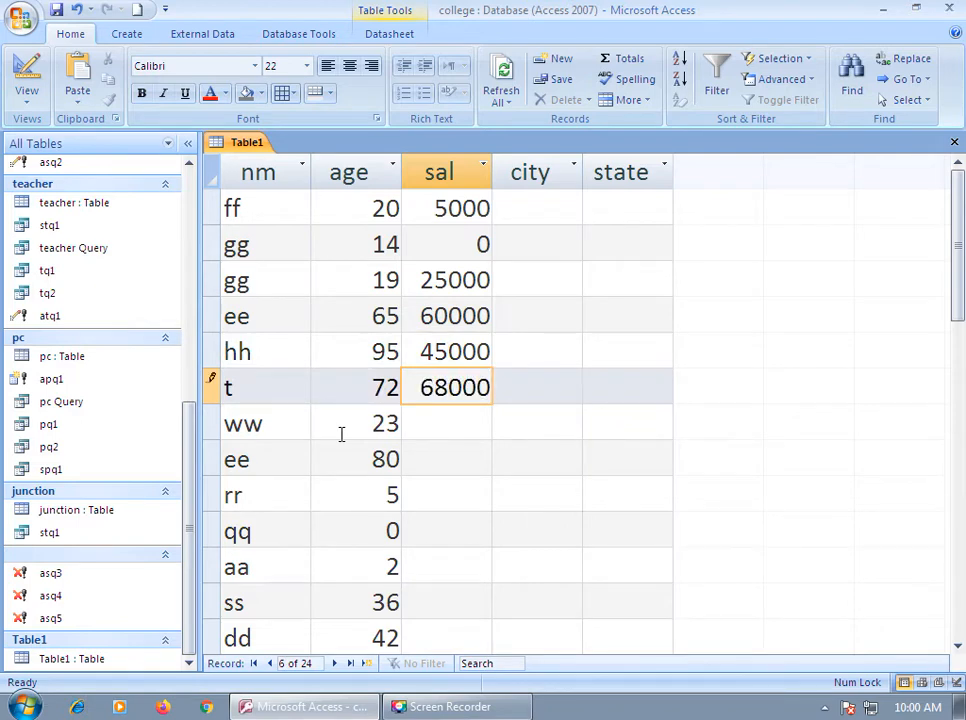
pyautogui.press('Down')
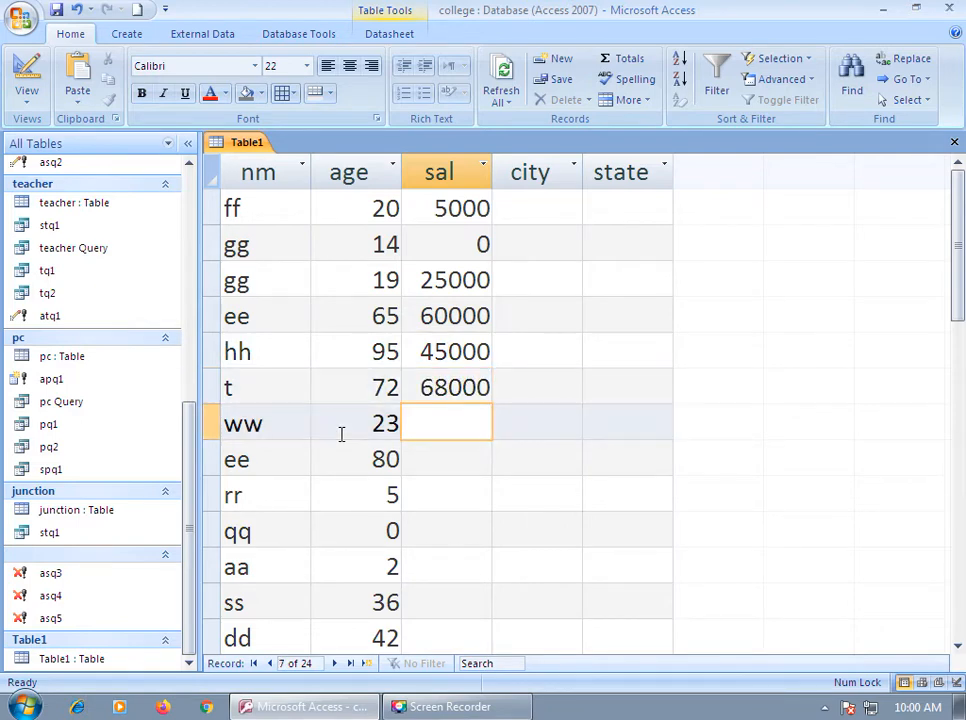
# Step: Enter the sal values 97000 and 23000 for the seventh and eighth records
pyautogui.write('9700')
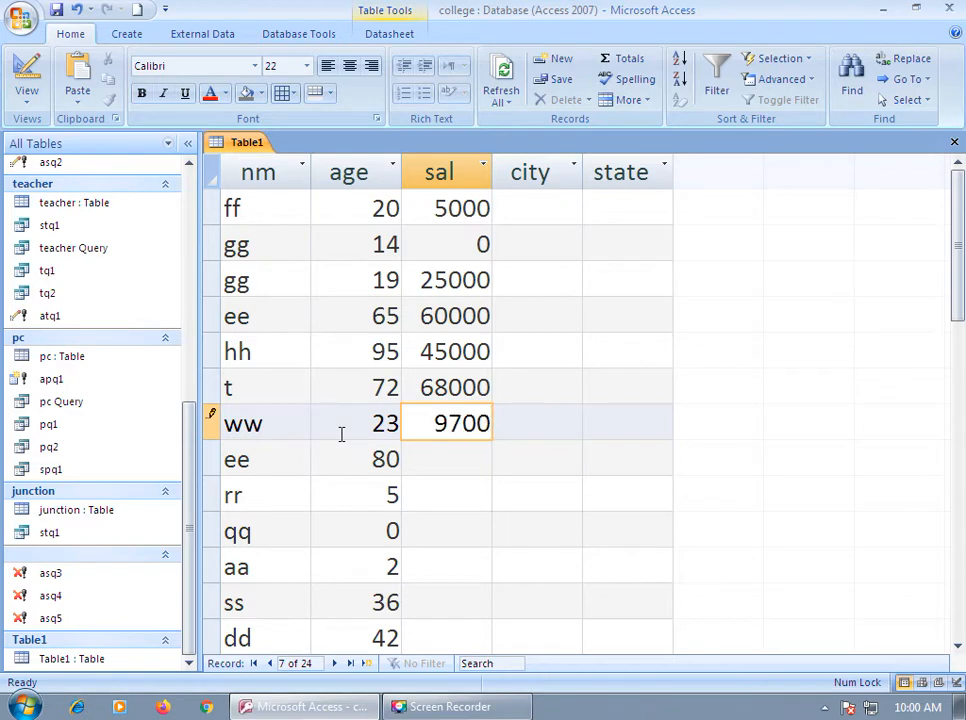
pyautogui.write('0')
pyautogui.press('Down')
pyautogui.write('2')
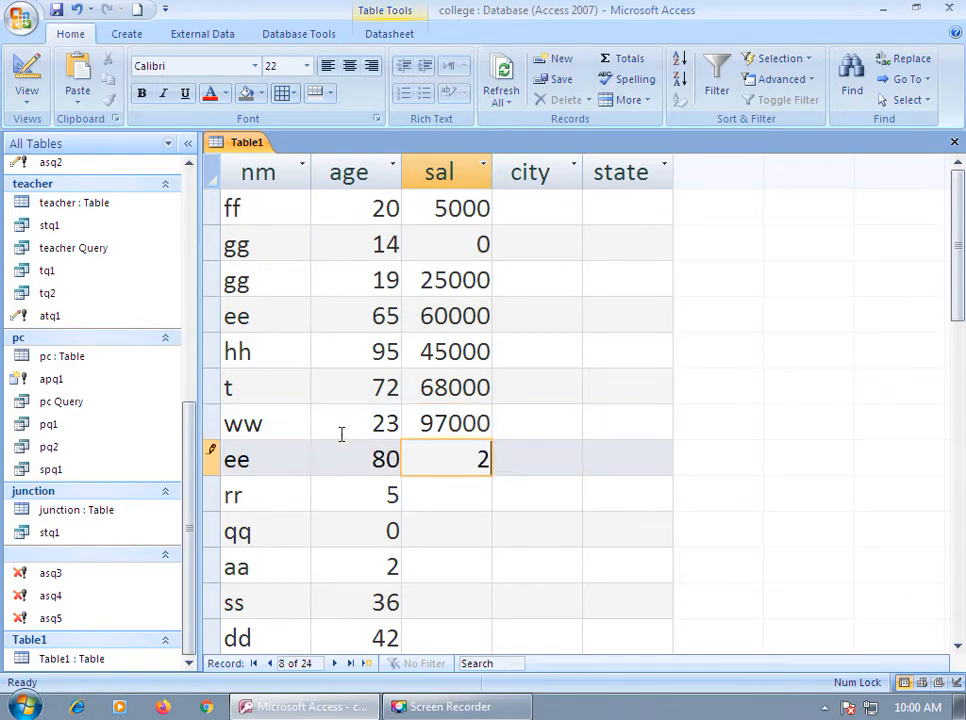
pyautogui.write('3000')
pyautogui.press('Down')
# Step: Set sal to 0 for the records rr, qq and aa
pyautogui.write('0')
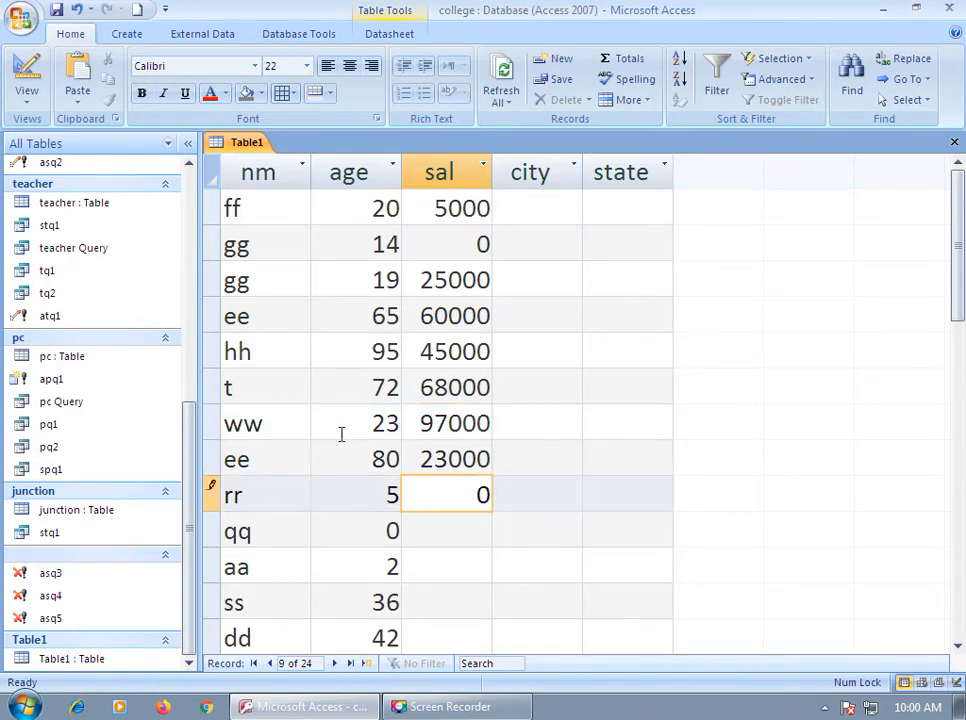
pyautogui.press('Down')
pyautogui.write('0')
pyautogui.press('Down')
pyautogui.write('0')
pyautogui.press('Down')
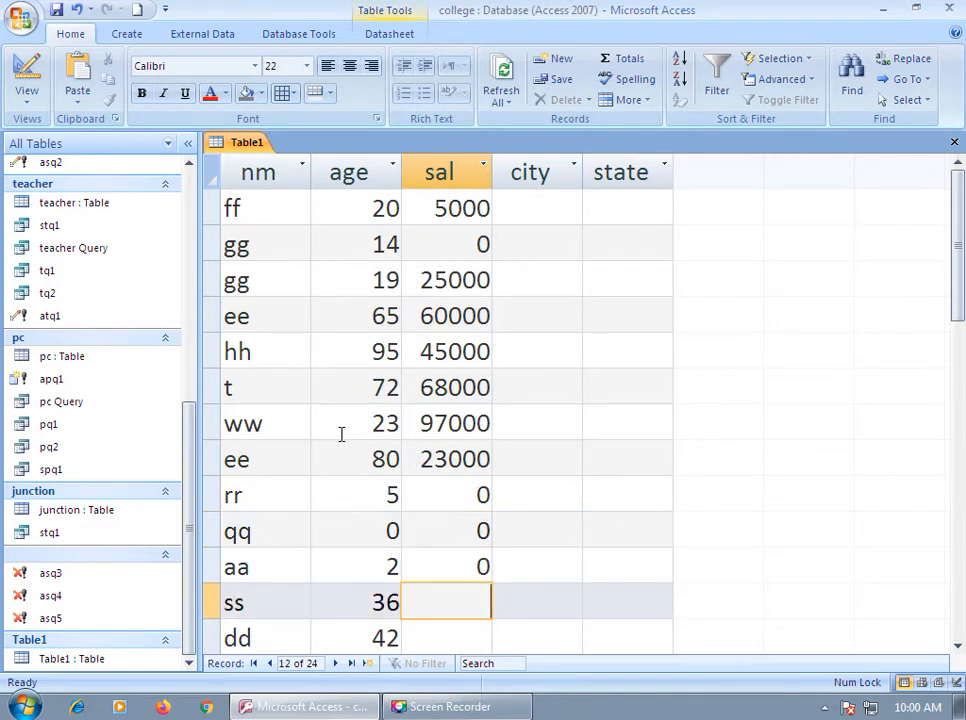
# Step: Enter the sal values 109000, 125000, 0, 200000 and 0 for the twelfth to sixteenth records
pyautogui.write('109000')
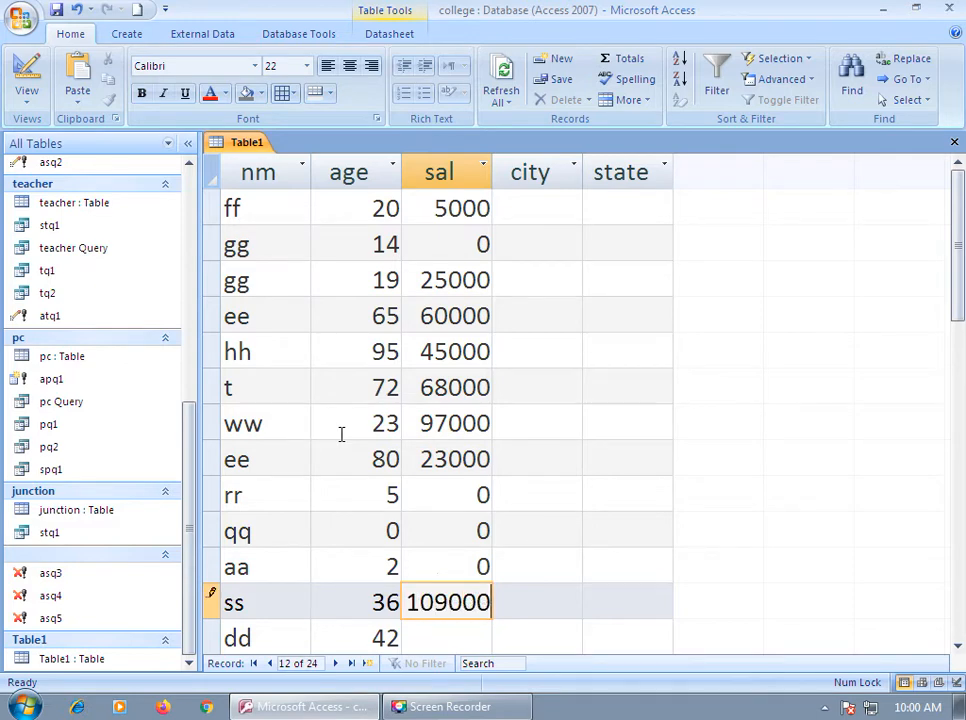
pyautogui.press('Down')
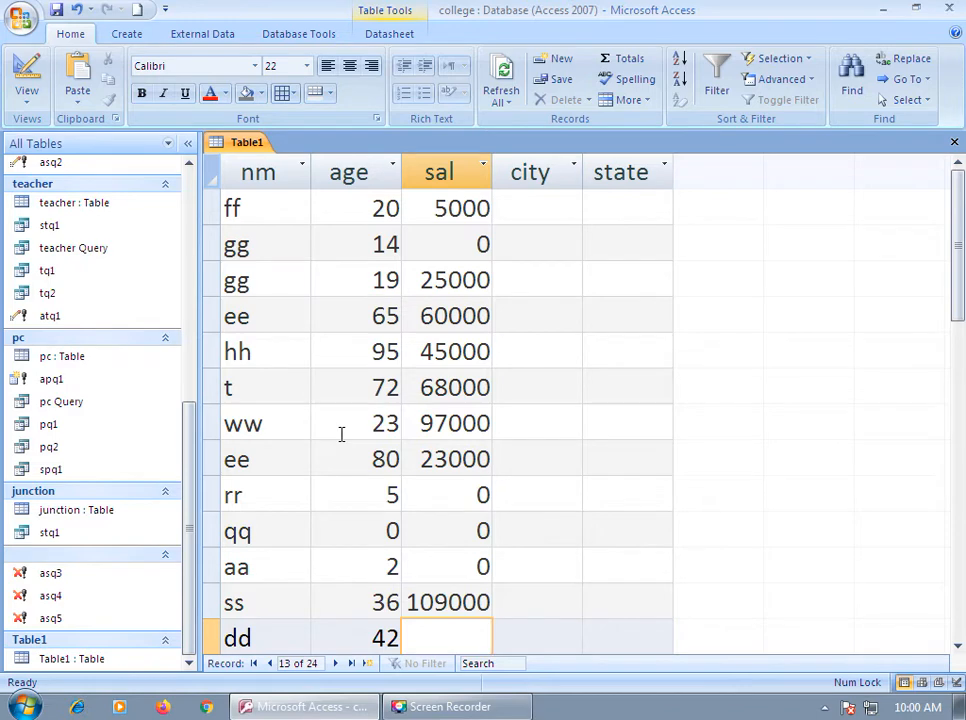
pyautogui.write('125000')
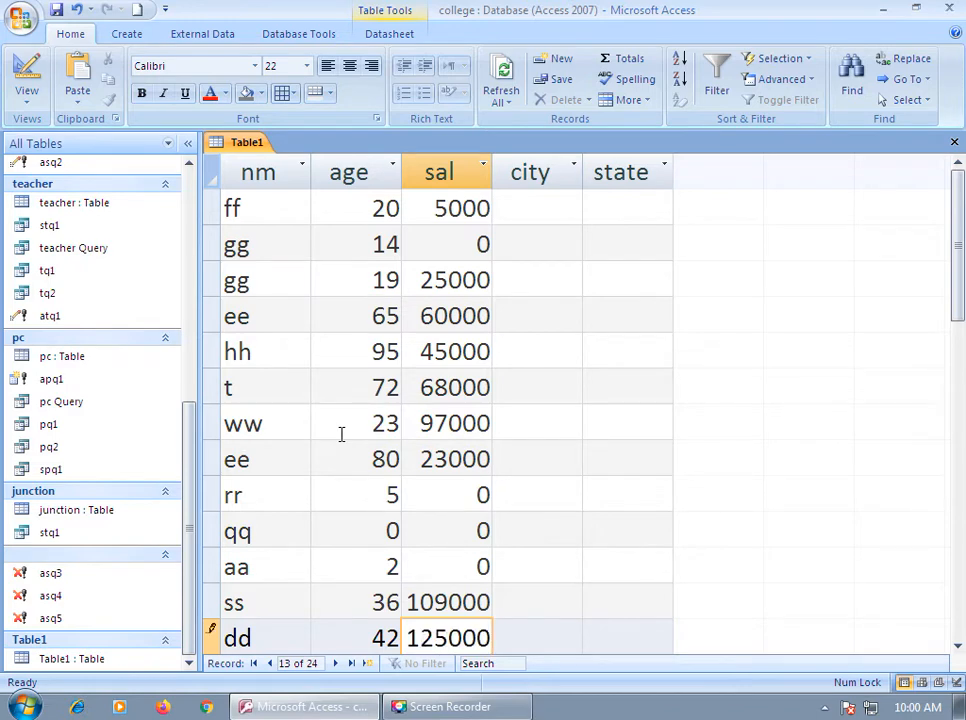
pyautogui.press('Down')
pyautogui.write('0')
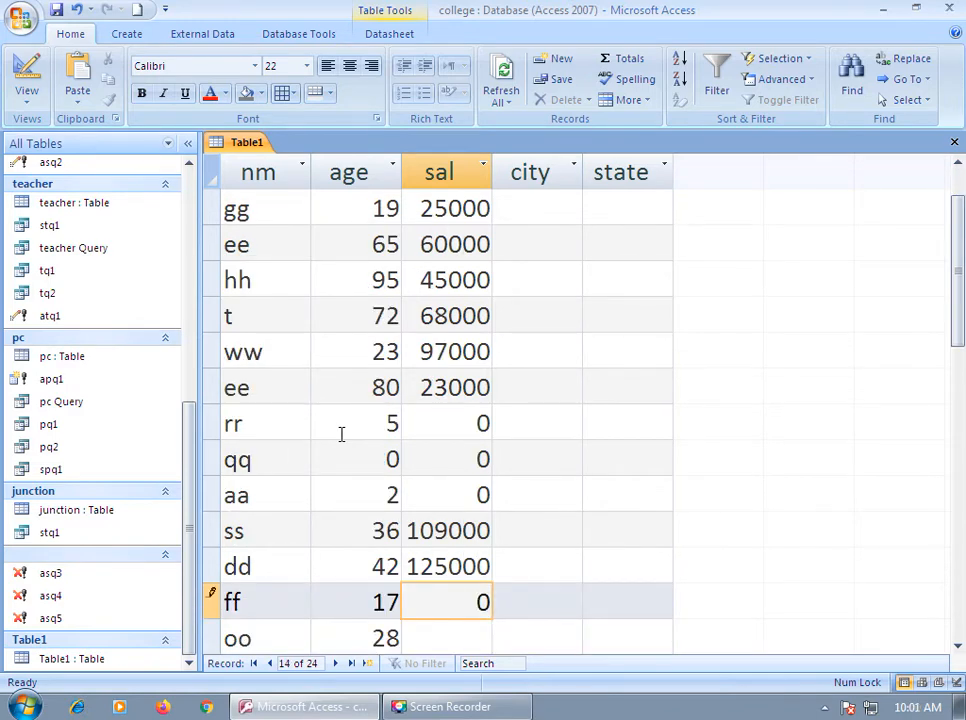
pyautogui.press('Down')
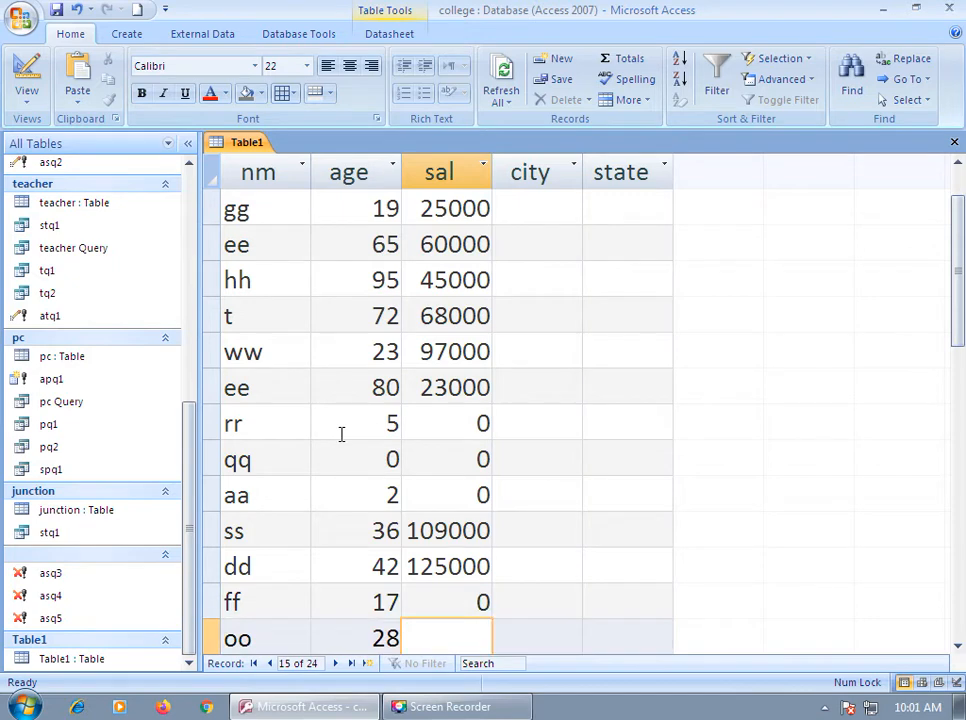
pyautogui.write('200000')
pyautogui.press('Down')
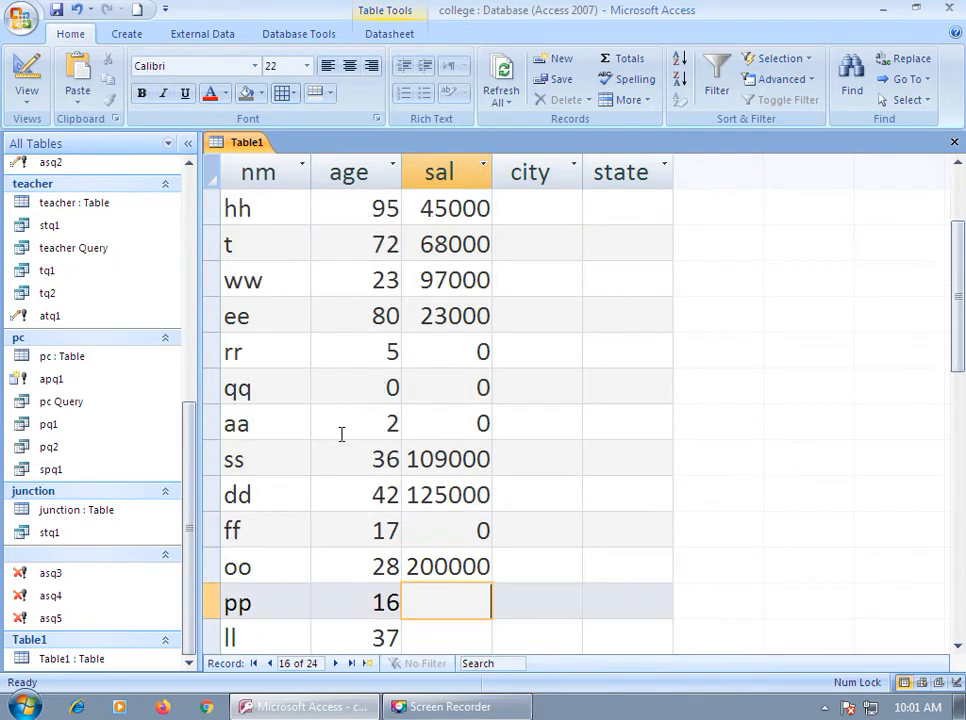
pyautogui.write('0')
pyautogui.press('Down')
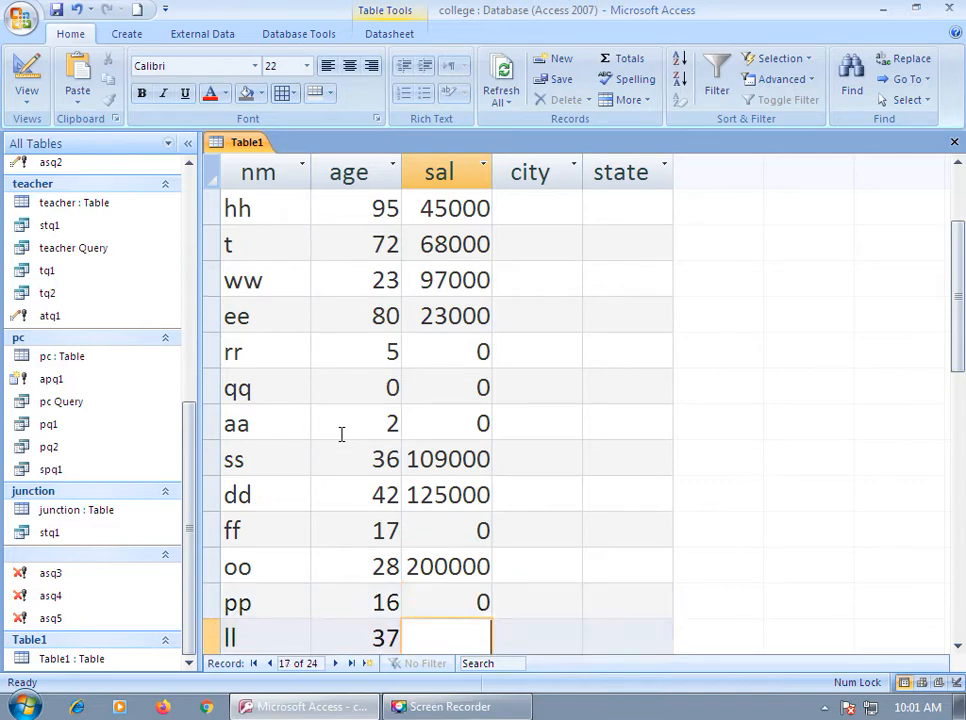
# Step: Enter the sal values 175550, 58000 and 67000 for the records ll, kk and ii
pyautogui.write('17555')
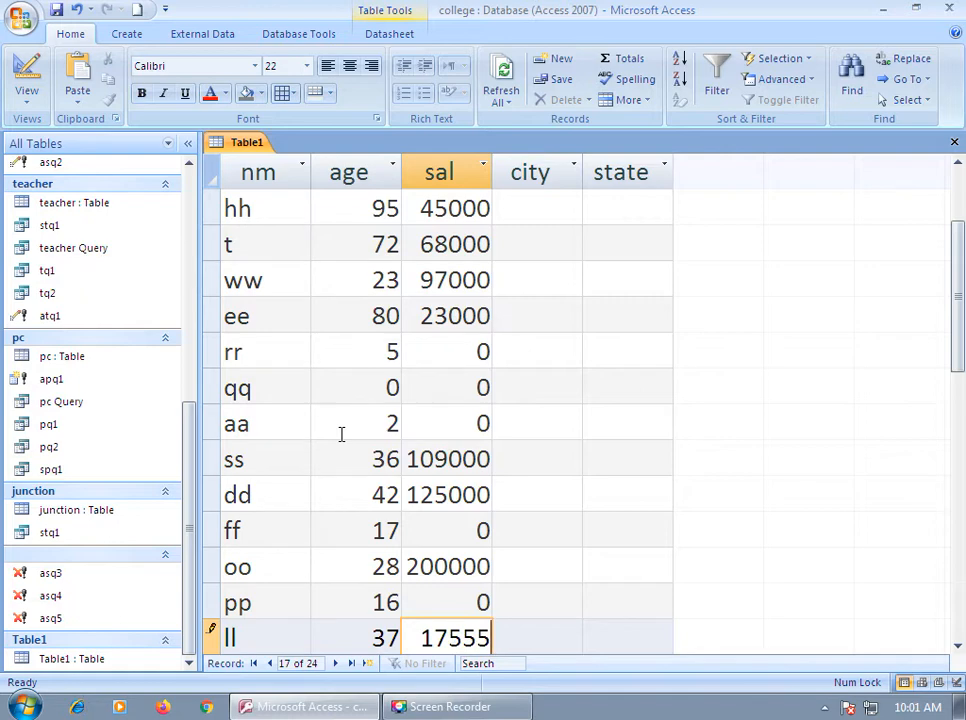
pyautogui.write('0')
pyautogui.press('Down')
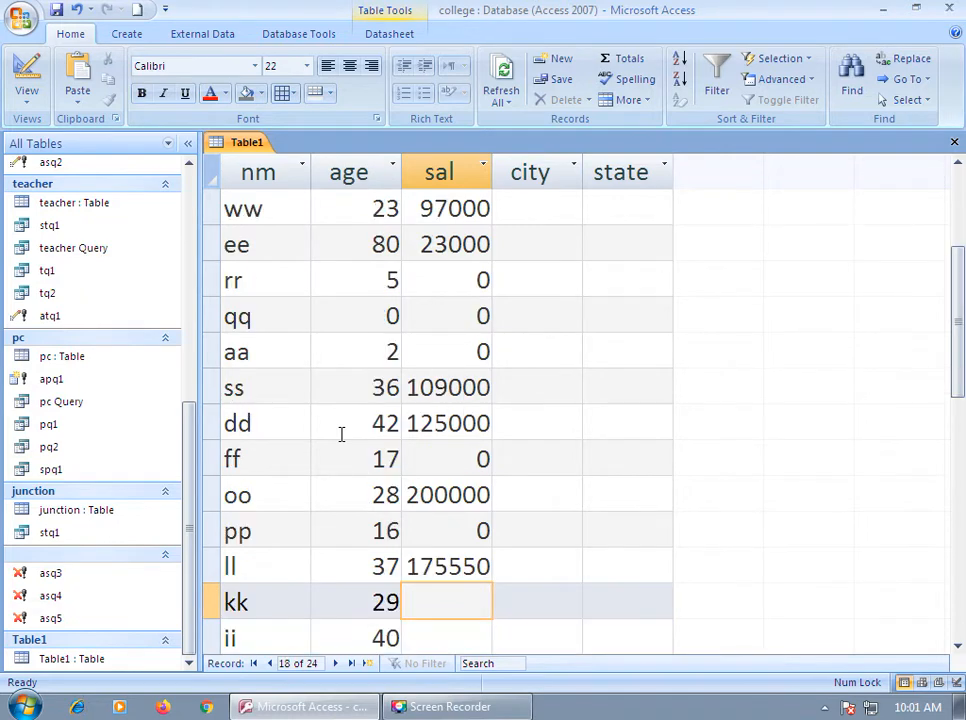
pyautogui.write('58000')
pyautogui.press('Down')
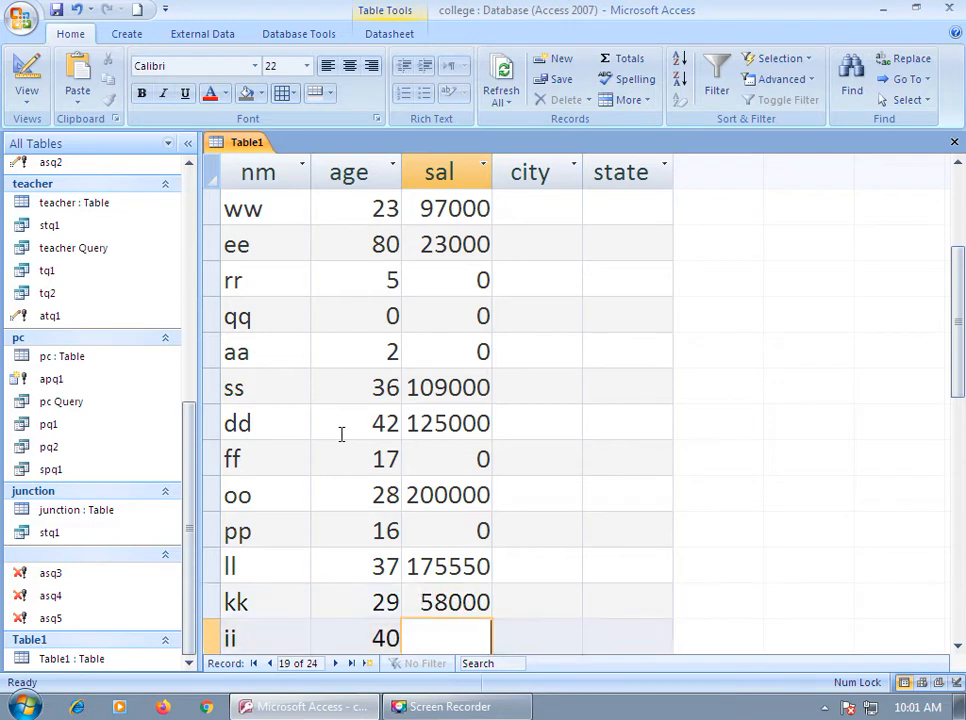
pyautogui.write('67000')
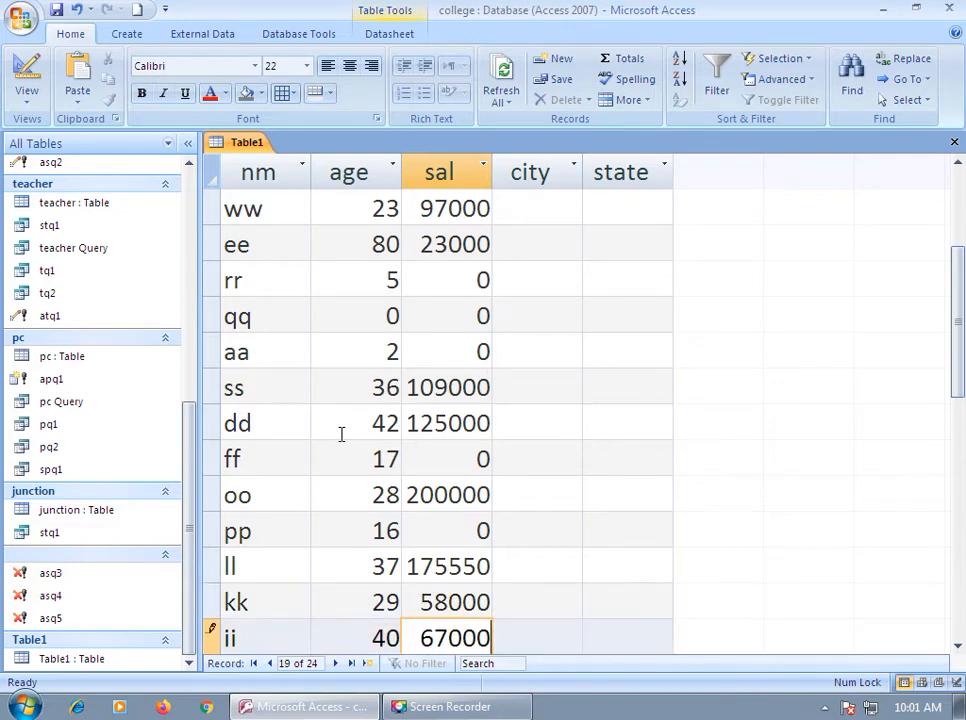
pyautogui.press('Down')
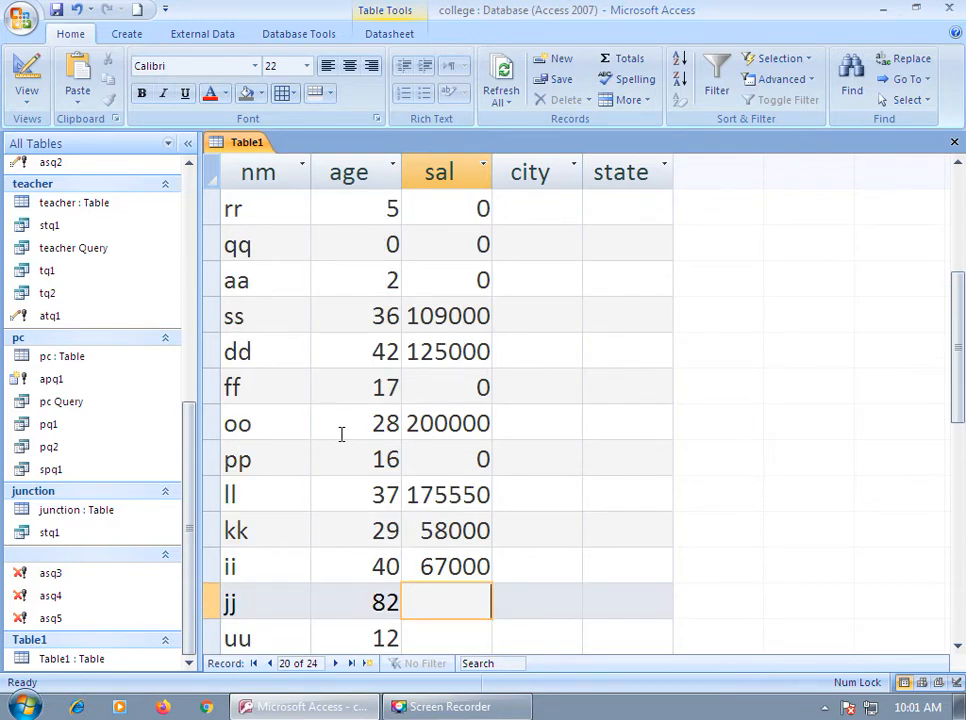
# Step: Enter the sal values 30000 and 0 for the records jj and uu
pyautogui.write('30000')
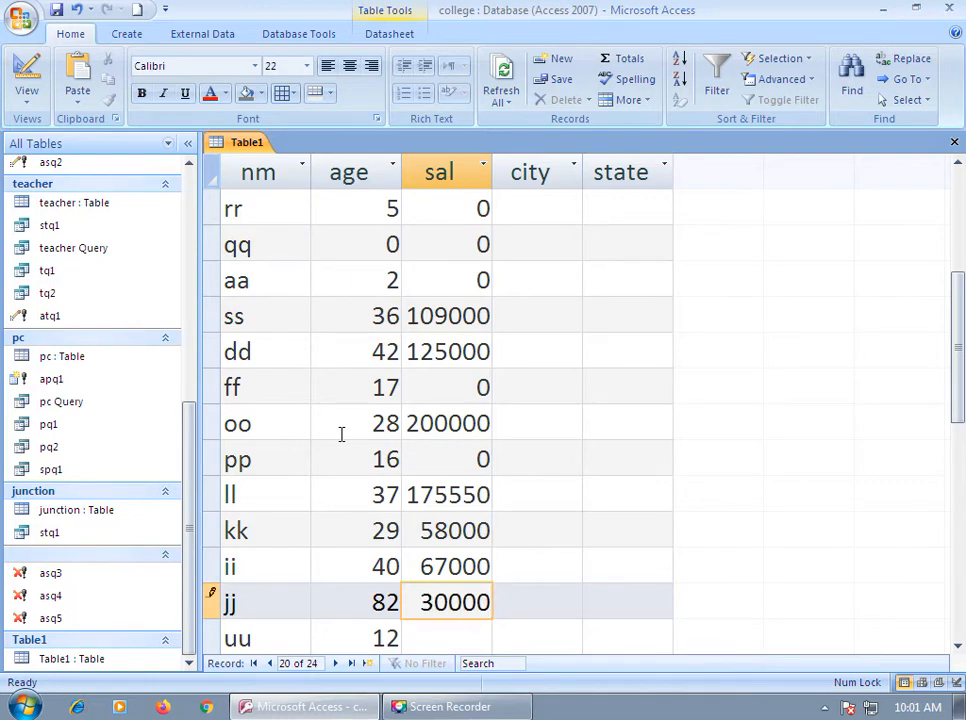
pyautogui.press('Down')
pyautogui.write('0')
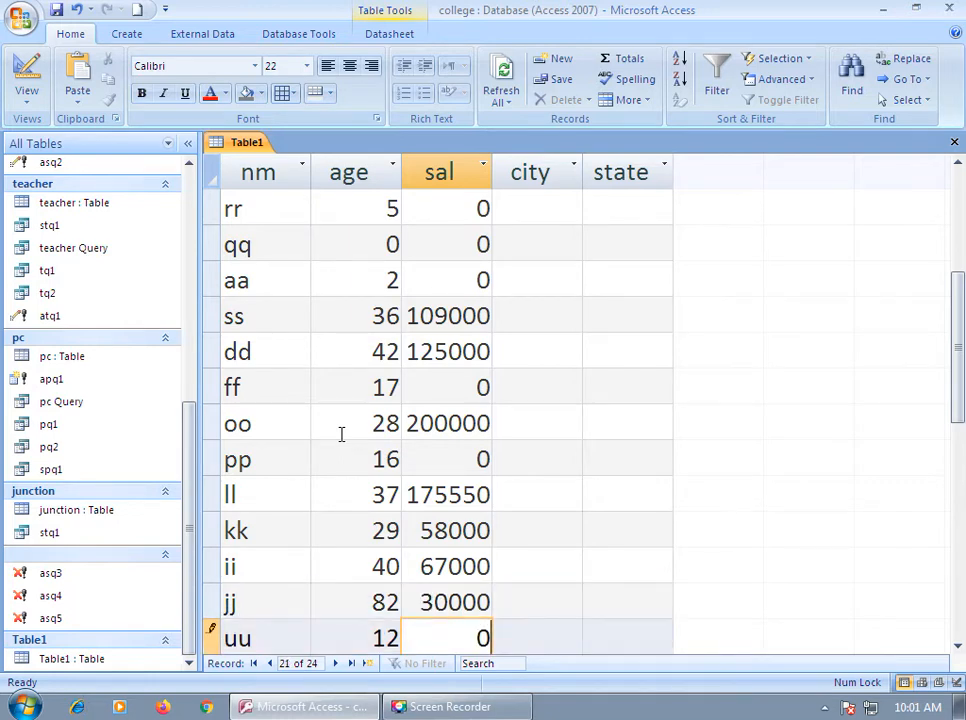
pyautogui.press('Down')
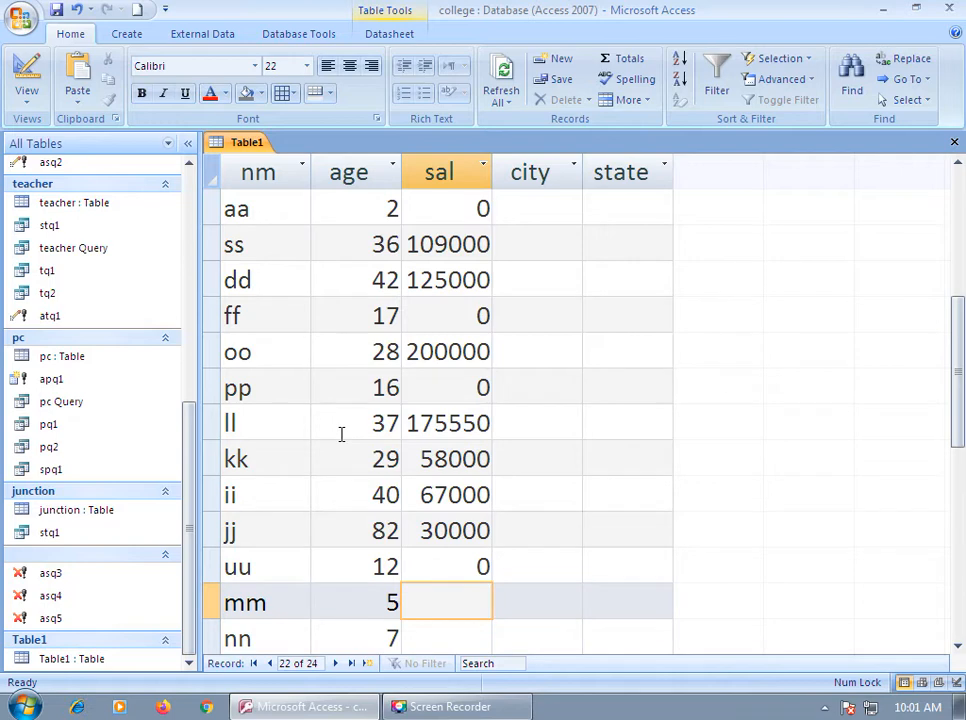
# Step: Set the age to 26 and the sal to 84000 for the record uu
pyautogui.press('Down')
pyautogui.press('Down')
pyautogui.press('Down')
pyautogui.press('Up')
pyautogui.press('Up')
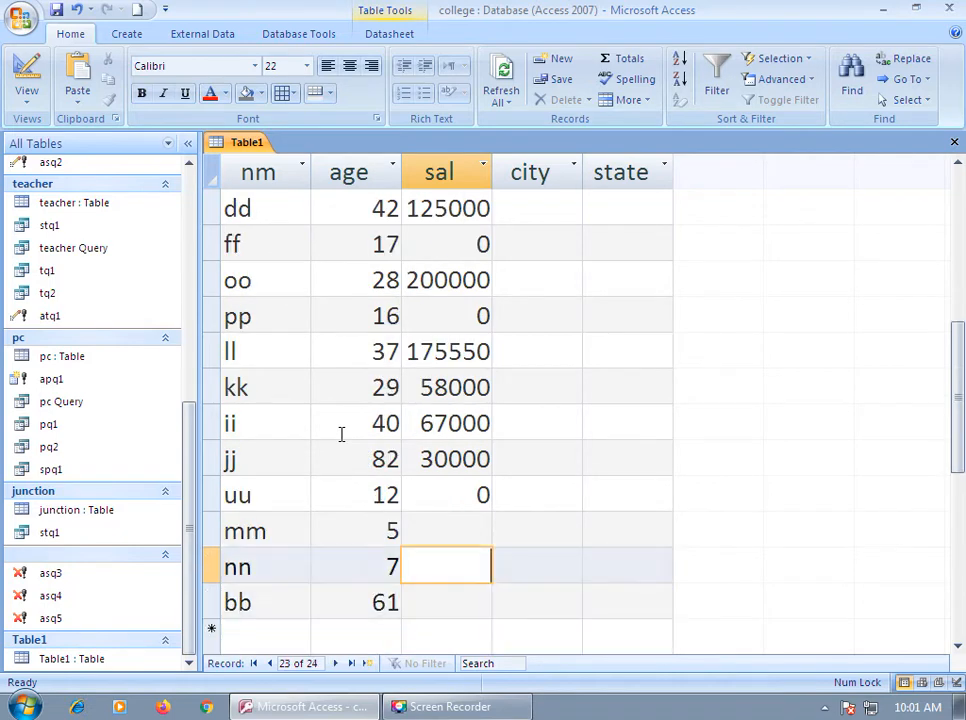
pyautogui.press('Up')
pyautogui.press('Left')
pyautogui.press('Up')
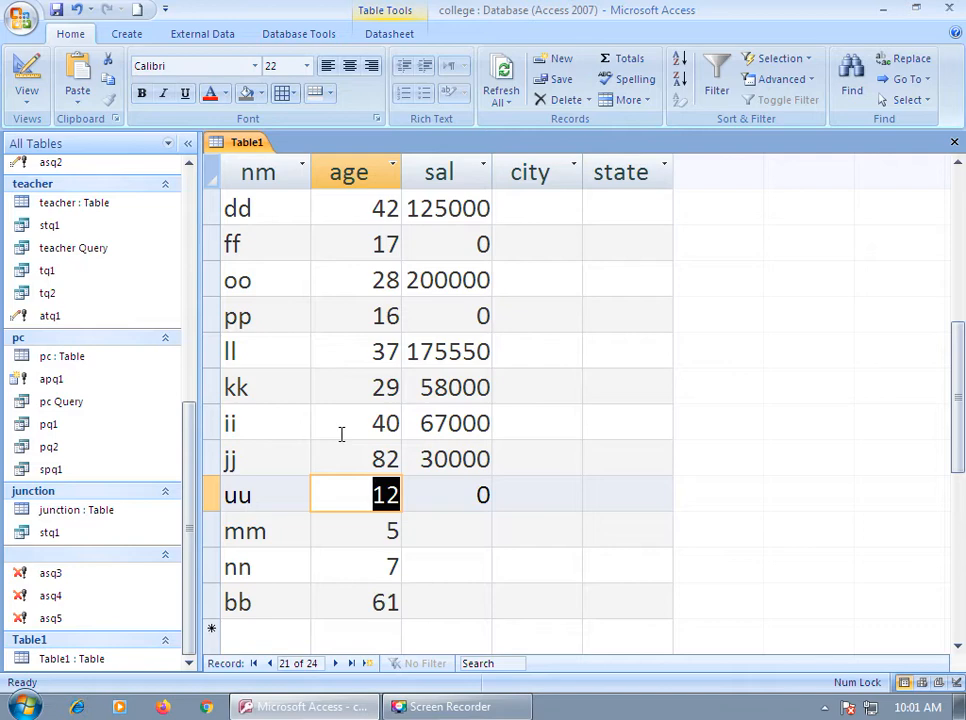
pyautogui.write('2')
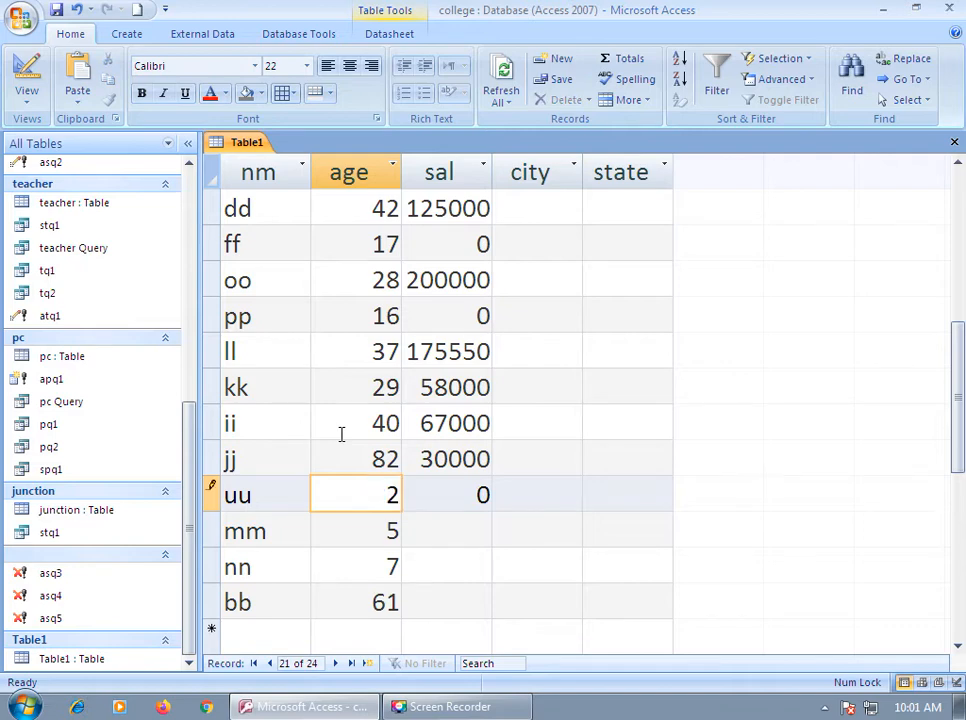
pyautogui.write('6')
pyautogui.press('Tab')
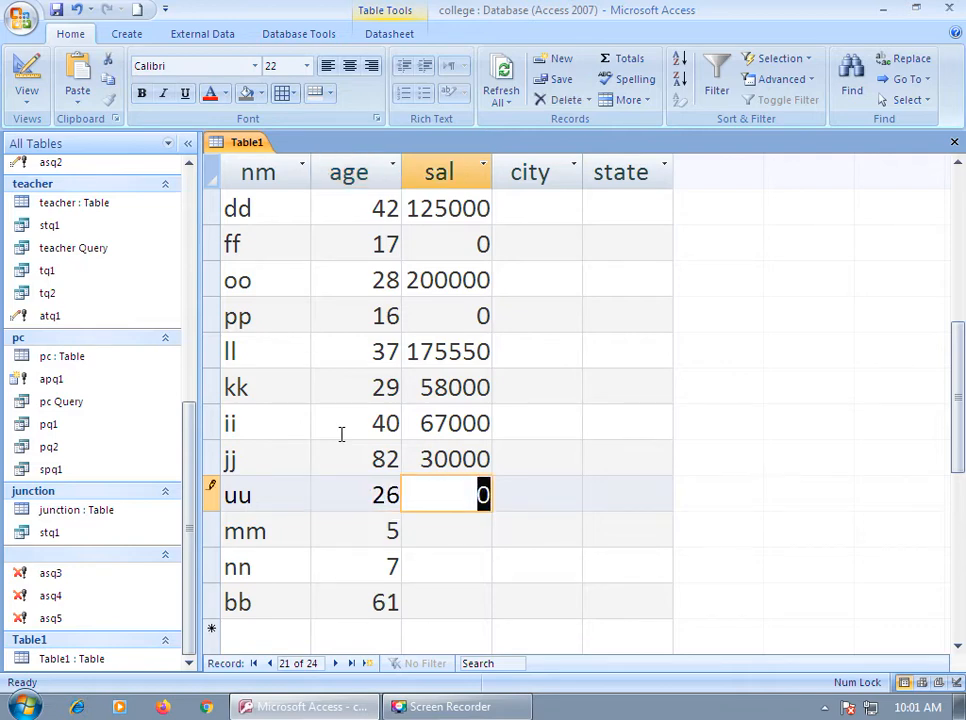
pyautogui.write('8400')
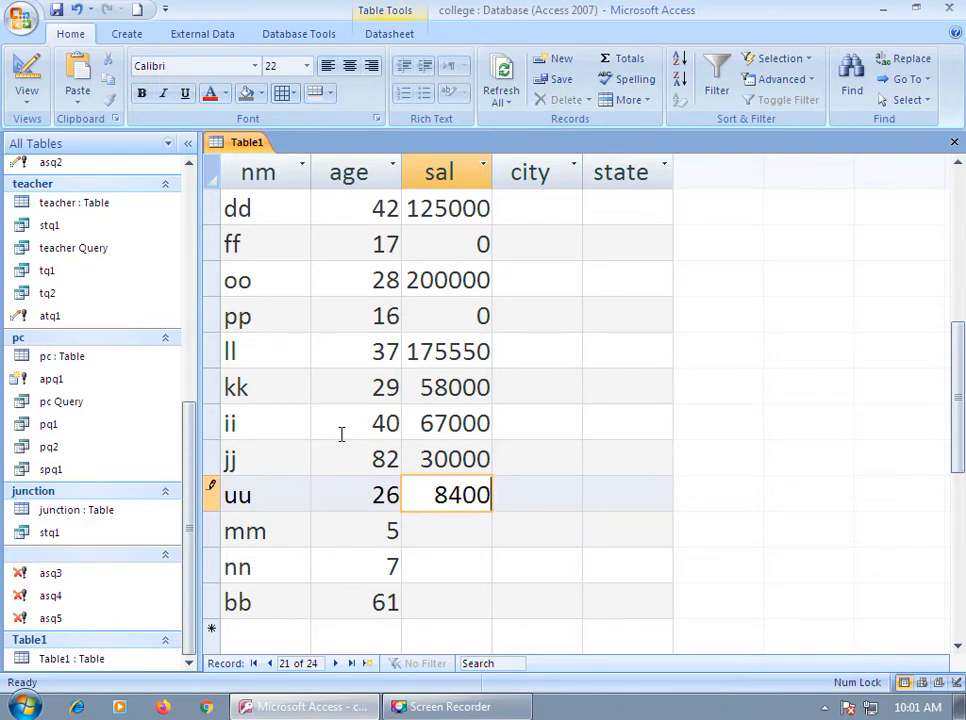
pyautogui.write('0')
pyautogui.press('Down')
# Step: Set the age to 28 and the sal to 80000 for the record mm
pyautogui.press('Left')
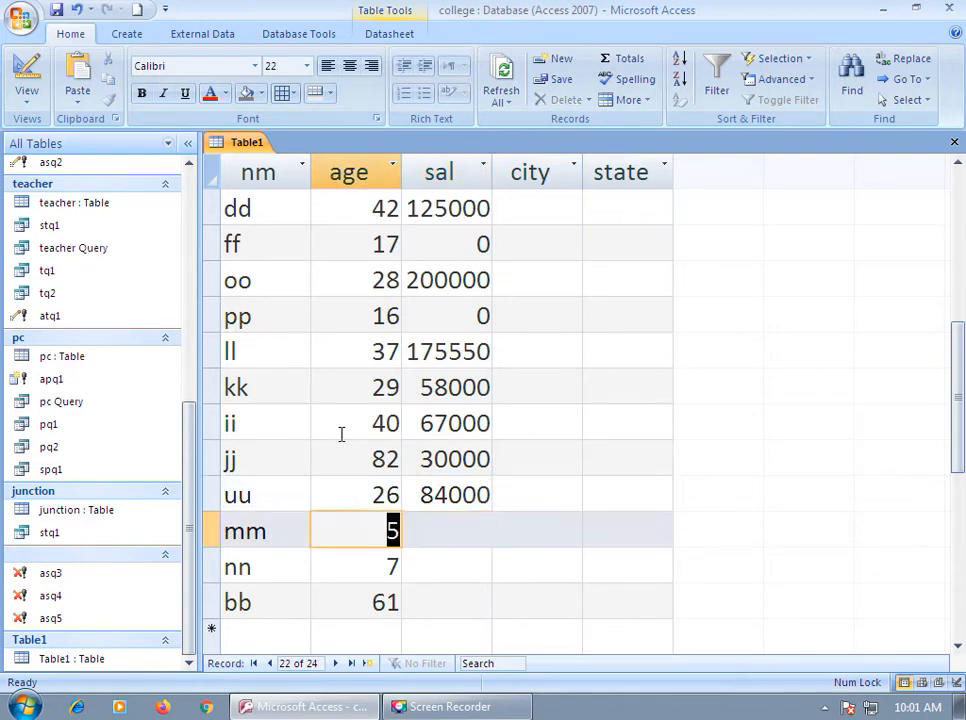
pyautogui.write('9')
pyautogui.press('BackSpace')
pyautogui.write('28')
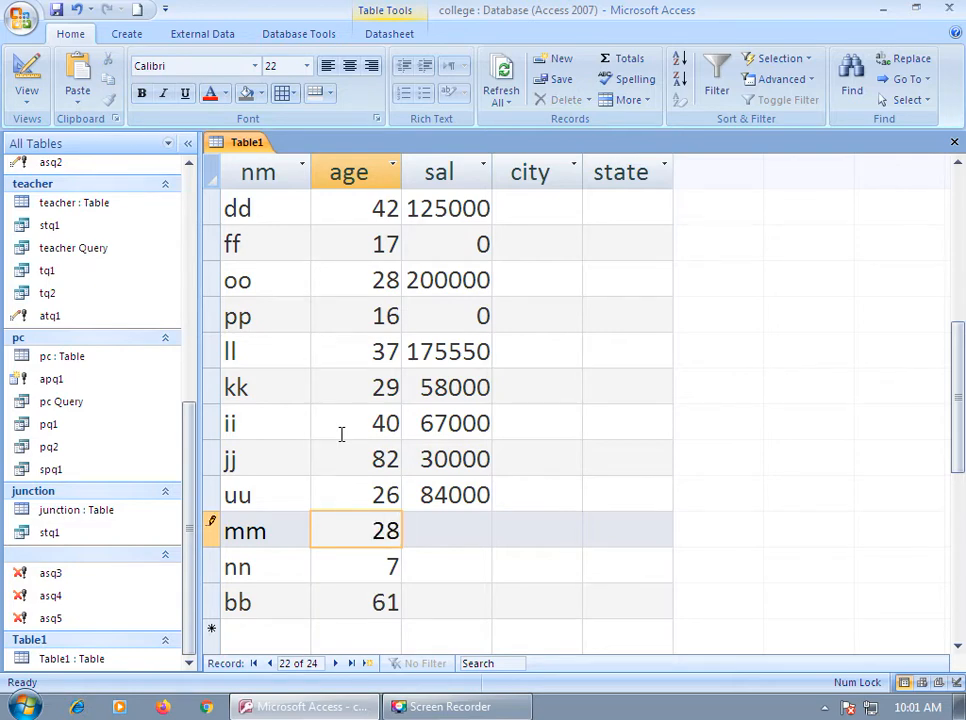
pyautogui.press('Tab')
pyautogui.write('8')
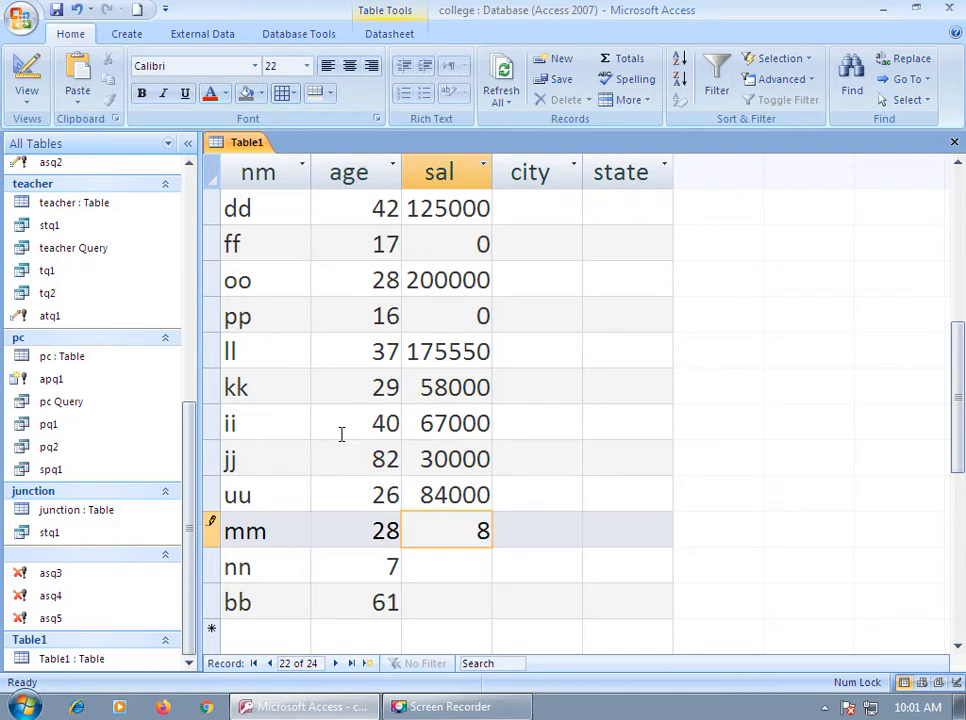
pyautogui.write('0000')
pyautogui.press('Down')
# Step: Set the record nn to age 32 and sal 97000, and enter the sal 24000 for the record bb
pyautogui.press('Left')
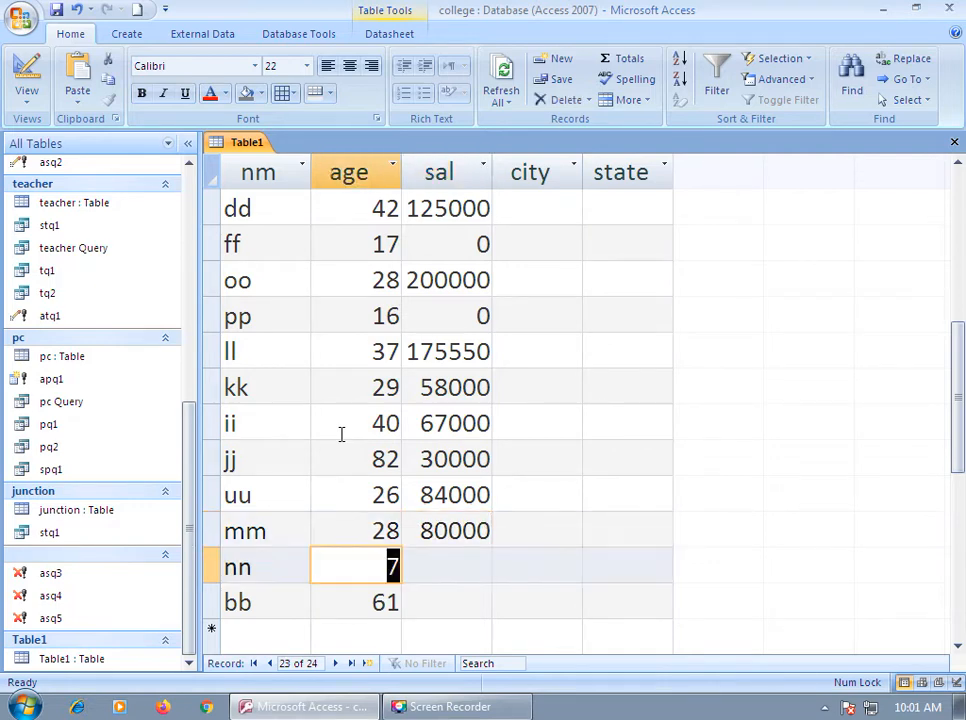
pyautogui.write('32')
pyautogui.press('Tab')
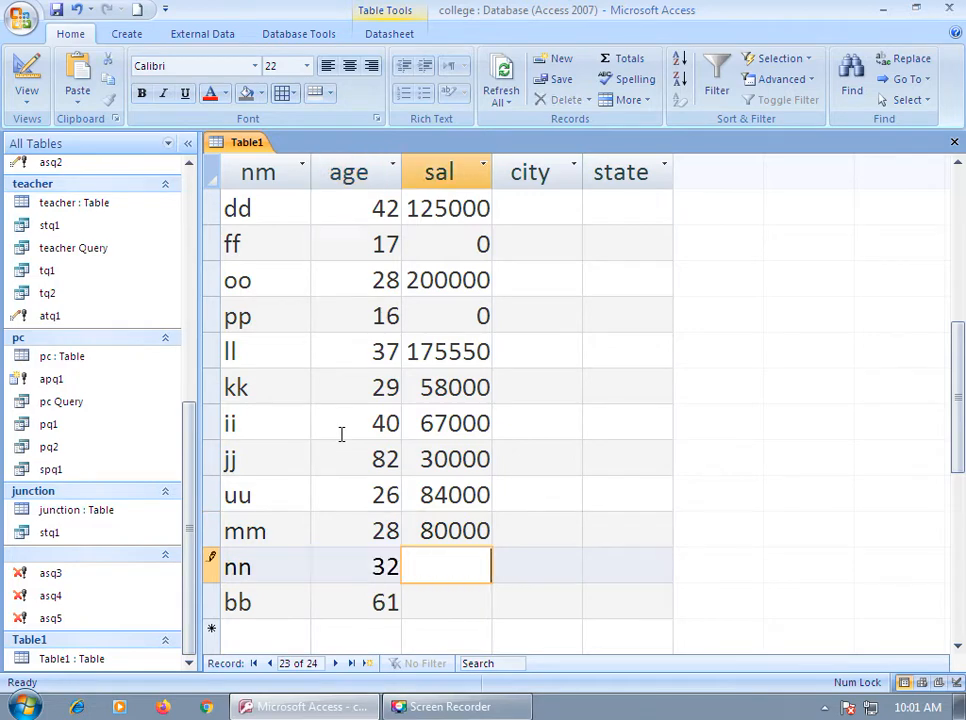
pyautogui.write('97000')
pyautogui.press('Down')
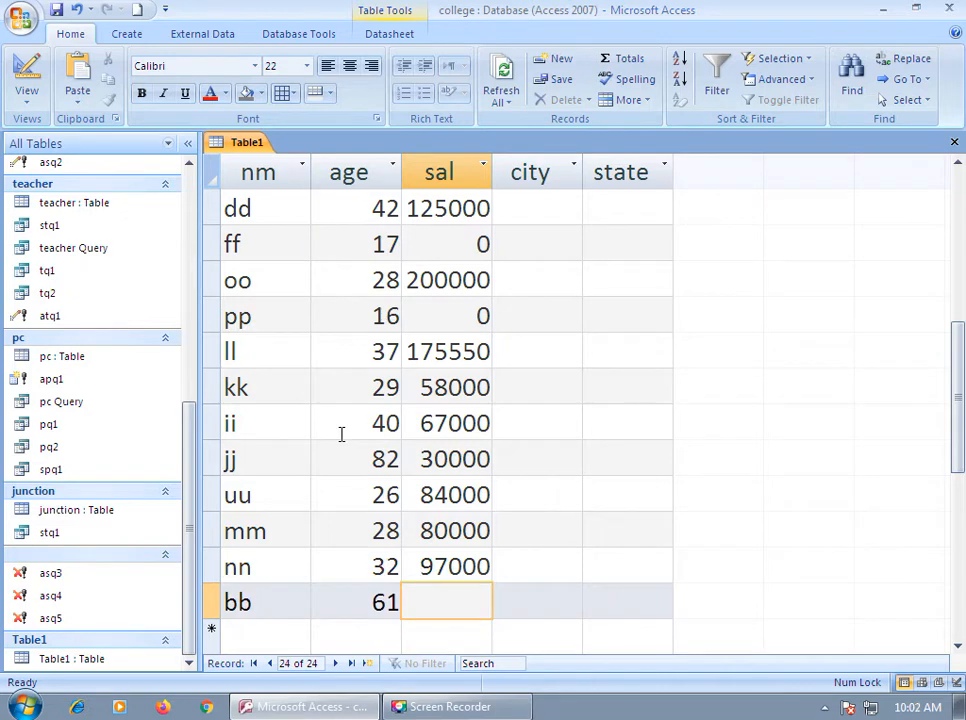
pyautogui.write('24000')
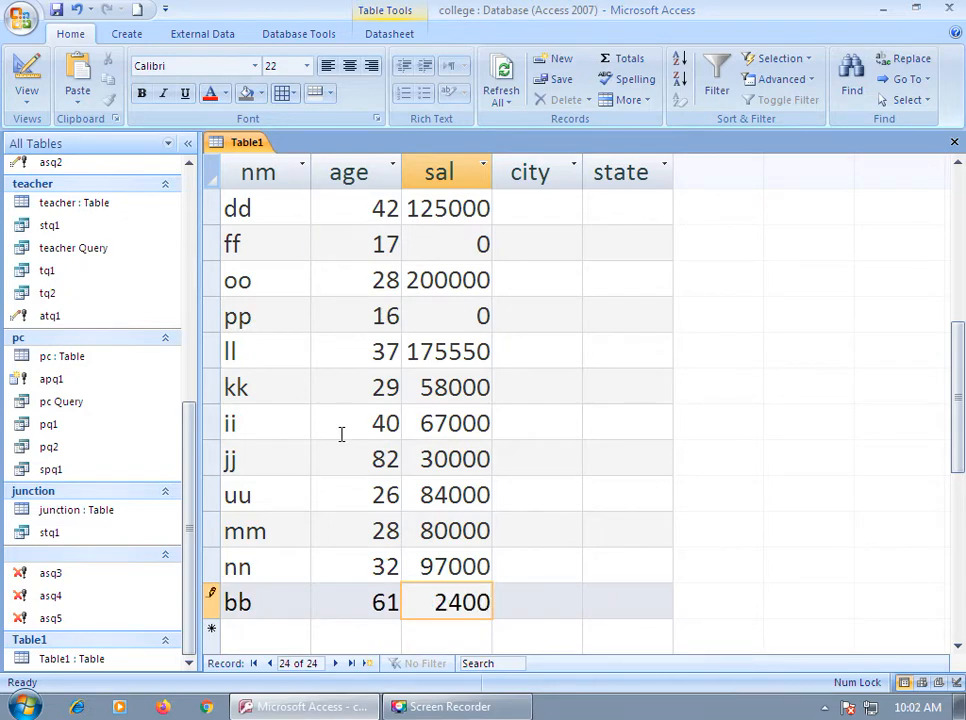
# Step: Set the age to 35 for the record rr and to 42 for the record aa
pyautogui.press('Up')
pyautogui.press('Up')
pyautogui.press('Up')
pyautogui.press('Up')
pyautogui.press('Up')
pyautogui.press('Up')
pyautogui.press('Up')
pyautogui.press('Up')
pyautogui.press('Left')
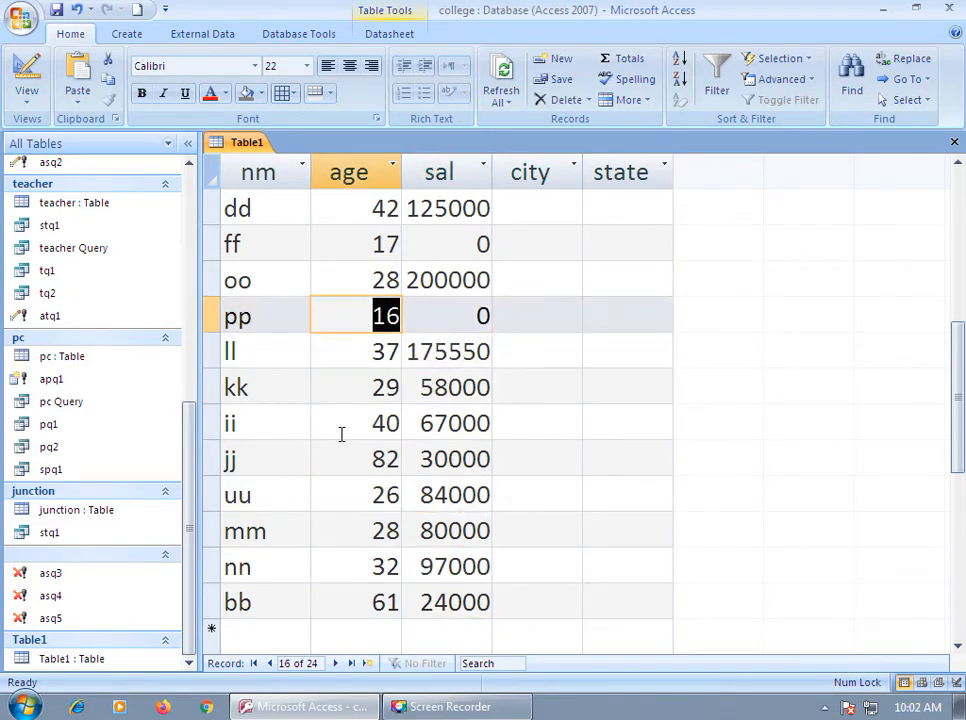
pyautogui.press('Up')
pyautogui.press('Up')
pyautogui.press('Up')
pyautogui.press('Up')
pyautogui.press('Up')
pyautogui.press('Up')
pyautogui.press('Up')
pyautogui.press('Up')
pyautogui.press('Up')
pyautogui.press('Up')
pyautogui.press('Up')
pyautogui.press('Up')
pyautogui.press('Up')
pyautogui.press('Down')
pyautogui.press('Down')
pyautogui.press('Down')
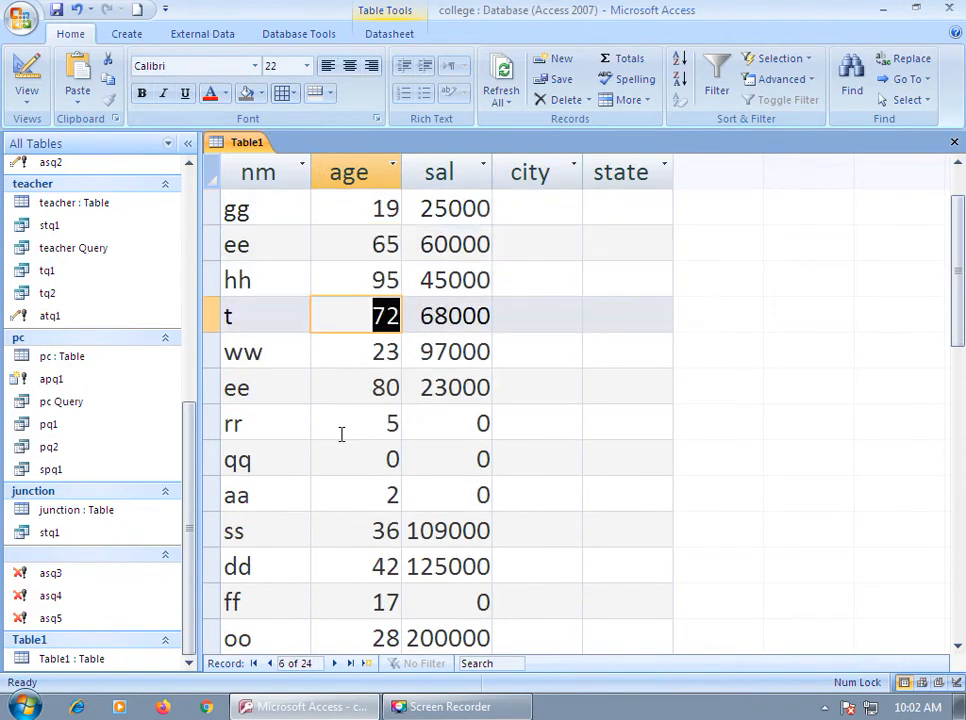
pyautogui.press('Down')
pyautogui.press('Down')
pyautogui.press('Down')
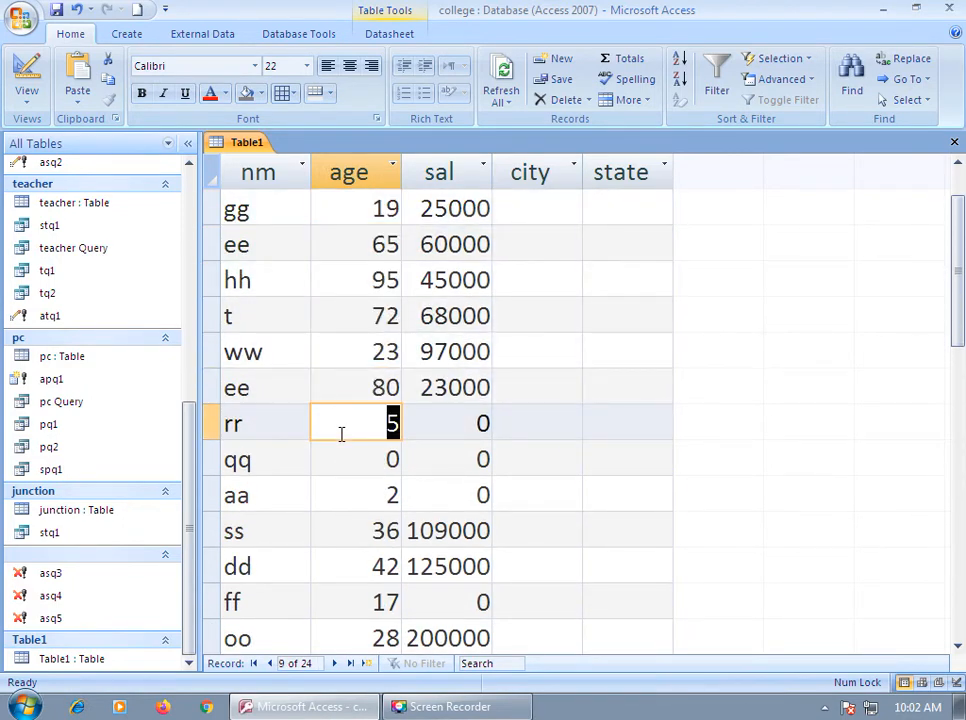
pyautogui.write('35')
pyautogui.press('Down')
pyautogui.press('Down')
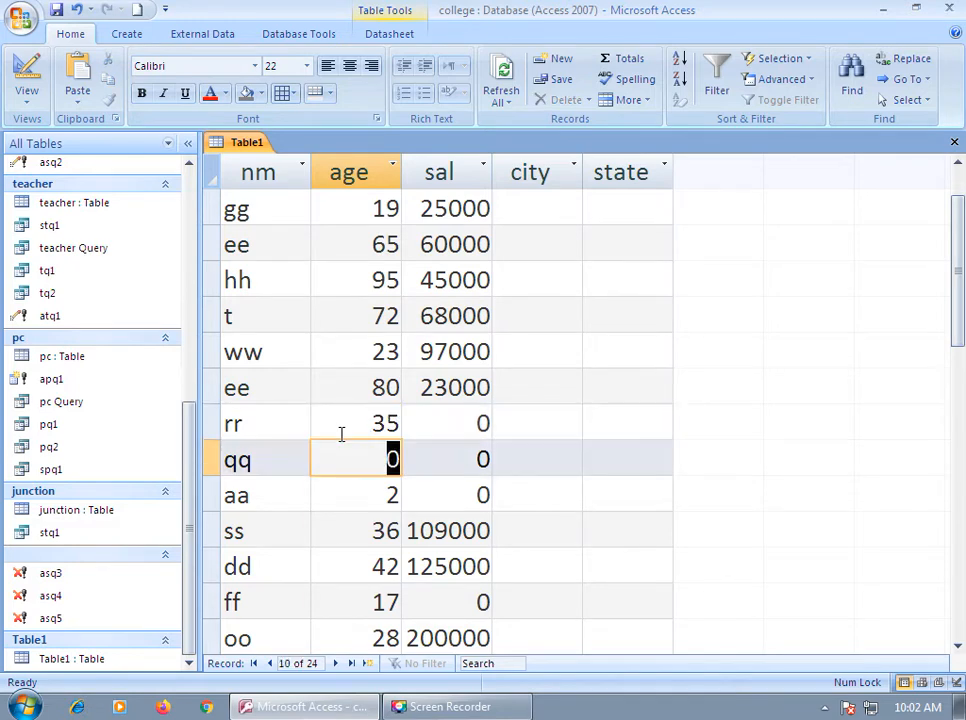
pyautogui.write('42')
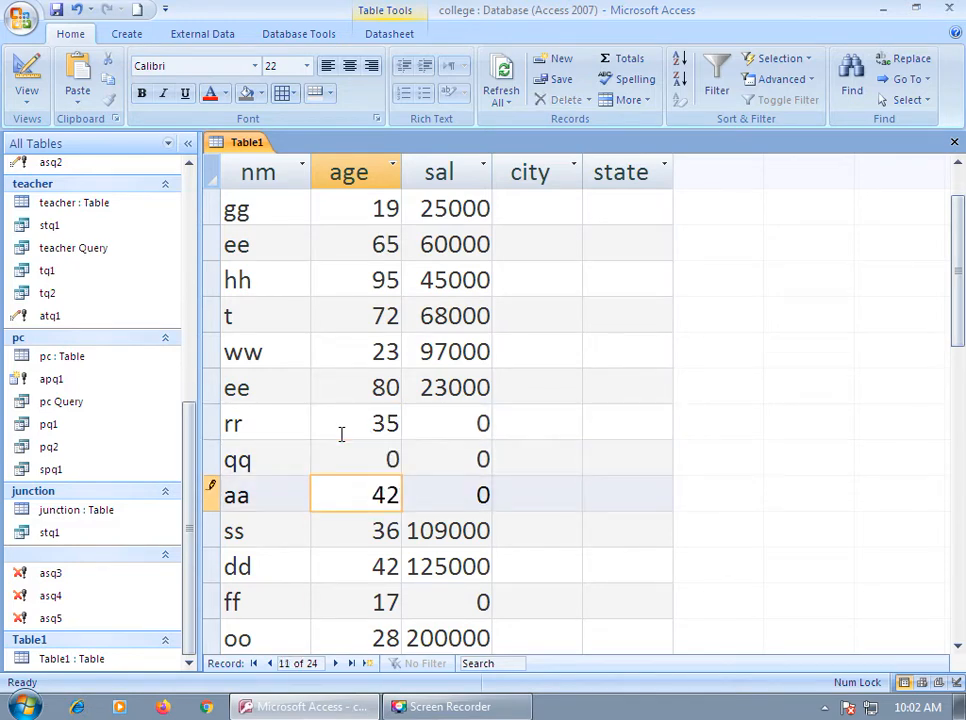
# Step: Set the sal of the record rr to 98000
pyautogui.press('Tab')
pyautogui.press('Up')
pyautogui.press('Up')
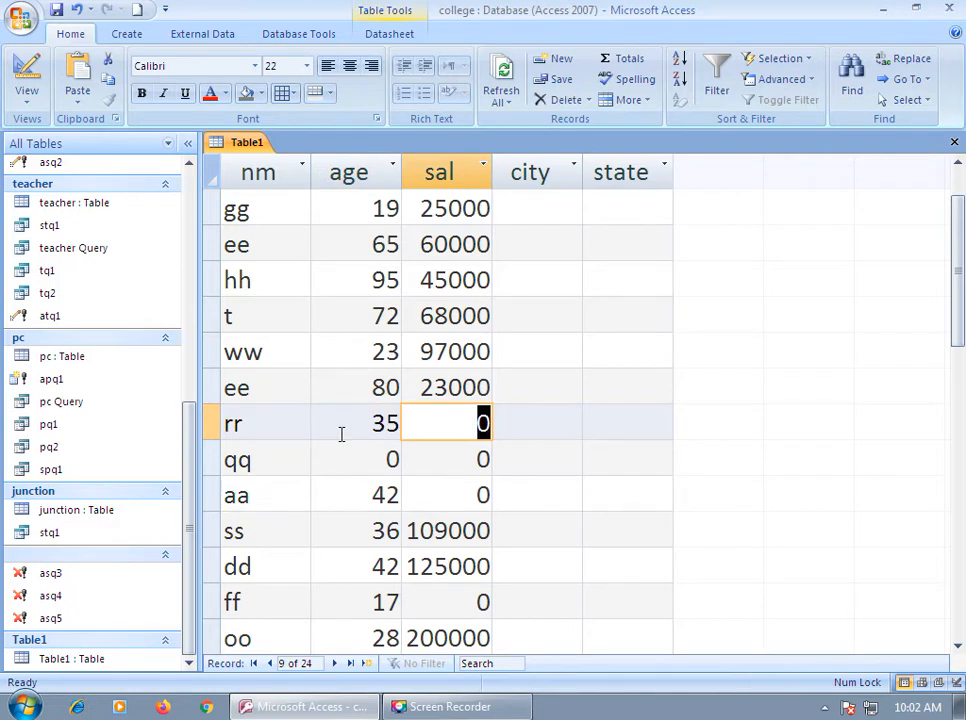
pyautogui.write('9800')
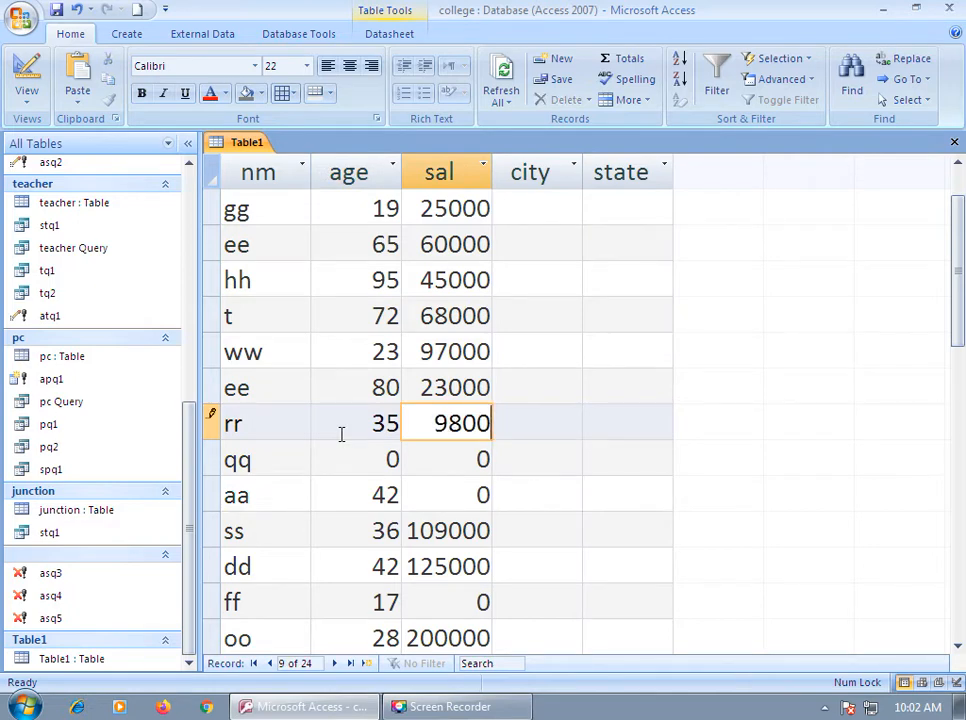
pyautogui.write('0')
pyautogui.press('Down')
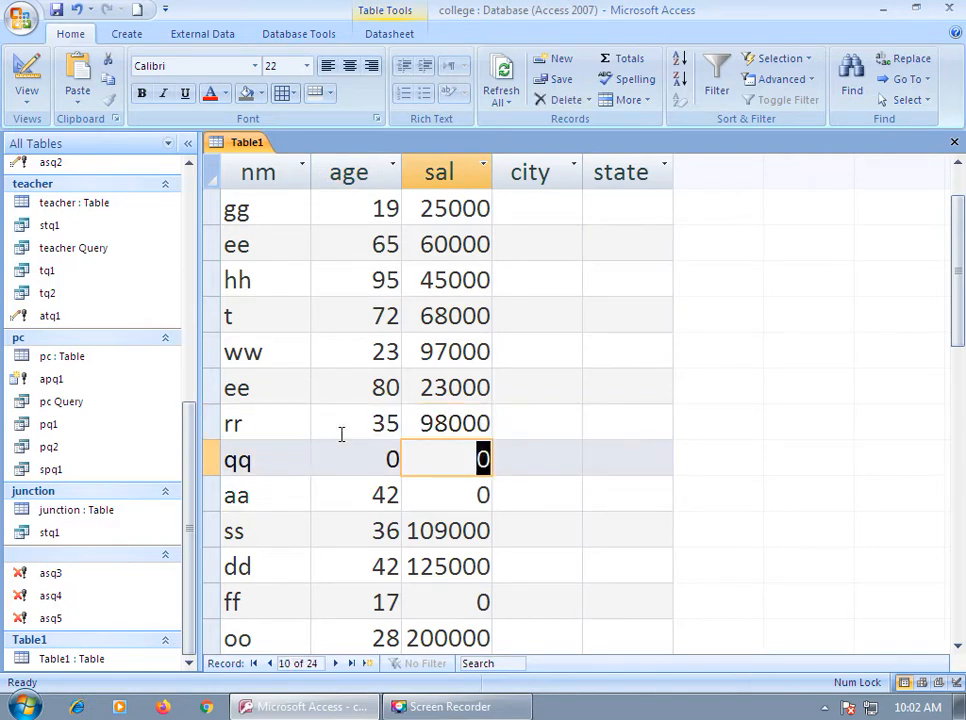
pyautogui.write('6200')
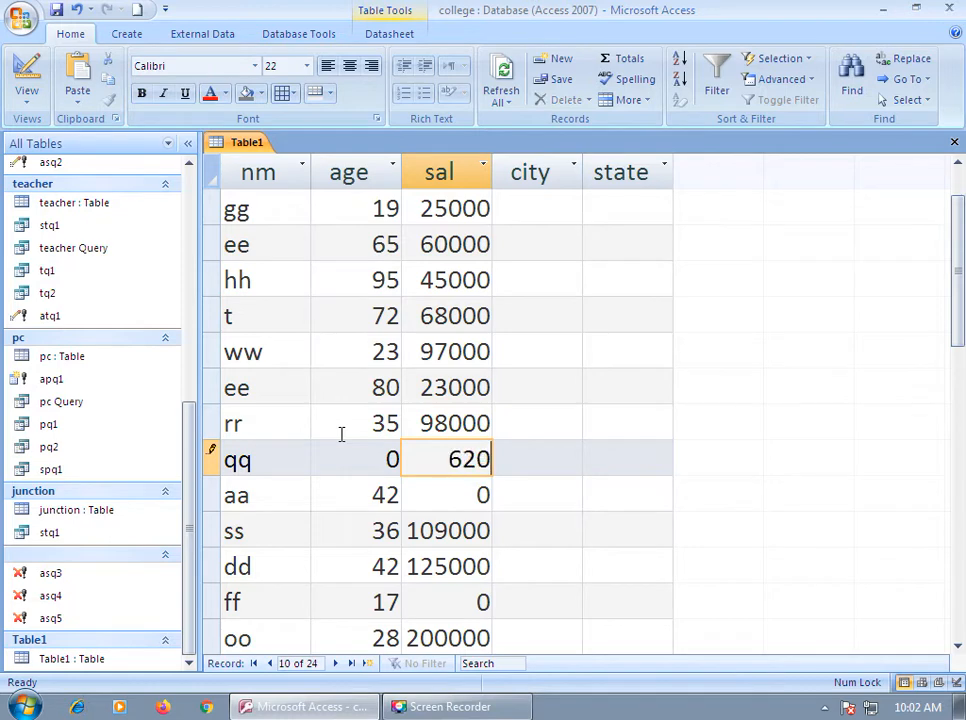
pyautogui.press('BackSpace')
pyautogui.press('BackSpace')
pyautogui.press('BackSpace')
pyautogui.press('BackSpace')
# Step: Set the sal to 62000 for the record aa and to 0 for the record qq
pyautogui.press('Down')
pyautogui.write('6200')
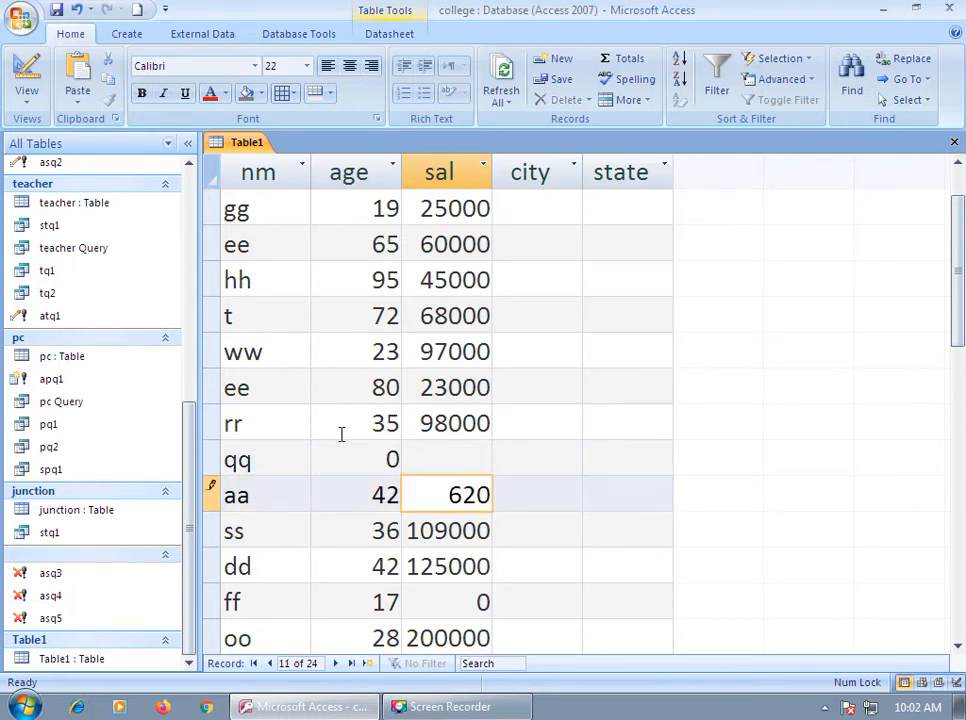
pyautogui.write('0')
pyautogui.press('Up')
pyautogui.press('Up')
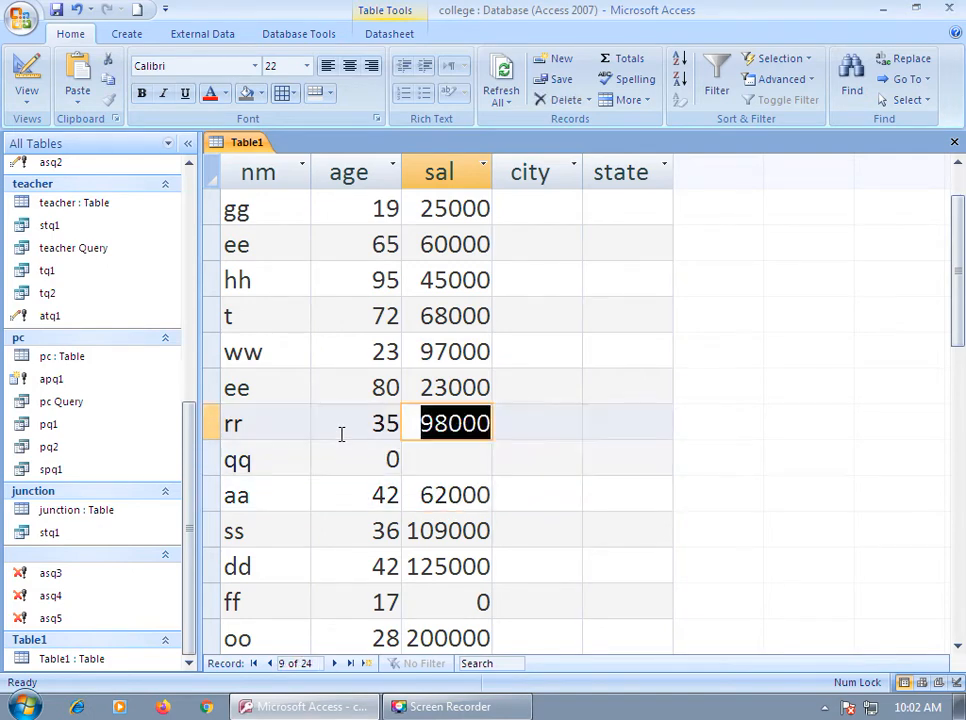
pyautogui.press('Down')
pyautogui.write('0')
# Step: Go to the empty city field of the first record
pyautogui.press('Up')
pyautogui.press('Up')
pyautogui.press('Up')
pyautogui.press('Up')
pyautogui.press('Up')
pyautogui.press('Up')
pyautogui.press('Up')
pyautogui.press('Up')
pyautogui.press('Up')
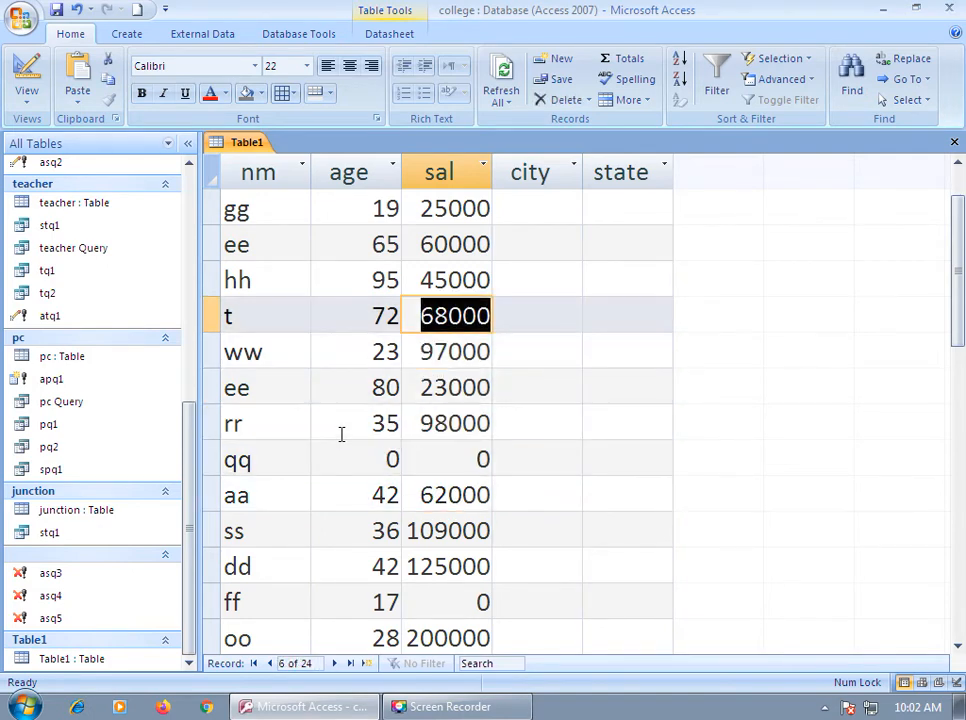
pyautogui.press('Right')
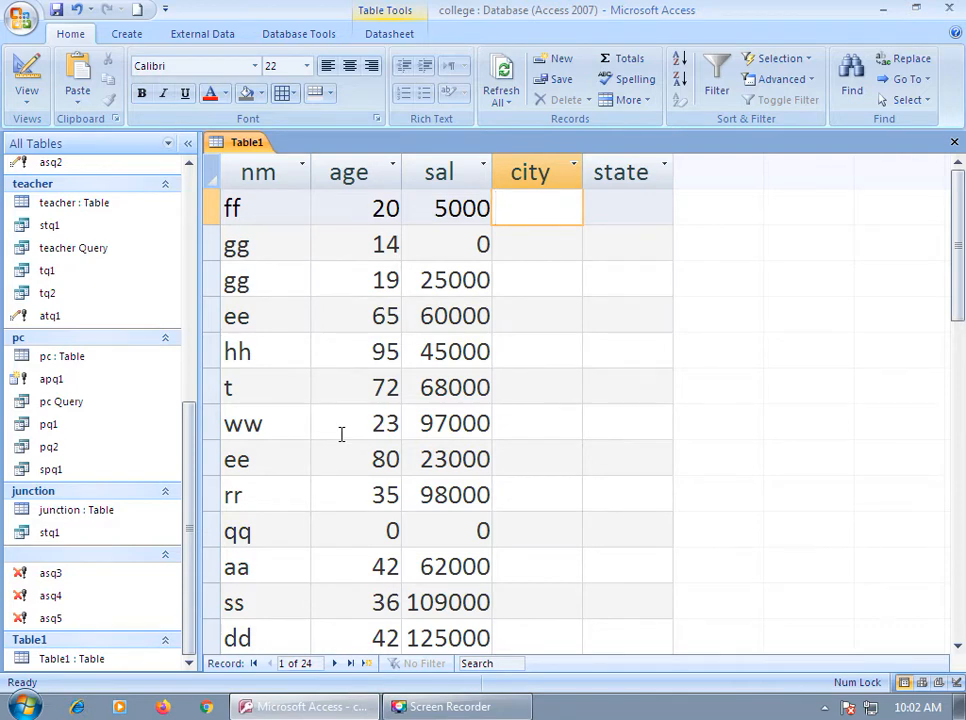
pyautogui.press('Tab')
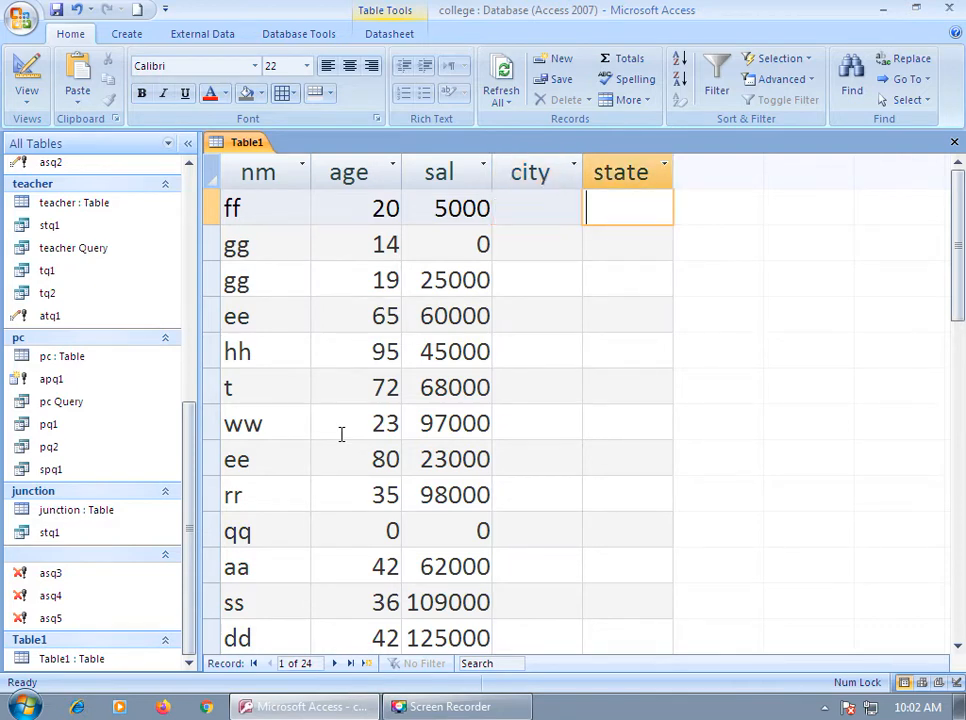
pyautogui.hotkey('shift', 'Tab')
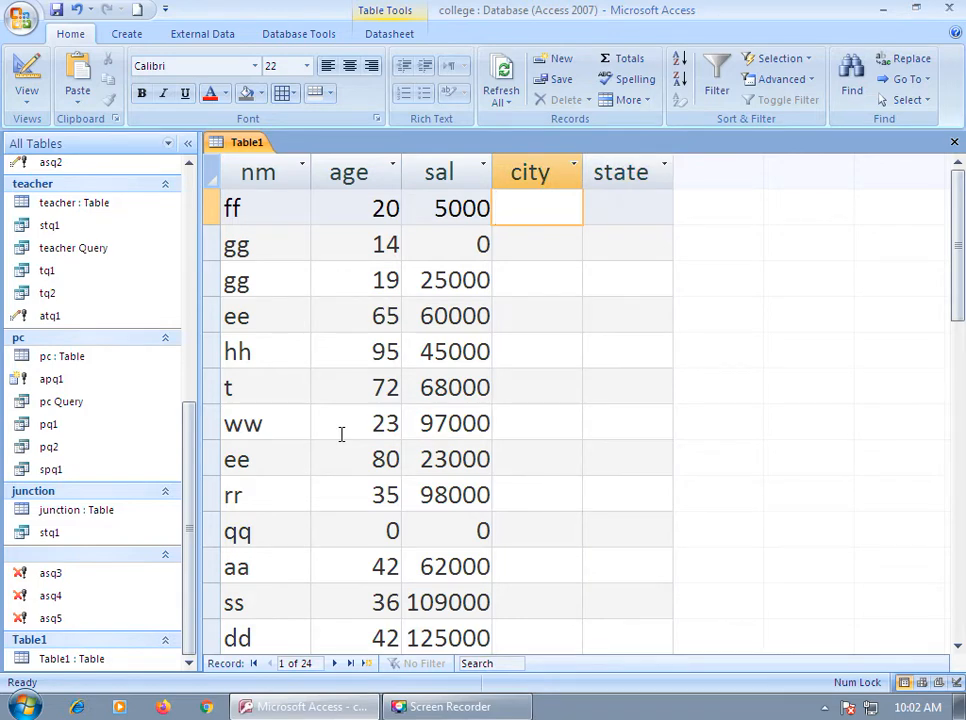
# Step: Enter baroda as the city of the first record and rajkot for the record ee aged 65
pyautogui.write('baroda')
pyautogui.press('Down')
pyautogui.press('Down')
pyautogui.press('Down')
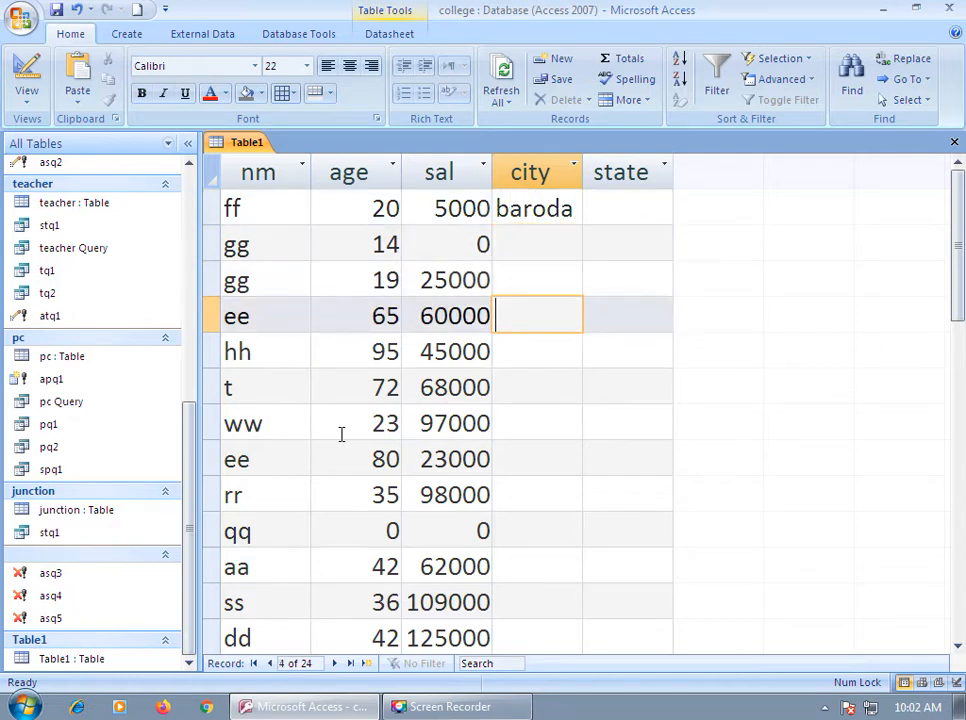
pyautogui.write('rajkot')
# Step: Enter bombay as the city of the record ee aged 80 and widen the city column slightly
pyautogui.press('Down')
pyautogui.press('Down')
pyautogui.press('Down')
pyautogui.press('Down')
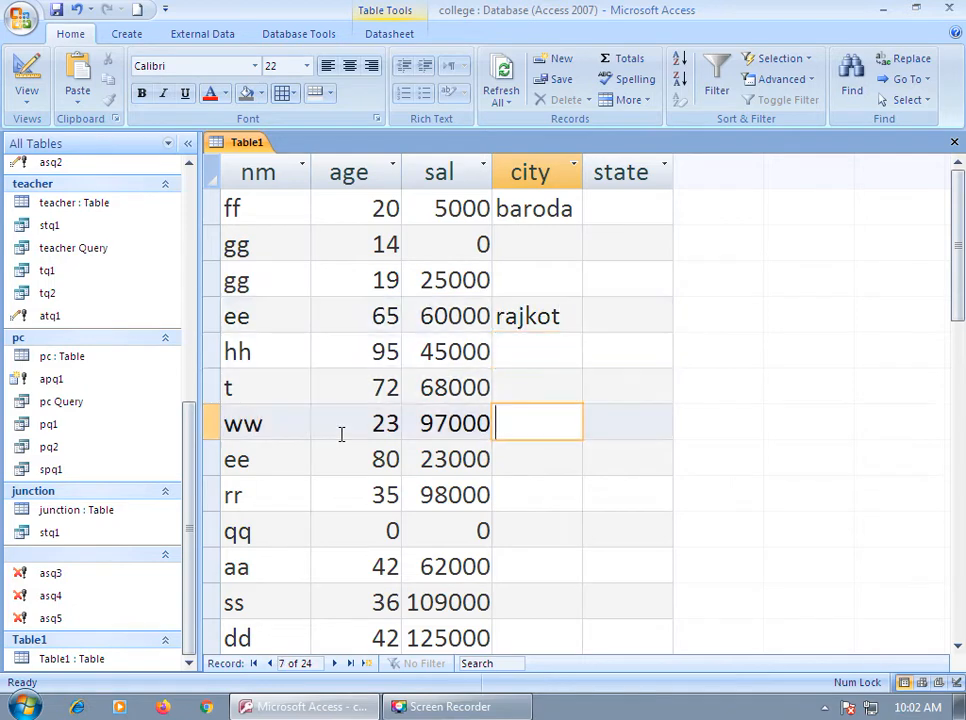
pyautogui.write('bombay')
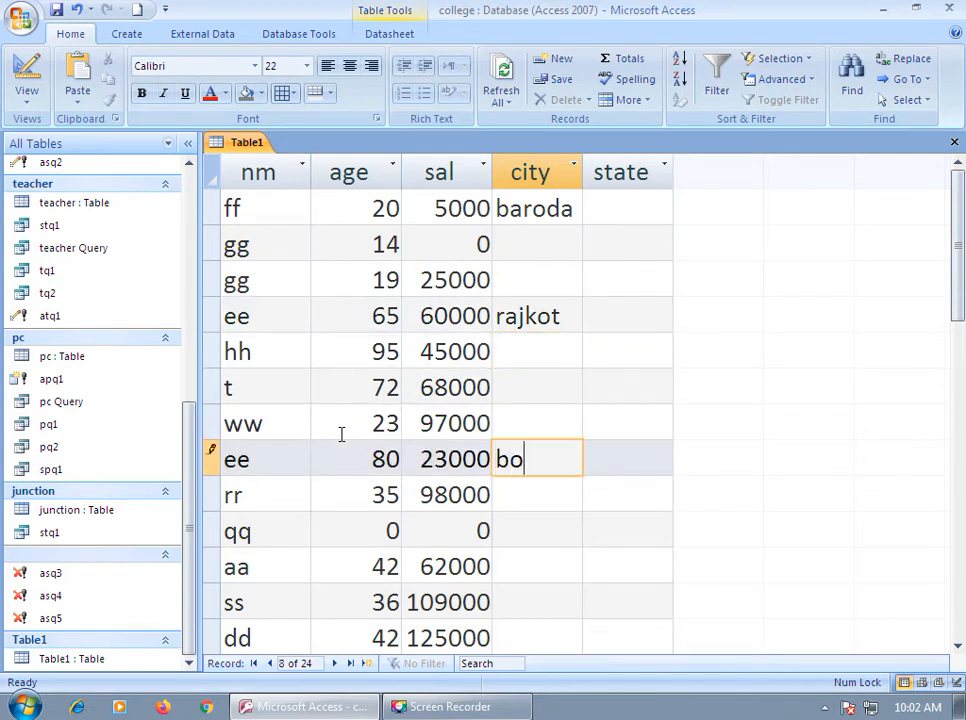
pyautogui.press('Down')
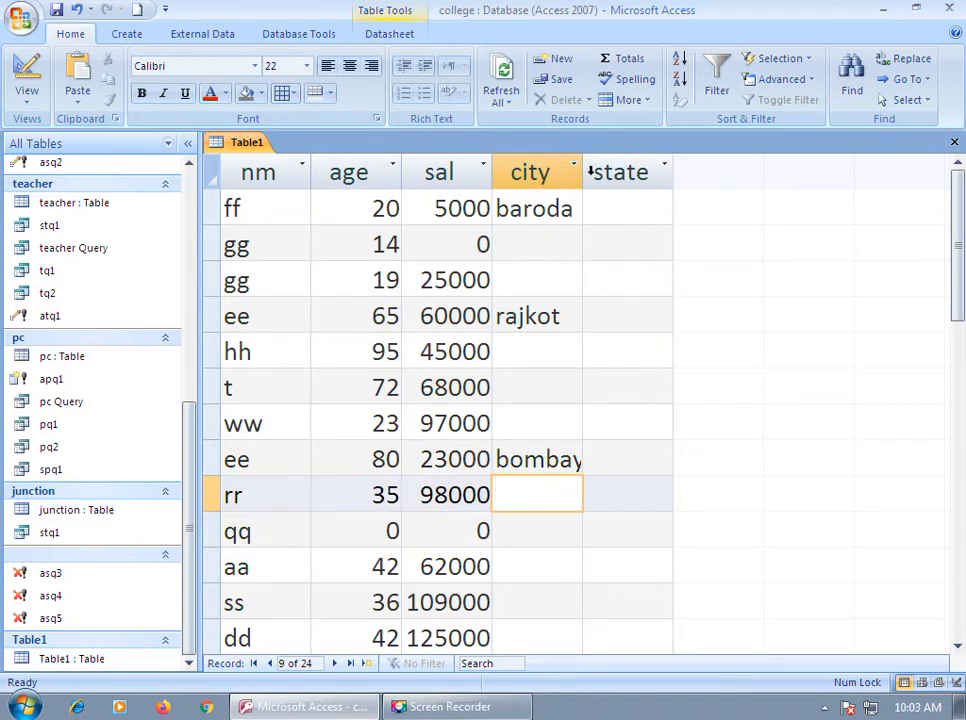
pyautogui.moveTo(581, 172); pyautogui.dragTo(601, 172)
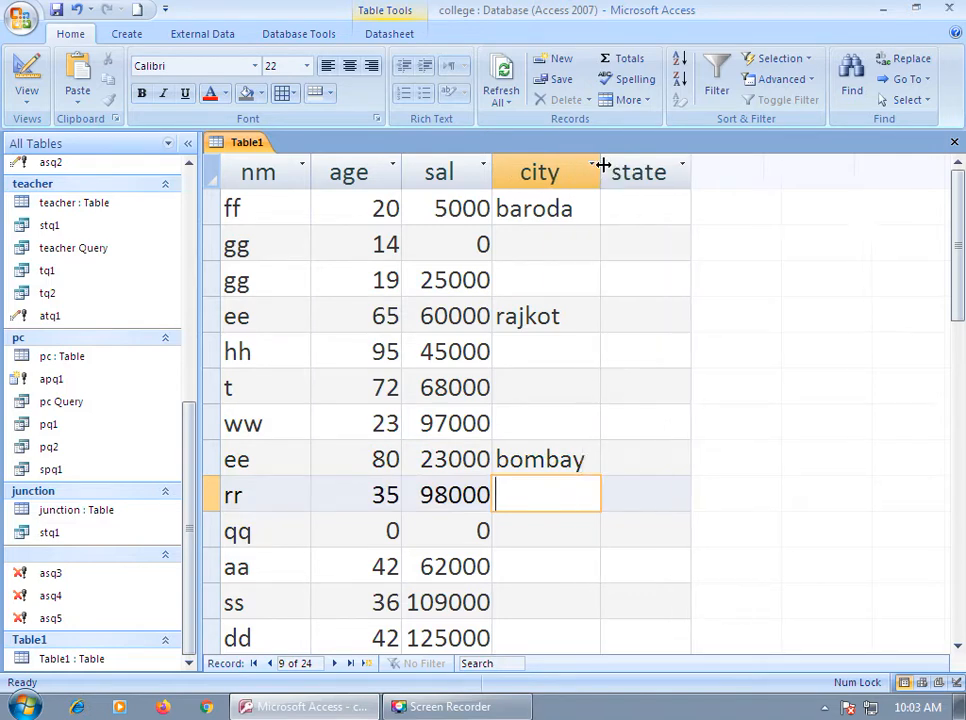
pyautogui.write('bombay')
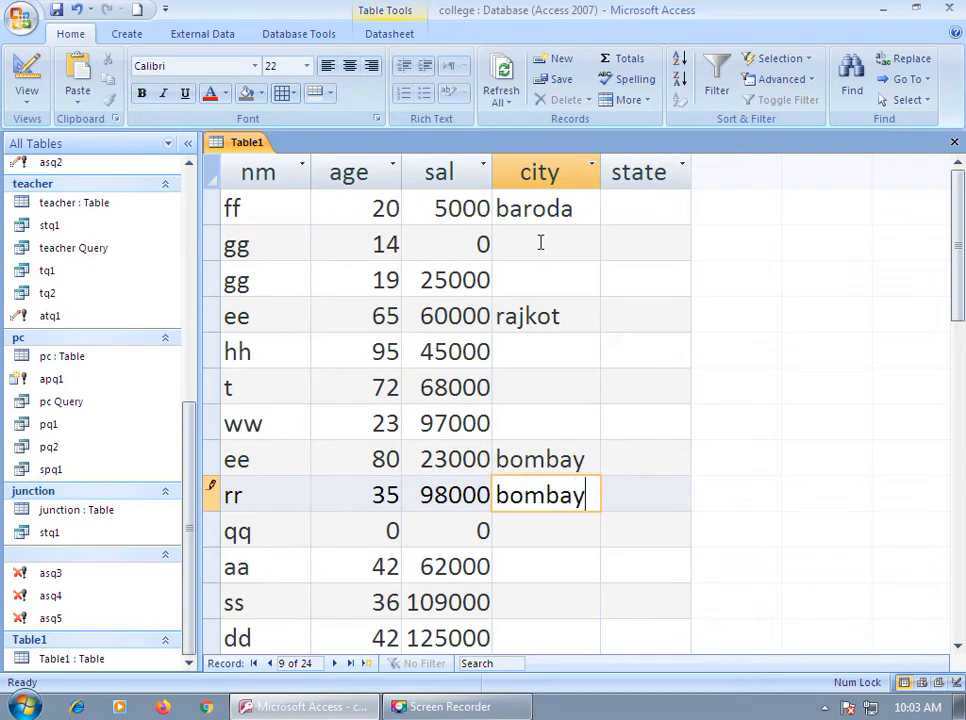
pyautogui.press('Down')
pyautogui.press('Down')
pyautogui.press('Up')
pyautogui.press('Up')
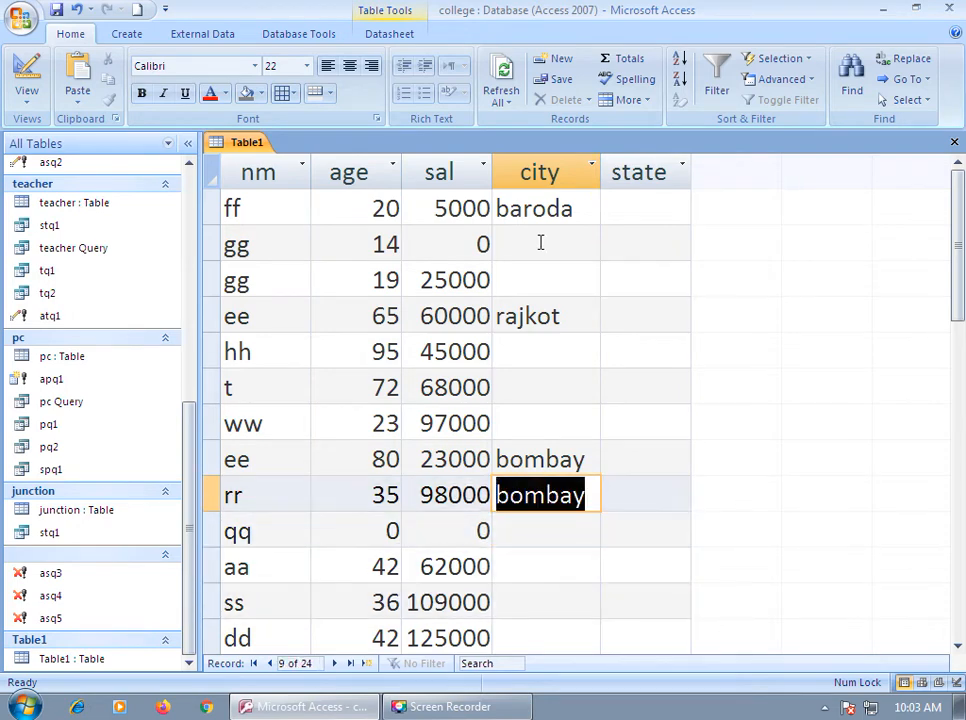
# Step: Set the city to pune for the record rr and to surat for the record ss
pyautogui.write('pune')
pyautogui.press('Down')
pyautogui.press('Down')
pyautogui.press('Down')
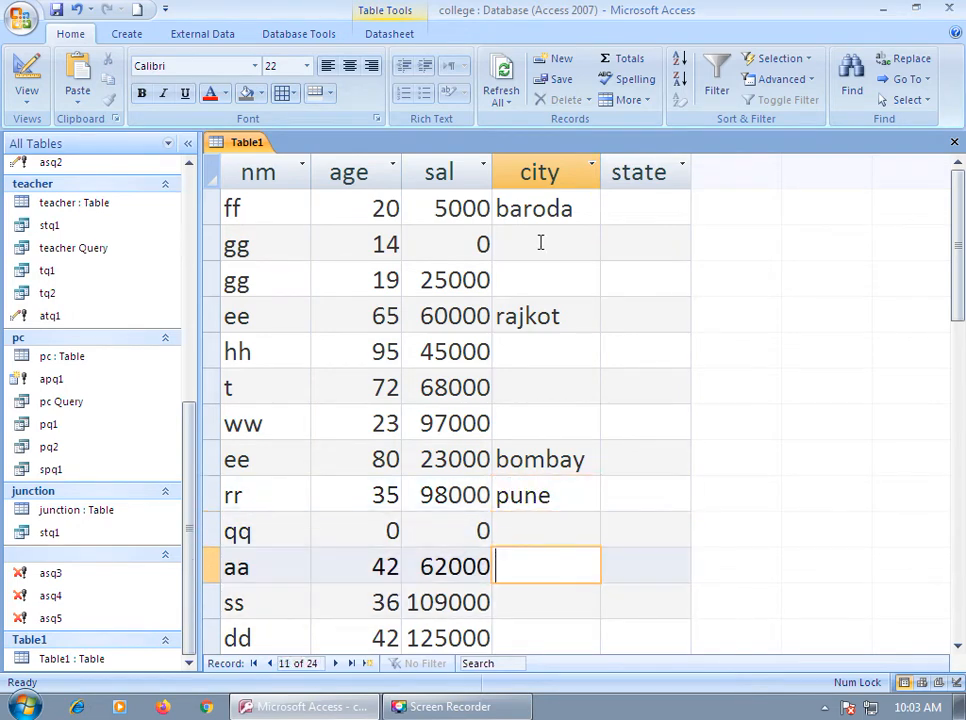
pyautogui.write('surat')
# Step: Enter jaipur as the city of the record pp and jodhpur for the record ii
pyautogui.press('Down')
pyautogui.press('Down')
pyautogui.press('Down')
pyautogui.press('Down')
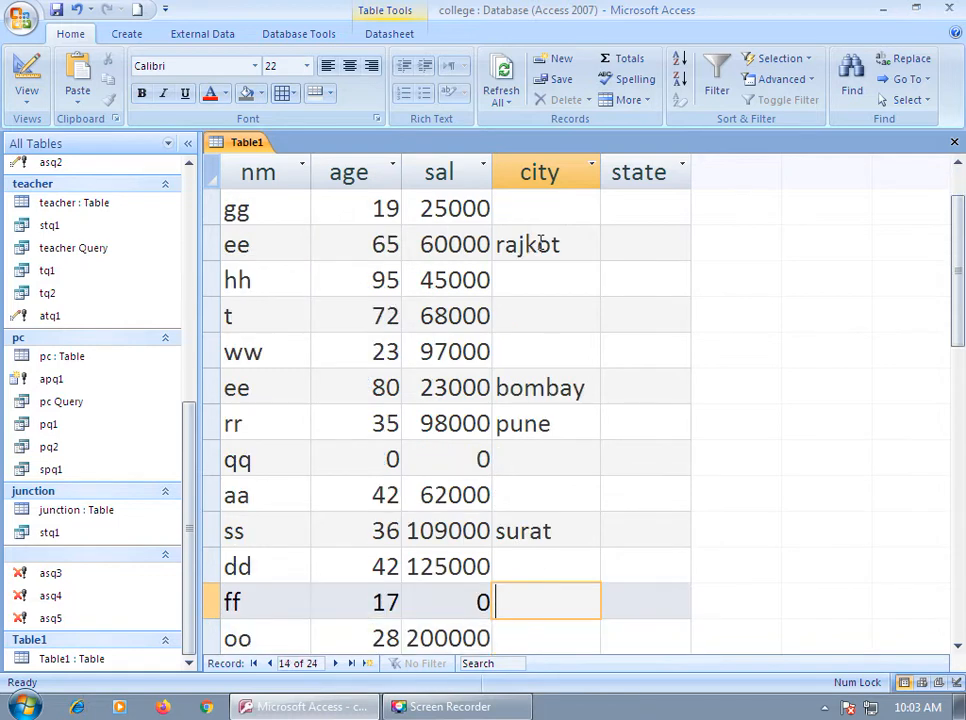
pyautogui.write('ipur')
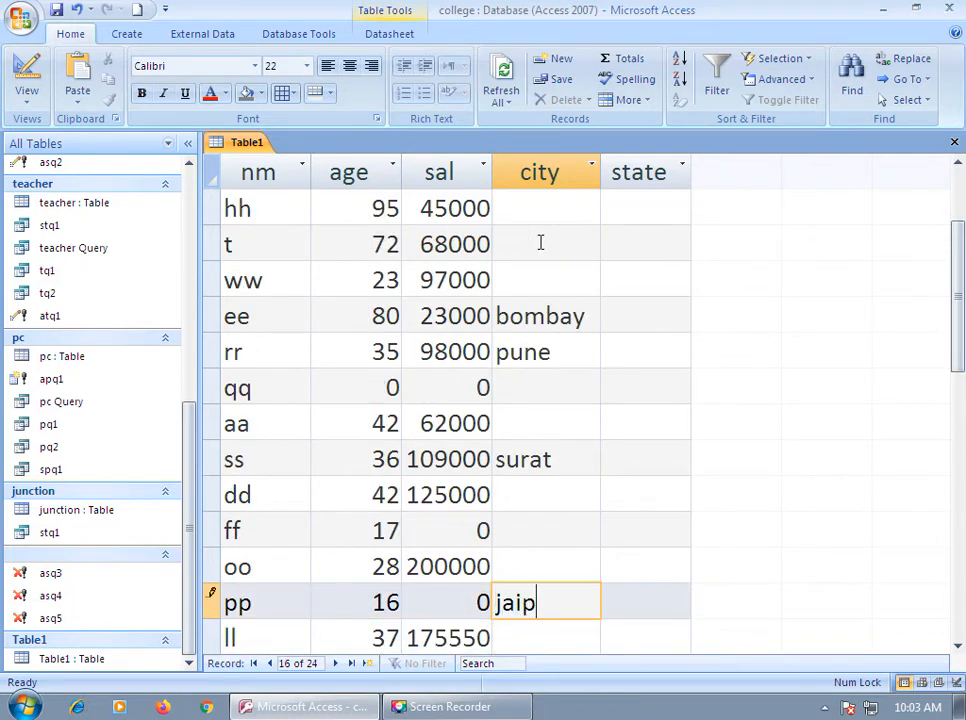
pyautogui.press('Down')
pyautogui.press('Down')
pyautogui.press('Down')
pyautogui.write('j')
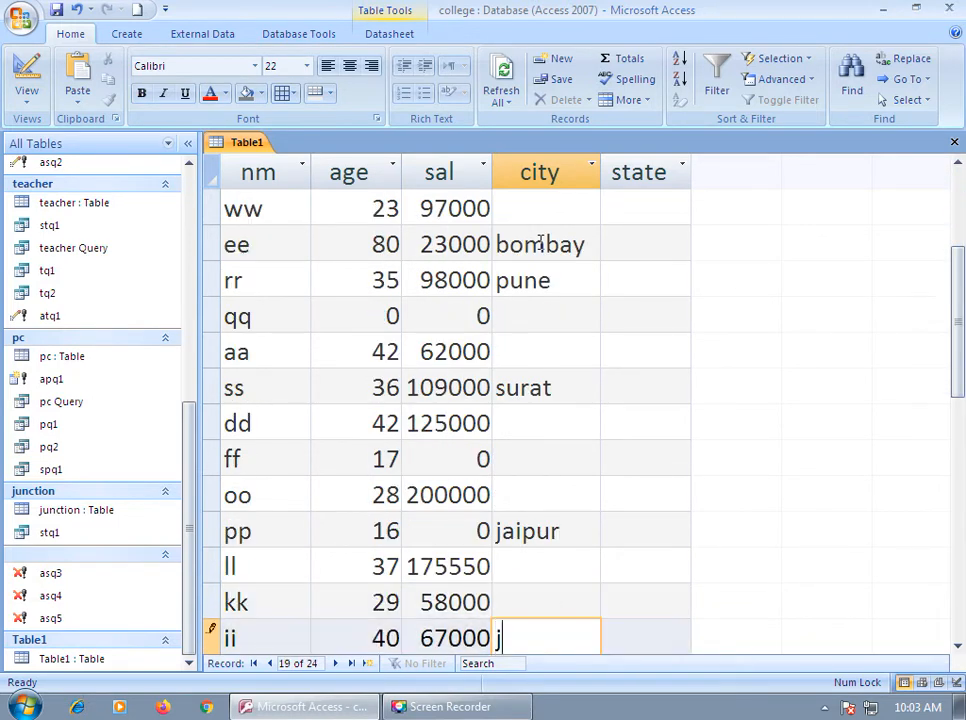
pyautogui.write('odhpur')
pyautogui.press('Down')
pyautogui.press('Up')
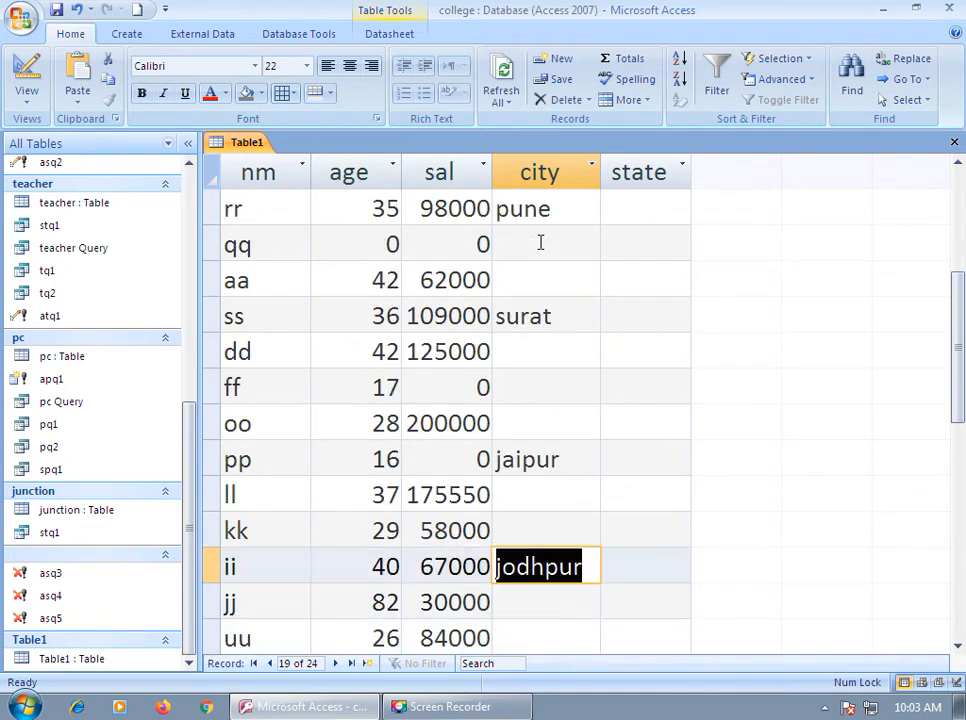
# Step: Copy baroda from the first record into the city field of the record t
pyautogui.press('Up')
pyautogui.press('Up')
pyautogui.press('Up')
pyautogui.press('Up')
pyautogui.press('Up')
pyautogui.press('Up')
pyautogui.press('Up')
pyautogui.press('Up')
pyautogui.press('Up')
pyautogui.press('Up')
pyautogui.press('Up')
pyautogui.press('Up')
pyautogui.press('Up')
pyautogui.press('Up')
pyautogui.press('Up')
pyautogui.press('Up')
pyautogui.press('Up')
pyautogui.press('Up')
pyautogui.hotkey('ctrl', 'c')
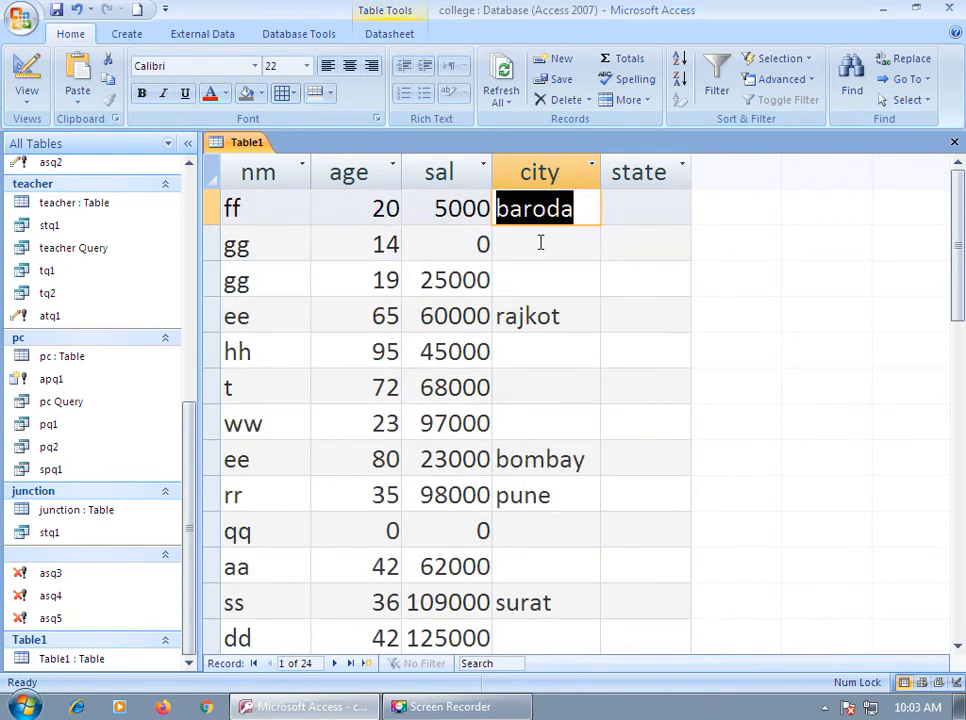
pyautogui.press('Down')
pyautogui.press('Down')
pyautogui.press('Down')
pyautogui.press('Down')
pyautogui.press('Down')
pyautogui.hotkey('ctrl', 'v')
# Step: Paste baroda into the empty city field of the record qq
pyautogui.press('Down')
pyautogui.press('Down')
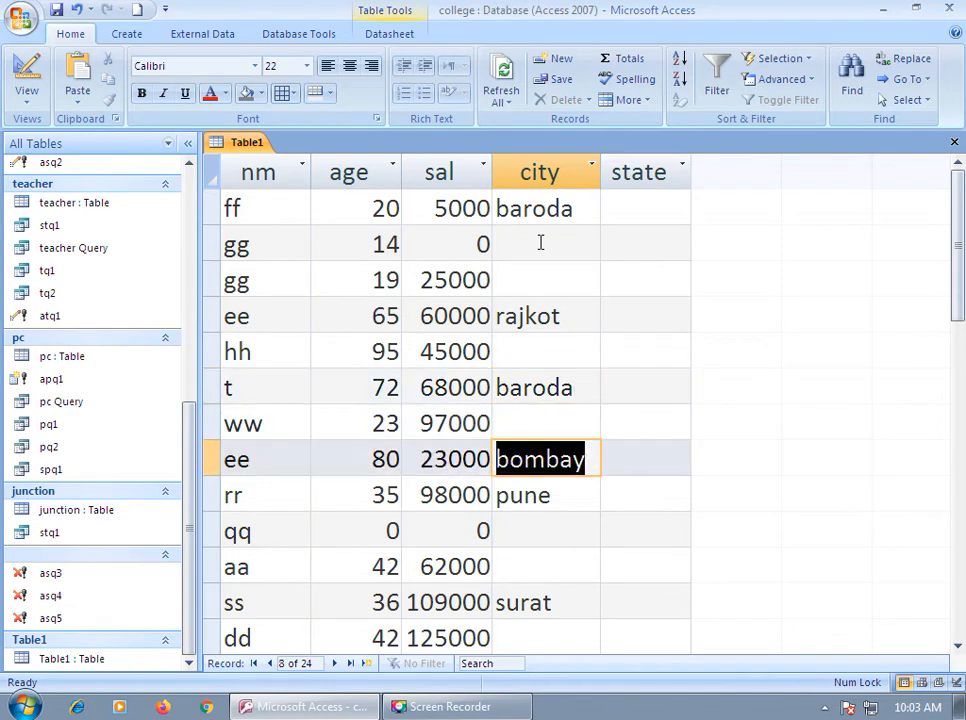
pyautogui.press('Down')
pyautogui.press('Down')
pyautogui.hotkey('ctrl', 'v')
# Step: Copy surat from the record ss into the city field of the record ff aged 17
pyautogui.press('Down')
pyautogui.press('Down')
pyautogui.press('Down')
pyautogui.press('Down')
pyautogui.press('Down')
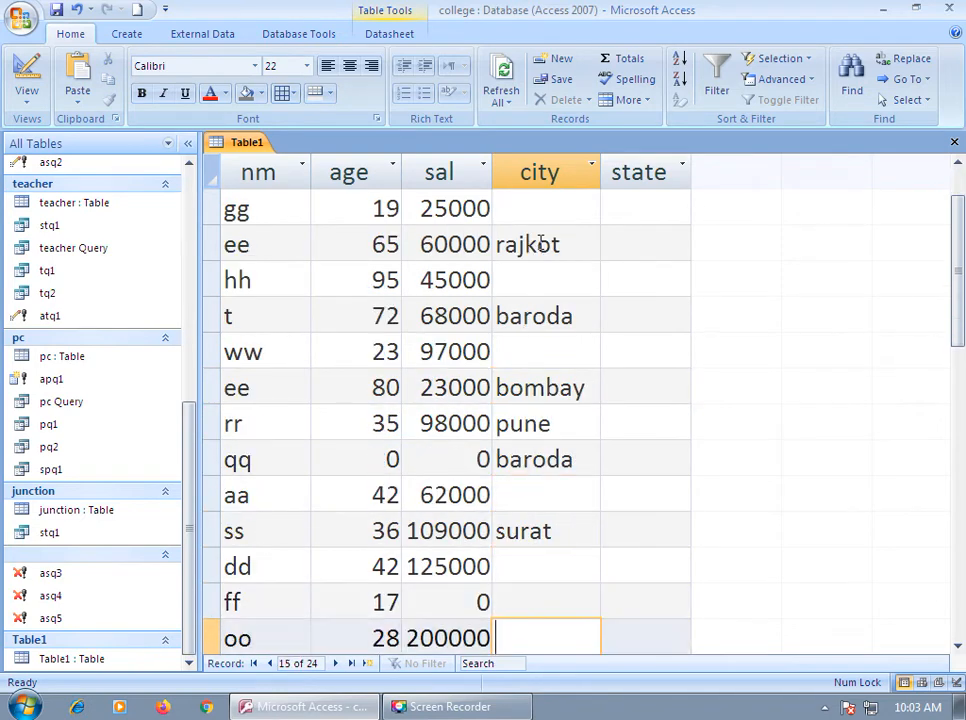
pyautogui.press('Up')
pyautogui.press('Up')
pyautogui.press('Up')
pyautogui.hotkey('ctrl', 'c')
pyautogui.press('Down')
pyautogui.press('Down')
pyautogui.hotkey('ctrl', 'v')
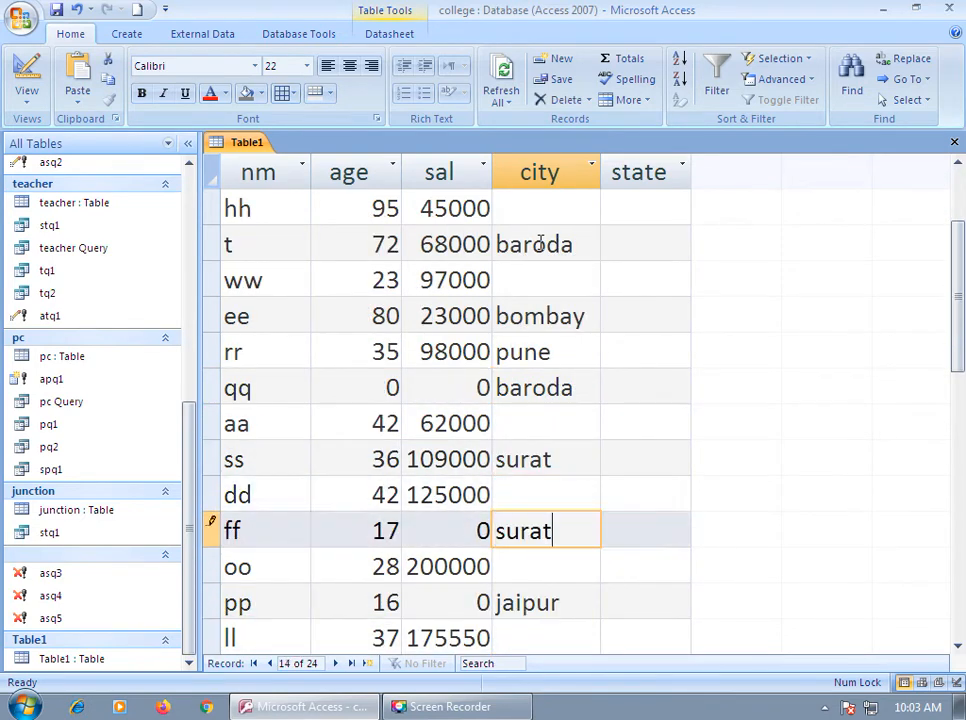
# Step: Paste surat as the city of the records kk and uu
pyautogui.press('Down')
pyautogui.press('Down')
pyautogui.press('Down')
pyautogui.press('Down')
pyautogui.hotkey('ctrl', 'v')
pyautogui.press('Down')
pyautogui.press('Down')
pyautogui.press('Down')
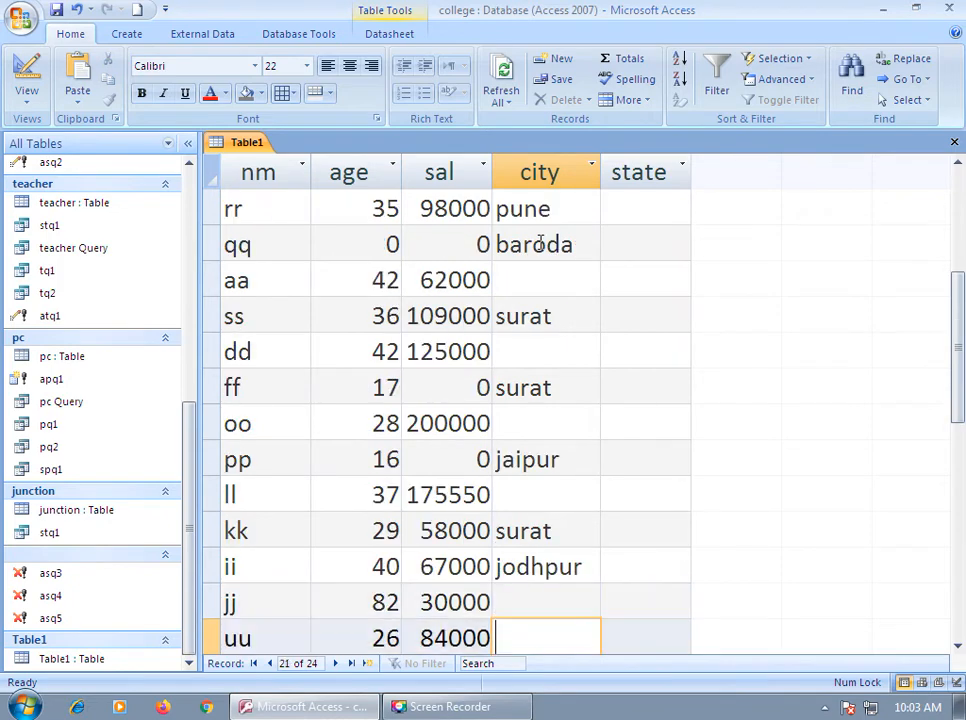
pyautogui.hotkey('ctrl', 'v')
# Step: Copy jodhpur from the record ii into the city field of the record nn
pyautogui.press('Up')
pyautogui.press('Up')
pyautogui.press('Down')
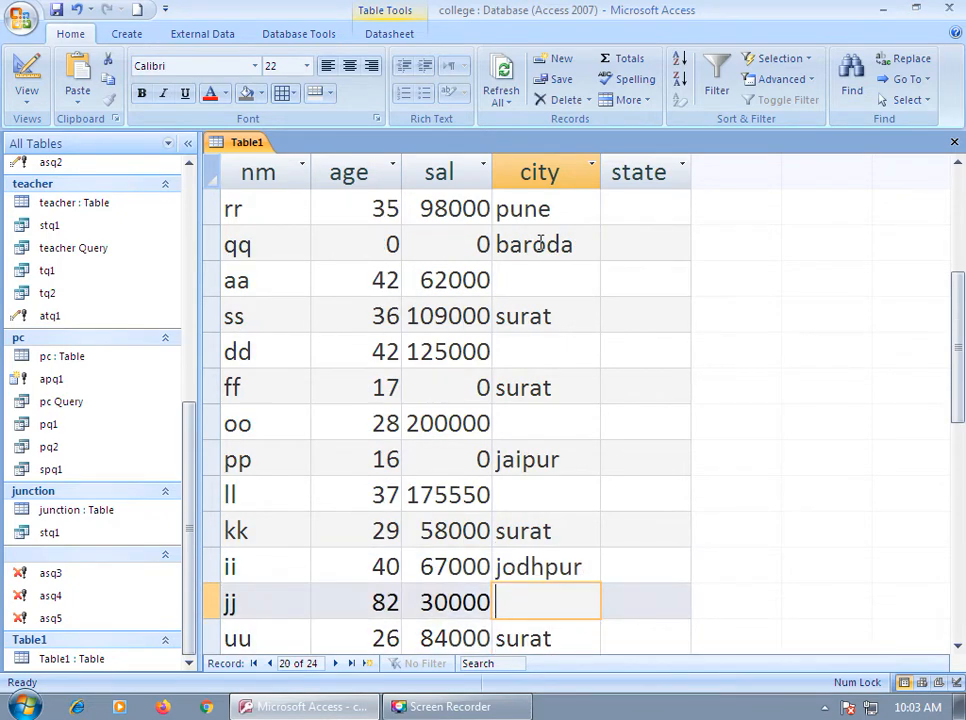
pyautogui.press('Down')
pyautogui.press('Down')
pyautogui.press('Down')
pyautogui.hotkey('ctrl', 'v')
# Step: Paste jodhpur into the empty city field of the record dd
pyautogui.press('Down')
pyautogui.press('Down')
pyautogui.press('Up')
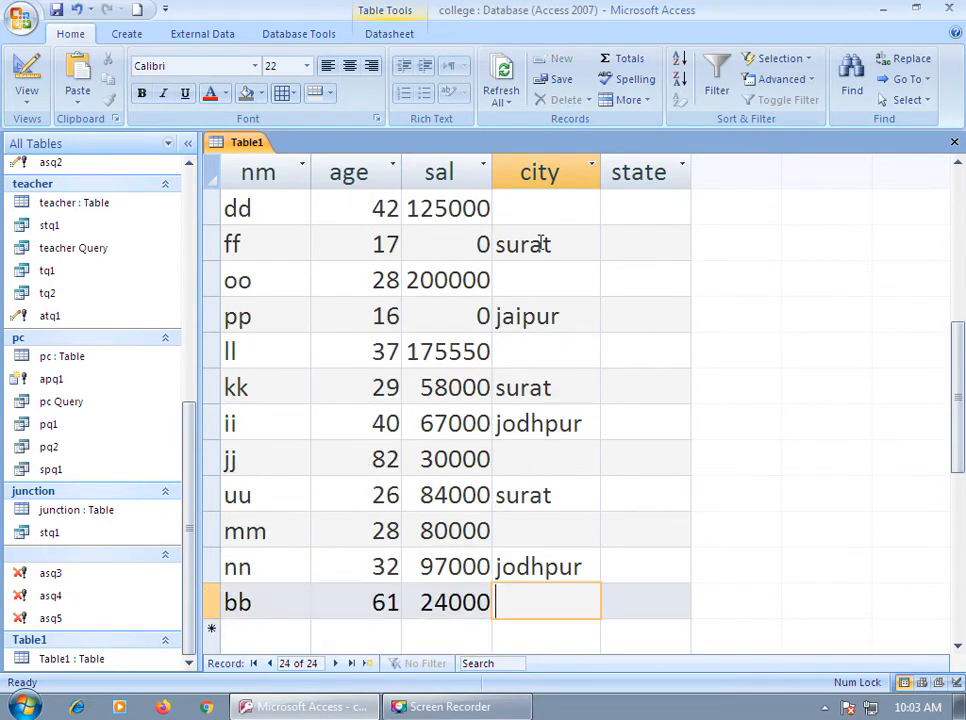
pyautogui.press('Up')
pyautogui.press('Up')
pyautogui.press('Up')
pyautogui.press('Up')
pyautogui.press('Up')
pyautogui.press('Up')
pyautogui.press('Up')
pyautogui.press('Up')
pyautogui.press('Up')
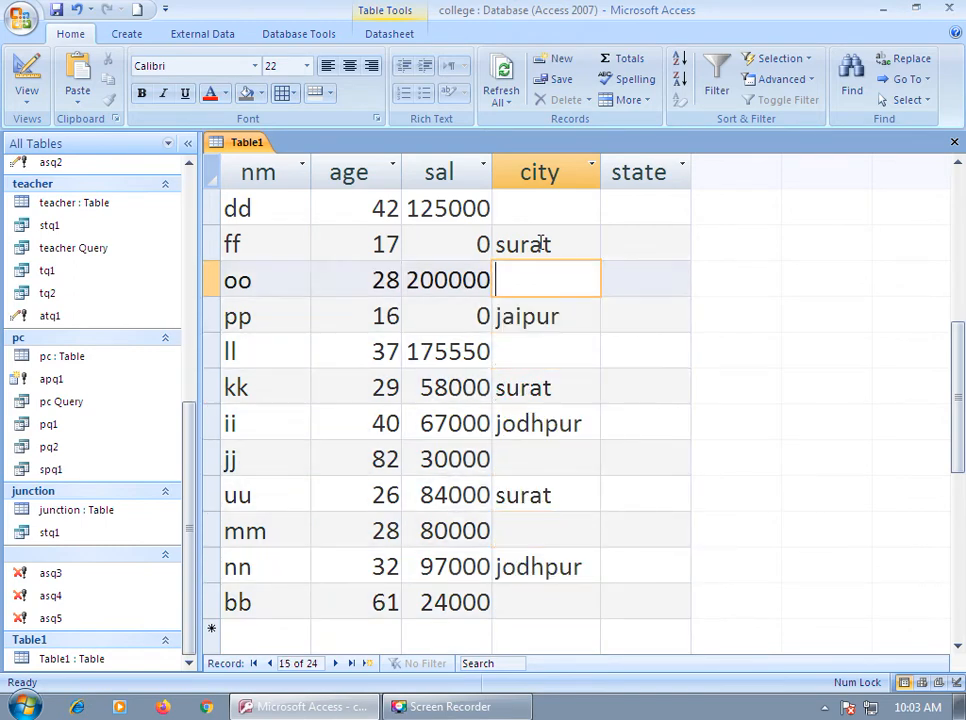
pyautogui.press('Up')
pyautogui.press('Up')
pyautogui.hotkey('ctrl', 'v')
# Step: Copy jaipur from the record pp into the city field of the record hh
pyautogui.press('Up')
pyautogui.press('Down')
pyautogui.press('Down')
pyautogui.press('Down')
pyautogui.press('Down')
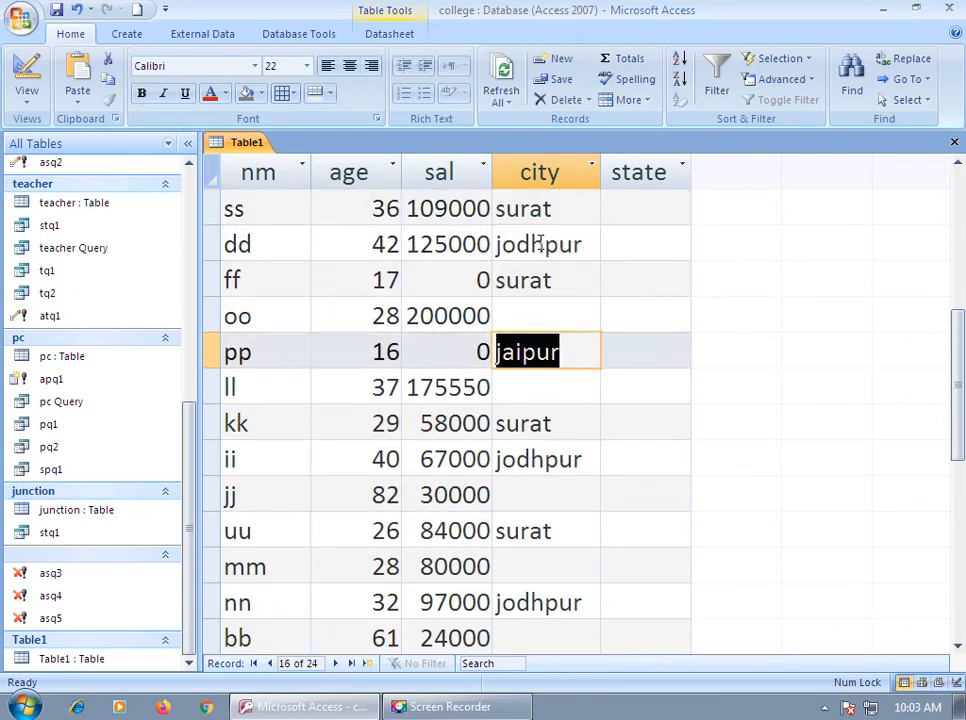
pyautogui.press('Up')
pyautogui.press('Up')
pyautogui.press('Up')
pyautogui.press('Up')
pyautogui.press('Up')
pyautogui.press('Up')
pyautogui.press('Up')
pyautogui.press('Up')
pyautogui.press('Up')
pyautogui.press('Up')
pyautogui.press('Up')
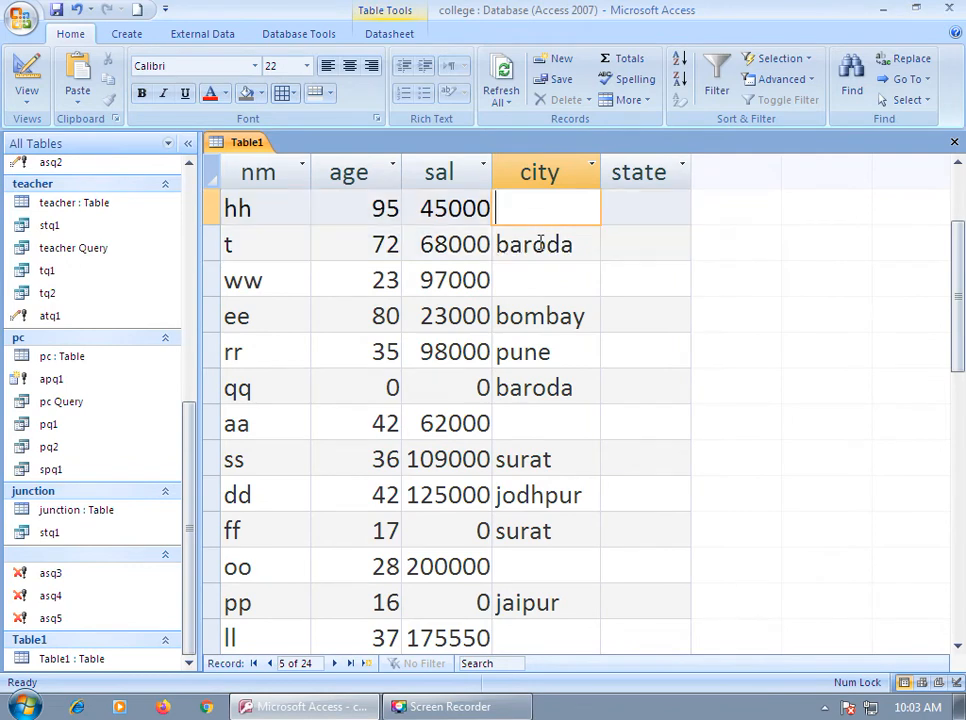
pyautogui.hotkey('ctrl', 'v')
# Step: Paste jaipur as the city of the record gg aged 14
pyautogui.press('Up')
pyautogui.press('Up')
pyautogui.press('Up')
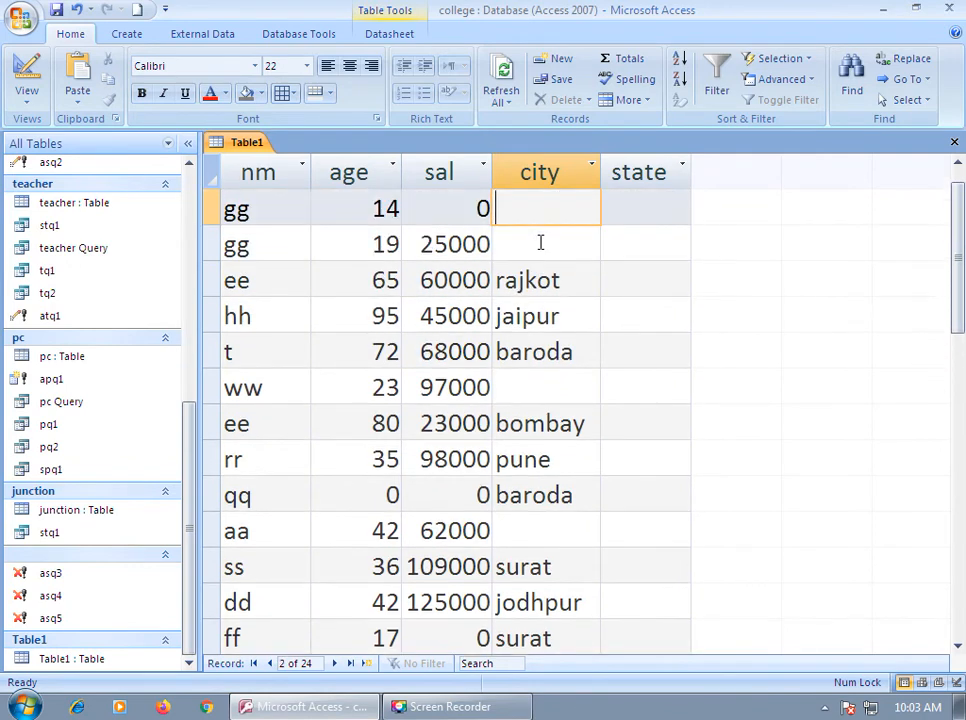
pyautogui.hotkey('ctrl', 'v')
# Step: Enter rajkot in the empty city field of the record ww
pyautogui.press('Up')
pyautogui.press('Down')
pyautogui.press('Down')
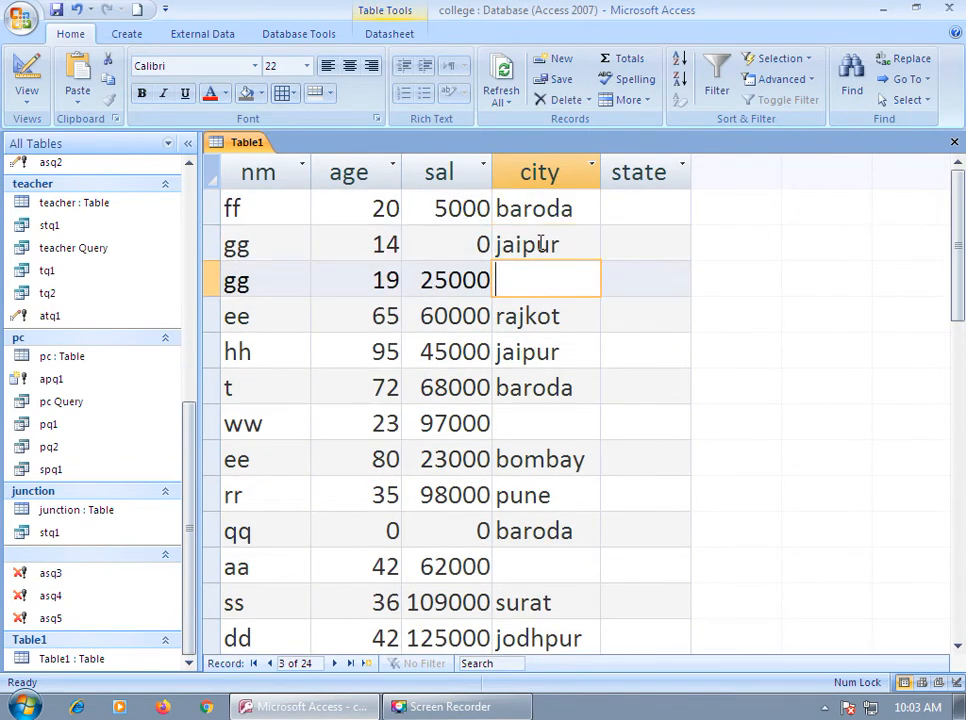
pyautogui.press('Down')
pyautogui.press('Up')
pyautogui.press('Up')
pyautogui.press('Up')
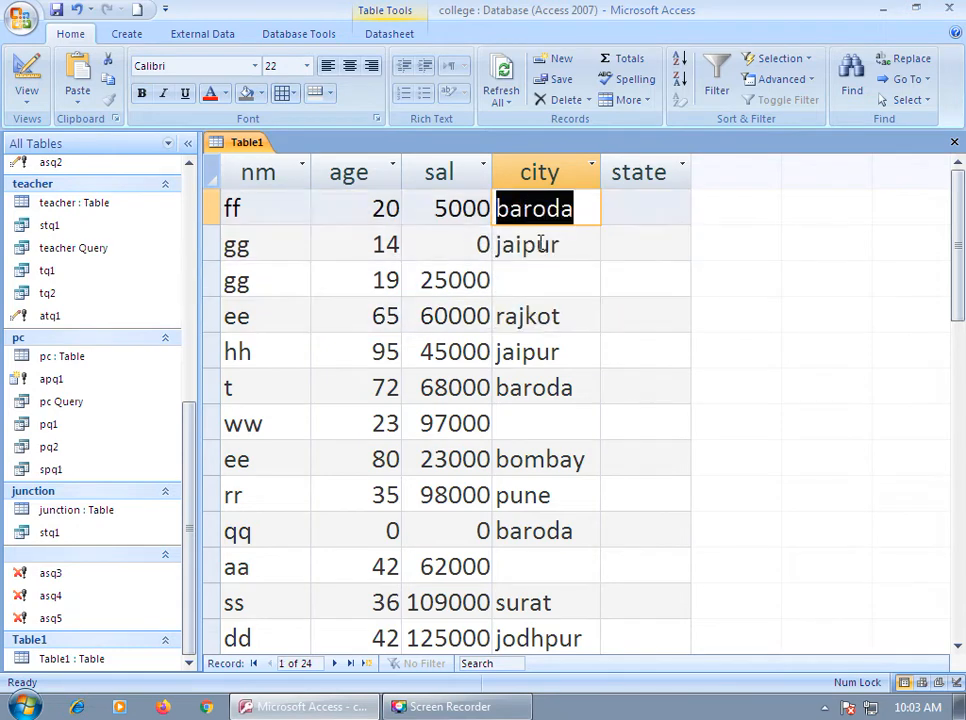
pyautogui.press('Down')
pyautogui.press('Down')
pyautogui.press('Down')
pyautogui.press('Down')
pyautogui.press('Down')
pyautogui.press('Down')
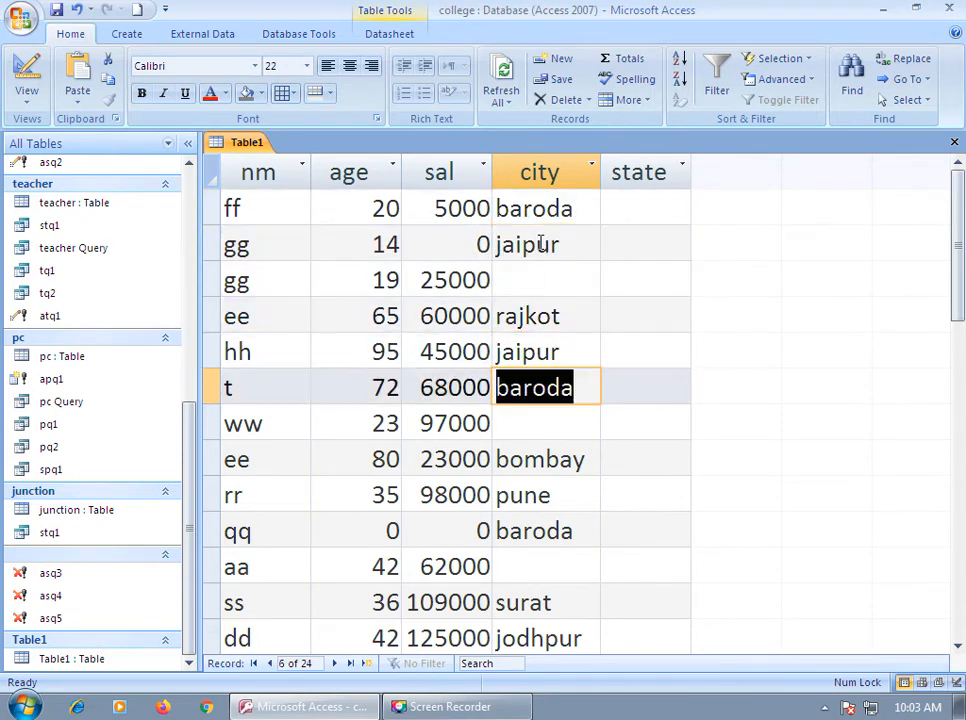
pyautogui.write('rajkot')
# Step: Enter pune as the city of the record gg aged 19
pyautogui.press('Down')
pyautogui.press('Down')
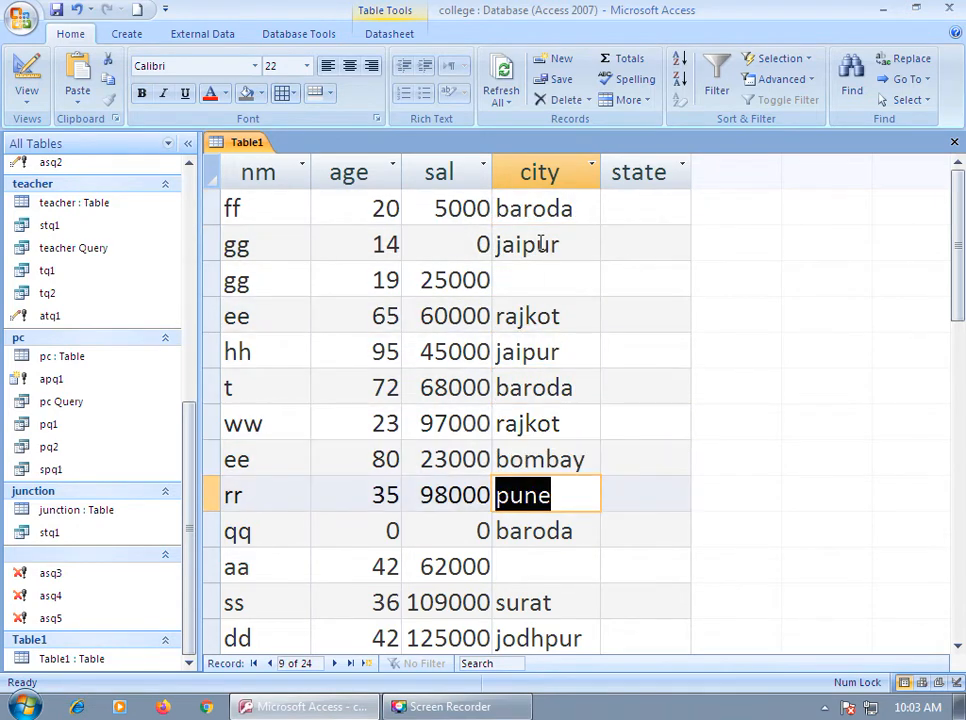
pyautogui.press('Up')
pyautogui.press('Up')
pyautogui.press('Up')
pyautogui.press('Up')
pyautogui.press('Up')
pyautogui.press('Up')
pyautogui.write('pune')
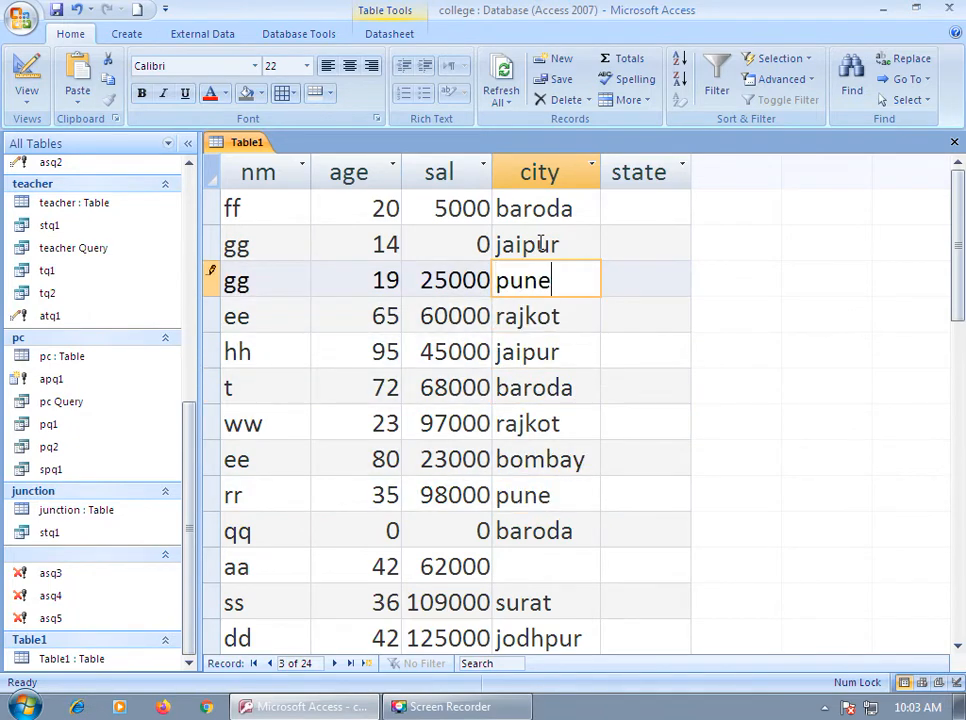
# Step: Enter pune in the empty city field of the record aa
pyautogui.press('Down')
pyautogui.press('Down')
pyautogui.press('Down')
pyautogui.press('Down')
pyautogui.press('Down')
pyautogui.press('Down')
pyautogui.press('Down')
pyautogui.press('Down')
pyautogui.write('pune')
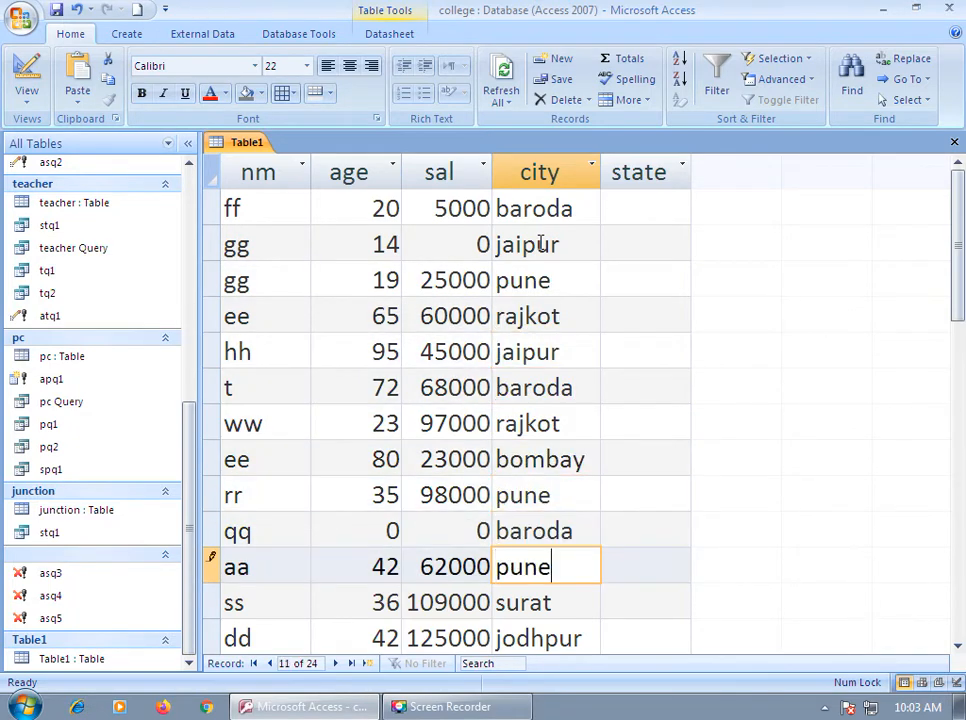
# Step: Enter bombay in the empty city field of the record ll
pyautogui.press('Up')
pyautogui.press('Up')
pyautogui.press('Up')
pyautogui.press('Down')
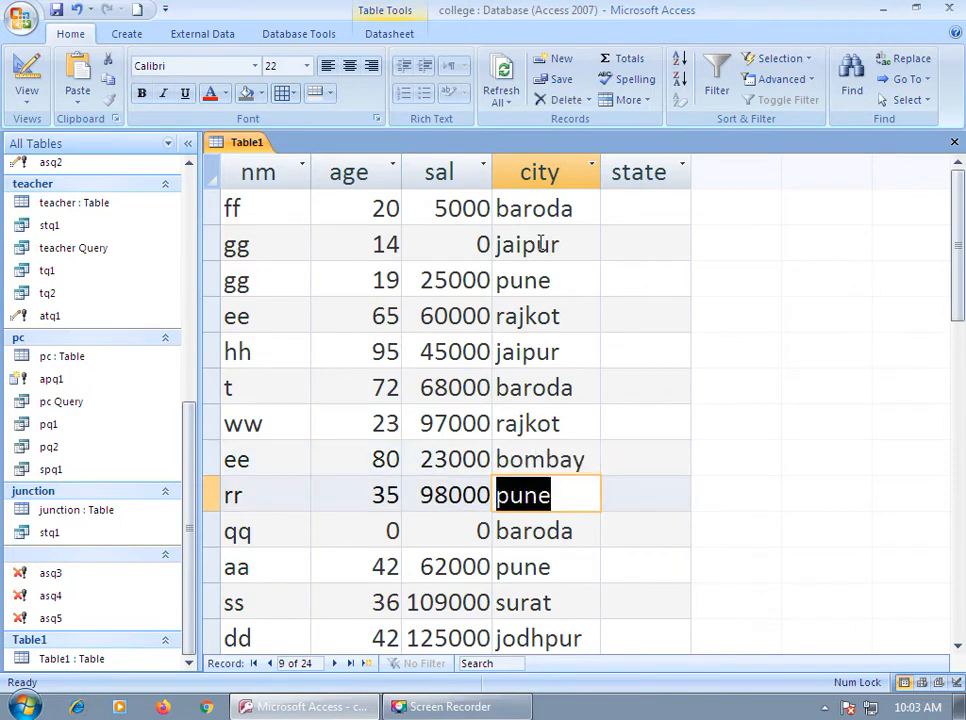
pyautogui.press('Down')
pyautogui.press('Down')
pyautogui.press('Down')
pyautogui.press('Down')
pyautogui.press('Down')
pyautogui.press('Down')
pyautogui.press('Down')
pyautogui.press('Down')
pyautogui.press('Down')
pyautogui.press('Down')
pyautogui.press('Down')
pyautogui.press('Up')
pyautogui.press('Up')
pyautogui.press('Up')
pyautogui.write('bombay')
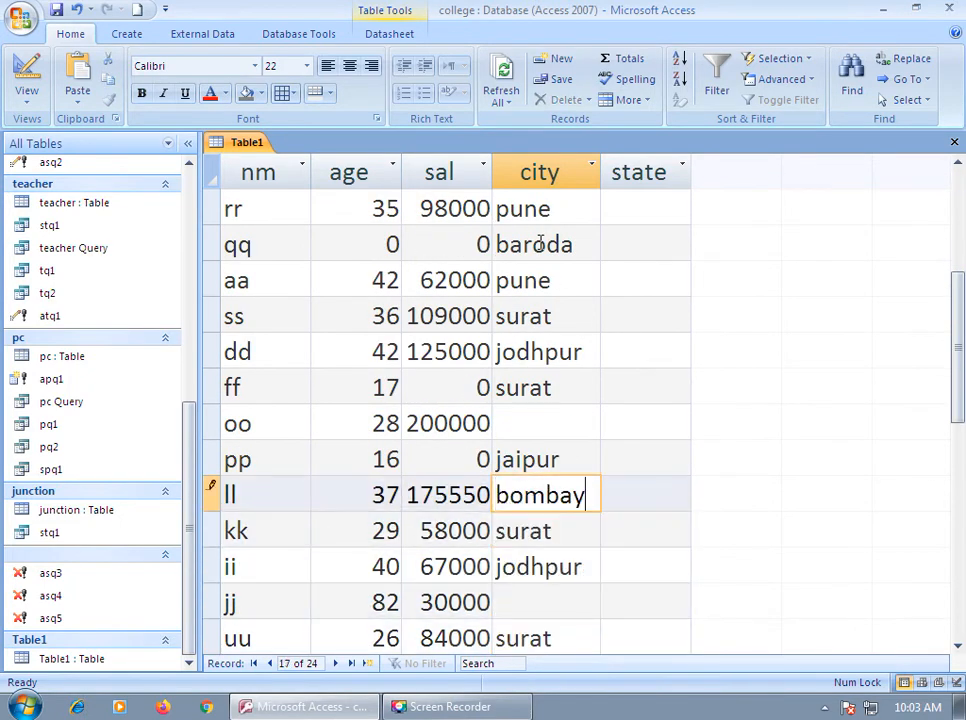
# Step: Enter bombay in the empty city field of the record oo
pyautogui.press('Up')
pyautogui.press('Up')
pyautogui.write('bombay')
# Step: Enter jaipur in the empty city field of the record jj
pyautogui.press('Down')
pyautogui.press('Down')
pyautogui.press('Up')
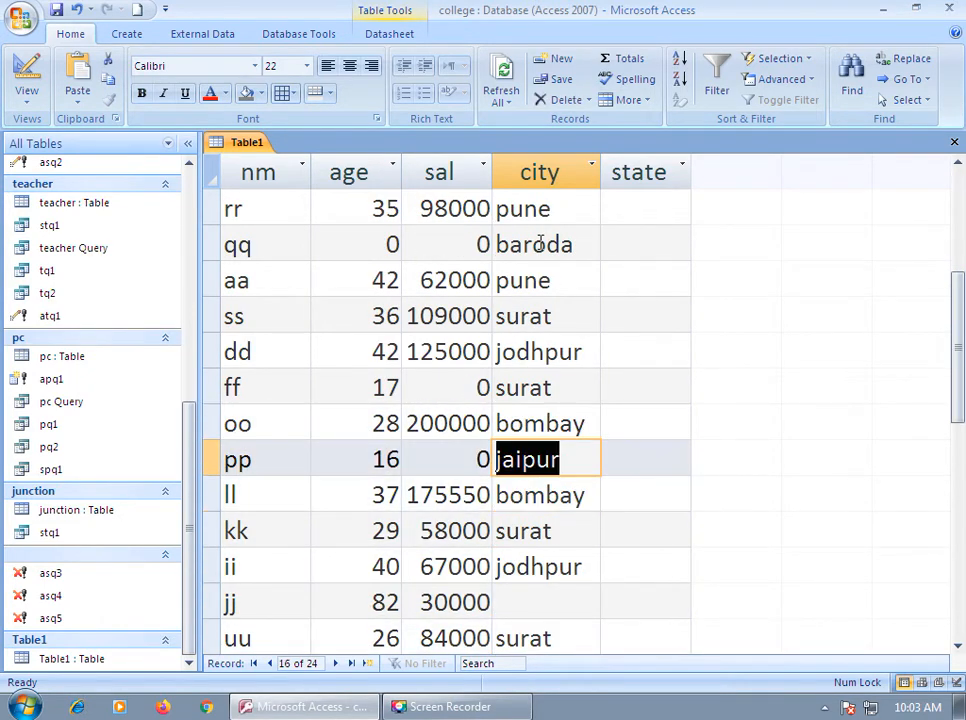
pyautogui.press('Down')
pyautogui.press('Down')
pyautogui.press('Down')
pyautogui.press('Down')
pyautogui.write('jaipur')
# Step: Check the city values of the records around the empty city field of the record mm
pyautogui.press('Down')
pyautogui.press('Down')
pyautogui.press('Down')
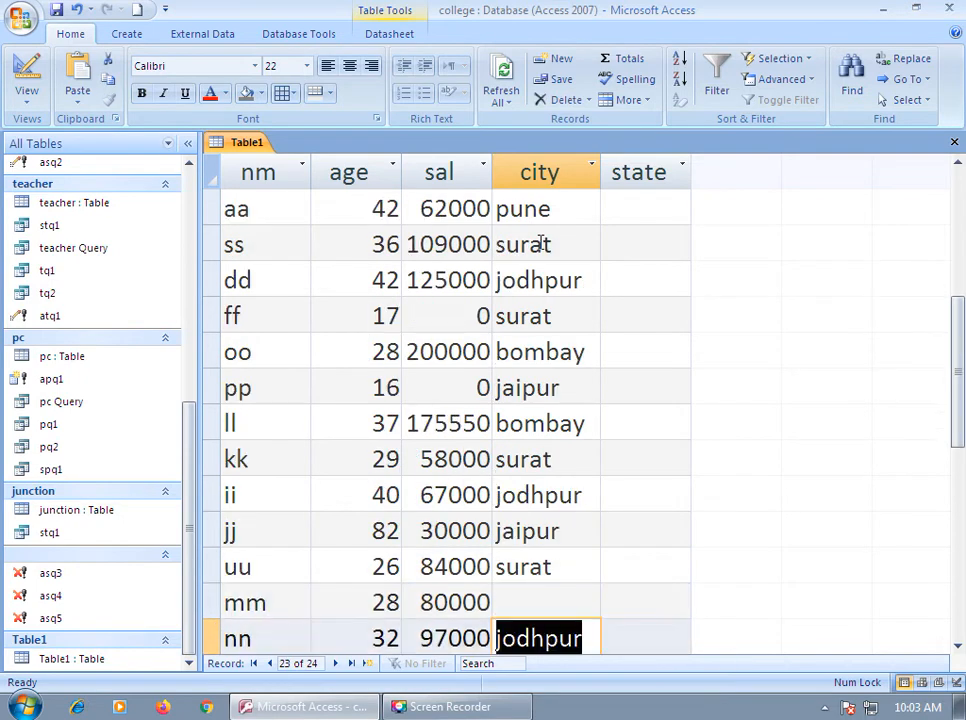
pyautogui.press('Up')
pyautogui.press('Down')
pyautogui.press('Up')
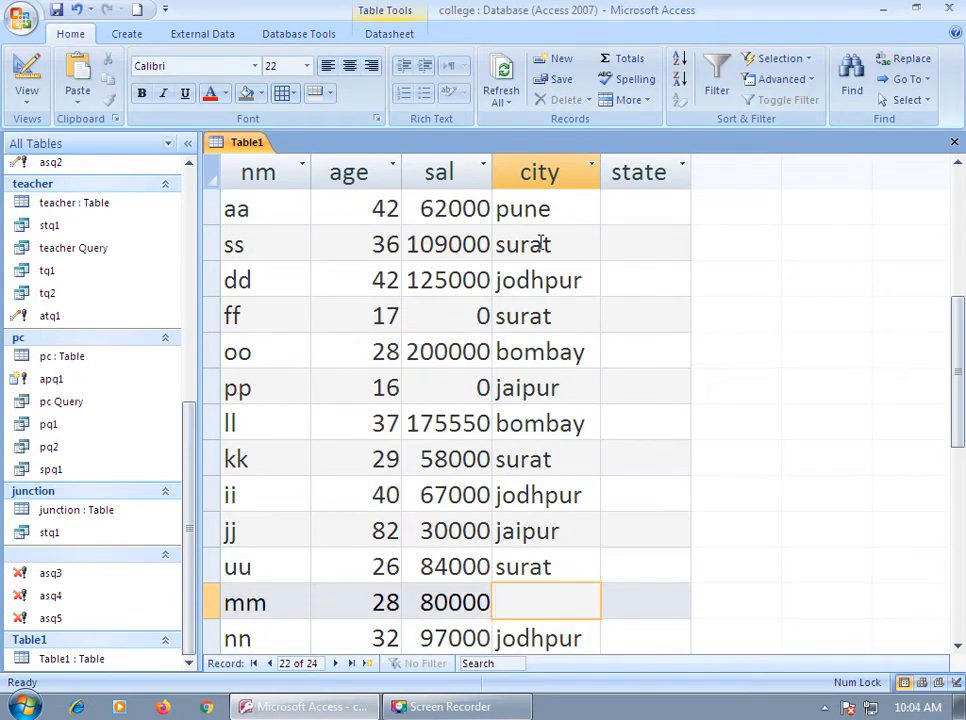
pyautogui.press('Up')
pyautogui.press('Up')
pyautogui.press('Up')
pyautogui.press('Up')
pyautogui.press('Up')
pyautogui.press('Down')
pyautogui.press('Down')
pyautogui.press('Down')
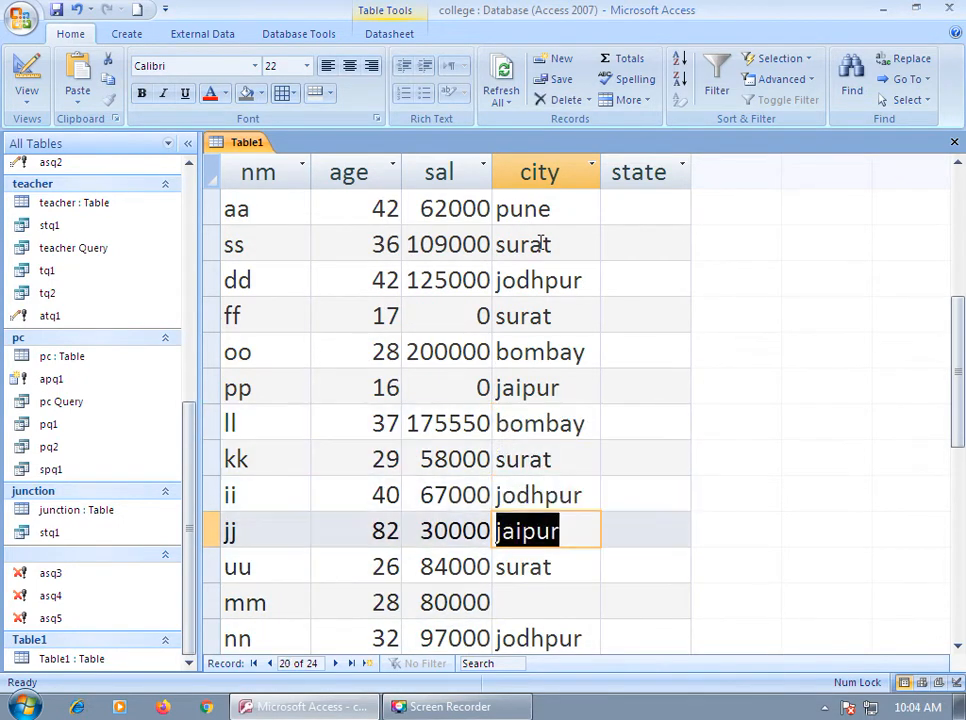
# Step: Set the city of the mm record to bombay
pyautogui.press('Down')
pyautogui.press('Down')
pyautogui.write('bombay')
# Step: Enter gujarat as the state of the table's first record, ff in baroda
pyautogui.press('Up')
pyautogui.press('Up')
pyautogui.press('Up')
pyautogui.press('Up')
pyautogui.press('Up')
pyautogui.press('Up')
pyautogui.press('Up')
pyautogui.press('Up')
pyautogui.press('Up')
pyautogui.press('Up')
pyautogui.press('Up')
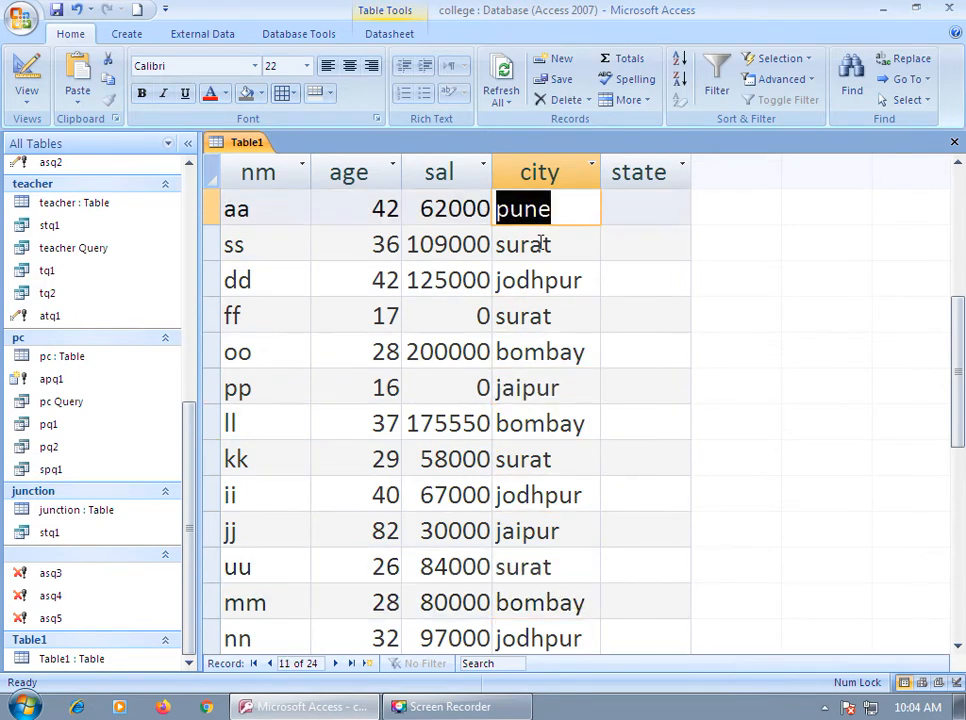
pyautogui.press('Up')
pyautogui.press('Up')
pyautogui.press('Up')
pyautogui.press('Up')
pyautogui.press('Up')
pyautogui.press('Up')
pyautogui.press('Up')
pyautogui.press('Up')
pyautogui.press('Up')
pyautogui.press('Up')
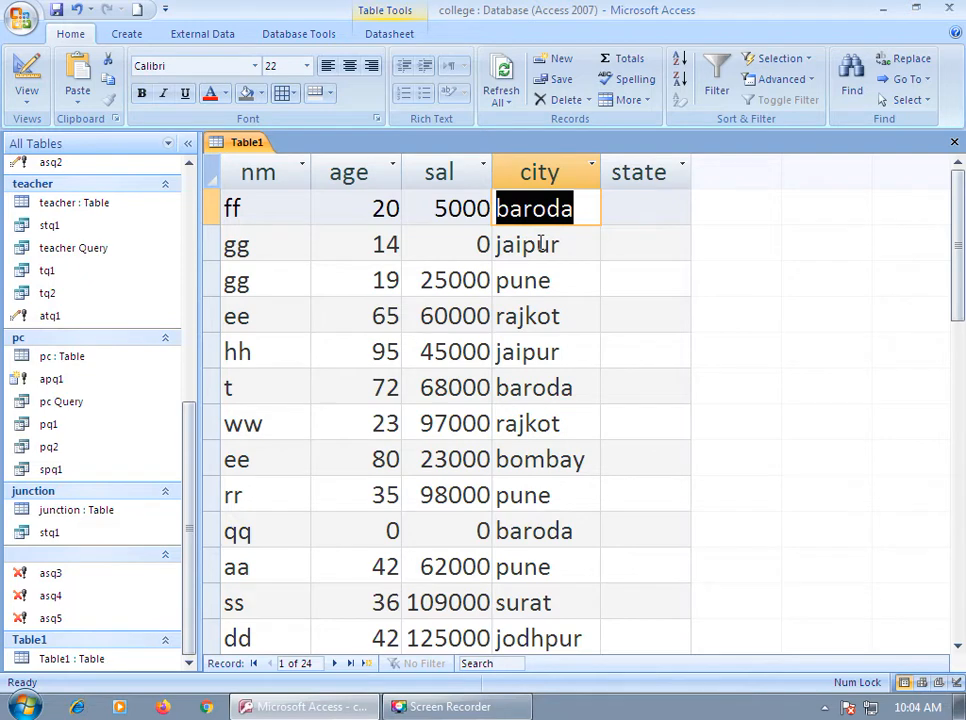
pyautogui.press('Right')
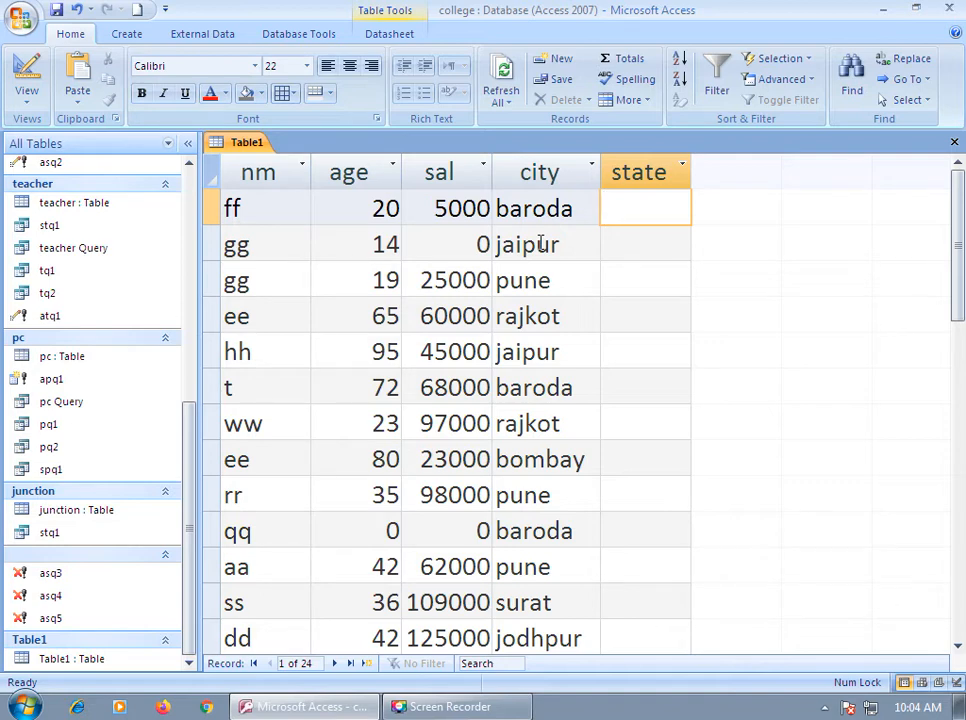
pyautogui.write('guj')
pyautogui.press('Down')
pyautogui.press('Up')
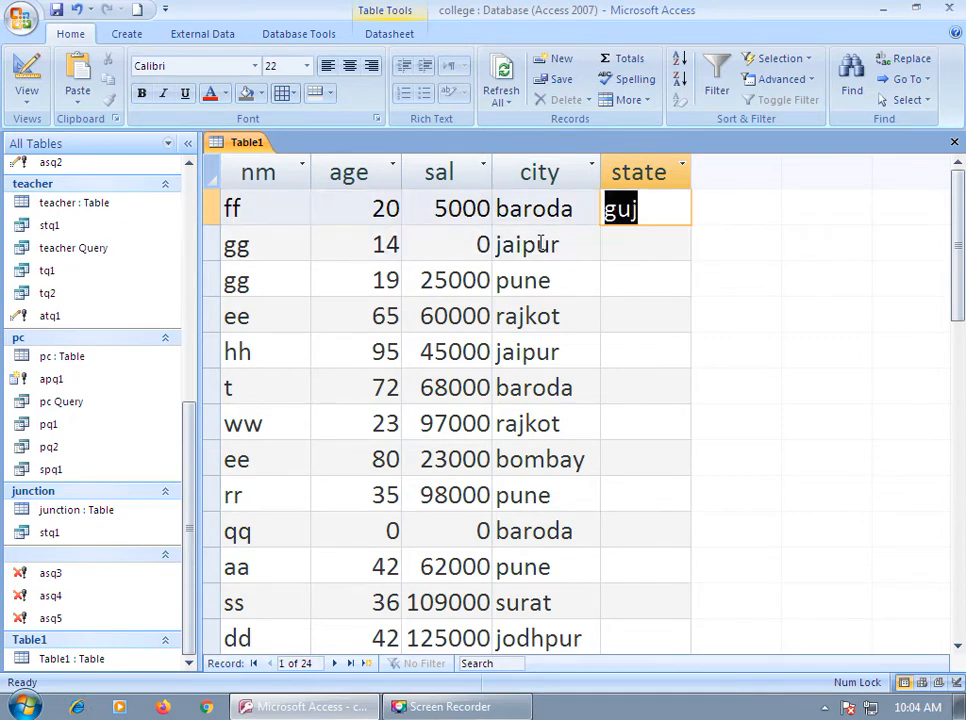
pyautogui.press('Down')
pyautogui.press('Up')
pyautogui.write('gujarat')
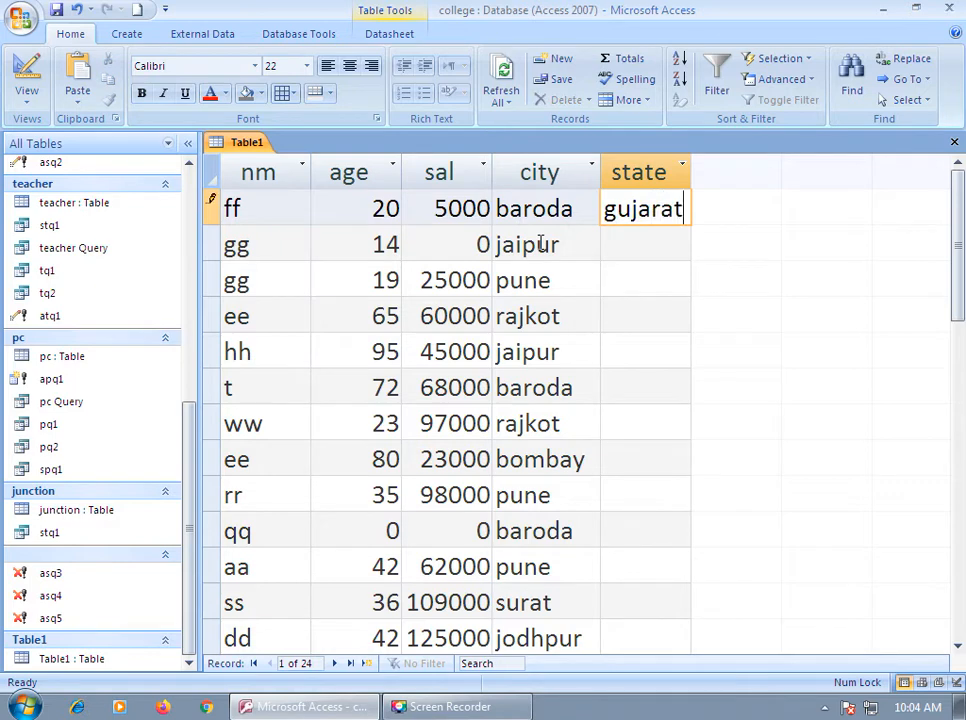
# Step: Copy the gujarat value into the state of the ee (rajkot), t (baroda) and ww (rajkot) records
pyautogui.press('Down')
pyautogui.press('Up')
pyautogui.hotkey('ctrl', 'c')
pyautogui.press('Down')
pyautogui.press('Down')
pyautogui.press('Down')
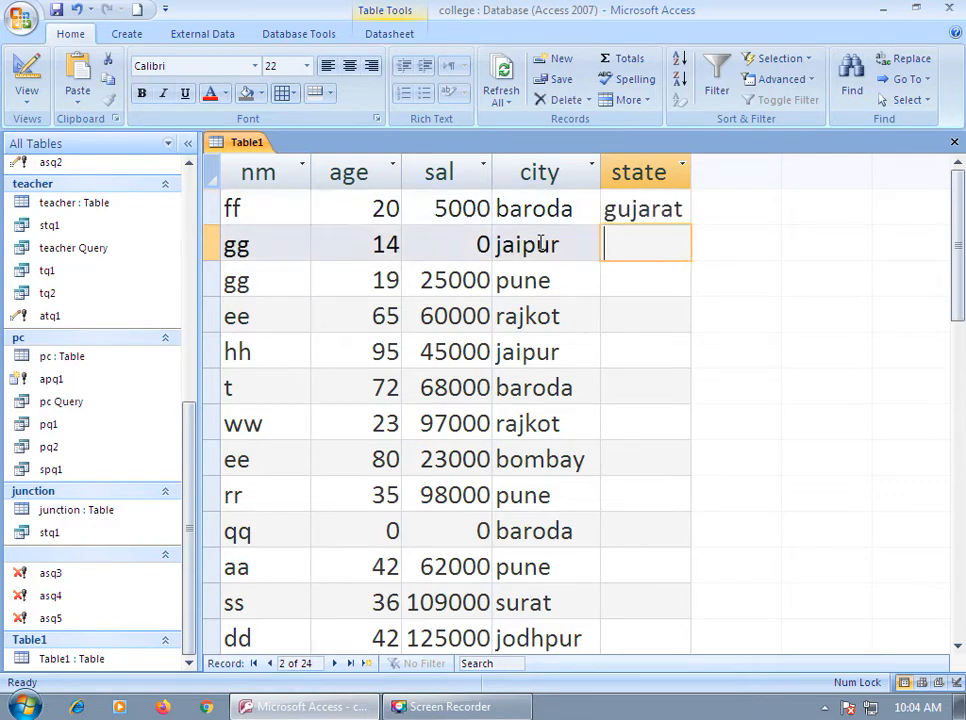
pyautogui.hotkey('ctrl', 'v')
pyautogui.press('Down')
pyautogui.press('Down')
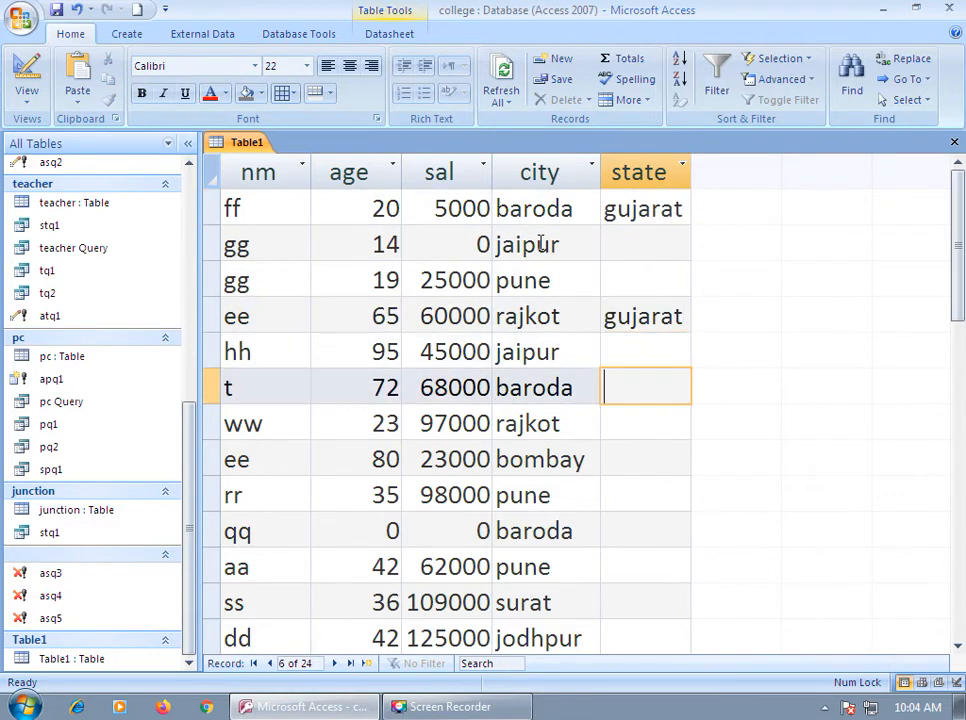
pyautogui.hotkey('ctrl', 'v')
pyautogui.press('Down')
pyautogui.hotkey('ctrl', 'v')
# Step: Paste gujarat as the state of the qq record in baroda and the ss and ff records in surat
pyautogui.press('Down')
pyautogui.press('Down')
pyautogui.press('Down')
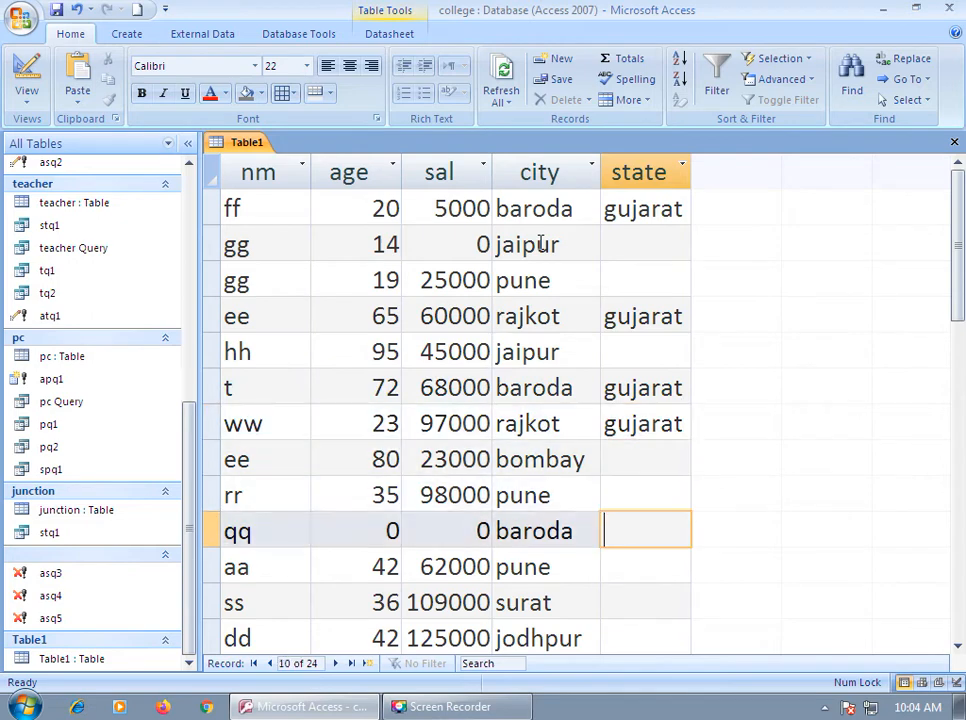
pyautogui.hotkey('ctrl', 'v')
pyautogui.press('Down')
pyautogui.press('Down')
pyautogui.hotkey('ctrl', 'v')
pyautogui.press('Down')
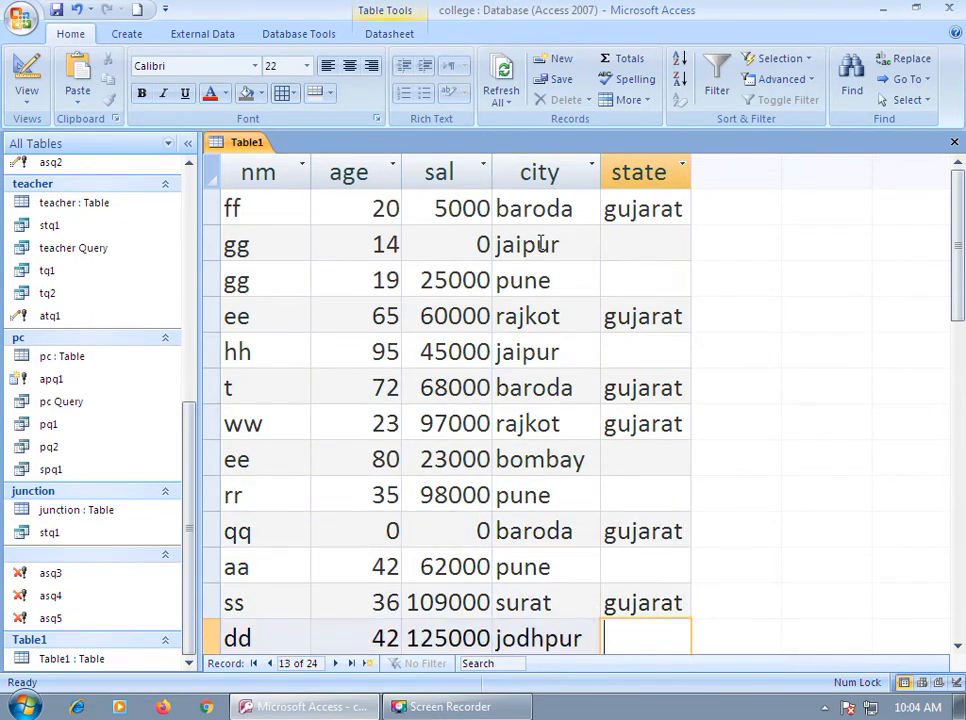
pyautogui.press('Down')
pyautogui.press('Down')
pyautogui.press('Up')
pyautogui.hotkey('ctrl', 'v')
# Step: Paste gujarat as the state of the uu record in surat
pyautogui.press('Down')
pyautogui.press('Down')
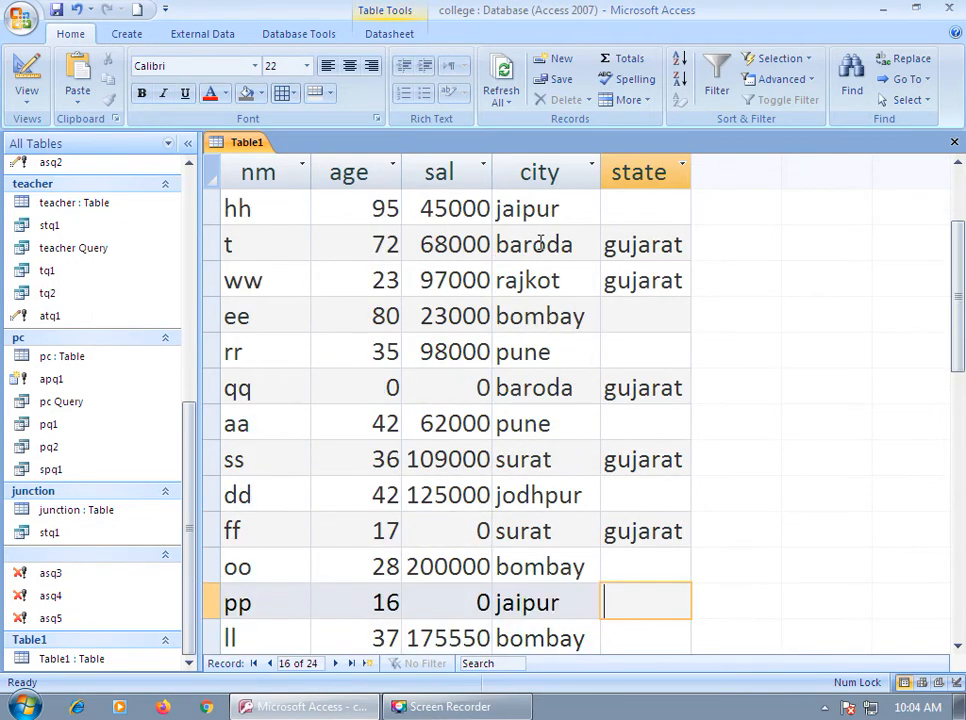
pyautogui.press('Down')
pyautogui.press('Down')
pyautogui.press('Down')
pyautogui.press('Down')
pyautogui.press('Down')
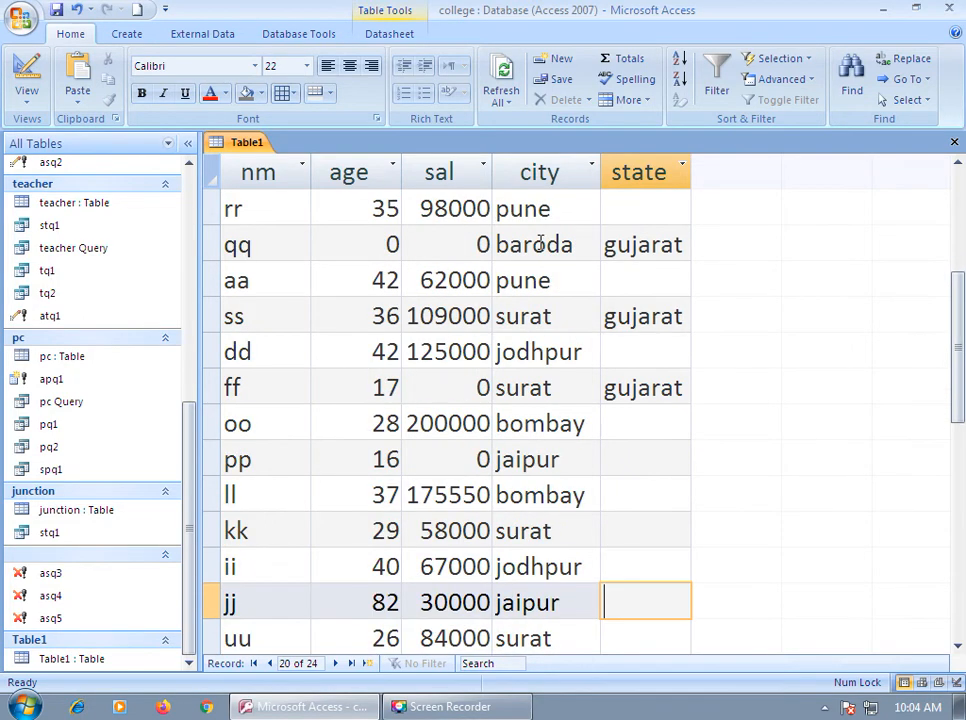
pyautogui.hotkey('ctrl', 'v')
pyautogui.press('Down')
pyautogui.press('Down')
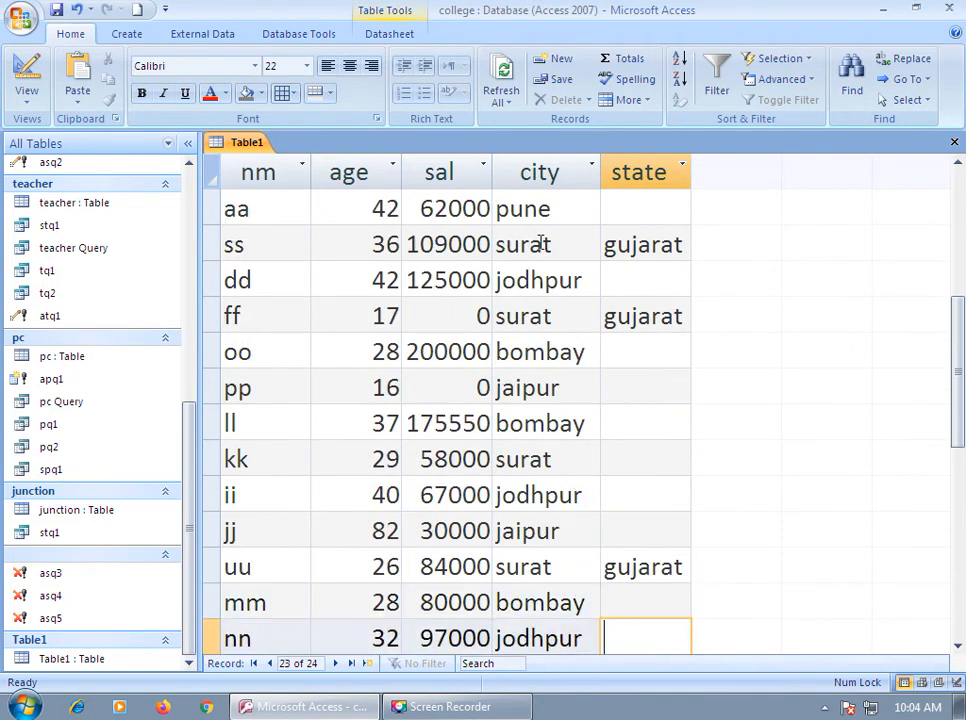
pyautogui.press('Down')
pyautogui.press('Up')
pyautogui.press('Down')
pyautogui.press('Down')
pyautogui.press('Up')
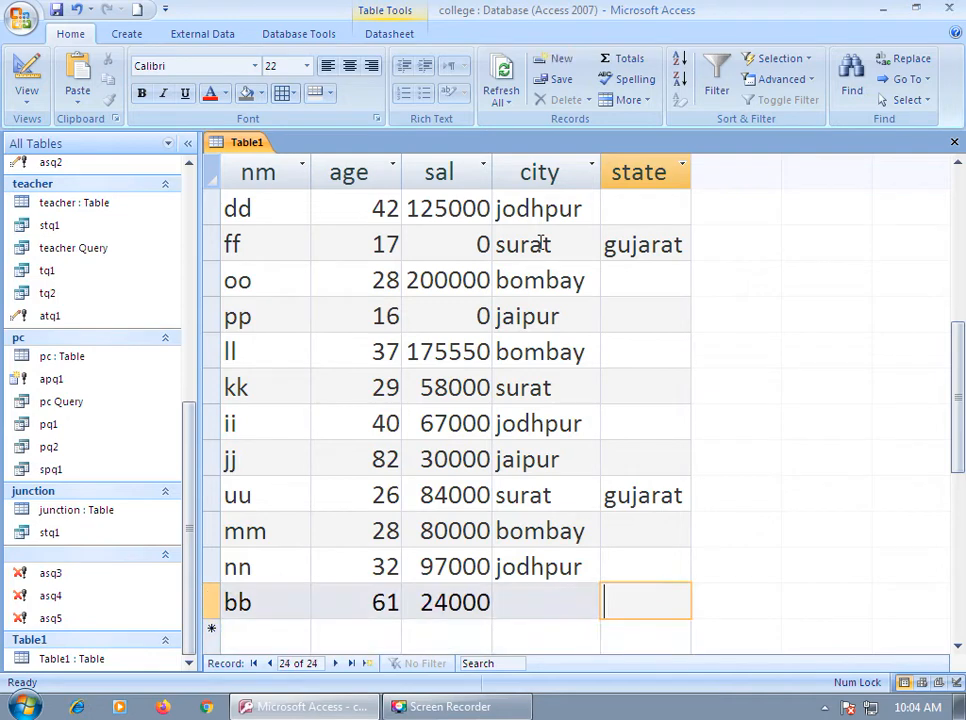
pyautogui.press('Down')
pyautogui.press('Up')
pyautogui.press('Up')
pyautogui.hotkey('ctrl', 'v')
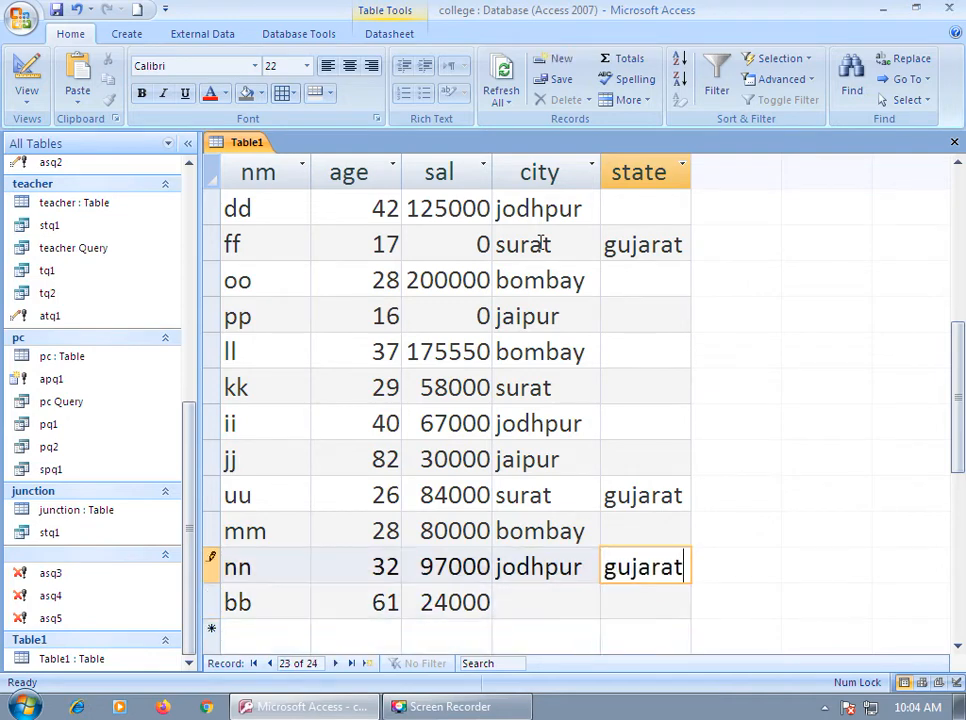
pyautogui.press('BackSpace')
pyautogui.press('BackSpace')
pyautogui.press('BackSpace')
pyautogui.press('BackSpace')
pyautogui.press('BackSpace')
pyautogui.press('BackSpace')
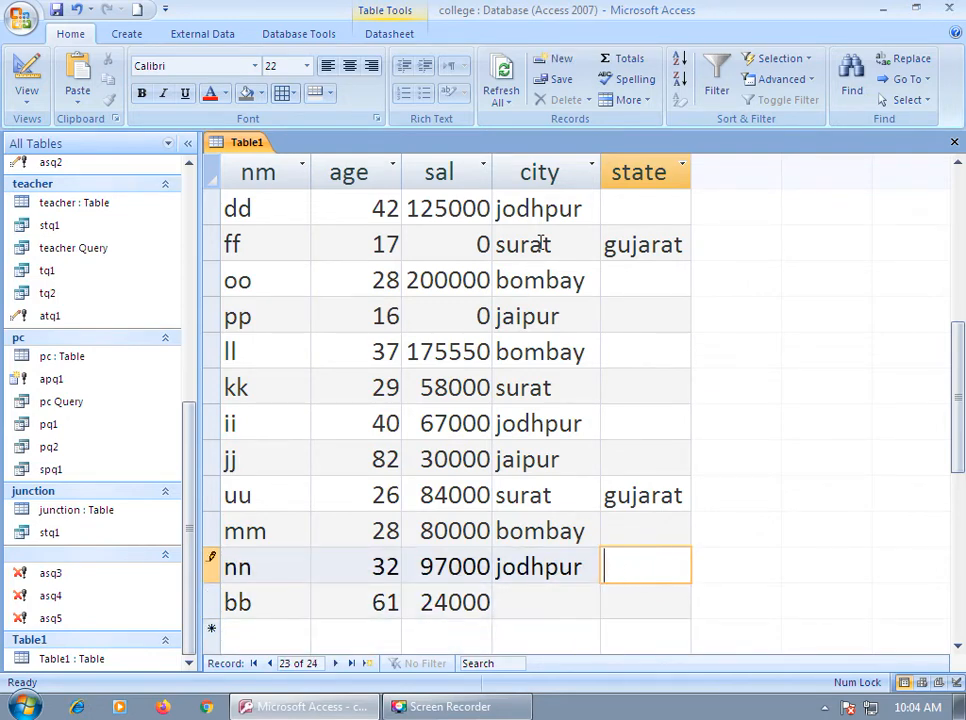
# Step: Complete the bb record with gujarat as the state and rajkot as the city
pyautogui.press('Down')
pyautogui.hotkey('ctrl', 'v')
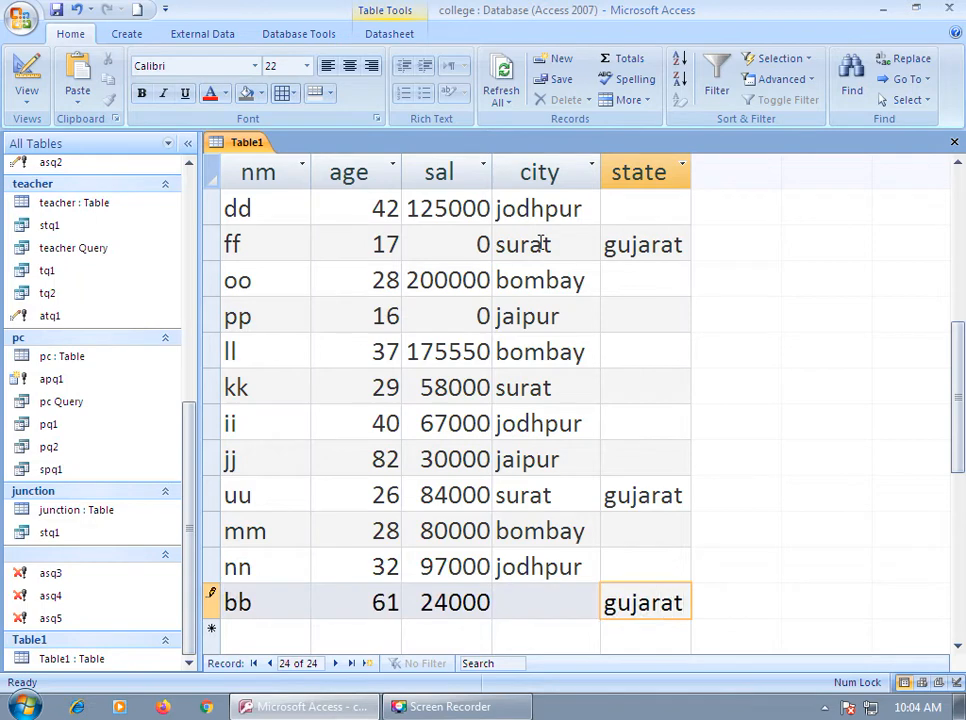
pyautogui.write('\\')
pyautogui.press('Escape')
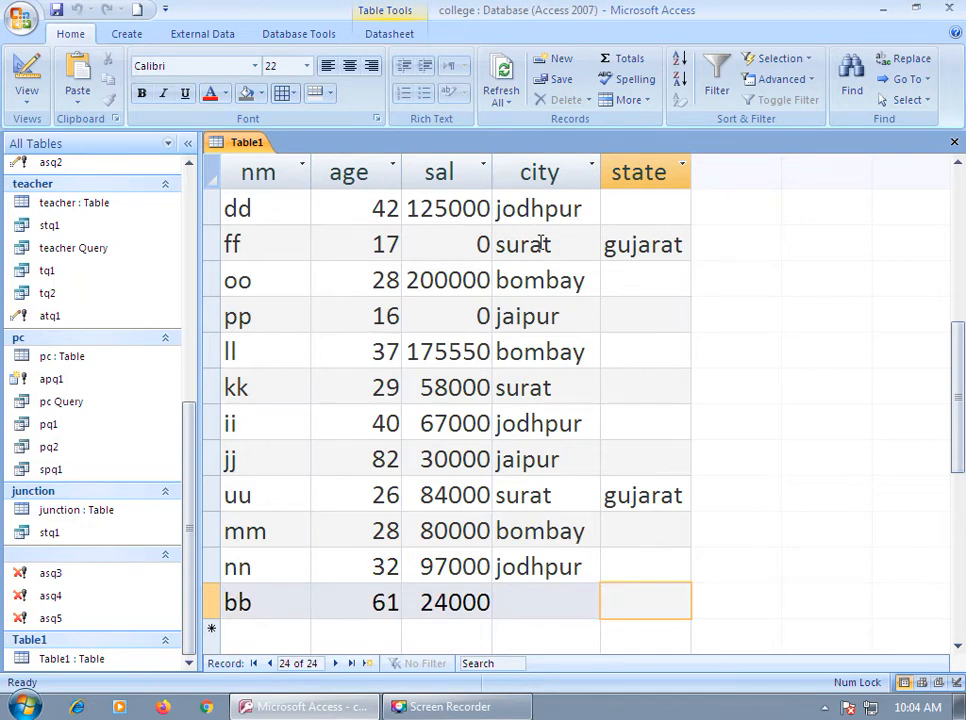
pyautogui.hotkey('ctrl', 'v')
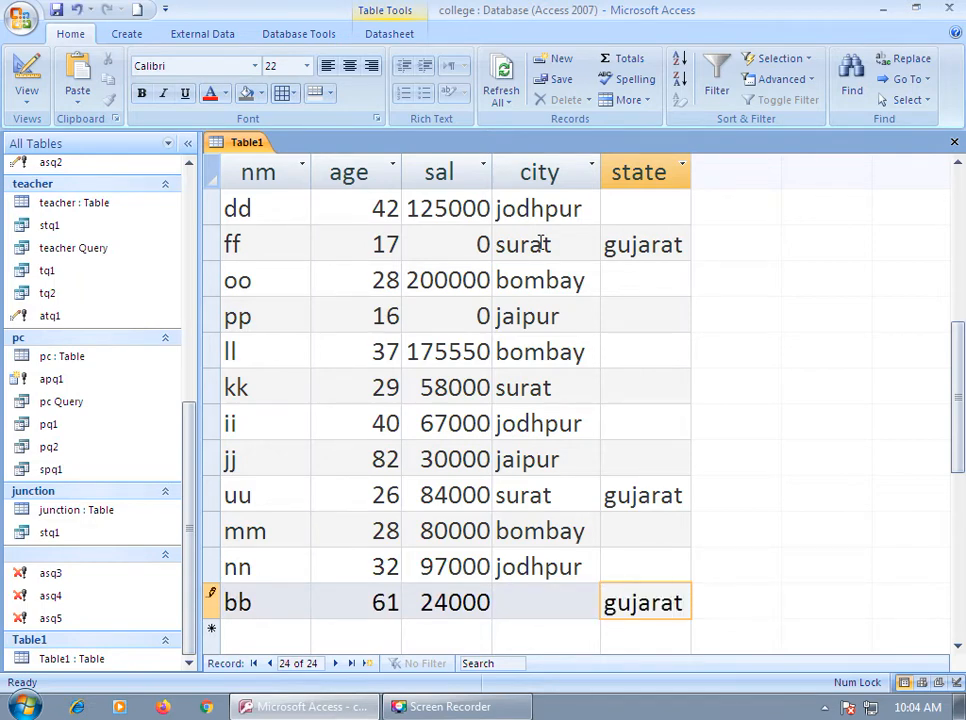
pyautogui.press('Tab')
pyautogui.press('Tab')
pyautogui.press('Tab')
pyautogui.press('Tab')
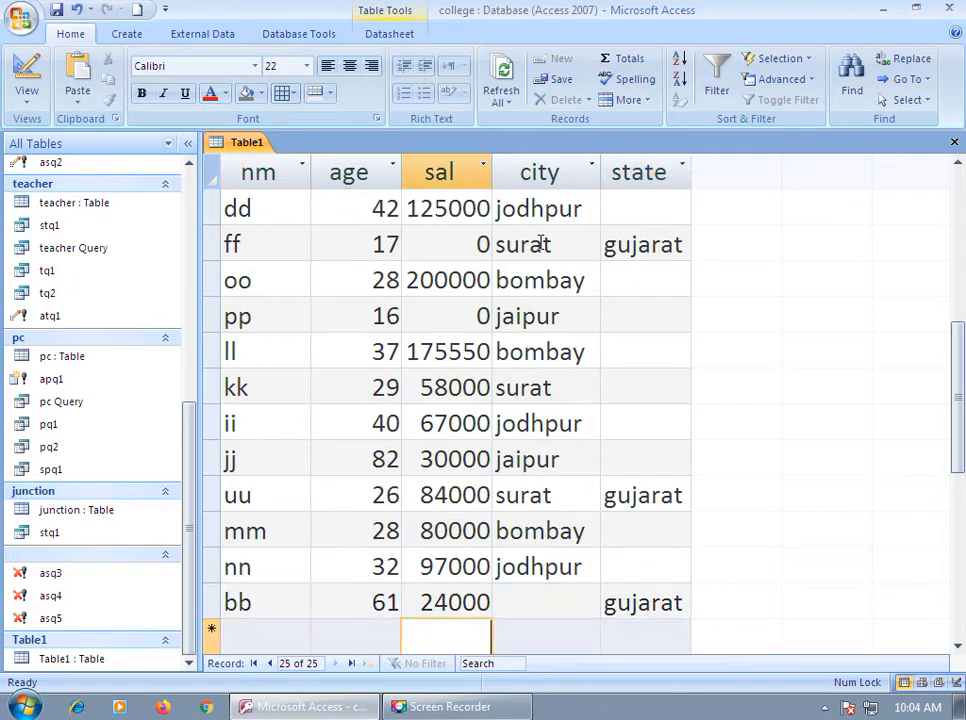
pyautogui.press('Up')
pyautogui.write('rajkot')
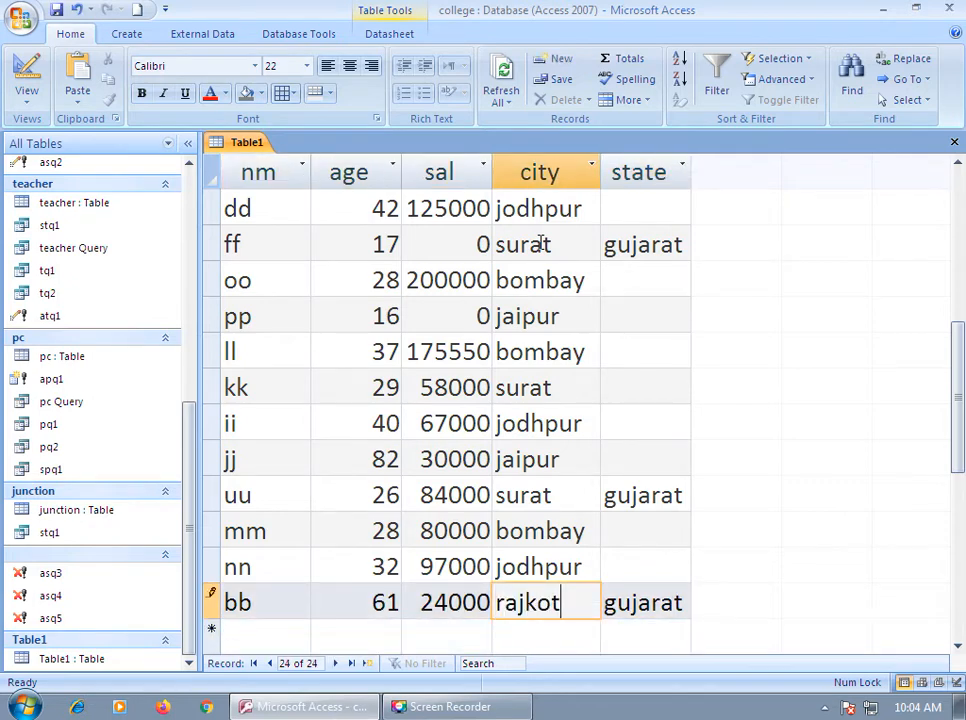
# Step: Enter maharashtra as the state of the ee record in bombay, copy it, and widen the state column to fit
pyautogui.press('Up')
pyautogui.press('Up')
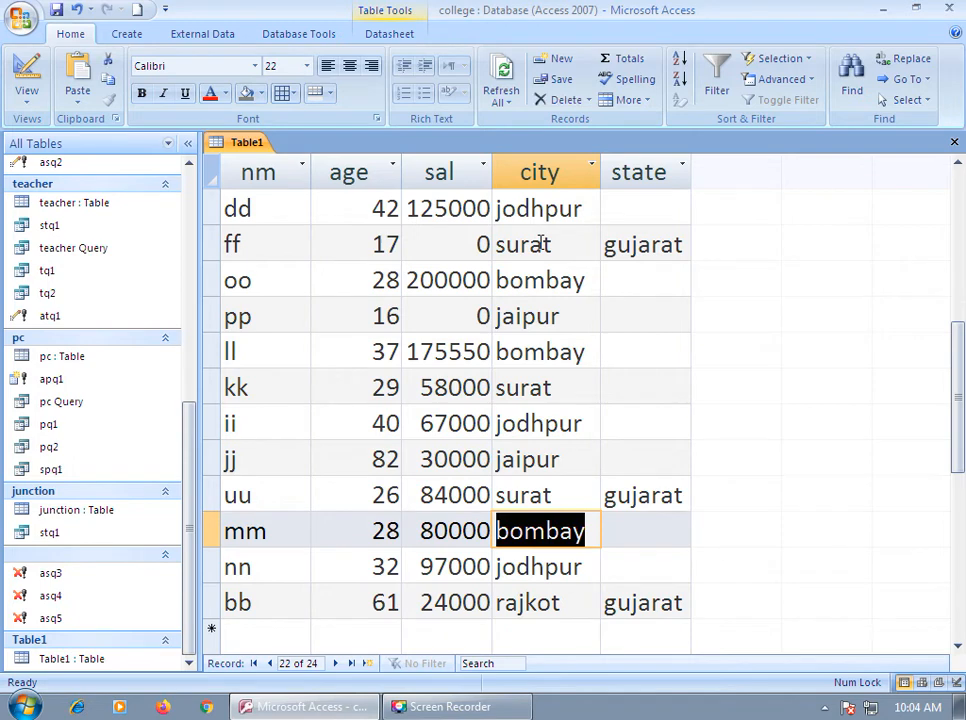
pyautogui.press('Up')
pyautogui.press('Up')
pyautogui.press('Up')
pyautogui.press('Up')
pyautogui.press('Up')
pyautogui.press('Up')
pyautogui.press('Up')
pyautogui.press('Up')
pyautogui.press('Up')
pyautogui.press('Up')
pyautogui.press('Up')
pyautogui.press('Up')
pyautogui.press('Up')
pyautogui.press('Up')
pyautogui.press('Up')
pyautogui.press('Down')
pyautogui.press('Tab')
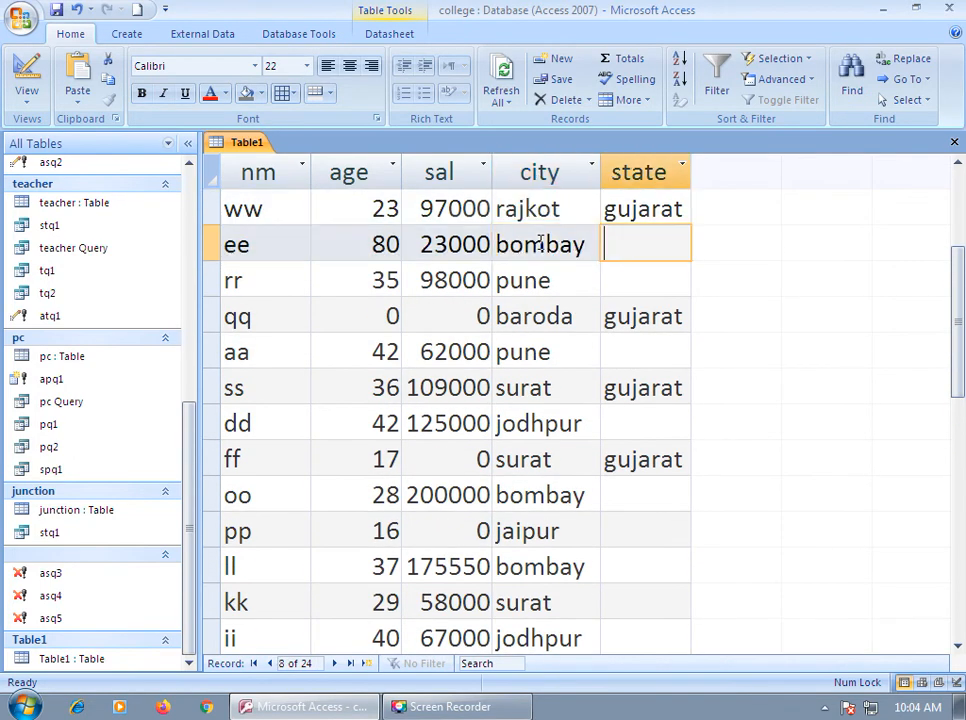
pyautogui.write('maha')
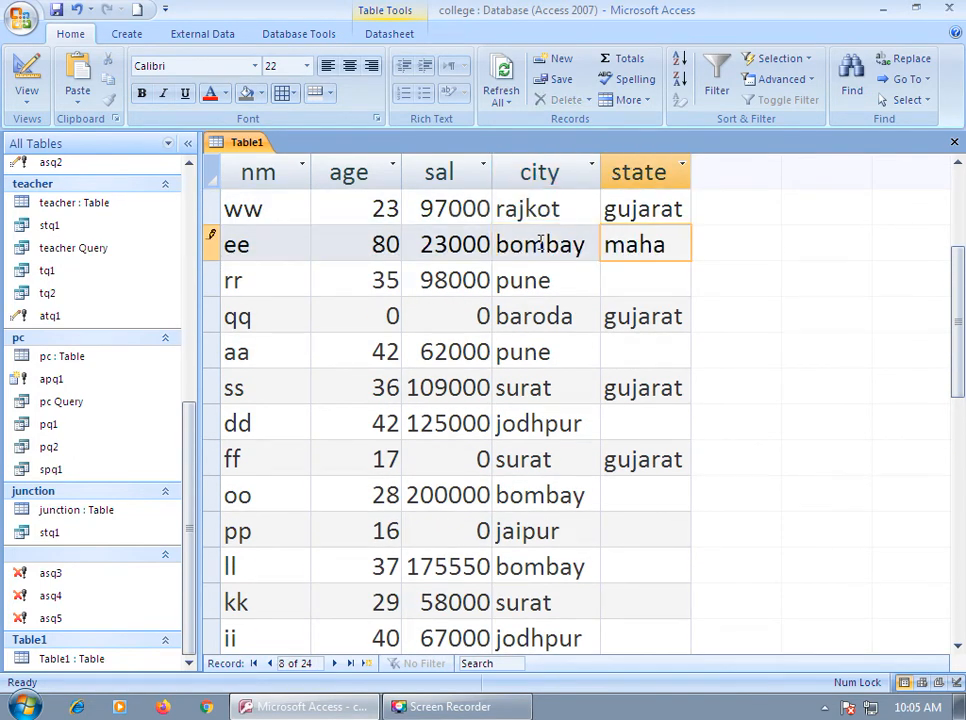
pyautogui.write('rashtra')
pyautogui.press('Up')
pyautogui.press('Down')
pyautogui.hotkey('ctrl', 'c')
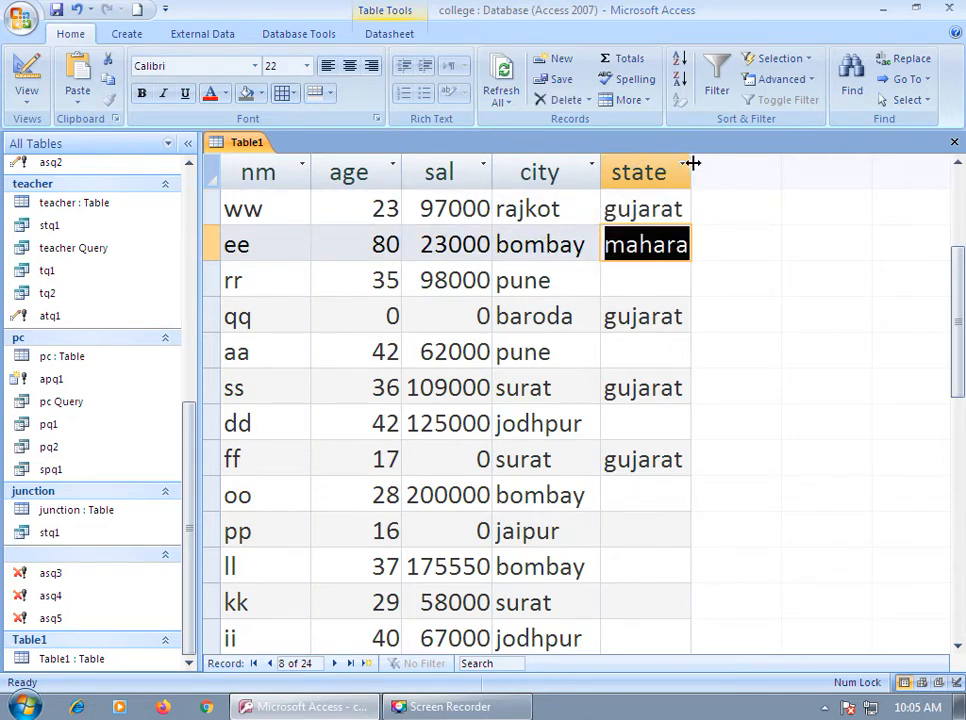
pyautogui.moveTo(691, 164); pyautogui.dragTo(762, 165)
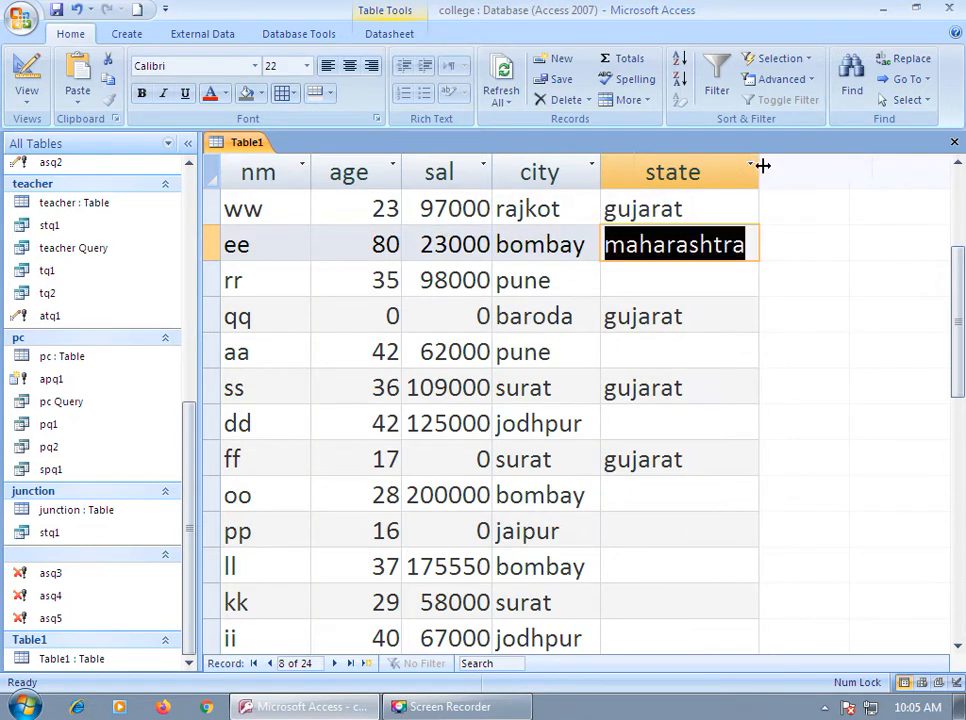
# Step: Fill in maharashtra as the state of the two pune records, rr and aa
pyautogui.press('Up')
pyautogui.press('Down')
pyautogui.press('Down')
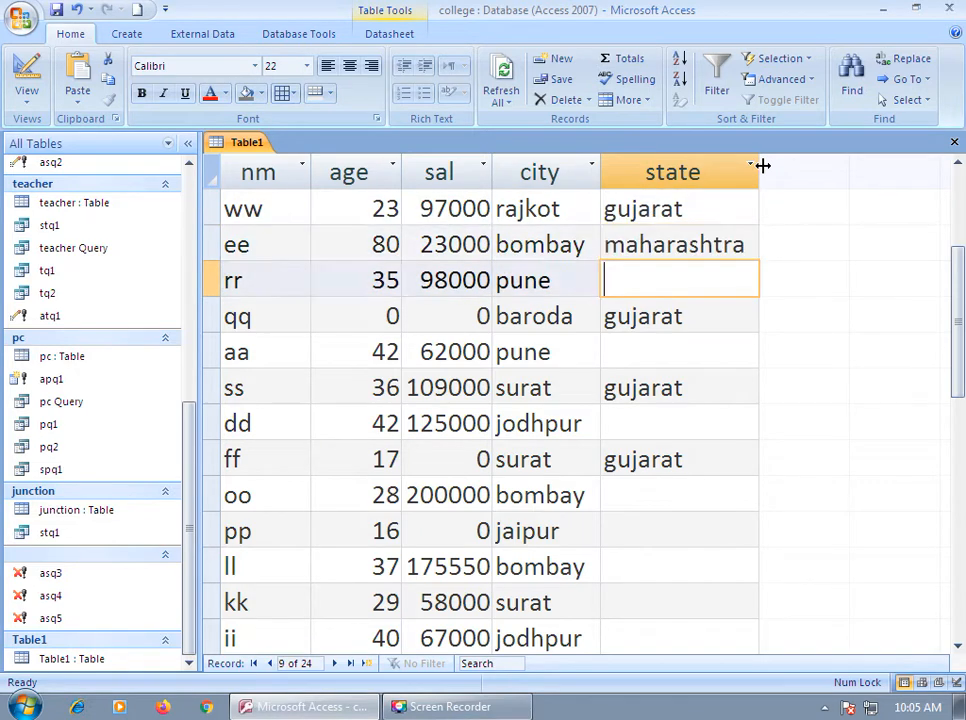
pyautogui.hotkey('ctrl', "'")
pyautogui.press('Down')
pyautogui.press('Down')
pyautogui.hotkey('ctrl', 'v')
# Step: Paste maharashtra as the state of the oo and ll records in bombay
pyautogui.press('Down')
pyautogui.press('Down')
pyautogui.press('Down')
pyautogui.press('Down')
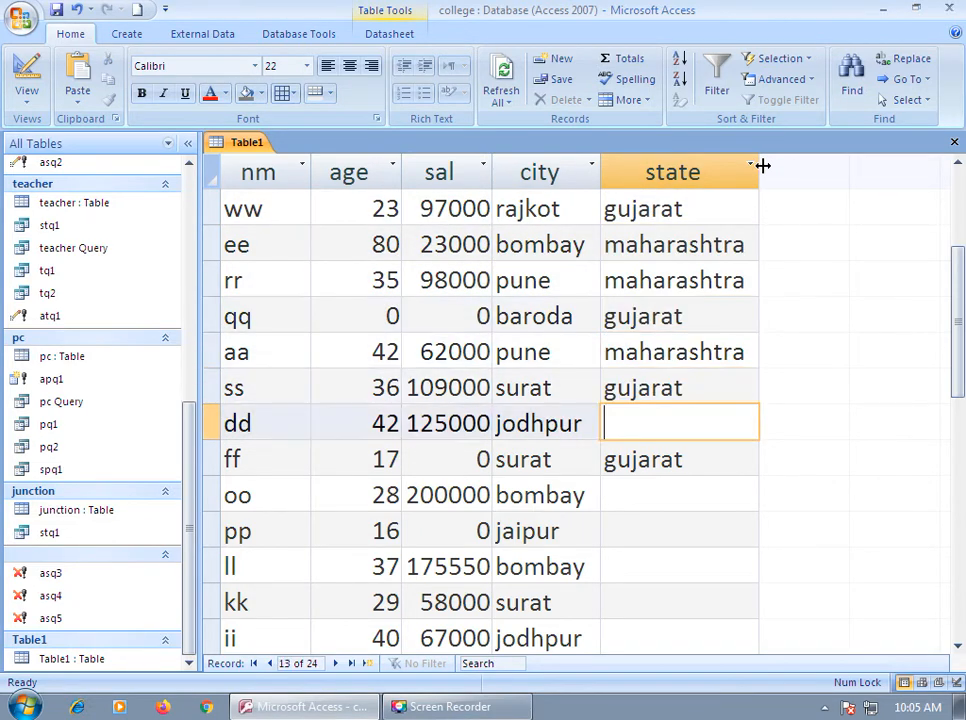
pyautogui.hotkey('ctrl', 'v')
pyautogui.press('Down')
pyautogui.press('Down')
pyautogui.hotkey('ctrl', 'v')
# Step: Paste maharashtra as the state of the mm record in bombay
pyautogui.press('Down')
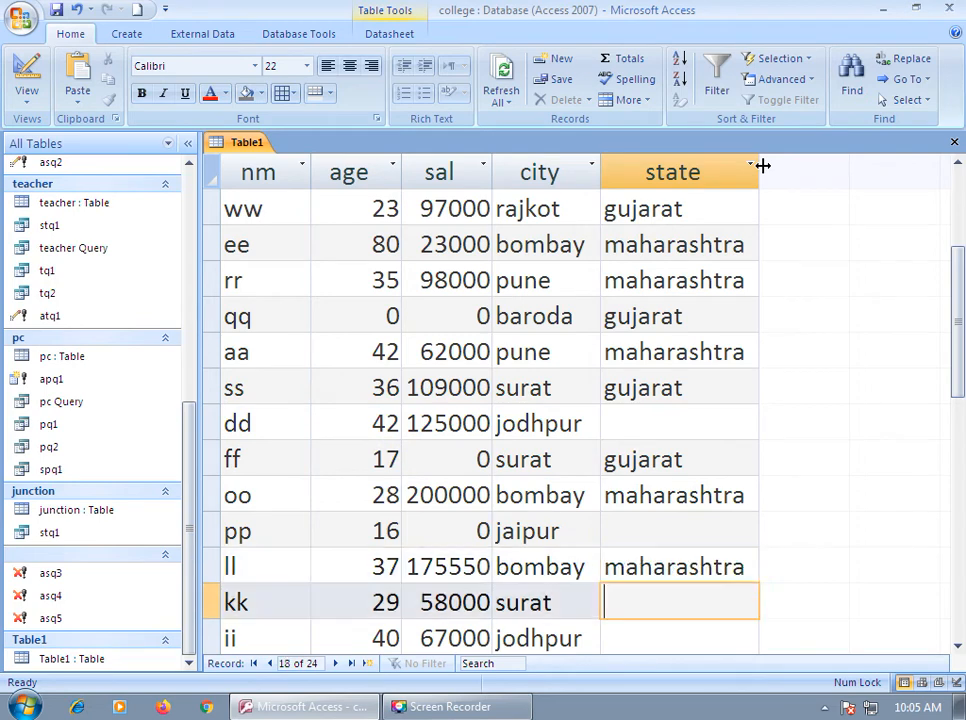
pyautogui.press('Down')
pyautogui.press('Down')
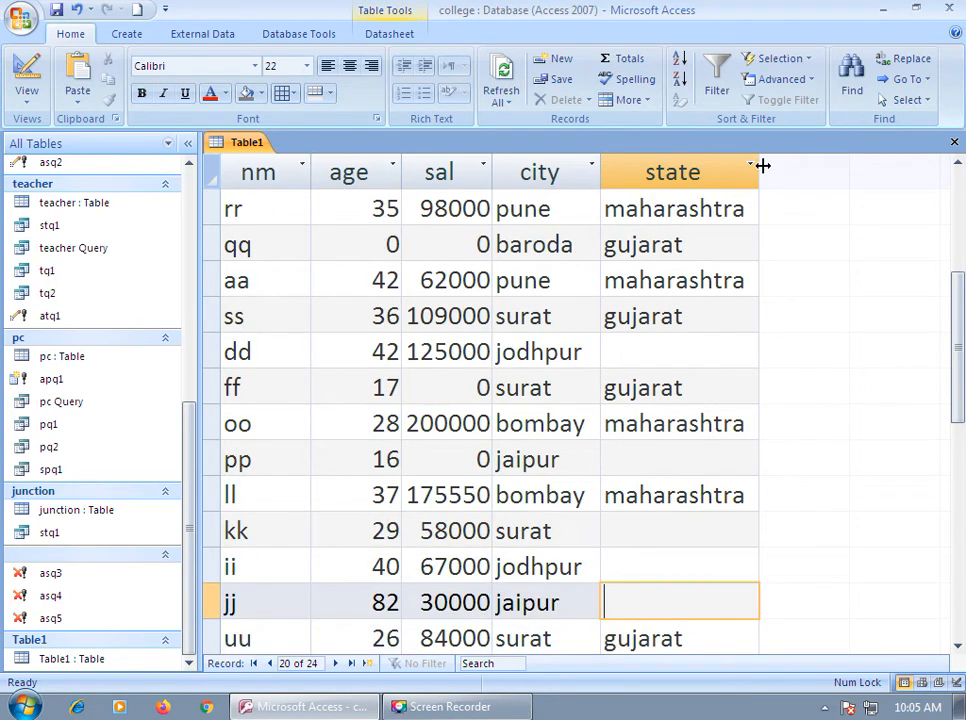
pyautogui.press('Down')
pyautogui.press('Down')
pyautogui.press('Down')
pyautogui.press('Up')
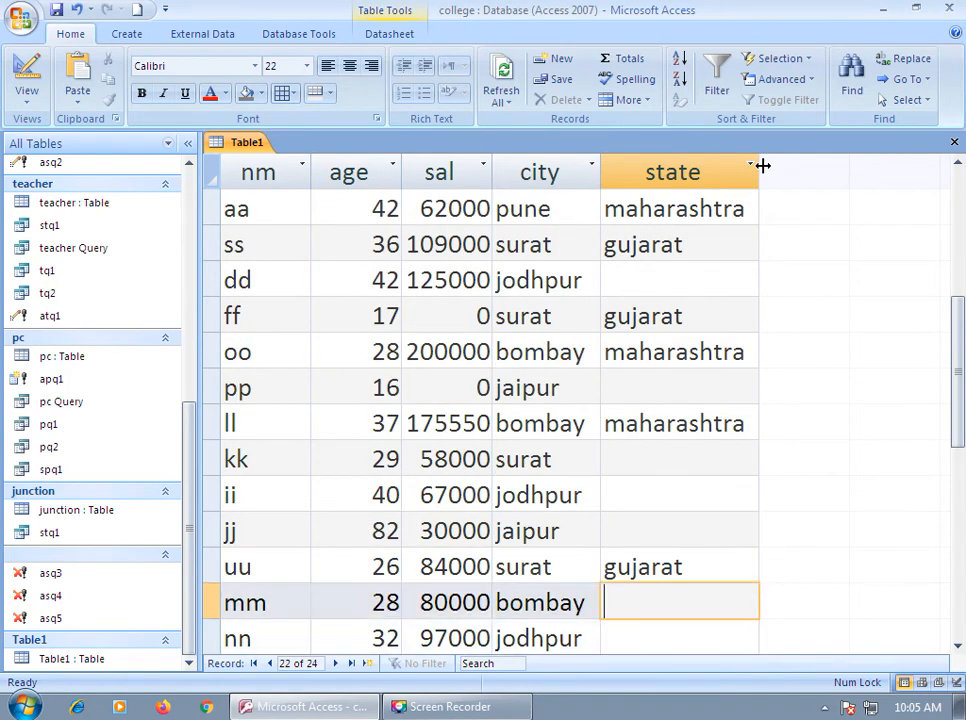
pyautogui.hotkey('ctrl', 'v')
# Step: Copy gujarat from the state of the bb record in rajkot and paste it as the state of the kk record in surat
pyautogui.press('Down')
pyautogui.press('Down')
pyautogui.press('Down')
pyautogui.press('Up')
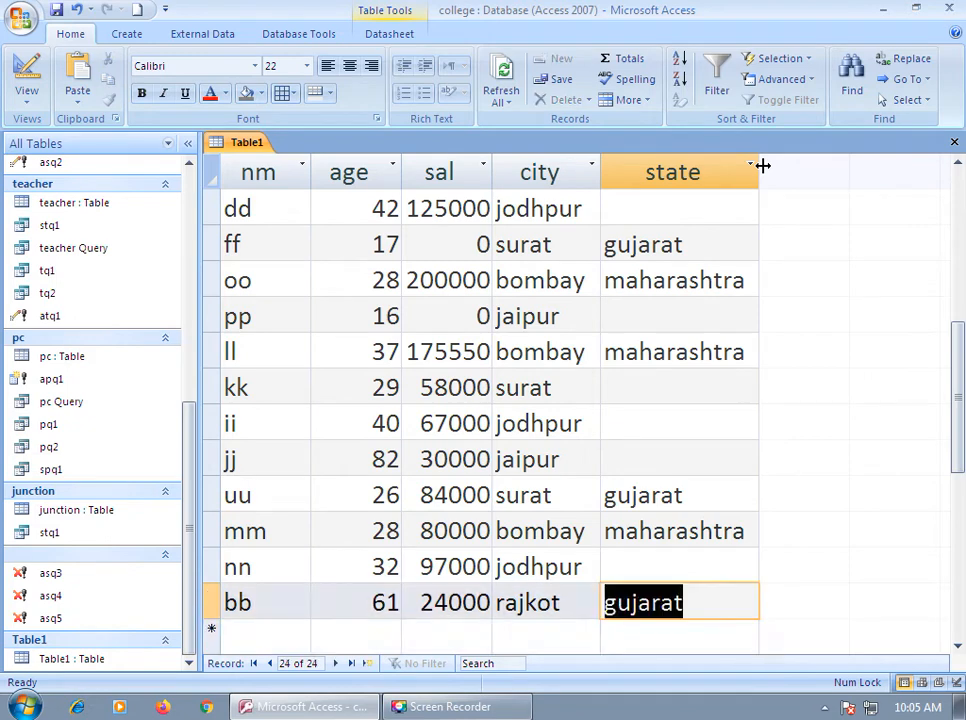
pyautogui.press('Up')
pyautogui.press('Up')
pyautogui.press('Up')
pyautogui.press('Down')
pyautogui.press('Down')
pyautogui.press('Down')
pyautogui.hotkey('ctrl', 'c')
pyautogui.press('Up')
pyautogui.press('Up')
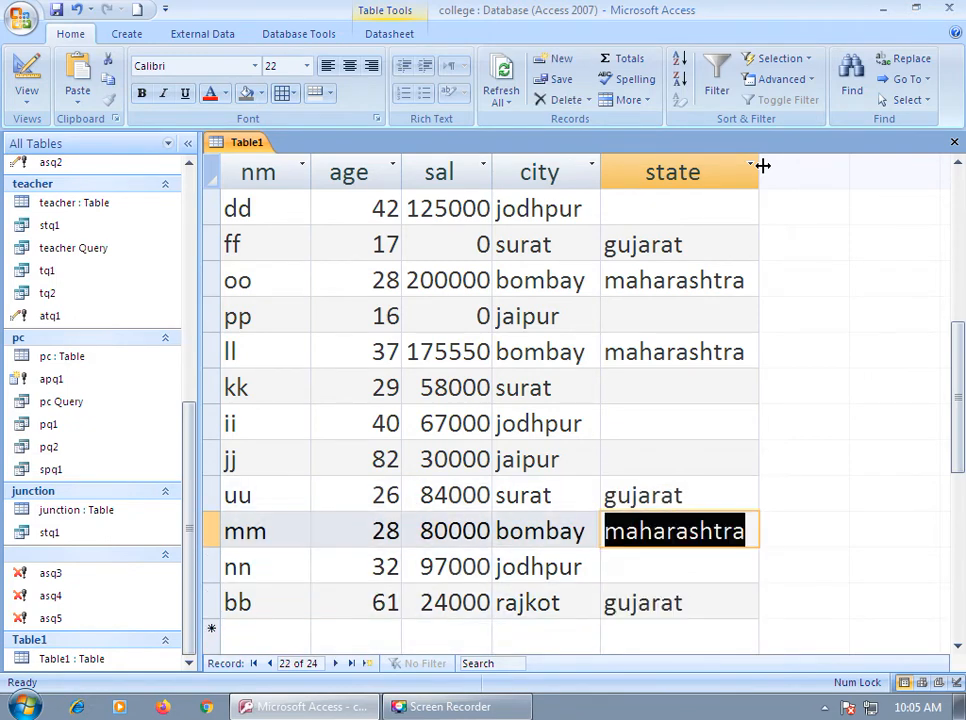
pyautogui.press('Up')
pyautogui.press('Up')
pyautogui.press('Up')
pyautogui.press('Up')
pyautogui.hotkey('ctrl', 'v')
# Step: Enter rajasthan as the state of the gg record in jaipur
pyautogui.press('Up')
pyautogui.press('Up')
pyautogui.press('Up')
pyautogui.press('Up')
pyautogui.press('Up')
pyautogui.press('Up')
pyautogui.press('Up')
pyautogui.press('Up')
pyautogui.press('Up')
pyautogui.press('Up')
pyautogui.press('Up')
pyautogui.press('Up')
pyautogui.press('Up')
pyautogui.press('Up')
pyautogui.press('Up')
pyautogui.press('Up')
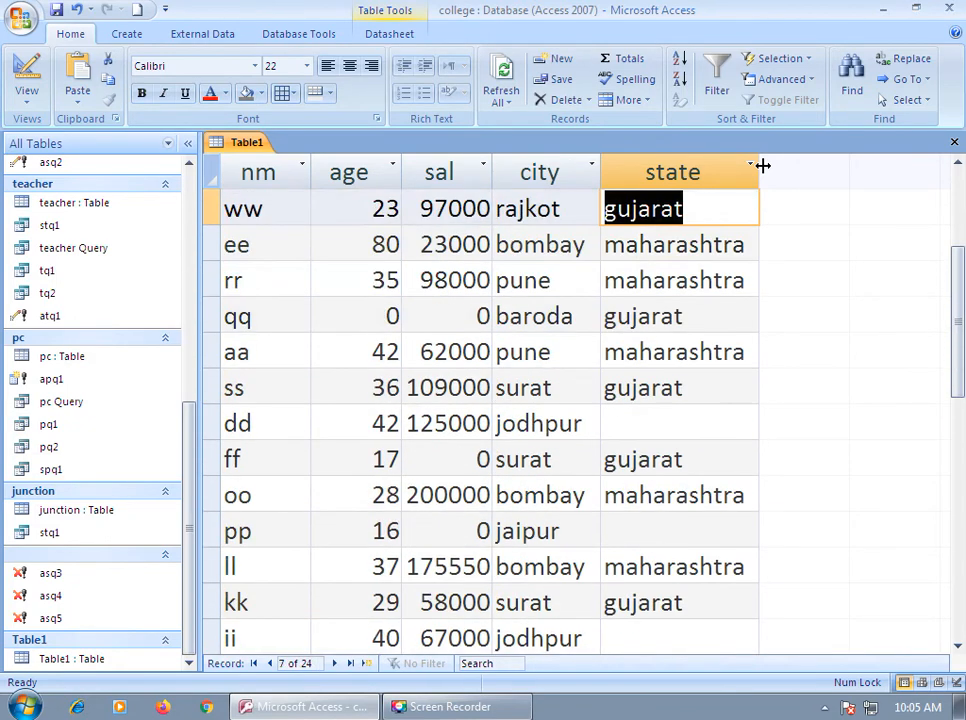
pyautogui.write('ra')
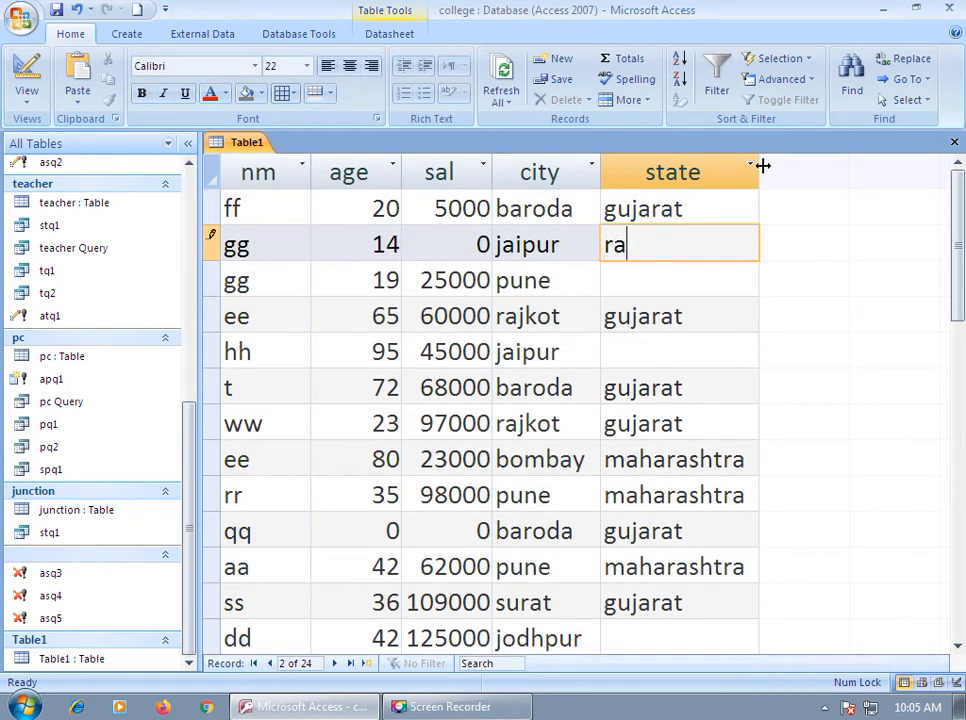
pyautogui.write('jasthan')
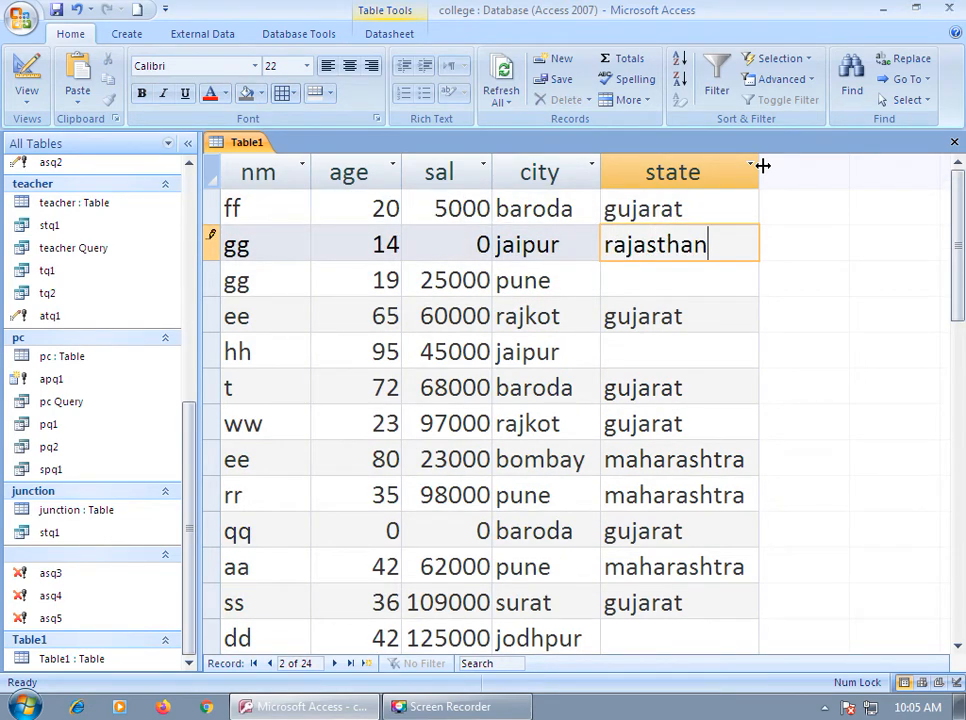
# Step: Copy rajasthan from the gg record in jaipur and paste it as the state of the hh record in jaipur
pyautogui.press('Up')
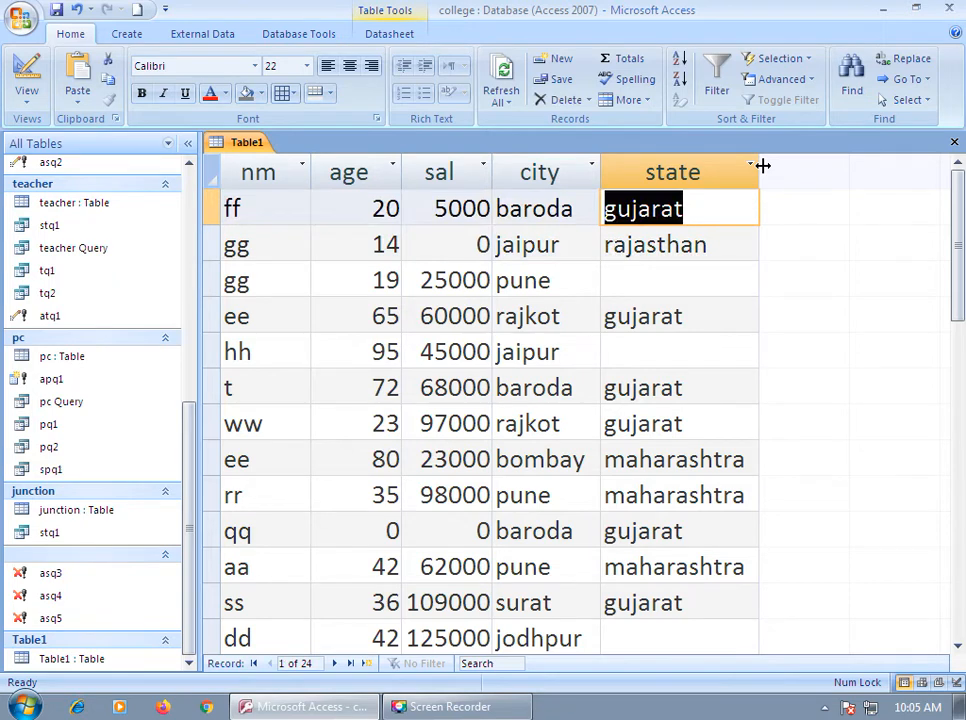
pyautogui.press('Down')
pyautogui.hotkey('ctrl', 'c')
pyautogui.press('Down')
pyautogui.press('Down')
pyautogui.press('Down')
pyautogui.hotkey('ctrl', 'v')
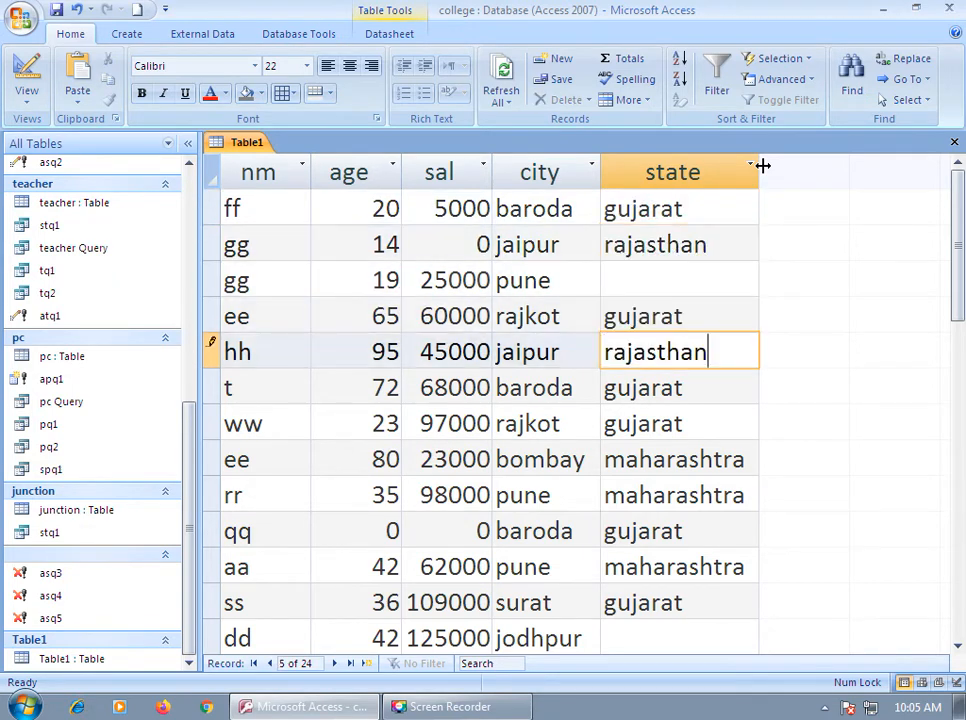
# Step: Paste rajasthan as the state of the dd record in jodhpur and the pp record in jaipur
pyautogui.press('Down')
pyautogui.press('Down')
pyautogui.press('Down')
pyautogui.press('Down')
pyautogui.press('Down')
pyautogui.press('Down')
pyautogui.press('Down')
pyautogui.press('Down')
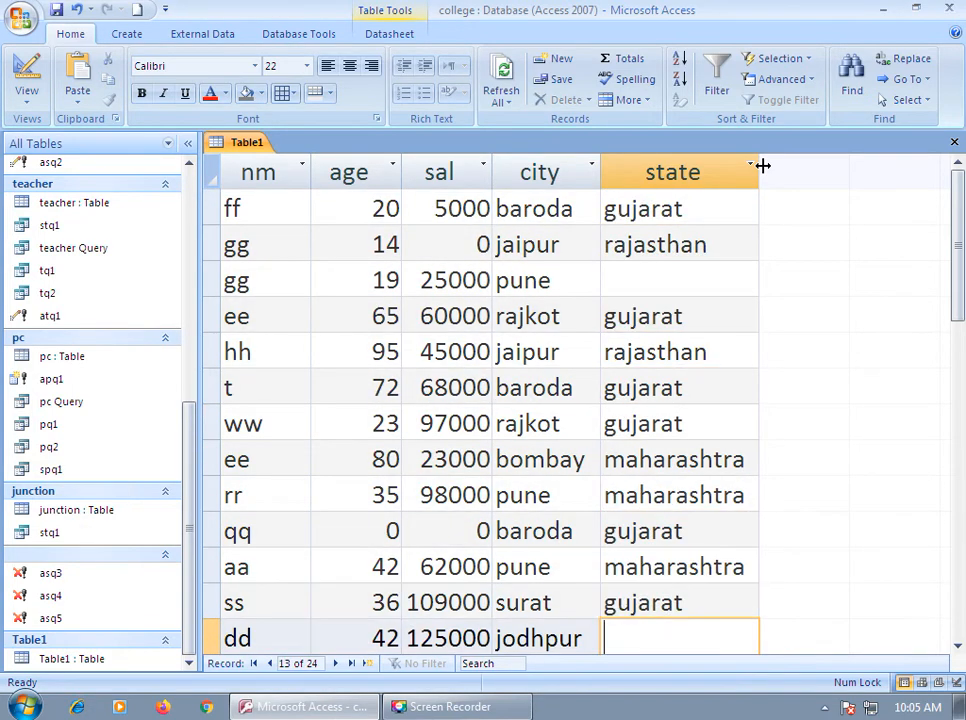
pyautogui.hotkey('ctrl', 'v')
pyautogui.press('Down')
pyautogui.press('Down')
pyautogui.press('Down')
pyautogui.press('Down')
pyautogui.press('Up')
pyautogui.hotkey('ctrl', 'v')
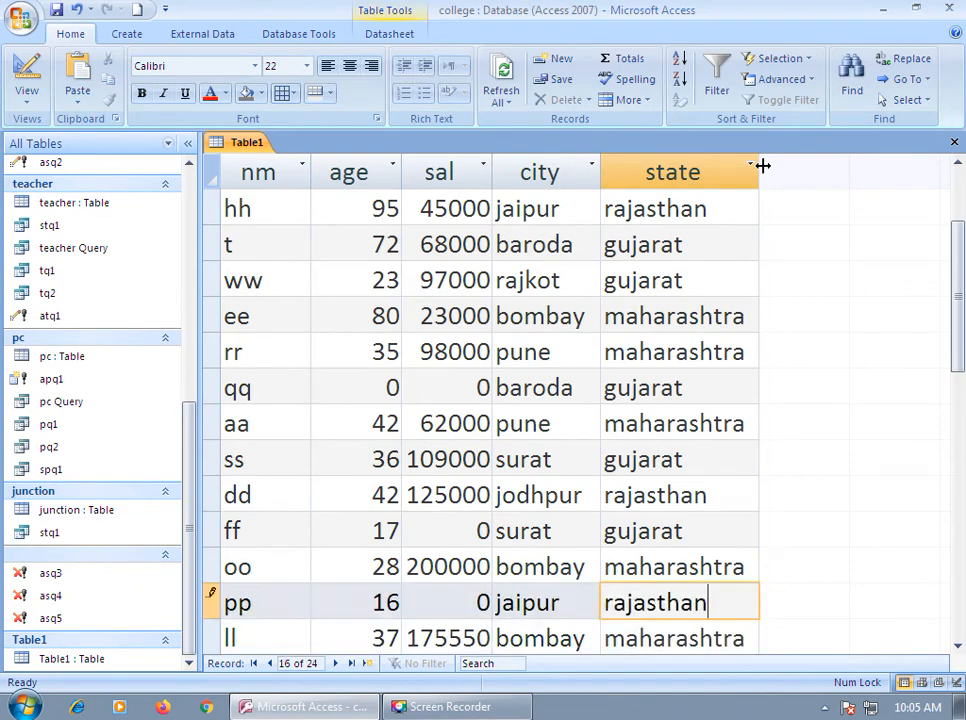
# Step: Paste rajasthan as the state of the ii record in jodhpur and the jj record in jaipur
pyautogui.press('Down')
pyautogui.press('Down')
pyautogui.press('Down')
pyautogui.press('Down')
pyautogui.press('Up')
pyautogui.hotkey('ctrl', 'v')
pyautogui.press('Down')
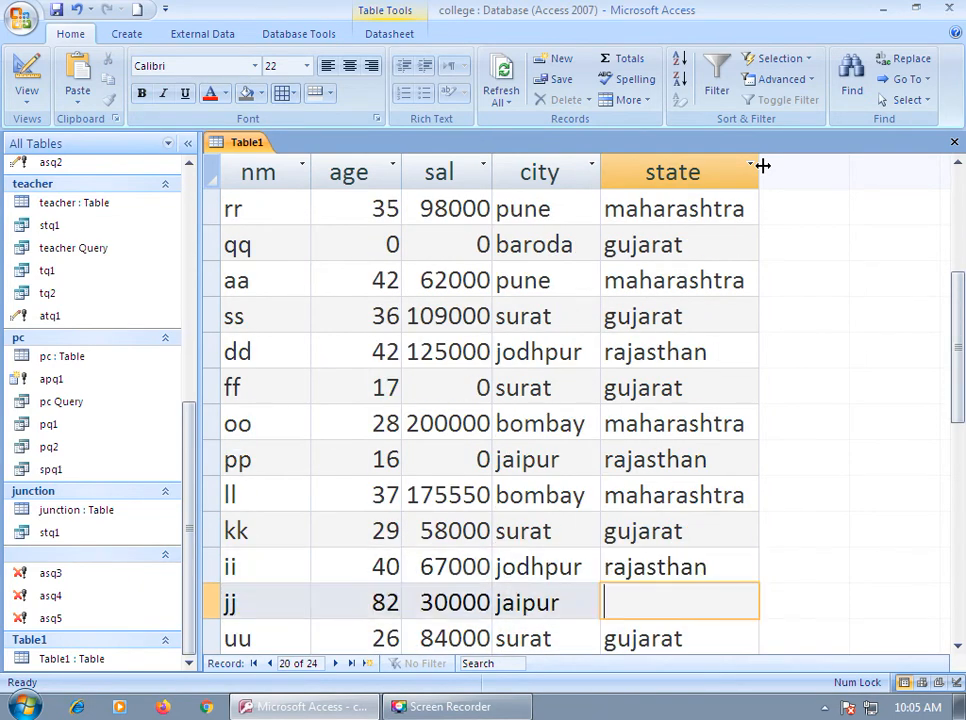
pyautogui.hotkey('ctrl', 'v')
# Step: Paste rajasthan as the state of the nn record in jodhpur
pyautogui.press('Down')
pyautogui.press('Down')
pyautogui.press('Down')
pyautogui.hotkey('ctrl', 'v')
pyautogui.press('Down')
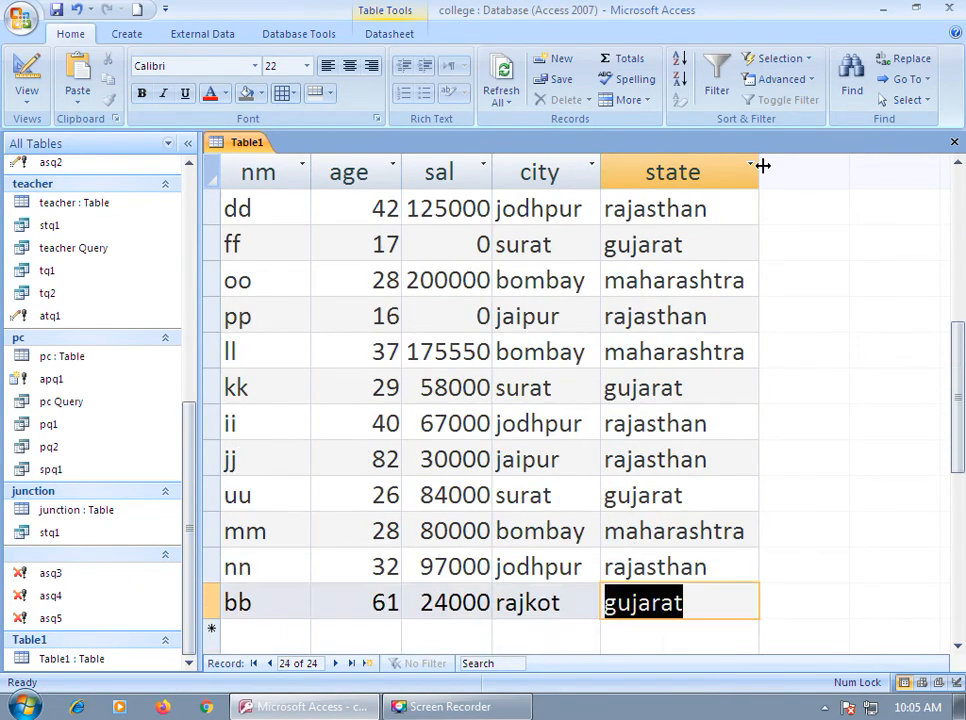
# Step: Fill in maharashtra as the missing state of the gg record in pune
pyautogui.press('Down')
pyautogui.press('Up')
pyautogui.press('pageup')
pyautogui.press('pageup')
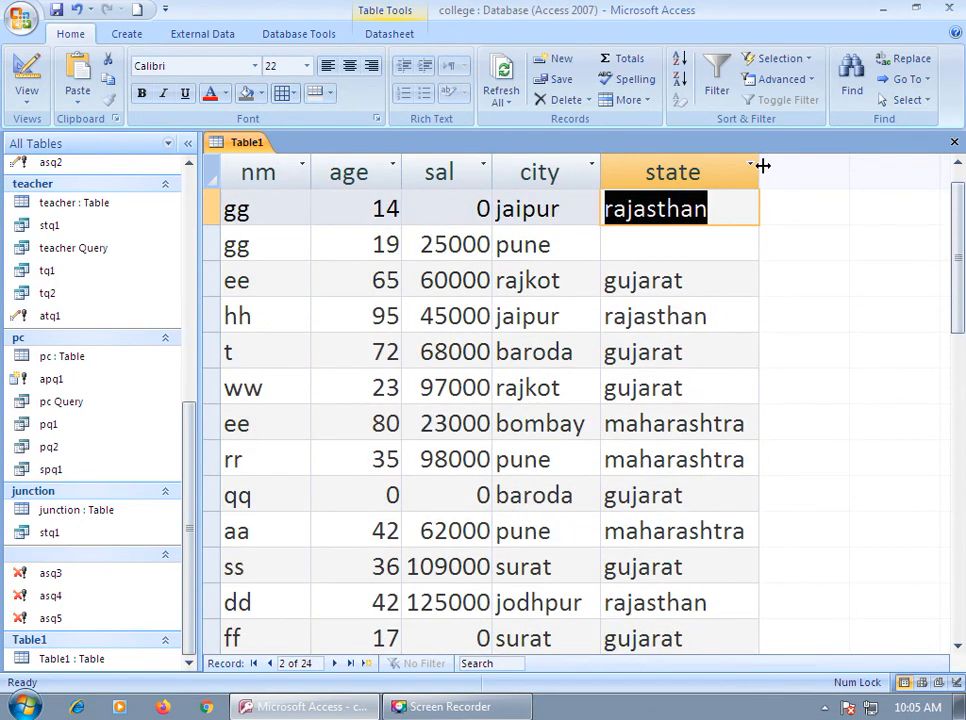
pyautogui.press('Down')
pyautogui.press('Down')
pyautogui.press('Down')
pyautogui.press('Down')
pyautogui.press('Down')
pyautogui.press('Down')
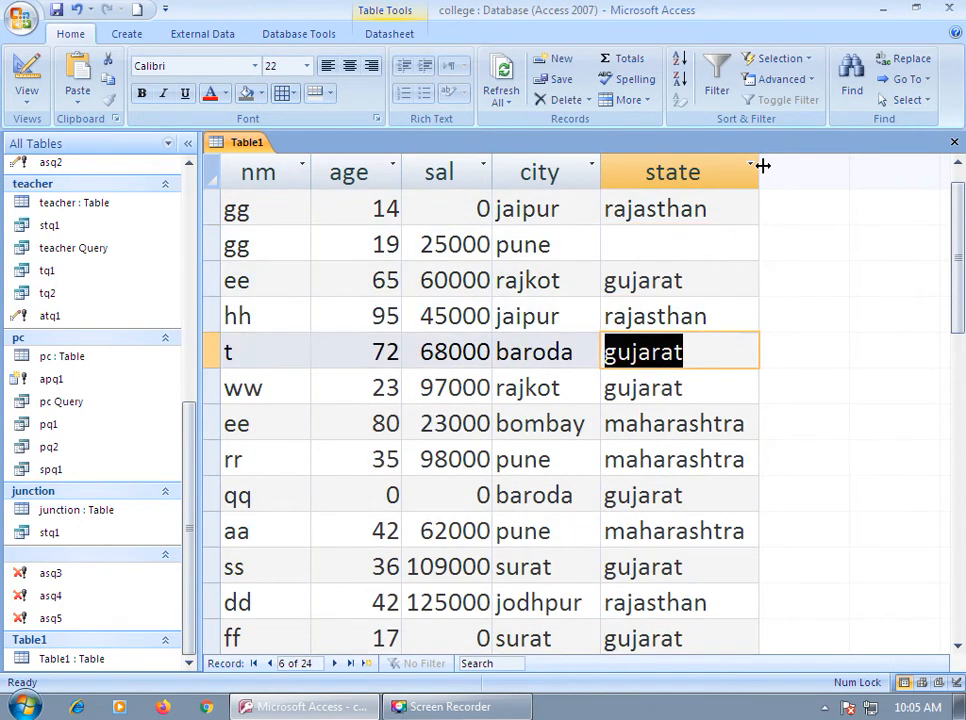
pyautogui.press('Up')
pyautogui.press('Up')
pyautogui.press('Up')
pyautogui.press('Up')
pyautogui.press('Up')
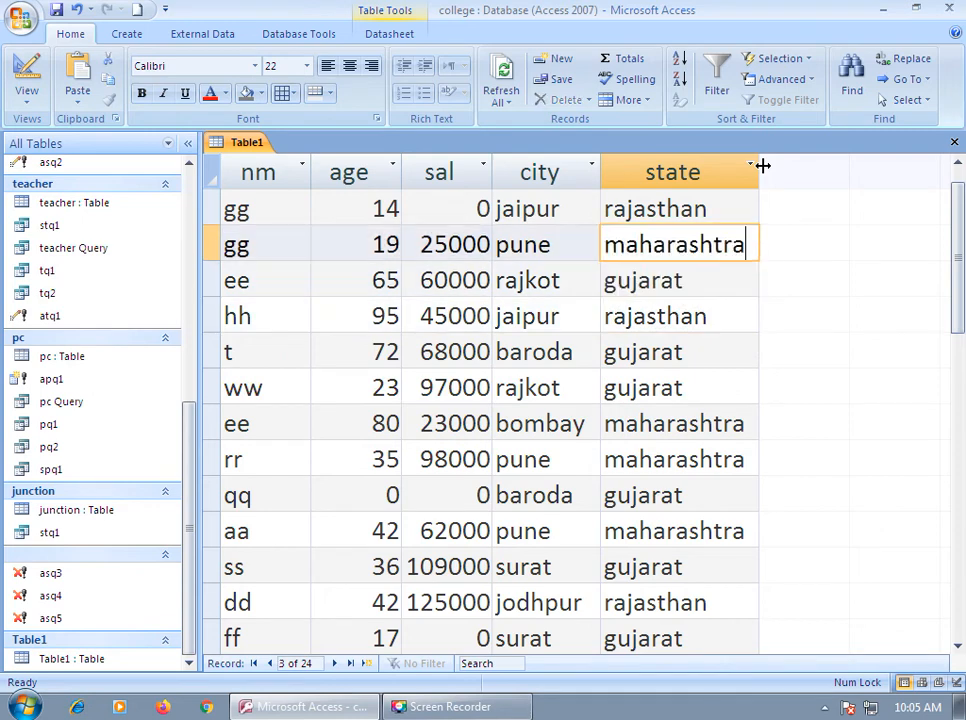
pyautogui.press('Up')
# Step: Look through all the records of Table1 to check the city and state entries
pyautogui.press('Left')
pyautogui.press('Left')
pyautogui.press('Left')
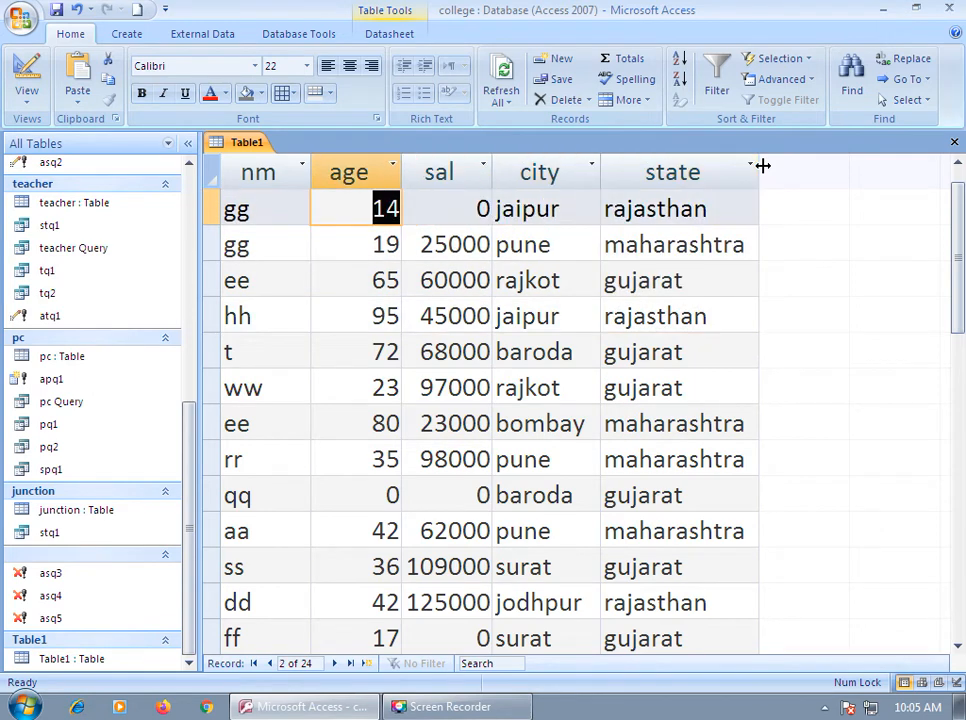
pyautogui.press('Down')
pyautogui.press('Up')
pyautogui.press('Left')
pyautogui.press('Down')
pyautogui.press('Down')
pyautogui.press('Down')
pyautogui.press('Down')
pyautogui.press('Down')
pyautogui.press('Down')
pyautogui.press('Down')
pyautogui.press('Down')
pyautogui.press('Down')
pyautogui.press('Down')
pyautogui.press('Down')
pyautogui.press('Down')
pyautogui.press('Down')
pyautogui.press('Down')
pyautogui.press('Down')
pyautogui.press('Down')
pyautogui.press('Down')
pyautogui.press('Down')
pyautogui.press('Down')
pyautogui.press('Down')
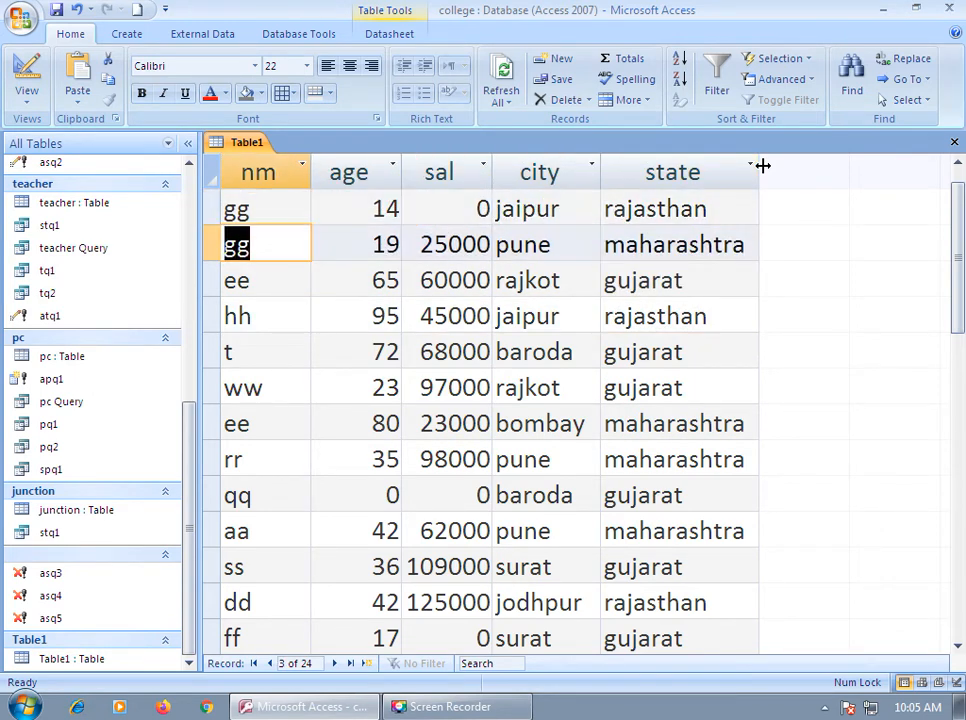
pyautogui.press('Up')
pyautogui.press('Up')
pyautogui.press('Up')
pyautogui.press('Up')
pyautogui.press('Up')
pyautogui.press('Up')
pyautogui.press('Up')
pyautogui.press('Up')
pyautogui.press('Up')
pyautogui.press('Up')
pyautogui.press('Up')
pyautogui.press('Up')
pyautogui.press('Up')
pyautogui.press('Up')
pyautogui.press('Up')
pyautogui.press('Up')
pyautogui.press('Up')
pyautogui.press('Up')
pyautogui.press('Up')
pyautogui.press('Up')
pyautogui.press('Up')
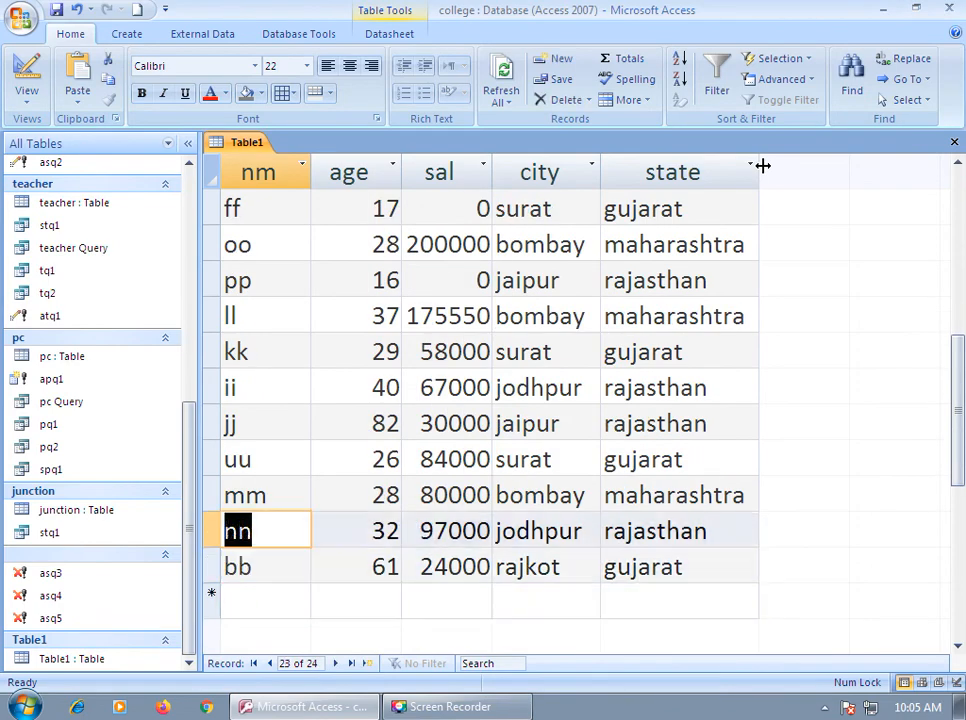
pyautogui.press('Down')
pyautogui.press('Down')
pyautogui.press('Down')
pyautogui.press('Down')
pyautogui.press('Down')
pyautogui.press('Down')
pyautogui.press('Down')
pyautogui.press('Down')
pyautogui.press('Down')
pyautogui.press('Down')
pyautogui.press('Down')
pyautogui.press('Down')
pyautogui.press('Down')
pyautogui.press('Down')
pyautogui.press('Down')
pyautogui.press('Down')
pyautogui.press('Down')
pyautogui.press('Down')
pyautogui.press('Down')
pyautogui.press('Down')
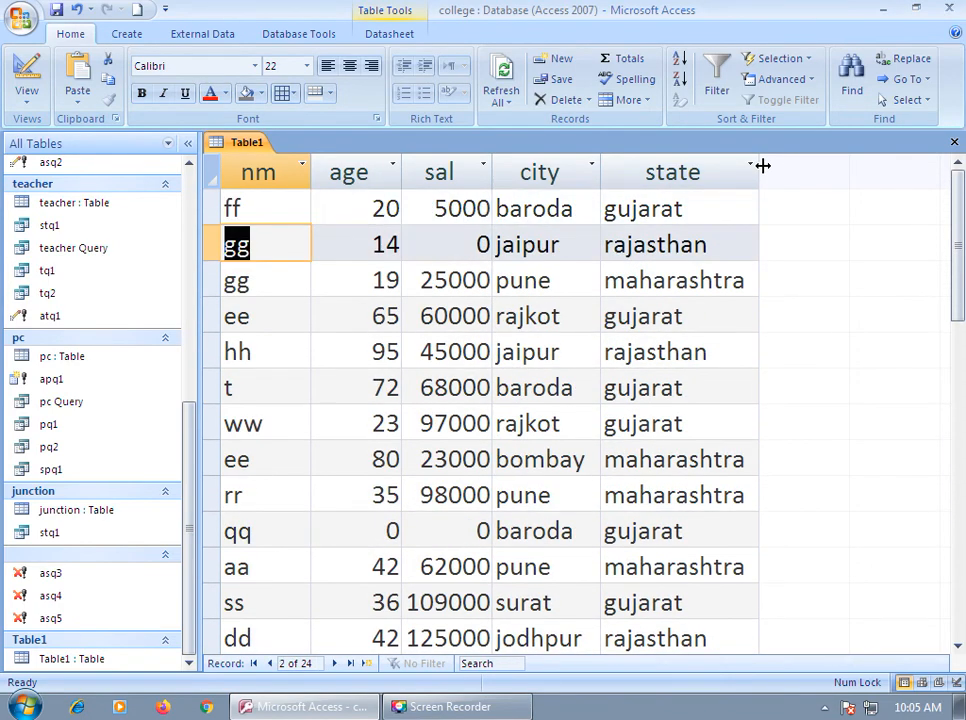
# Step: Add a new record at the end of Table1 with pp as its nm value
pyautogui.press('Down')
pyautogui.press('Down')
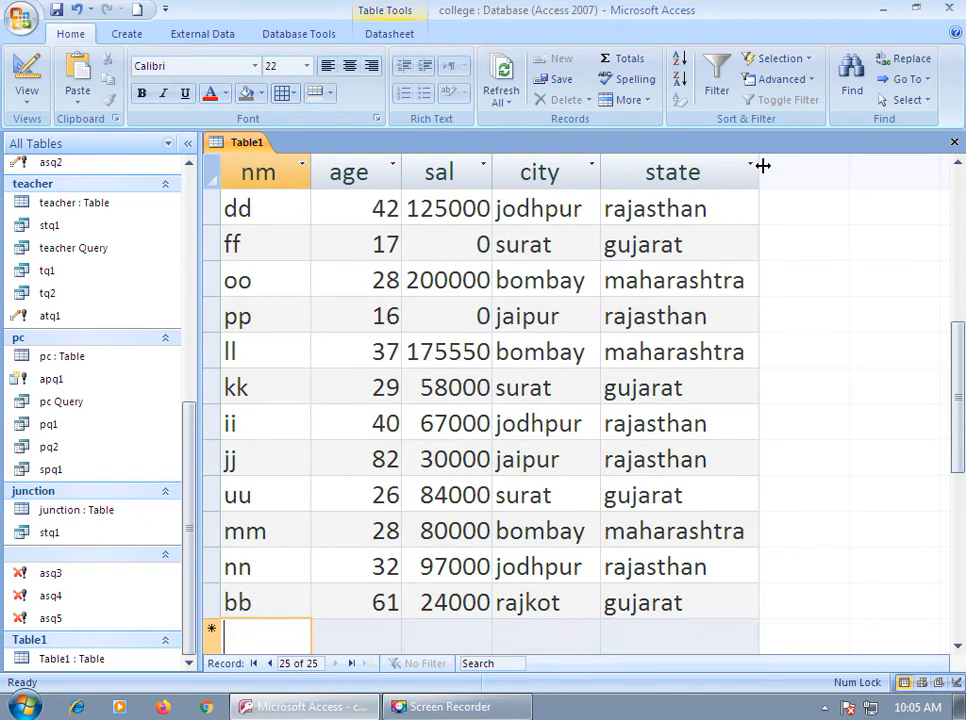
pyautogui.write('pp')
pyautogui.press('Up')
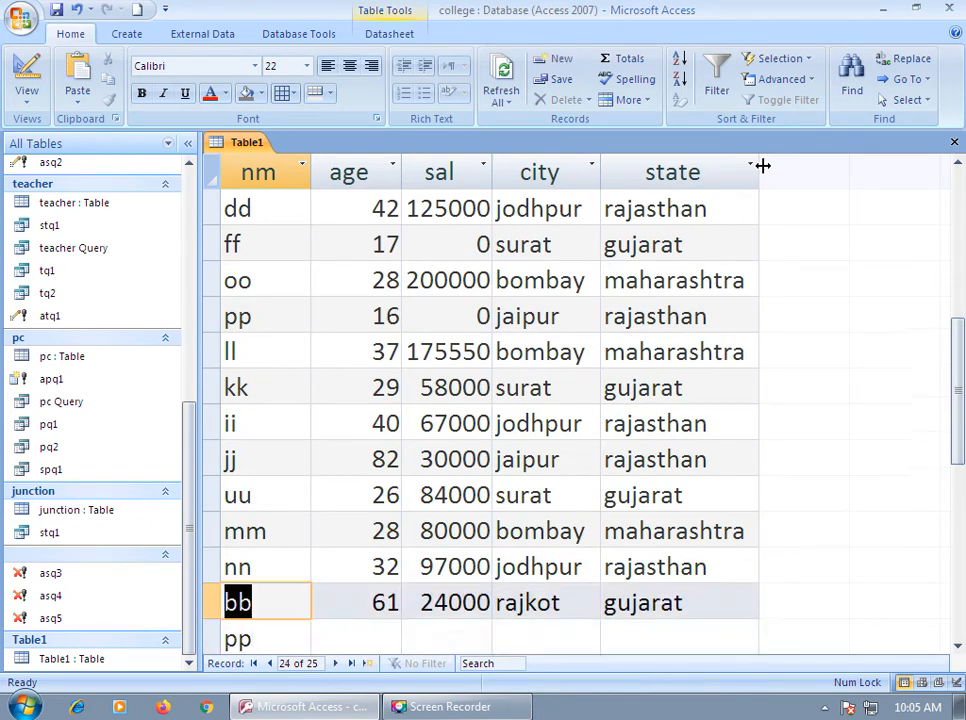
# Step: Set the age to 27 and the sal to 36000 in the new pp record at the end of Table1
pyautogui.press('Down')
pyautogui.press('Tab')
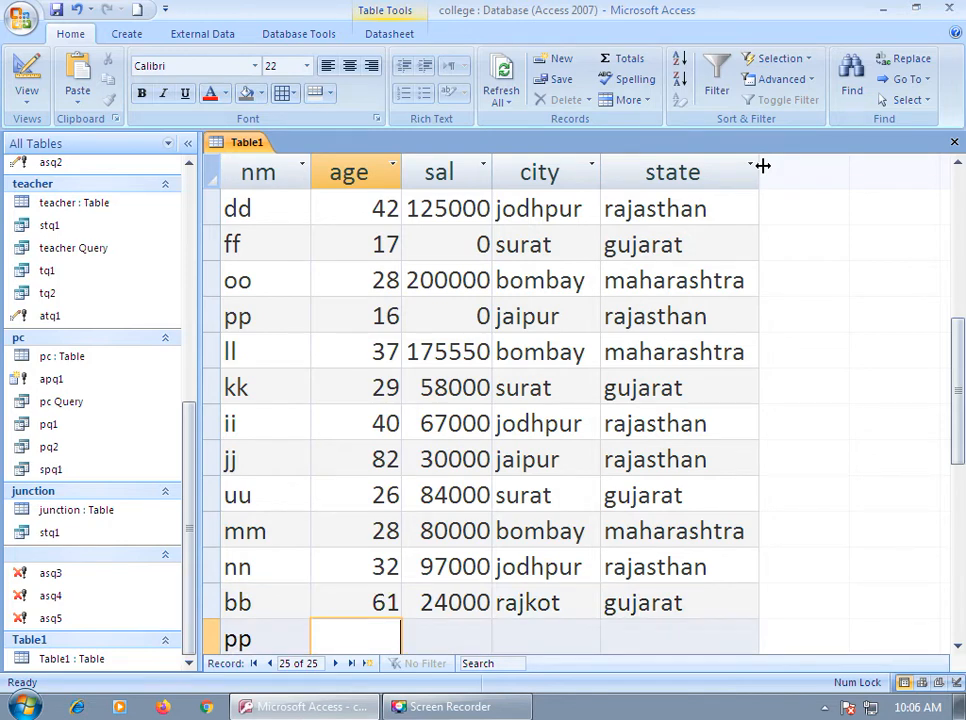
pyautogui.write('26')
pyautogui.press('BackSpace')
pyautogui.write('7')
pyautogui.press('Tab')
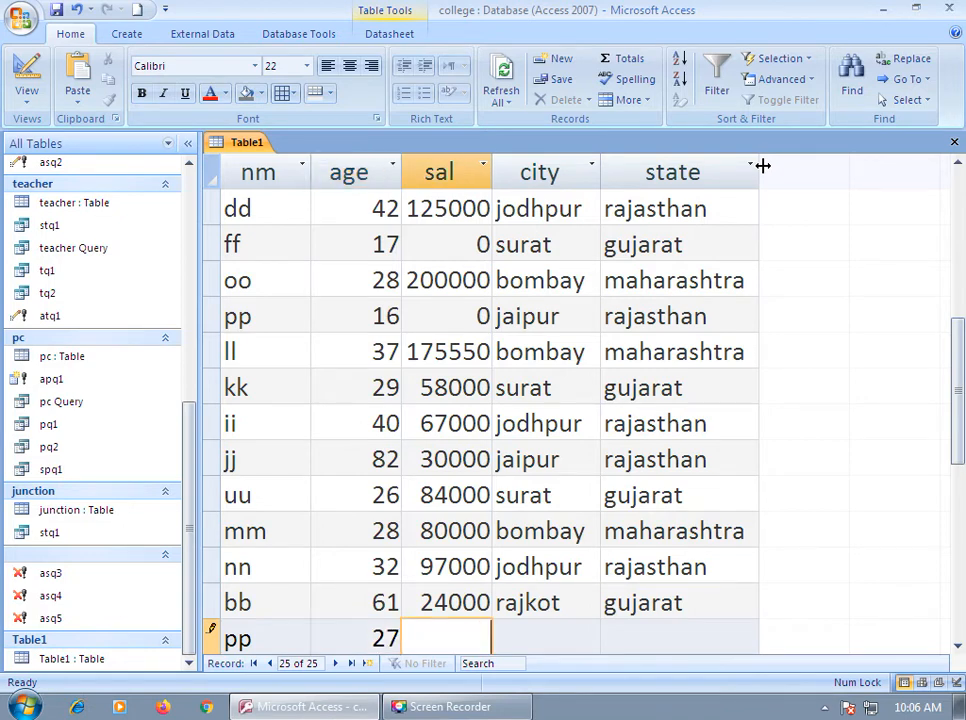
pyautogui.write('36000')
pyautogui.press('Tab')
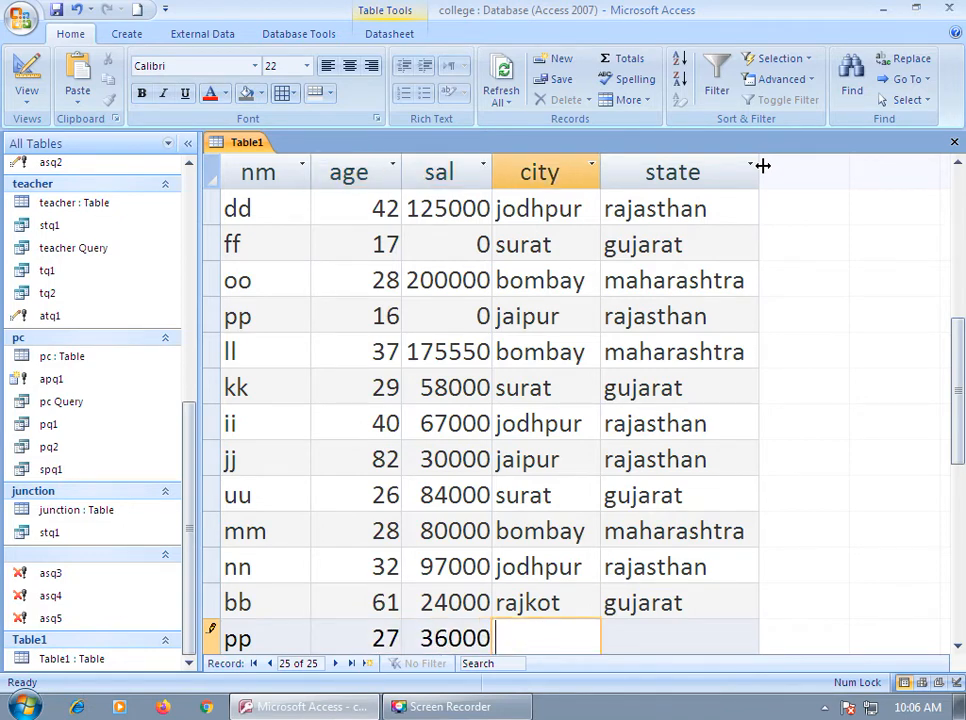
# Step: Check the cities of the preceding records and enter jaipur as the city of the new pp record
pyautogui.press('Up')
pyautogui.press('Up')
pyautogui.press('Up')
pyautogui.press('Up')
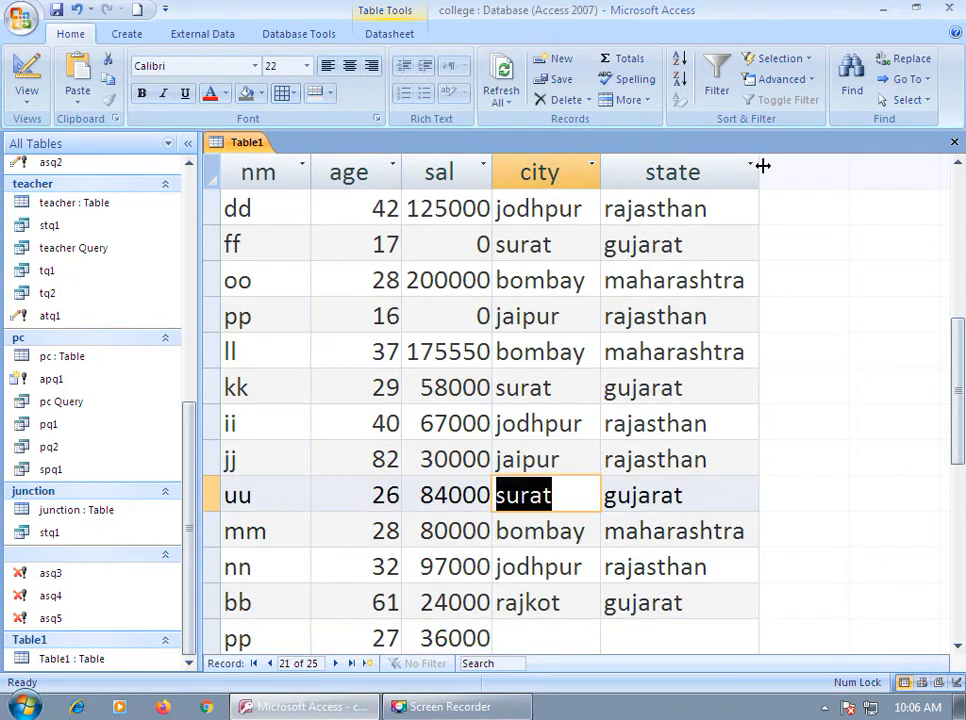
pyautogui.press('Down')
pyautogui.press('Down')
pyautogui.press('Down')
pyautogui.press('Down')
pyautogui.press('Down')
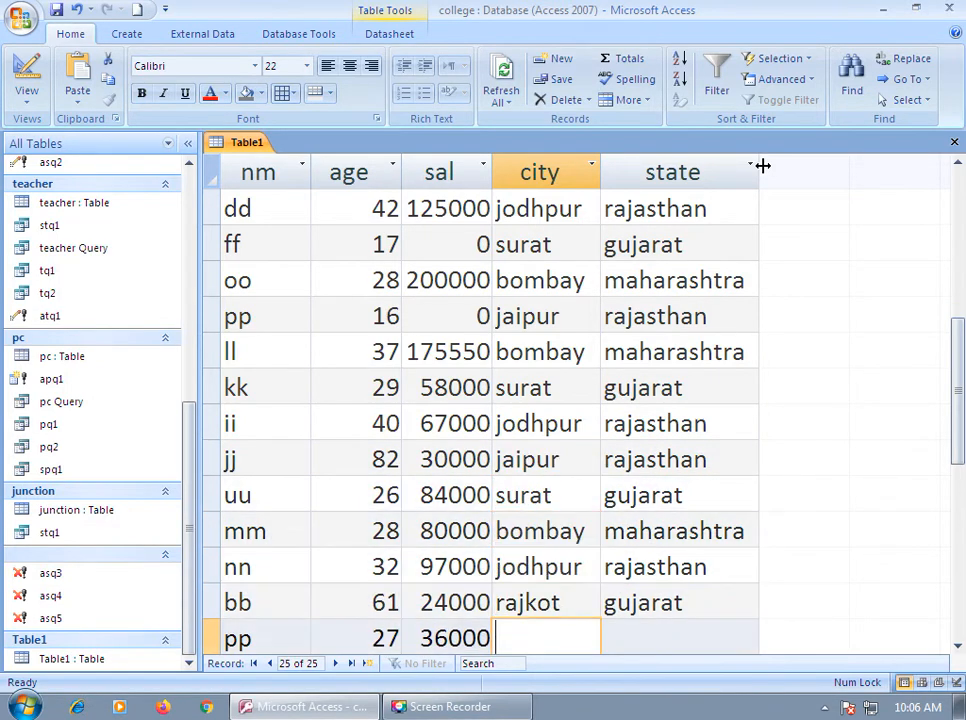
pyautogui.write('jaipur')
# Step: Look up the state used for jaipur in the jj record and enter rajasthan as the new pp record's state
pyautogui.press('Up')
pyautogui.press('Up')
pyautogui.press('Up')
pyautogui.press('Up')
pyautogui.press('Up')
pyautogui.press('Right')
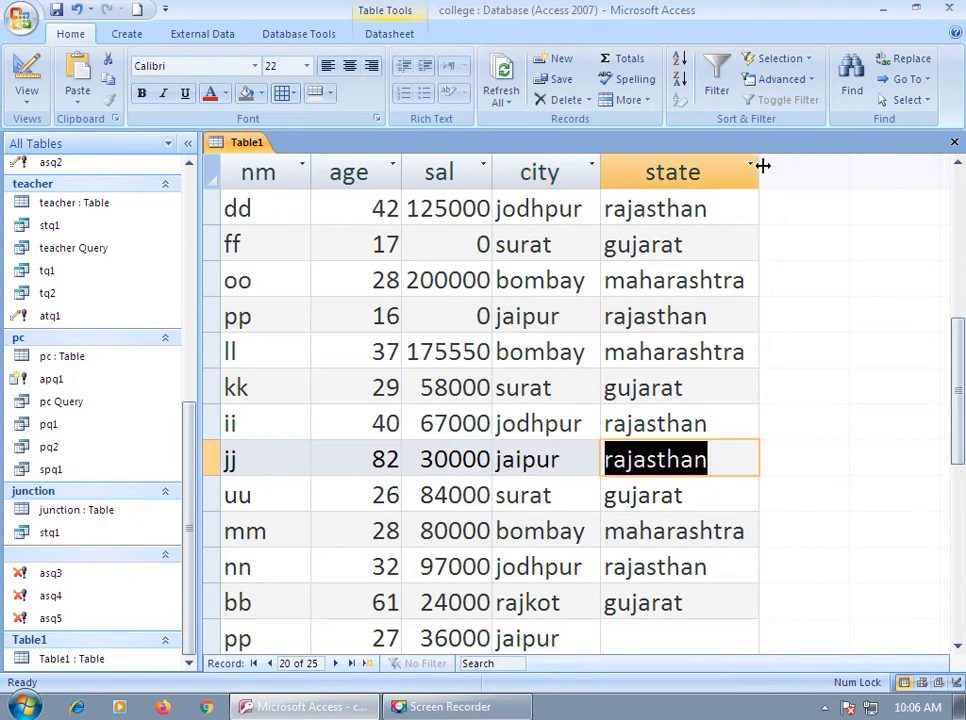
pyautogui.press('Down')
pyautogui.press('Down')
pyautogui.press('Down')
pyautogui.press('Down')
pyautogui.press('Down')
pyautogui.write('rajasthan')
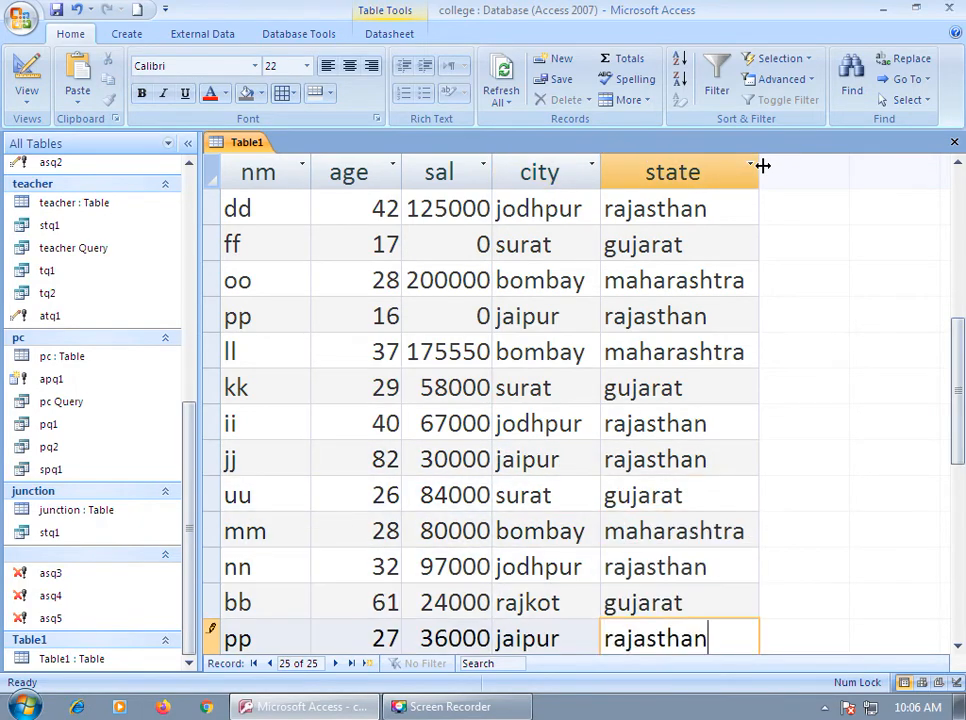
# Step: Go back through the records of Table1 to the nm value of the first one and review the data
pyautogui.press('Up')
pyautogui.press('Up')
pyautogui.press('Up')
pyautogui.press('Up')
pyautogui.press('Up')
pyautogui.press('Up')
pyautogui.press('Up')
pyautogui.press('Up')
pyautogui.press('Up')
pyautogui.press('Up')
pyautogui.press('Up')
pyautogui.press('Up')
pyautogui.press('Up')
pyautogui.press('Up')
pyautogui.press('Up')
pyautogui.press('Up')
pyautogui.press('Up')
pyautogui.press('Up')
pyautogui.press('Up')
pyautogui.press('Up')
pyautogui.press('Up')
pyautogui.press('Up')
pyautogui.press('Up')
pyautogui.press('Up')
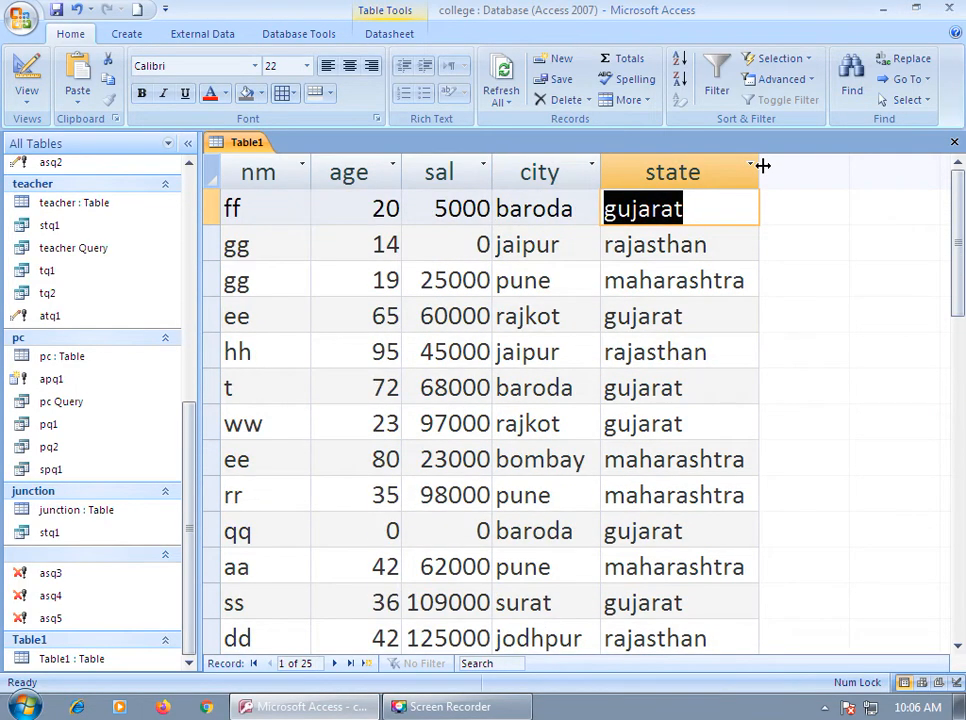
pyautogui.press('Left')
pyautogui.press('Left')
pyautogui.press('Left')
pyautogui.press('Left')
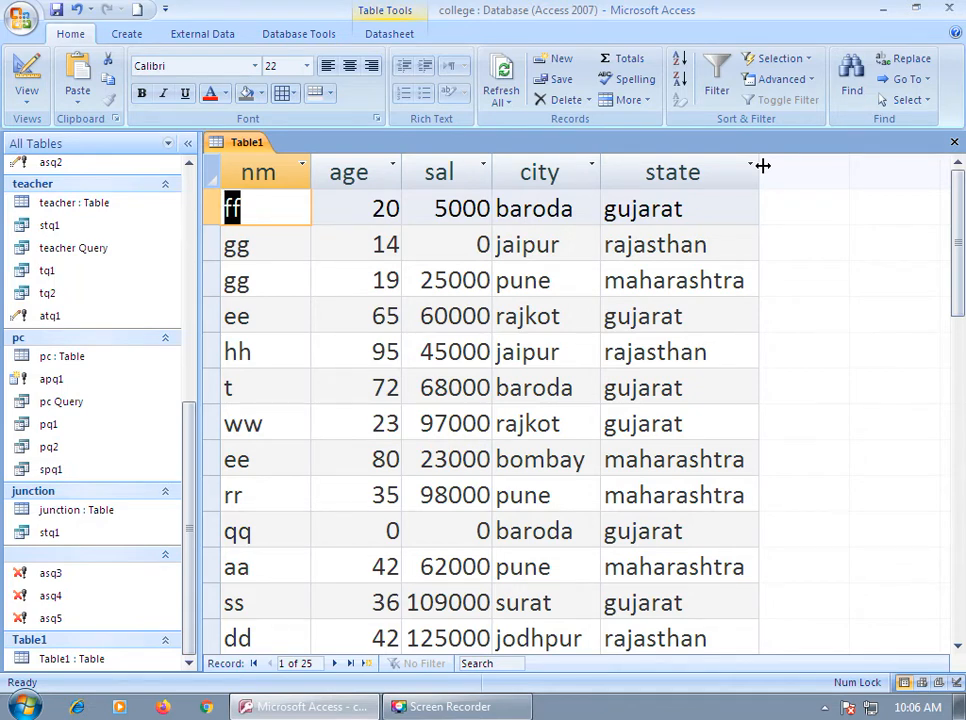
# Step: Close Table1 and save the changes to its layout
pyautogui.click(954, 147)
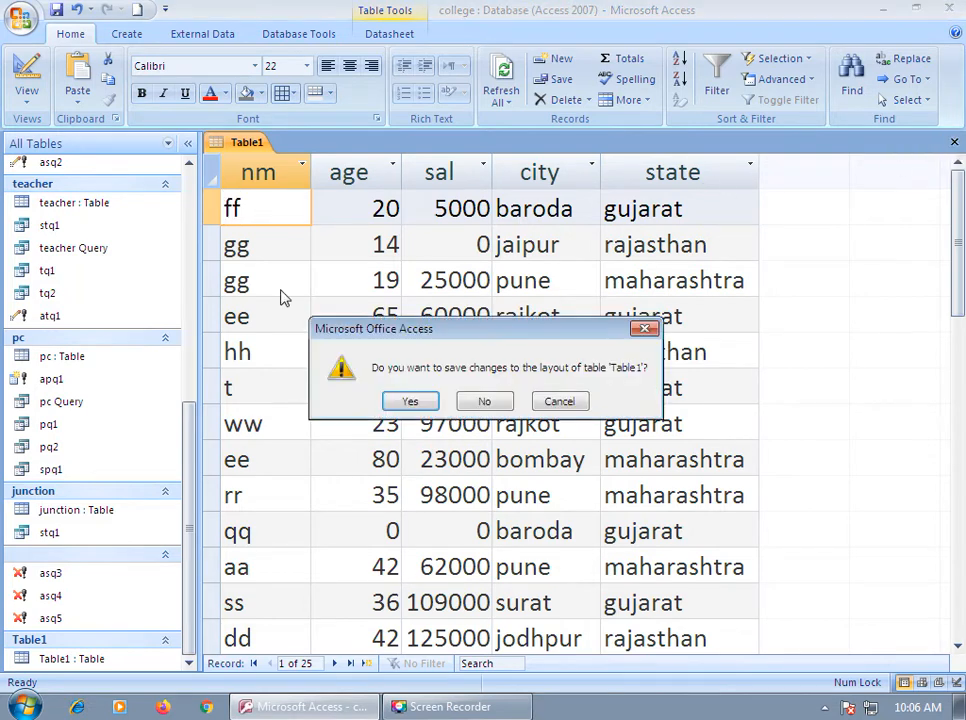
pyautogui.click(407, 401)
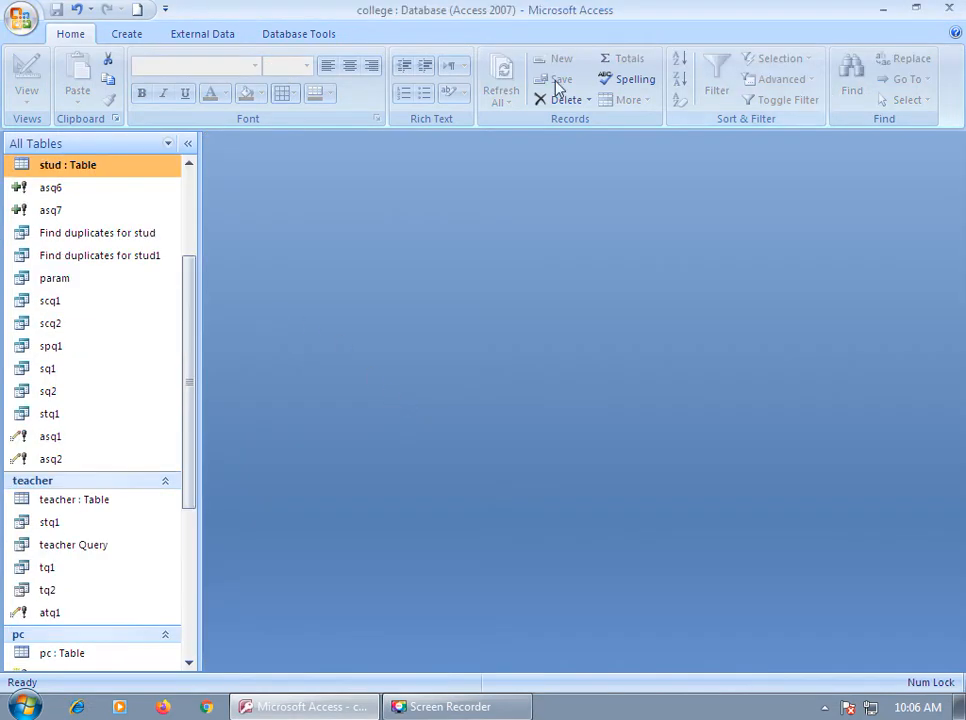
# Step: Start a new query with the Crosstab Query Wizard and base it on Table1
pyautogui.click(115, 38)
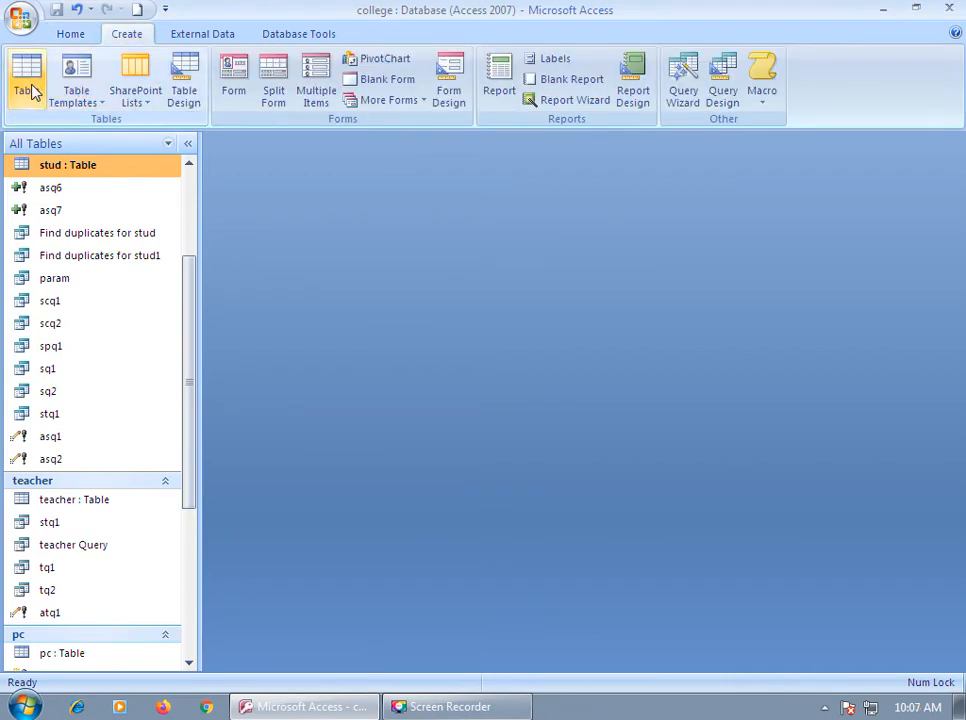
pyautogui.click(682, 86)
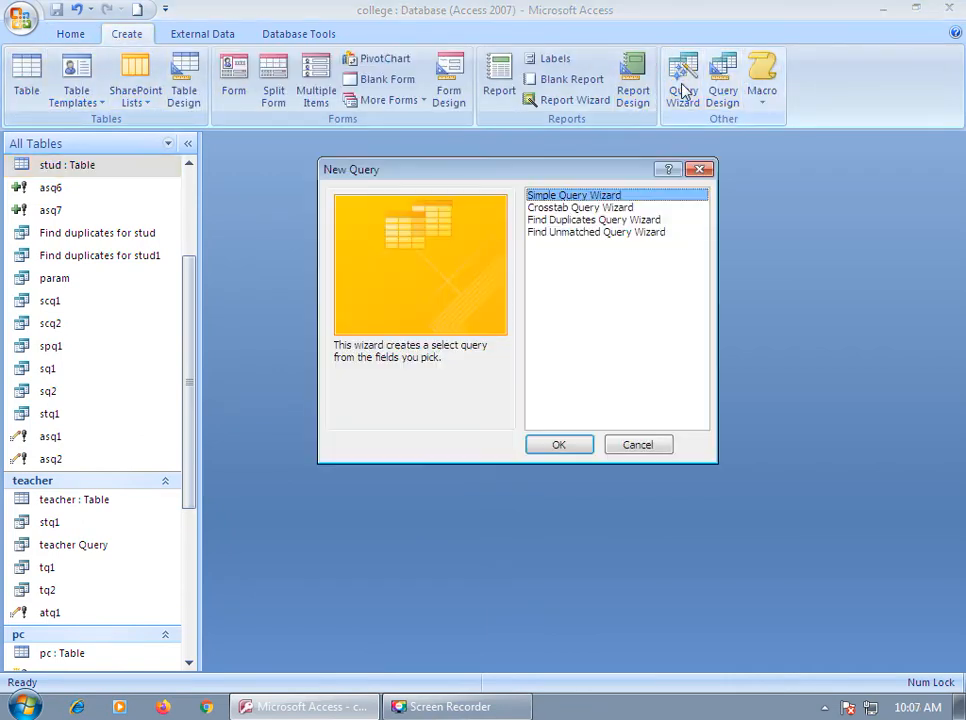
pyautogui.click(555, 207)
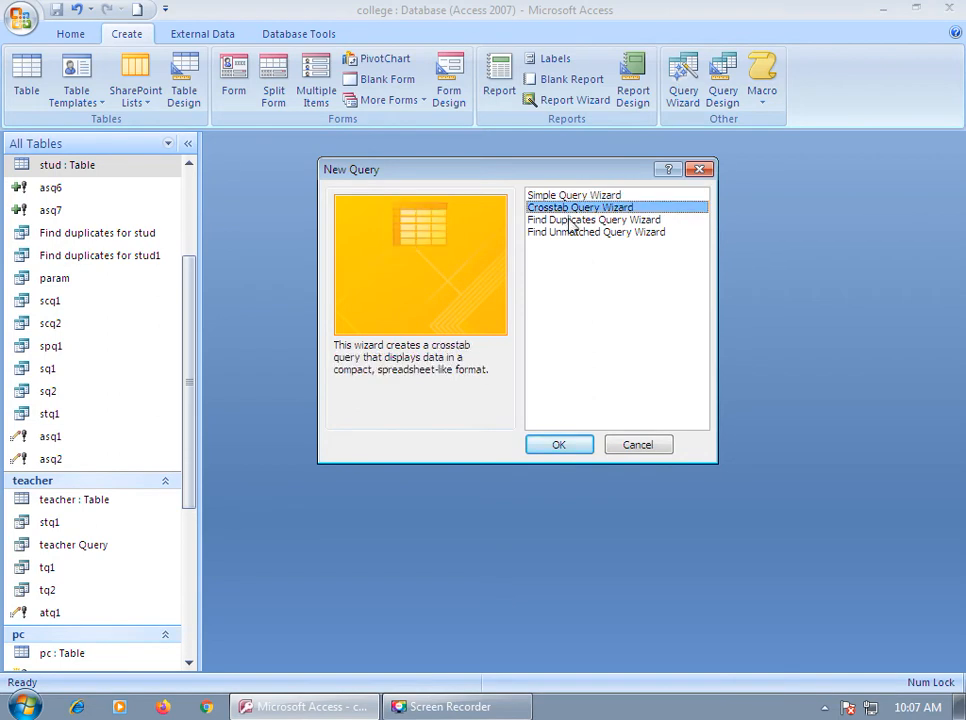
pyautogui.click(555, 447)
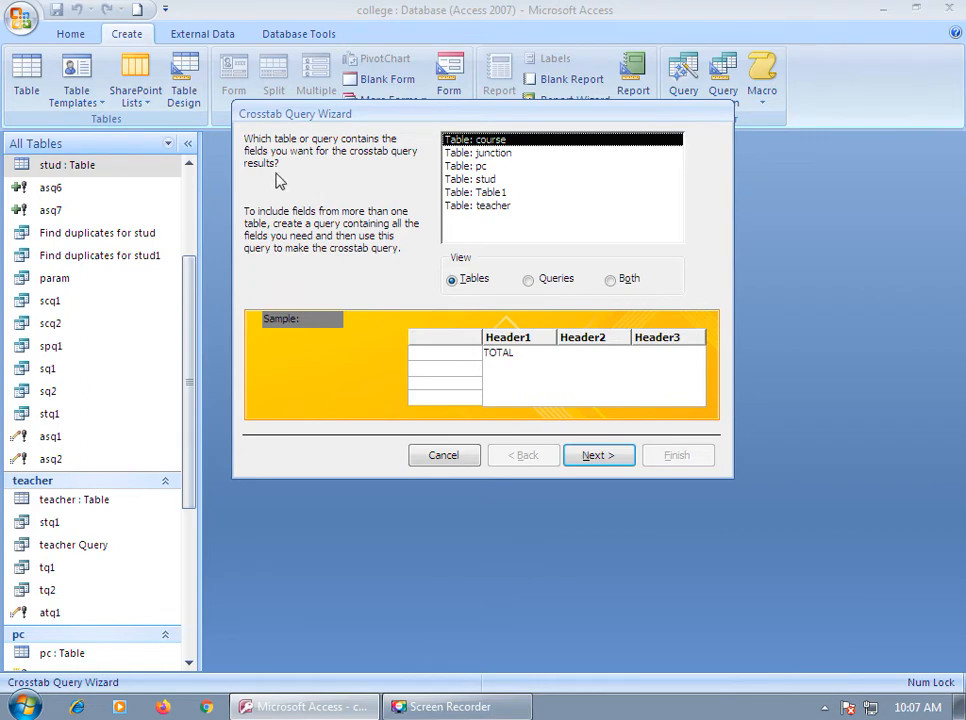
pyautogui.click(465, 192)
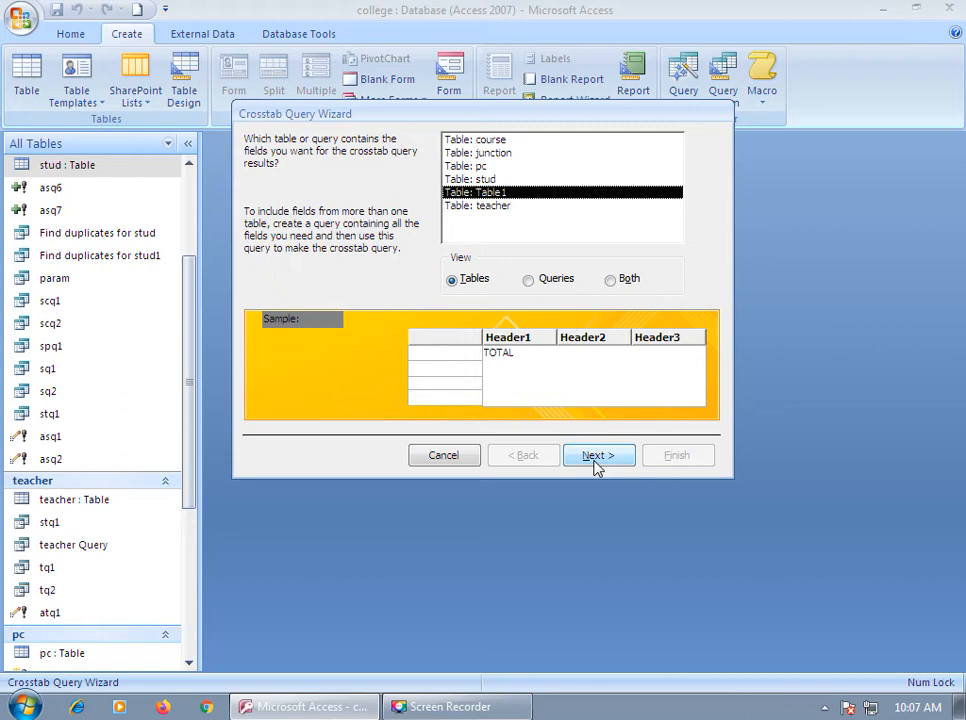
pyautogui.click(597, 458)
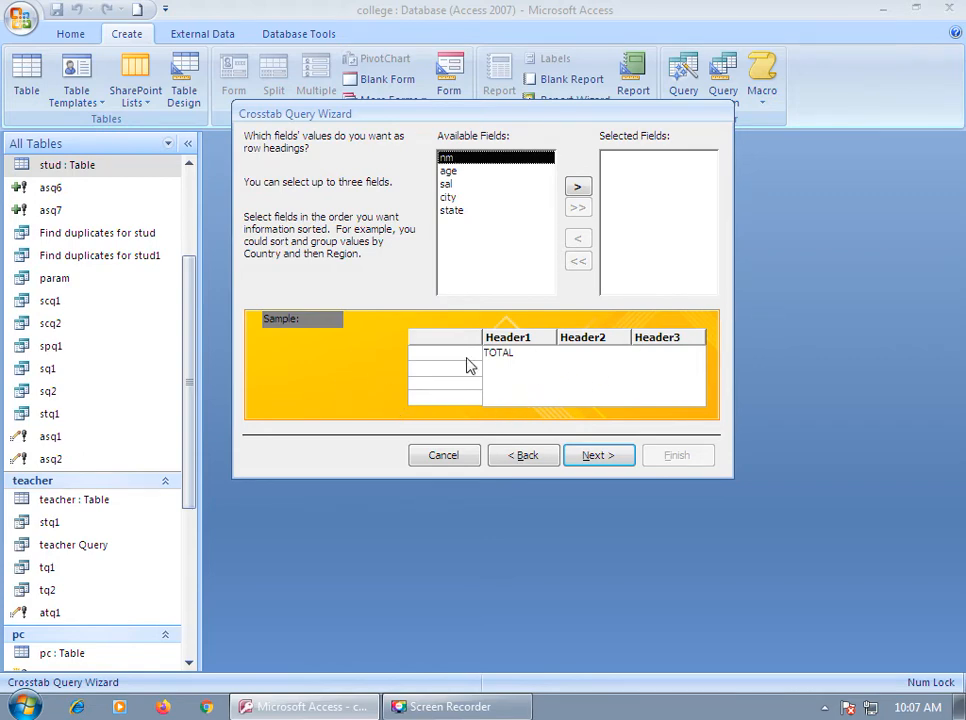
# Step: Use state for the row headings and city for the column headings of the crosstab query
pyautogui.click(448, 212)
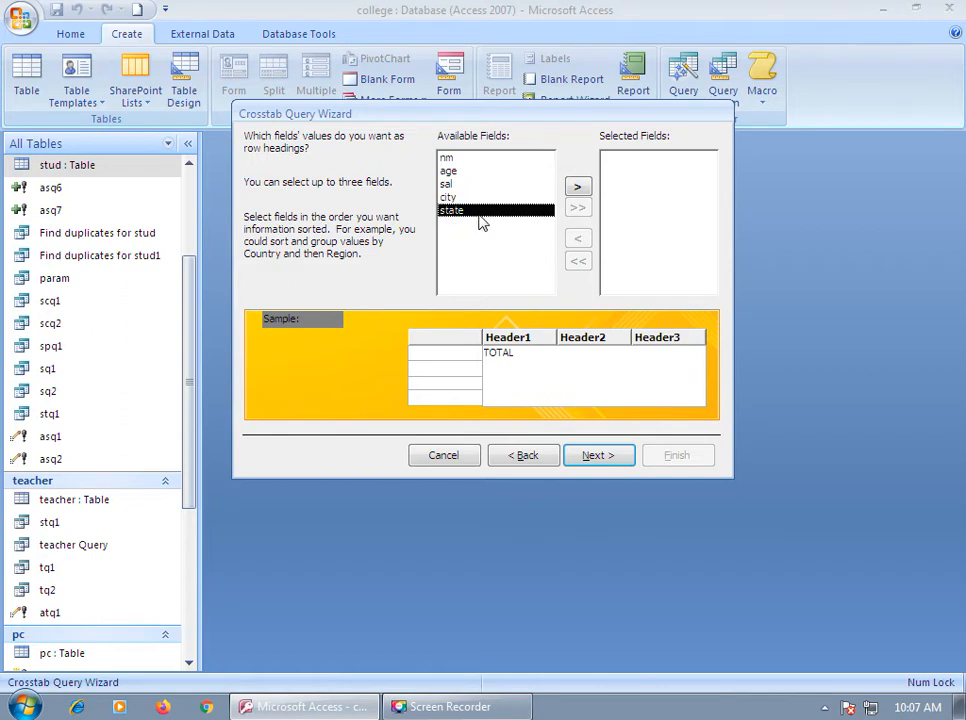
pyautogui.click(578, 189)
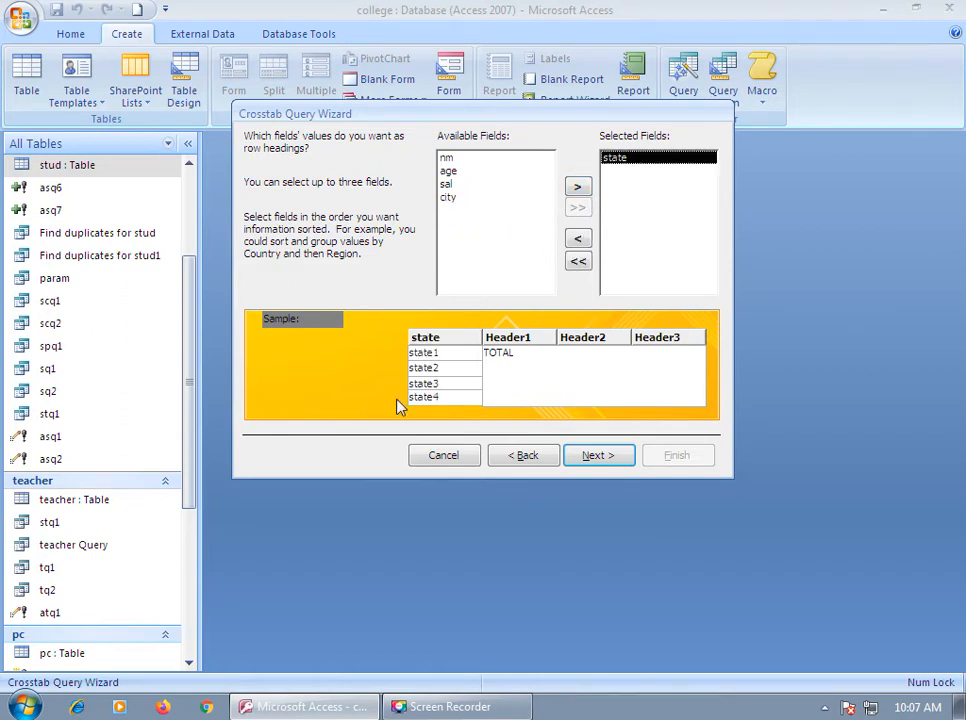
pyautogui.click(593, 462)
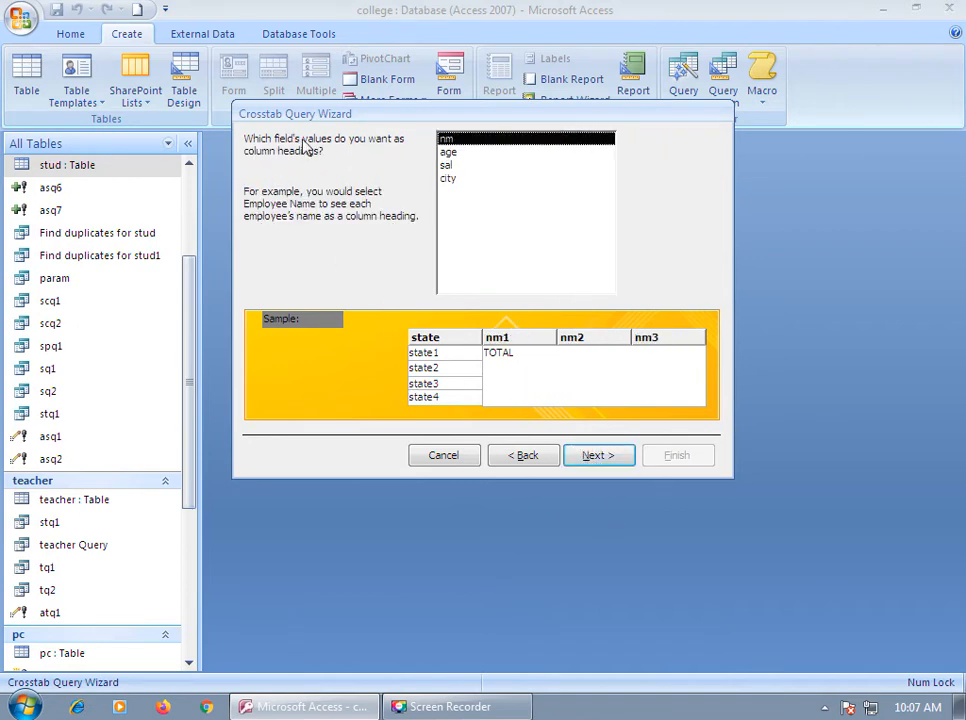
pyautogui.click(449, 179)
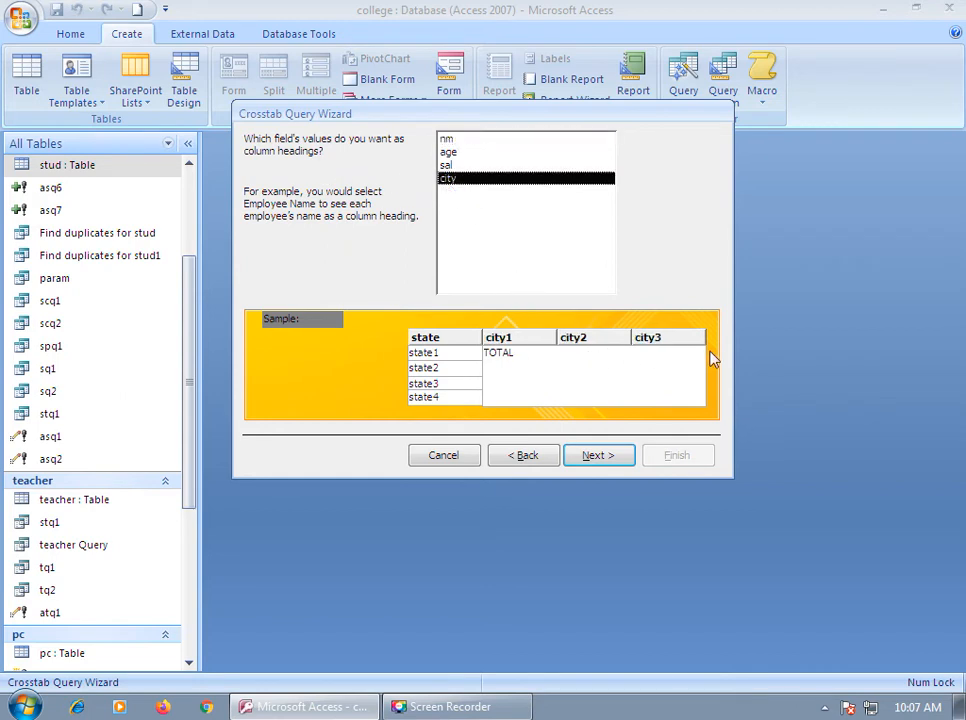
pyautogui.click(593, 462)
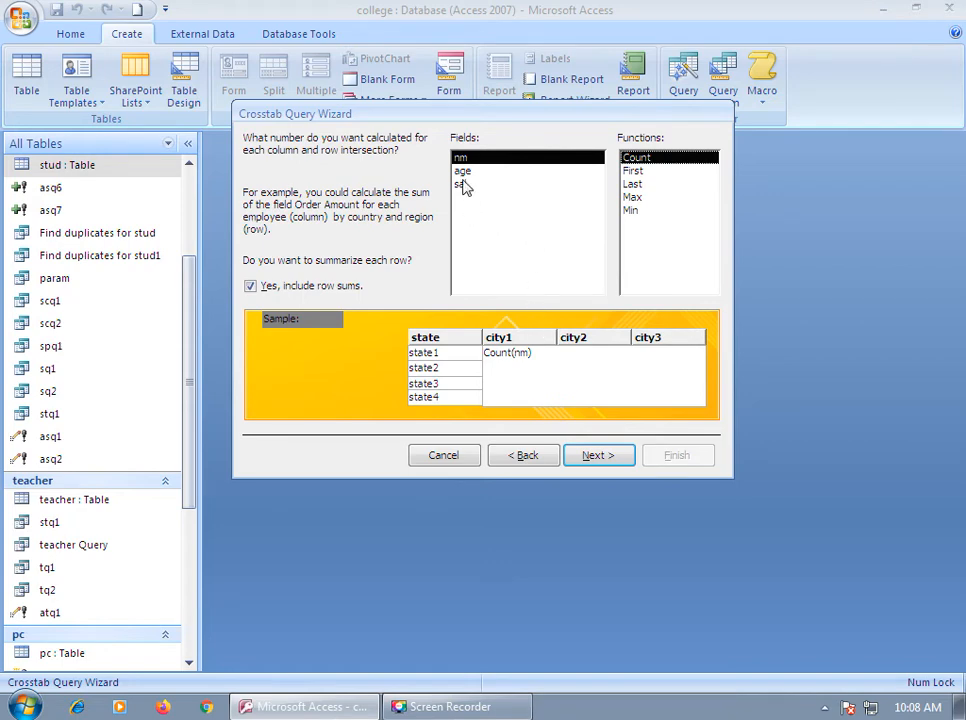
# Step: Accept the count of nm with row sums and finish the query as Table1_Crosstab, opening it for viewing
pyautogui.click(594, 456)
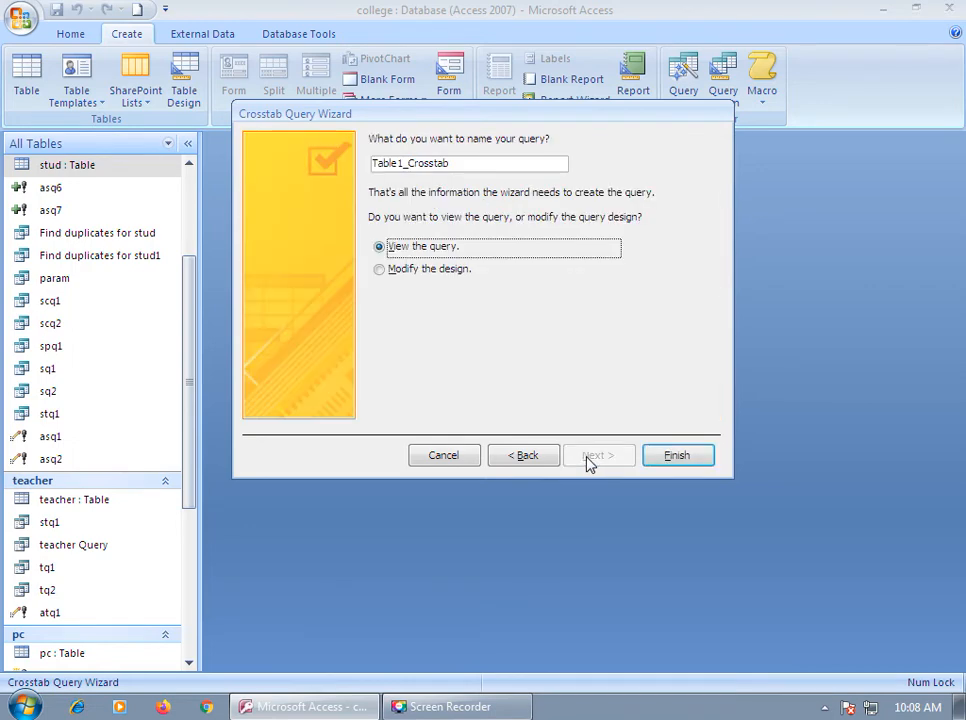
pyautogui.click(674, 461)
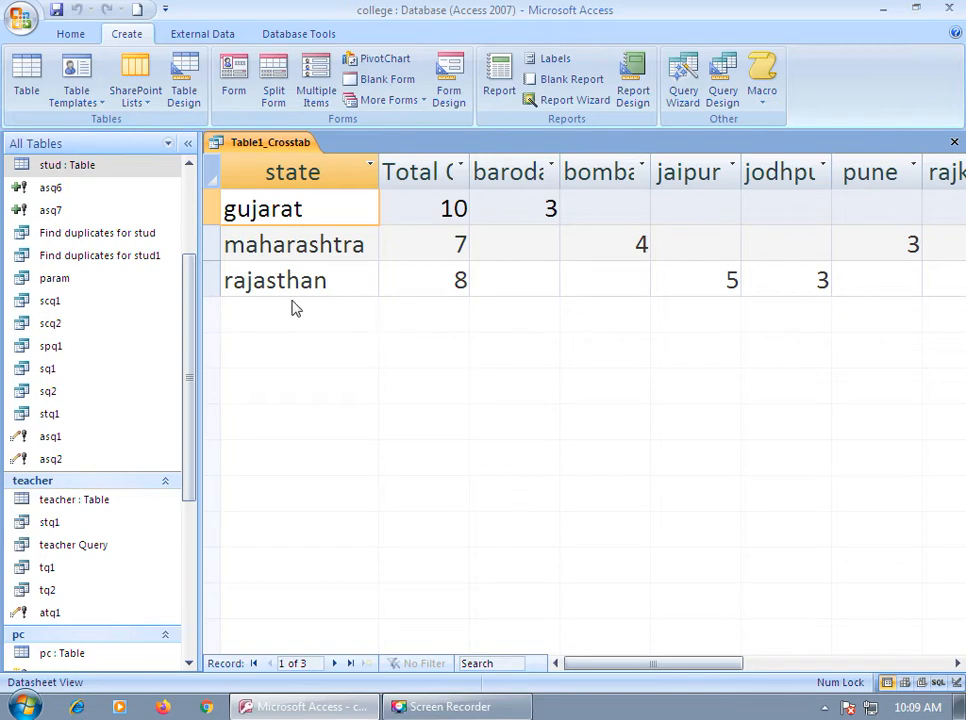
# Step: Examine the gujarat row of the crosstab, comparing its total with the counts for each city
pyautogui.click(431, 211)
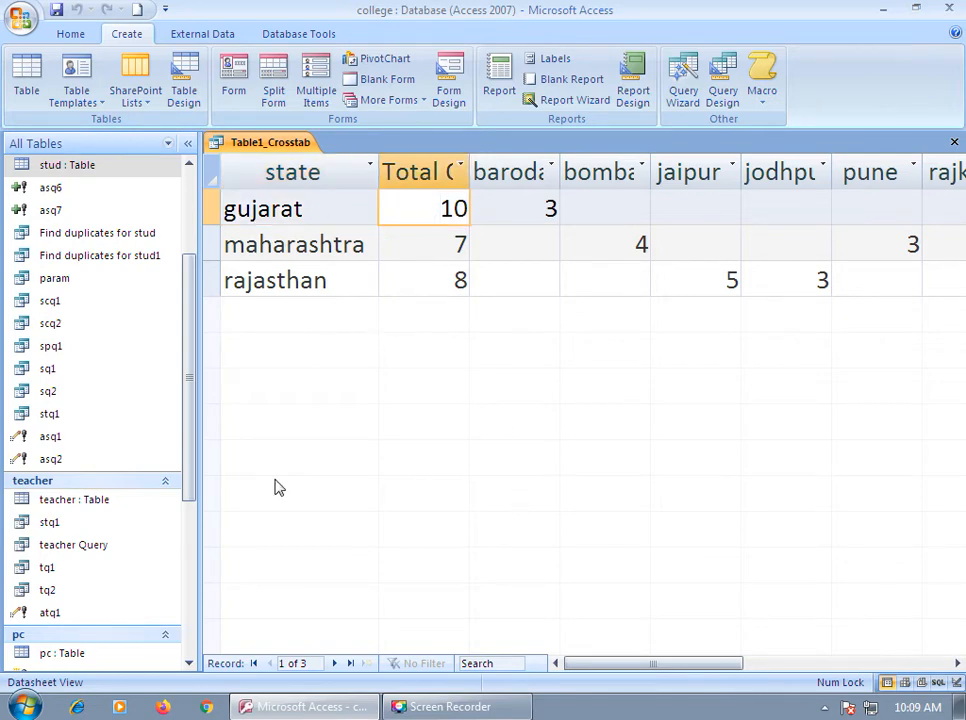
pyautogui.press('Tab')
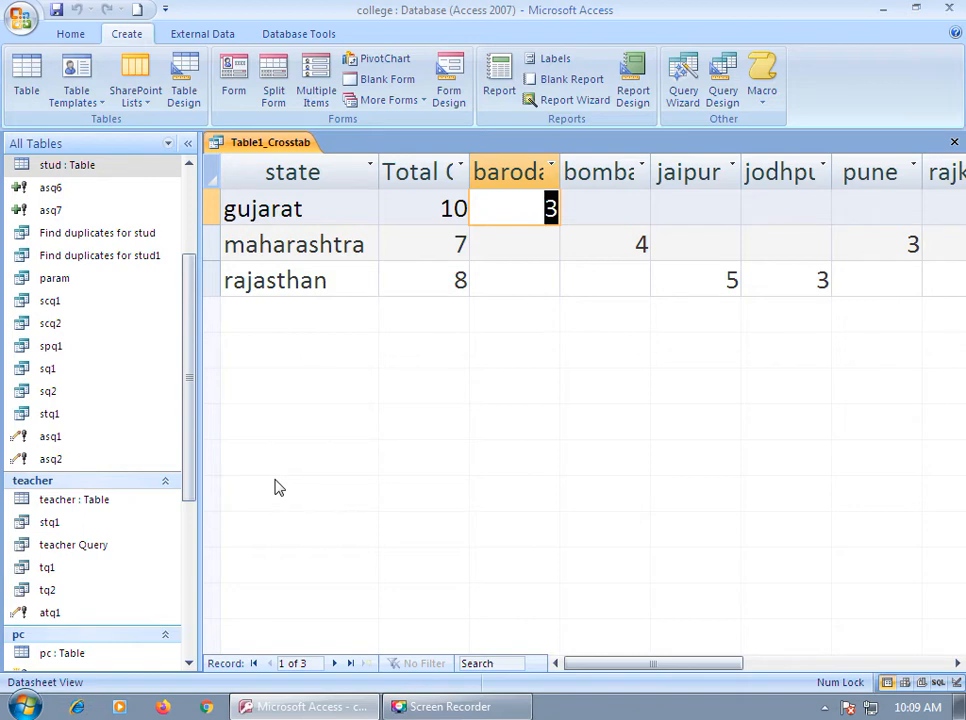
pyautogui.press('Left')
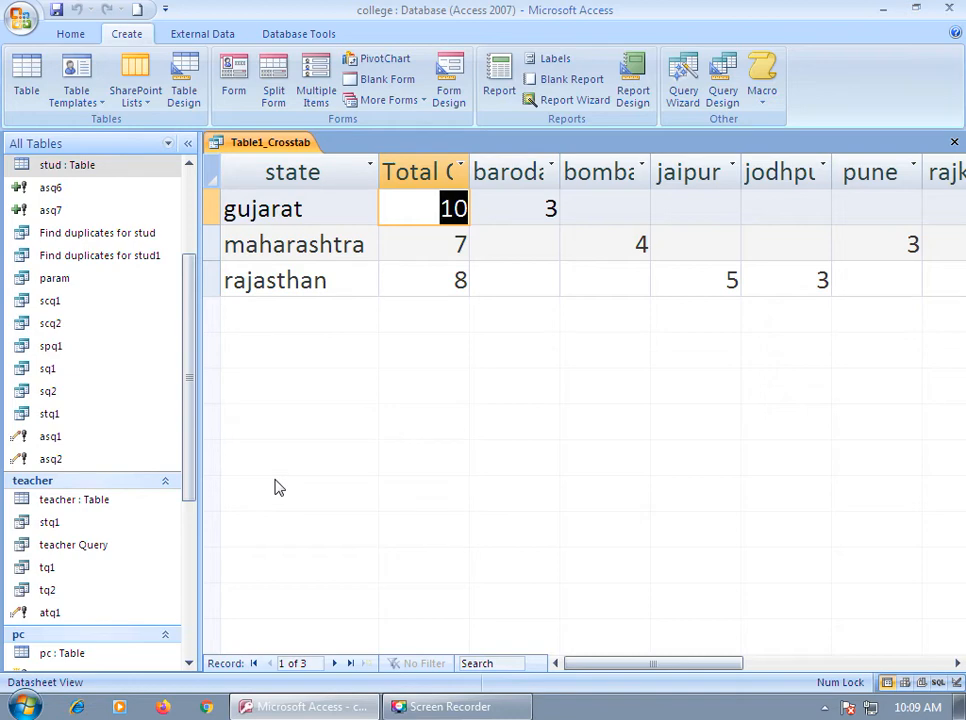
pyautogui.press('Right')
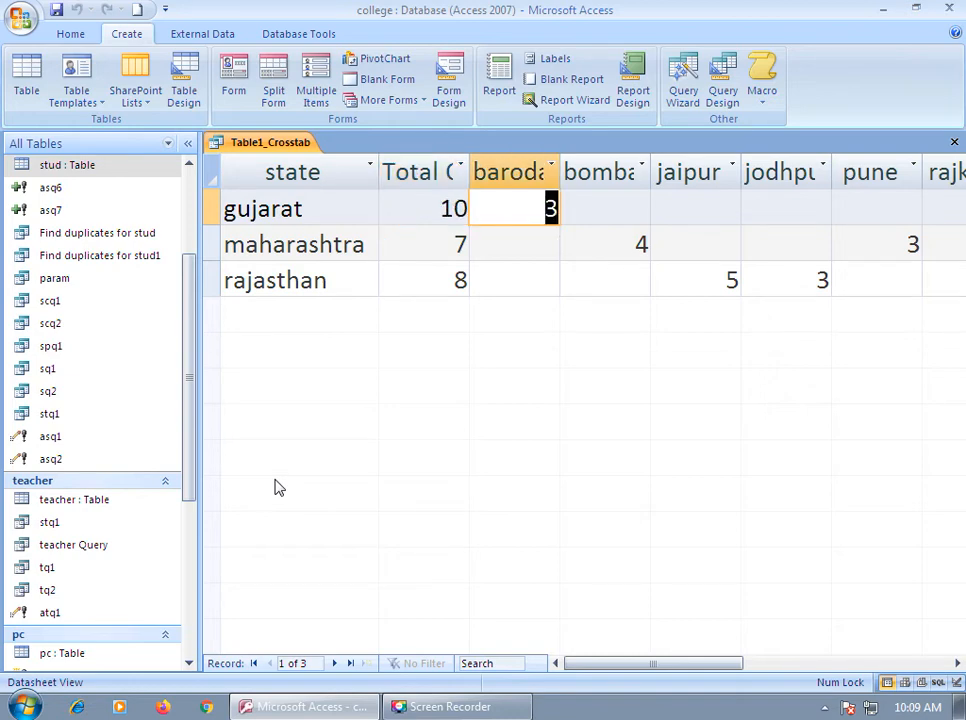
pyautogui.press('Right')
pyautogui.press('Right')
pyautogui.press('Right')
pyautogui.press('Right')
pyautogui.press('Right')
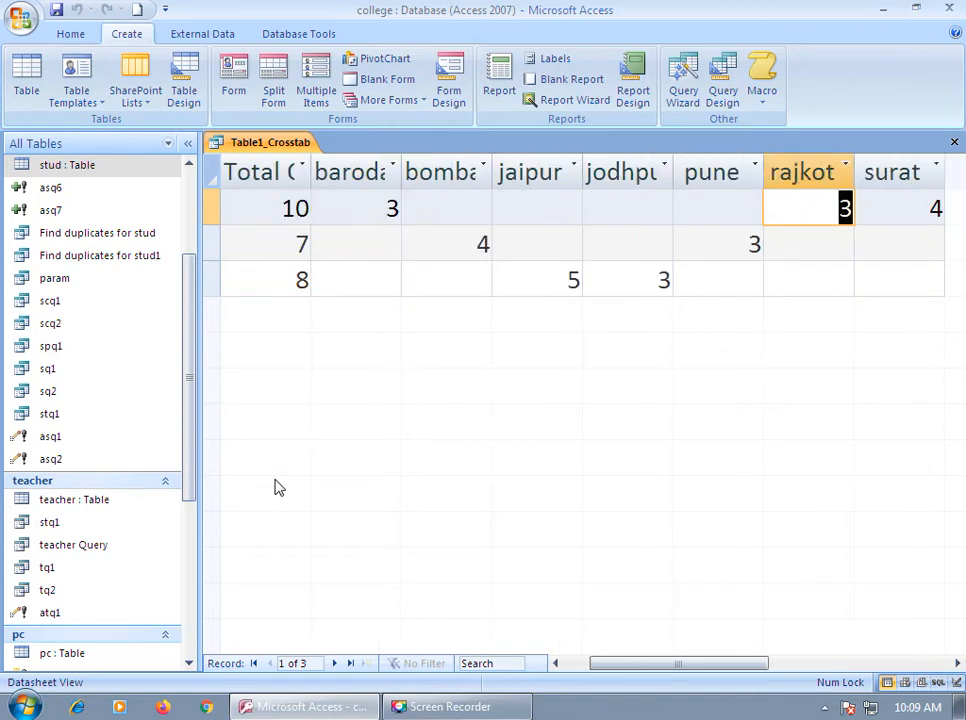
pyautogui.press('Right')
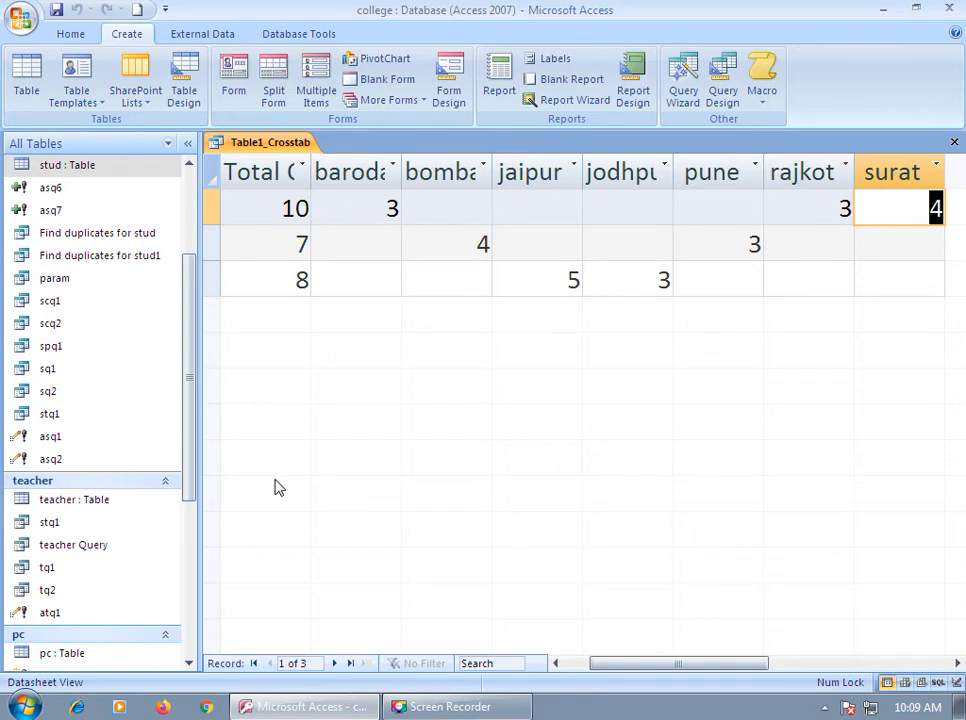
pyautogui.press('Left')
pyautogui.press('Left')
pyautogui.press('Left')
pyautogui.press('Left')
pyautogui.press('Left')
pyautogui.press('Left')
pyautogui.press('Left')
pyautogui.press('Left')
pyautogui.press('Right')
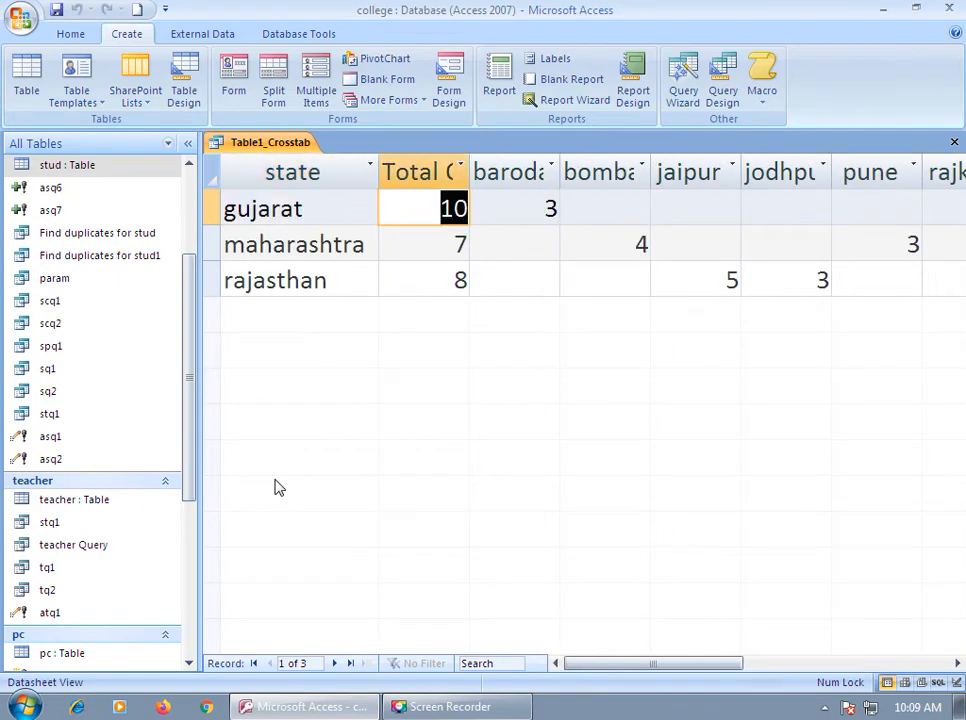
pyautogui.press('Right')
pyautogui.press('Right')
pyautogui.press('Right')
pyautogui.press('Right')
pyautogui.press('Right')
pyautogui.press('Right')
pyautogui.press('Right')
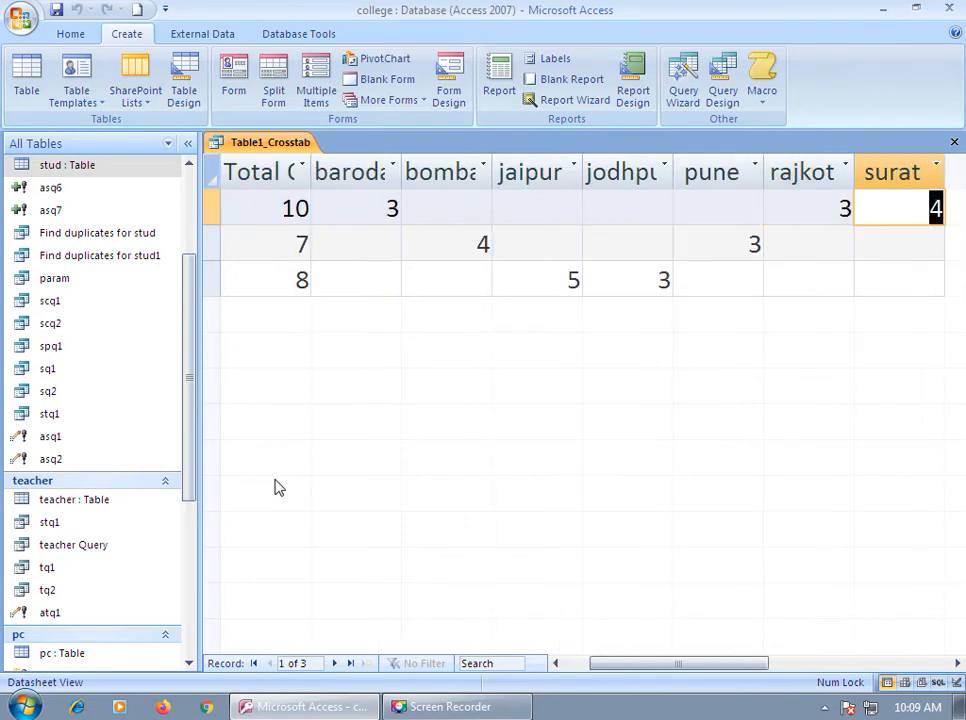
pyautogui.press('Left')
pyautogui.press('Left')
pyautogui.press('Left')
pyautogui.press('Left')
pyautogui.press('Left')
pyautogui.press('Right')
pyautogui.press('Right')
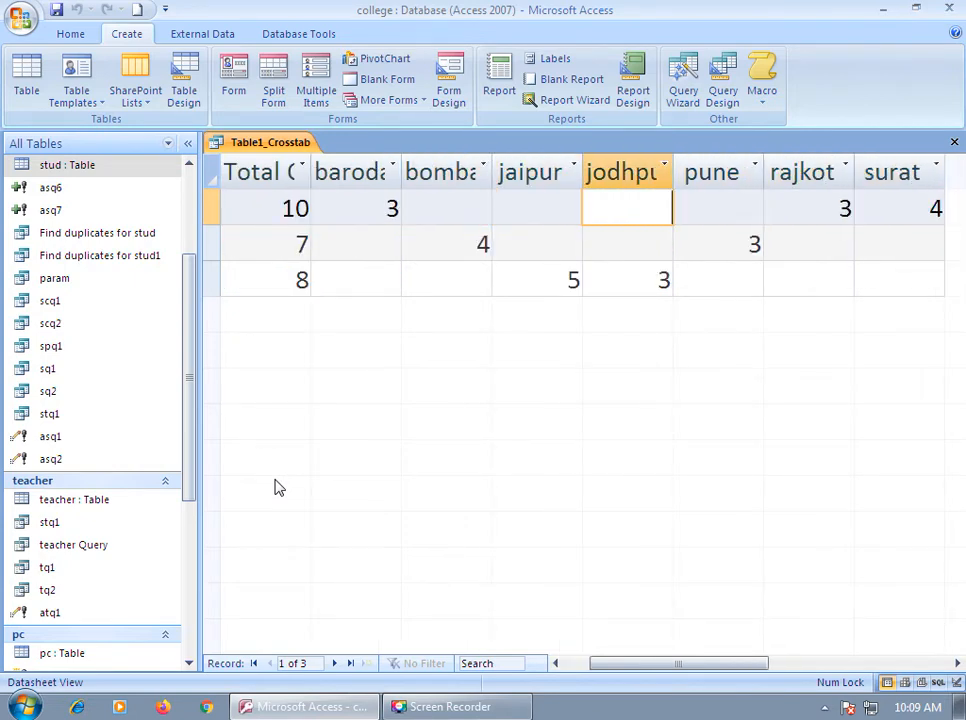
pyautogui.press('Right')
pyautogui.press('Left')
pyautogui.press('Left')
pyautogui.press('Left')
pyautogui.press('Left')
pyautogui.press('Left')
pyautogui.press('Left')
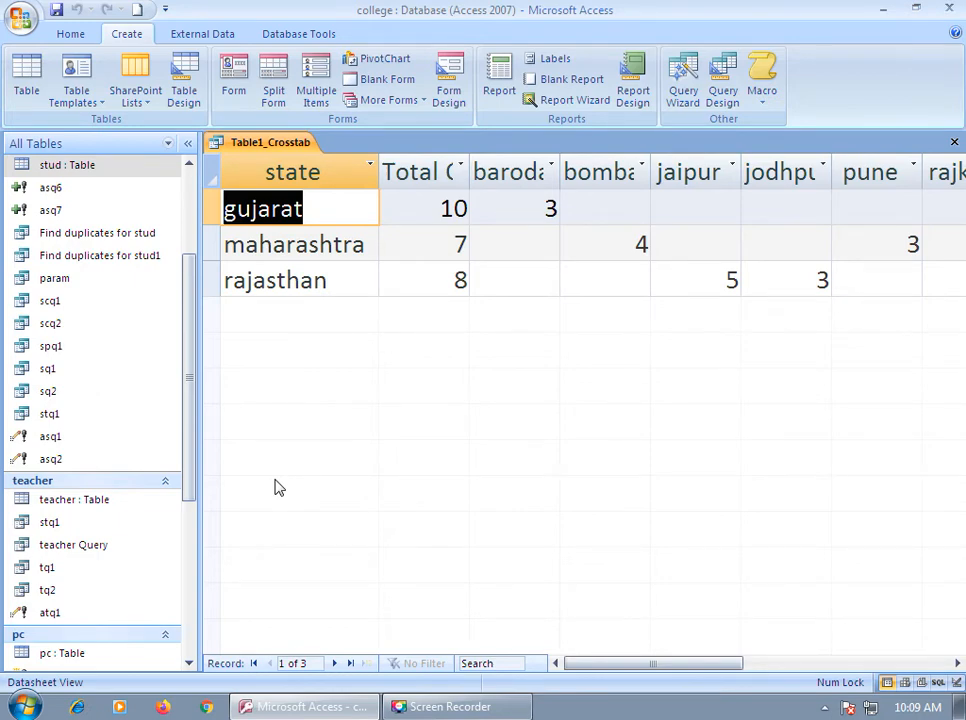
# Step: Examine the maharashtra row of the crosstab, comparing its total with the counts for bombay and pune
pyautogui.press('Down')
pyautogui.press('Right')
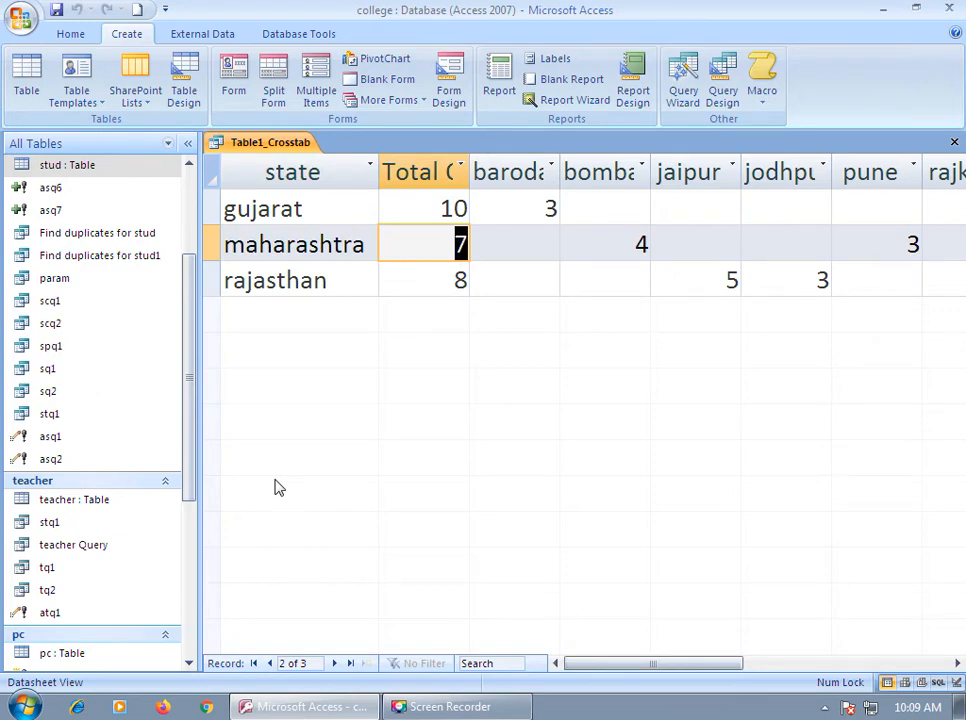
pyautogui.press('Right')
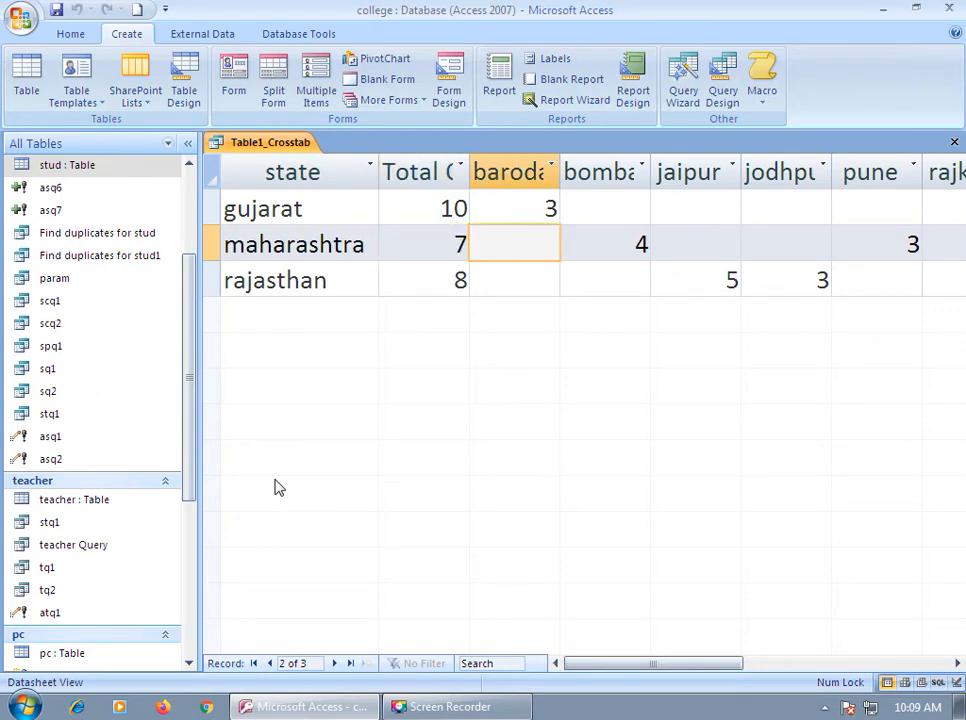
pyautogui.press('Right')
pyautogui.press('Right')
pyautogui.press('Right')
pyautogui.press('Right')
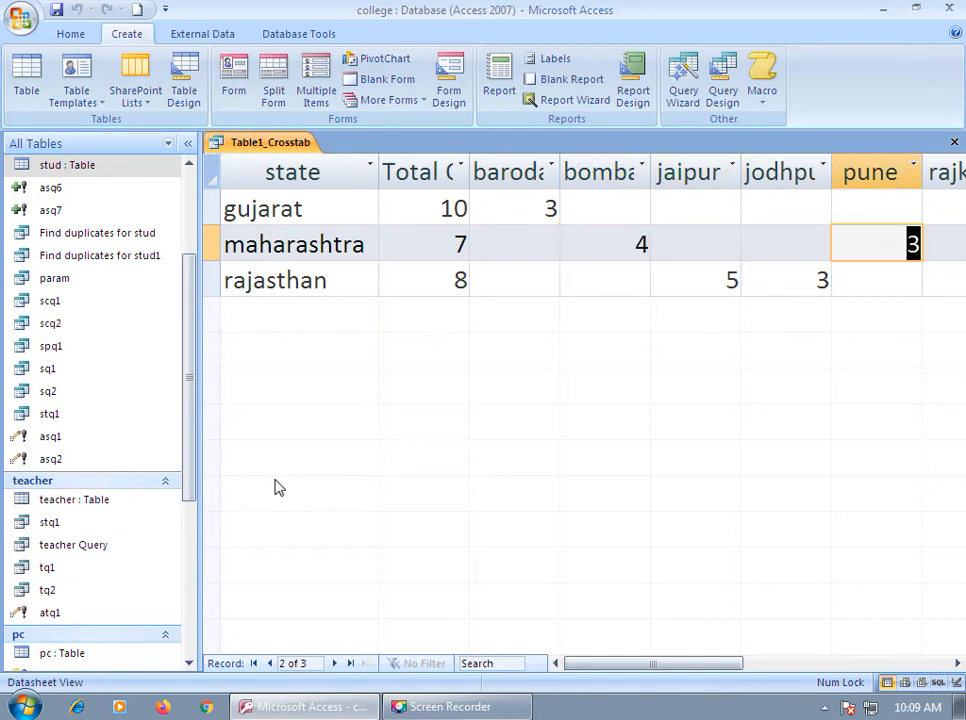
# Step: Examine the rajasthan row of the crosstab, comparing its total with the counts for jaipur and jodhpur
pyautogui.press('Down')
pyautogui.press('Left')
pyautogui.press('Left')
pyautogui.press('Left')
pyautogui.press('Left')
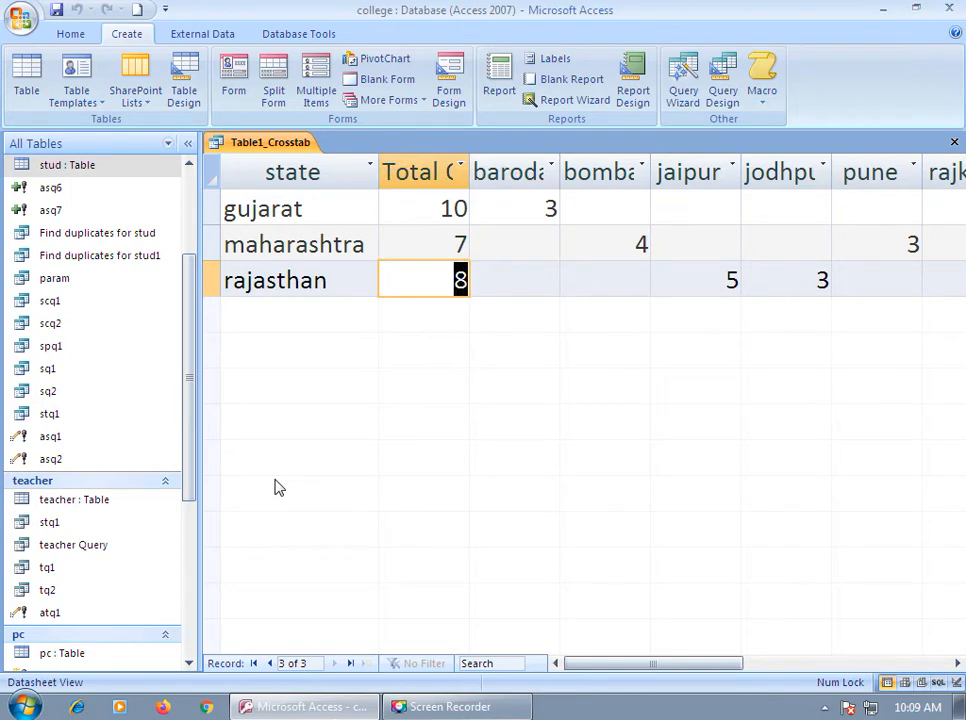
pyautogui.press('Right')
pyautogui.press('Right')
pyautogui.press('Right')
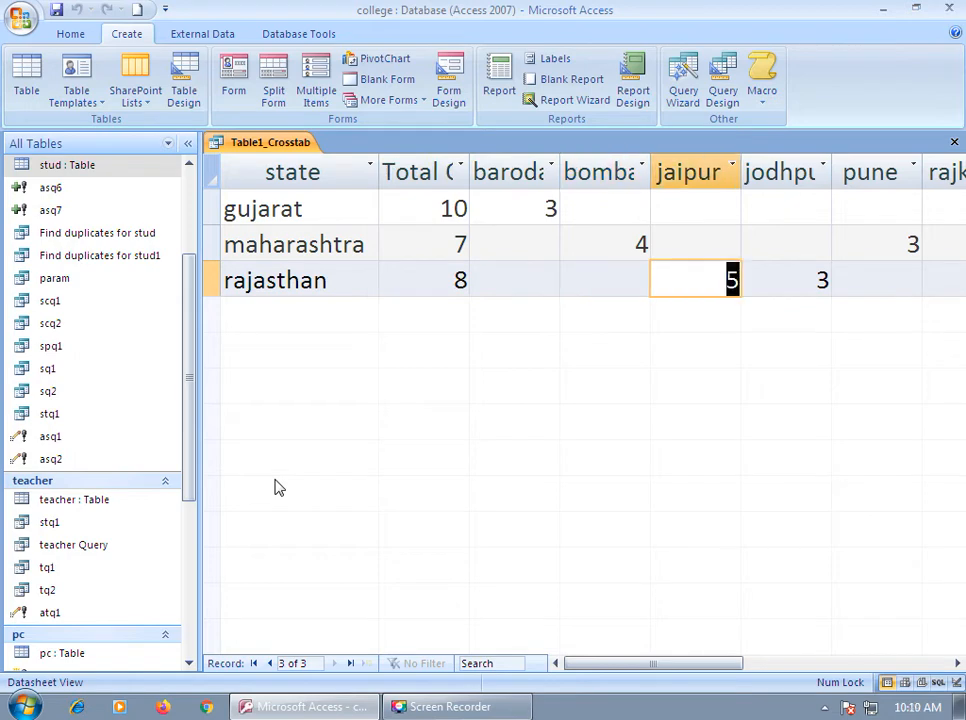
pyautogui.press('Right')
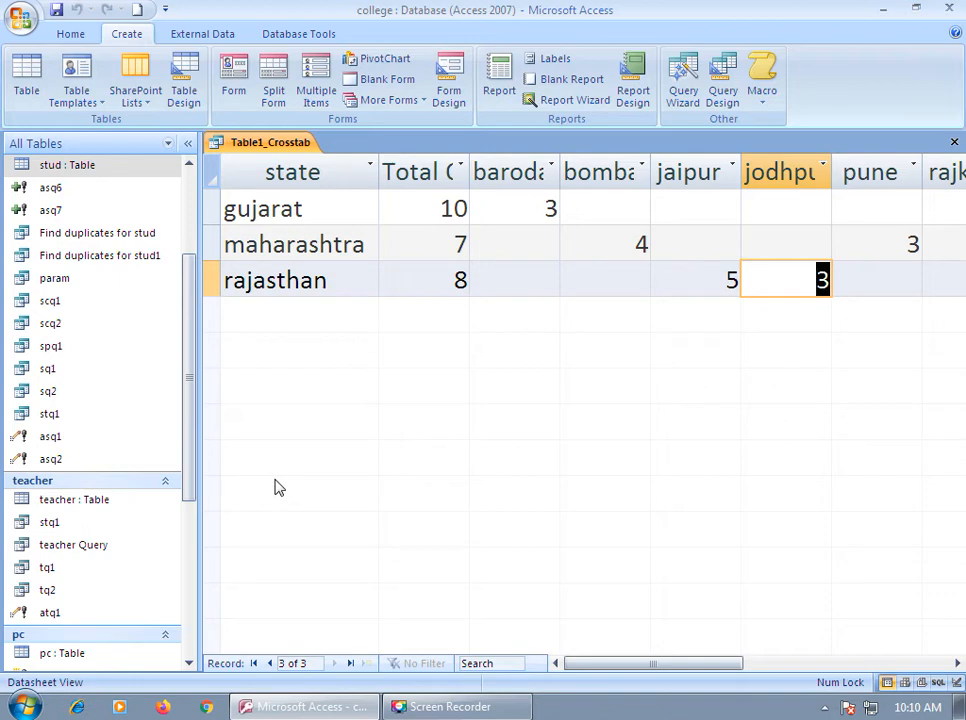
# Step: Review the rajasthan and maharashtra rows across all city columns through surat to see which cities have no count
pyautogui.press('Right')
pyautogui.press('Right')
pyautogui.press('Right')
pyautogui.press('Left')
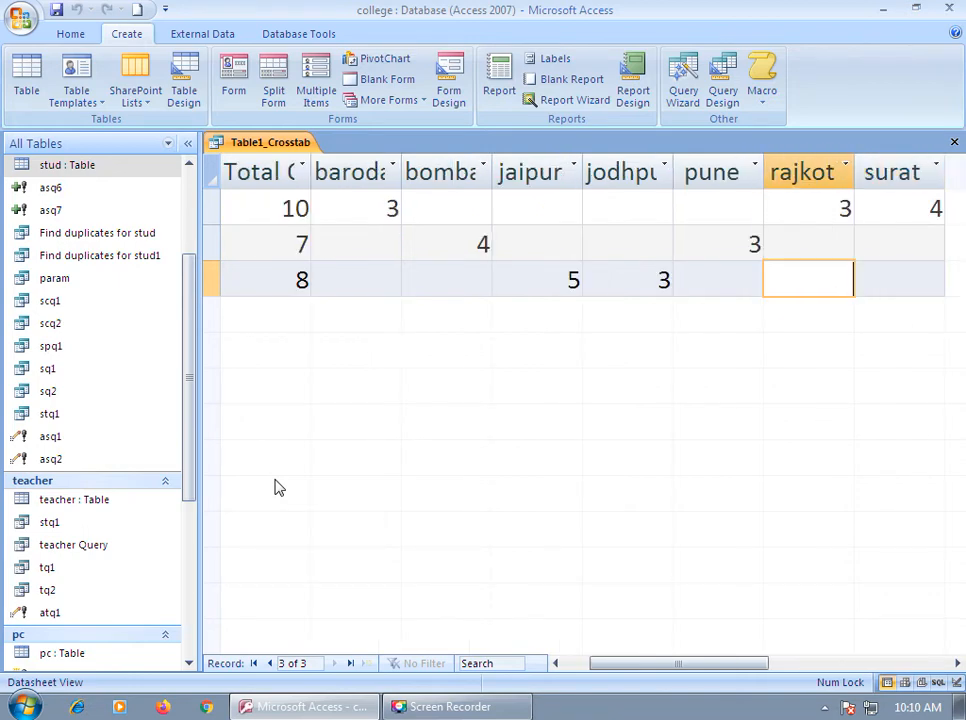
pyautogui.press('Left')
pyautogui.press('Left')
pyautogui.press('Left')
pyautogui.press('Left')
pyautogui.press('Left')
pyautogui.press('Left')
pyautogui.press('Left')
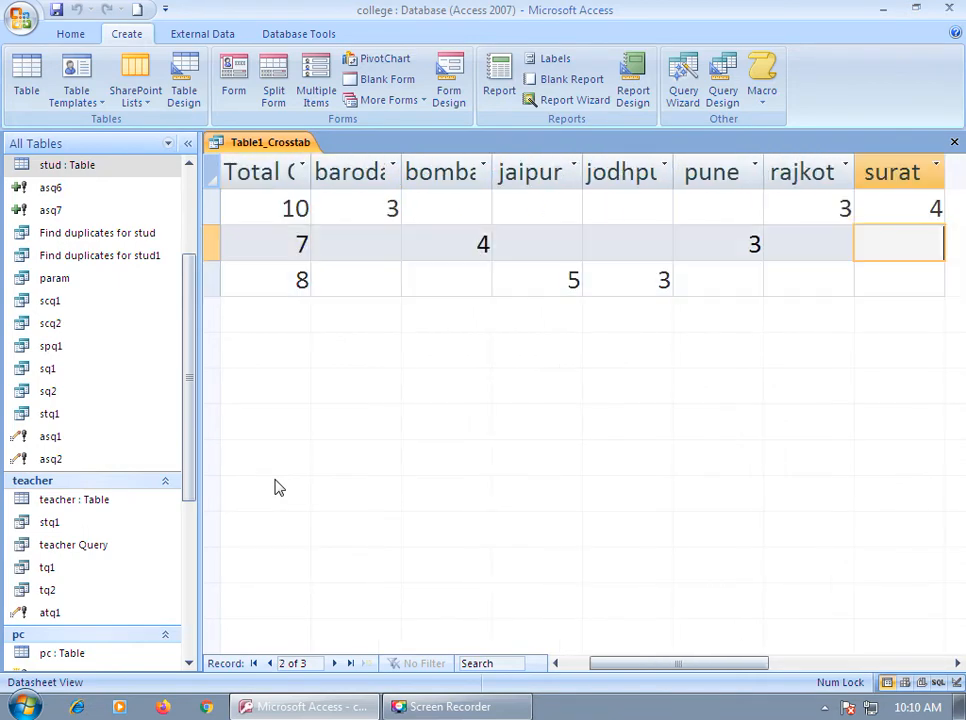
pyautogui.press('Right')
pyautogui.press('Right')
pyautogui.press('Right')
pyautogui.press('Right')
pyautogui.press('Right')
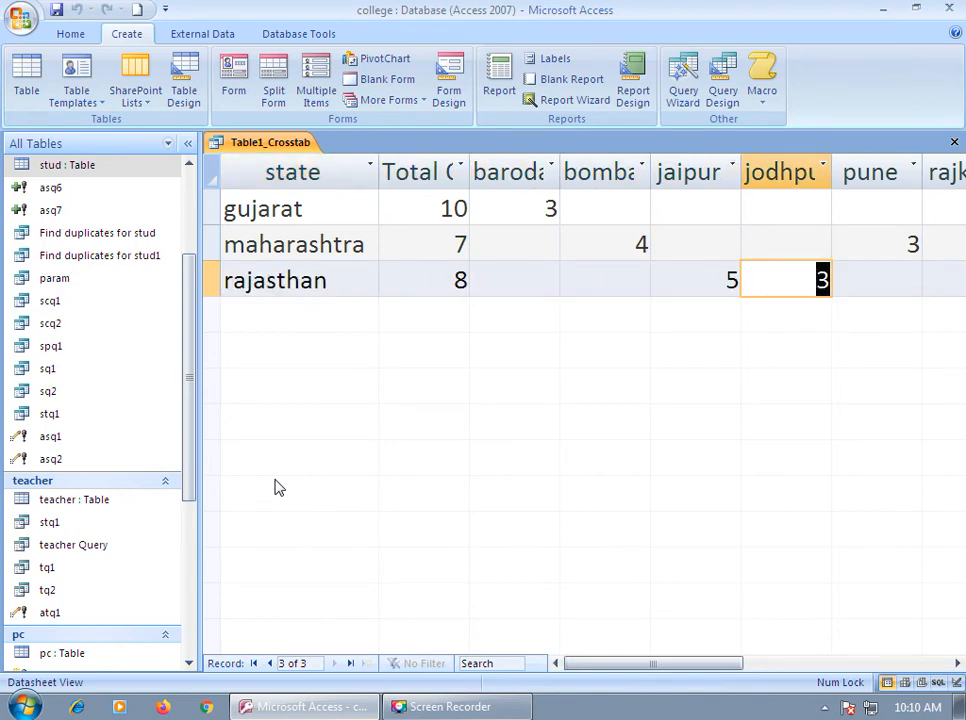
# Step: Check which city columns hold counts in the gujarat row, from baroda through jodhpur
pyautogui.press('Up')
pyautogui.press('Up')
pyautogui.press('Left')
pyautogui.press('Left')
pyautogui.press('Left')
pyautogui.press('Left')
pyautogui.press('Left')
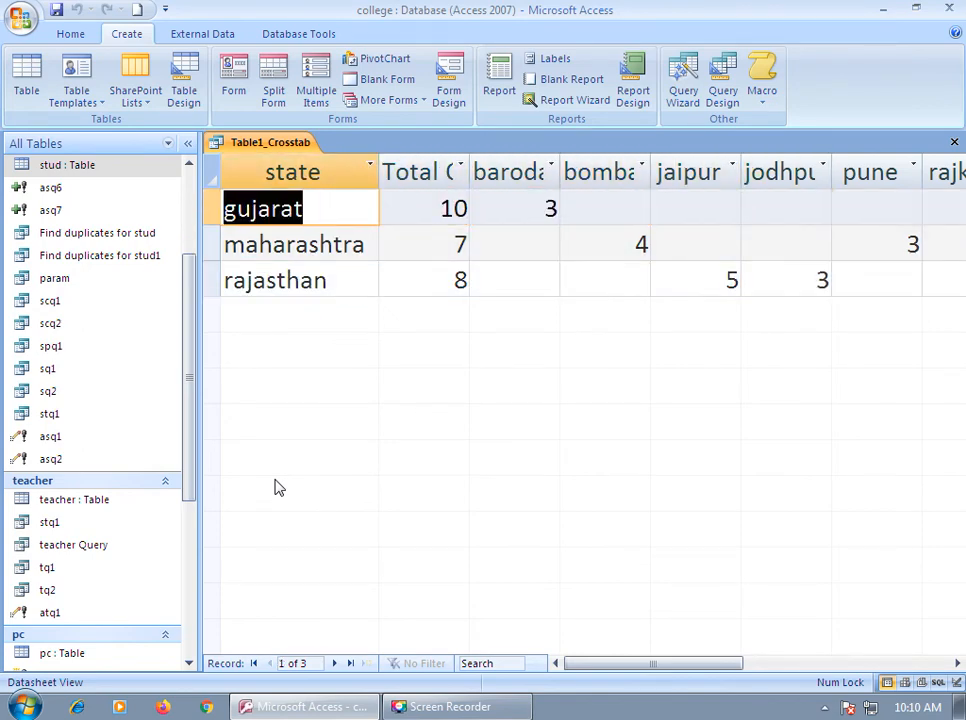
pyautogui.press('Right')
pyautogui.press('Right')
pyautogui.press('Right')
pyautogui.press('Right')
pyautogui.press('Right')
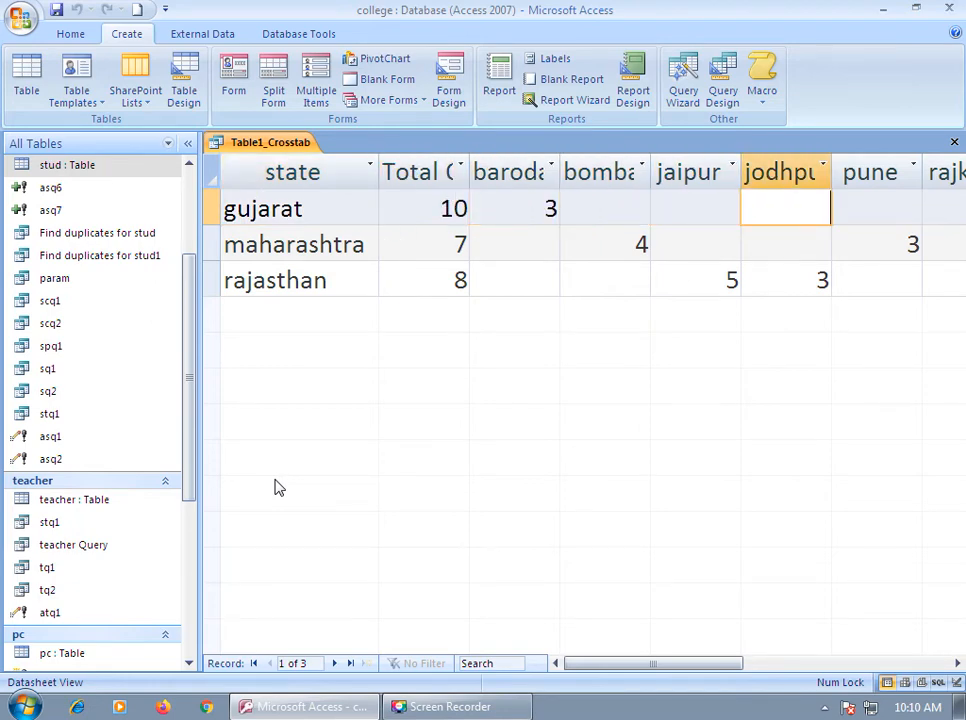
pyautogui.press('Left')
pyautogui.press('Left')
pyautogui.press('Left')
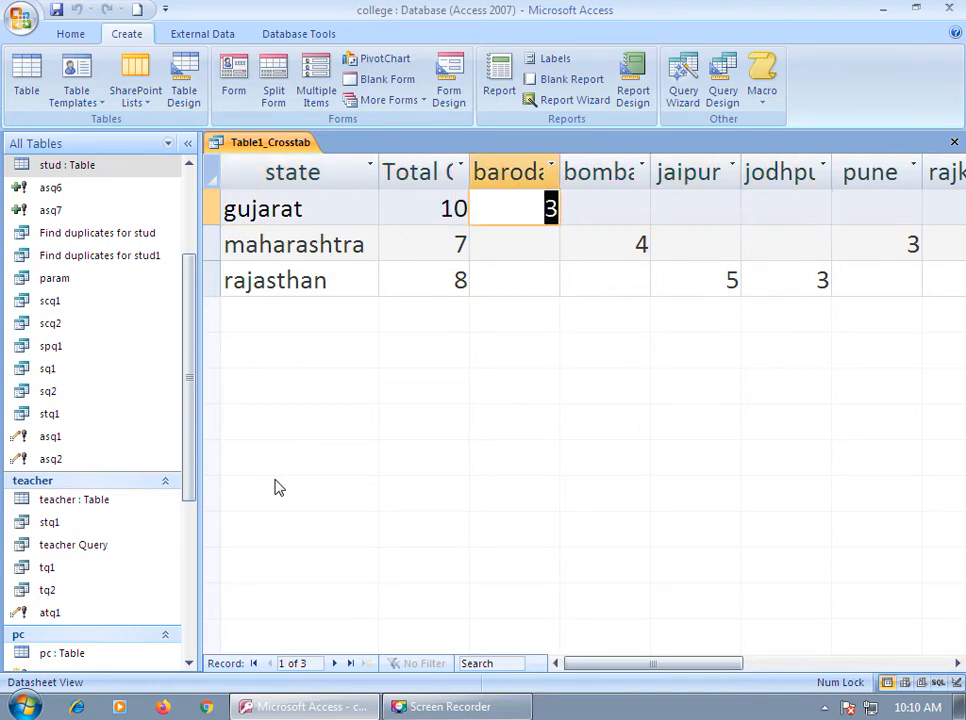
pyautogui.press('Right')
pyautogui.press('Right')
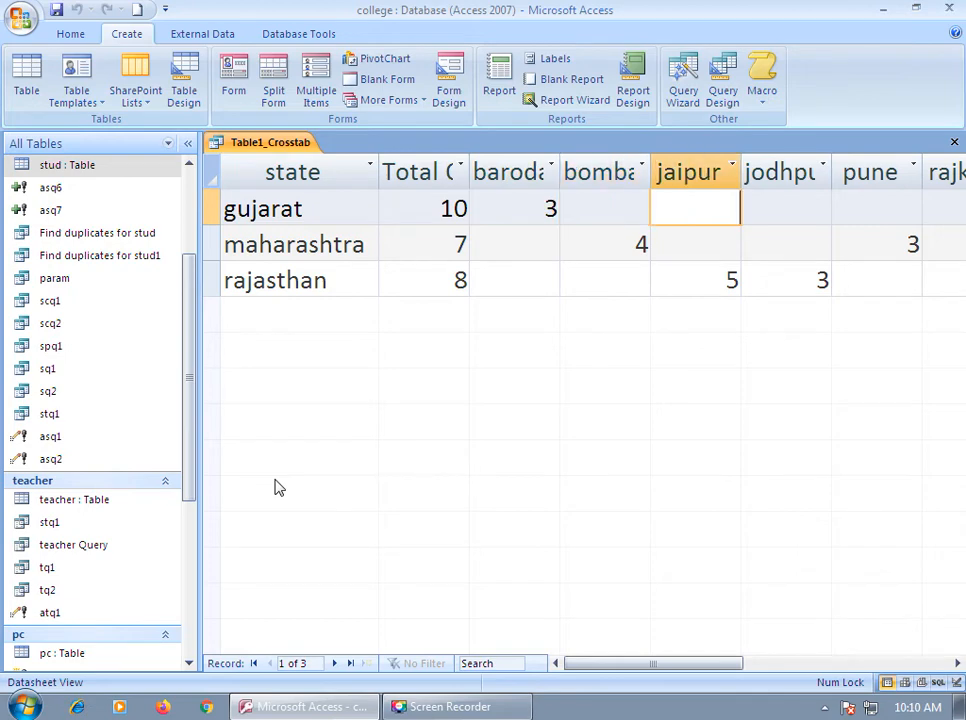
# Step: Check the filled and empty city cells of the maharashtra row, from baroda through rajkot
pyautogui.press('Down')
pyautogui.press('Left')
pyautogui.press('Left')
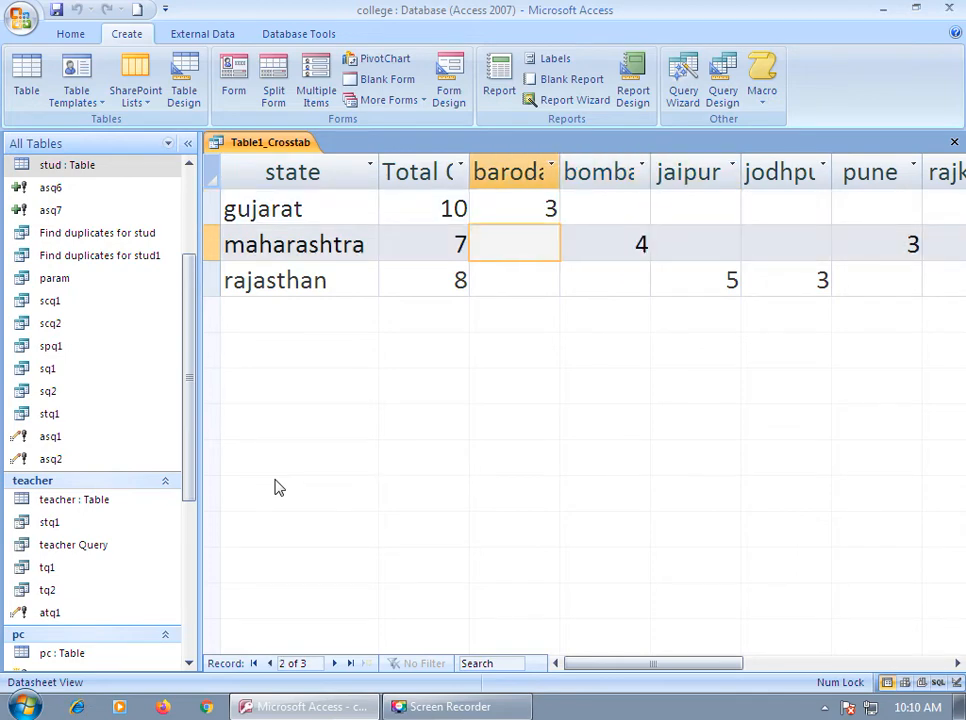
pyautogui.press('Right')
pyautogui.press('Right')
pyautogui.press('Right')
pyautogui.press('Right')
pyautogui.press('Right')
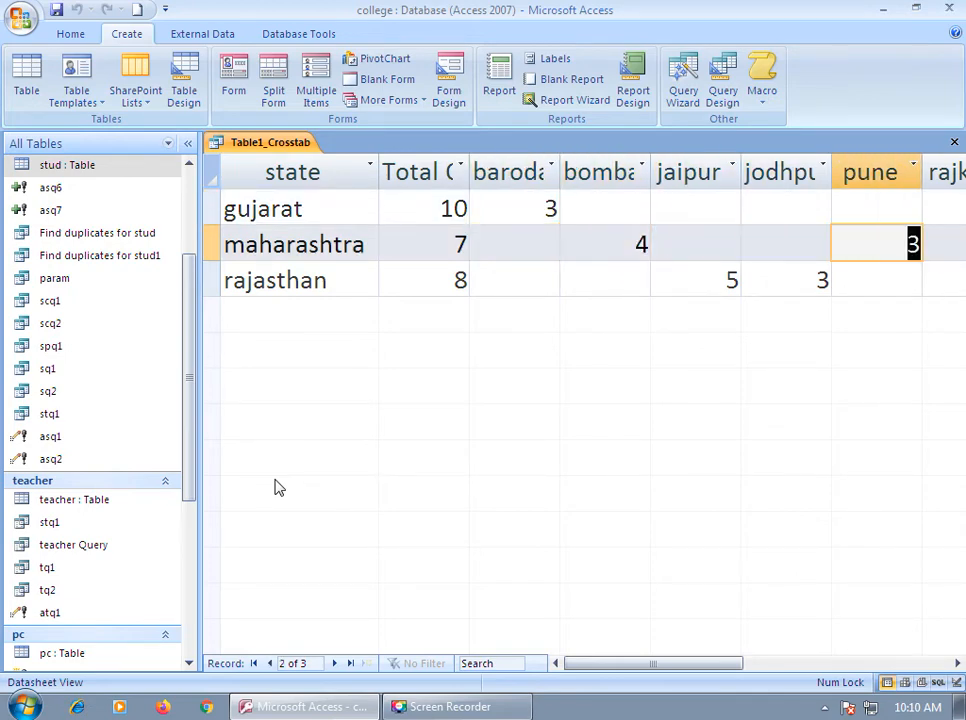
pyautogui.press('Right')
pyautogui.press('Left')
pyautogui.press('Left')
pyautogui.press('Left')
pyautogui.press('Left')
pyautogui.press('Left')
pyautogui.press('Left')
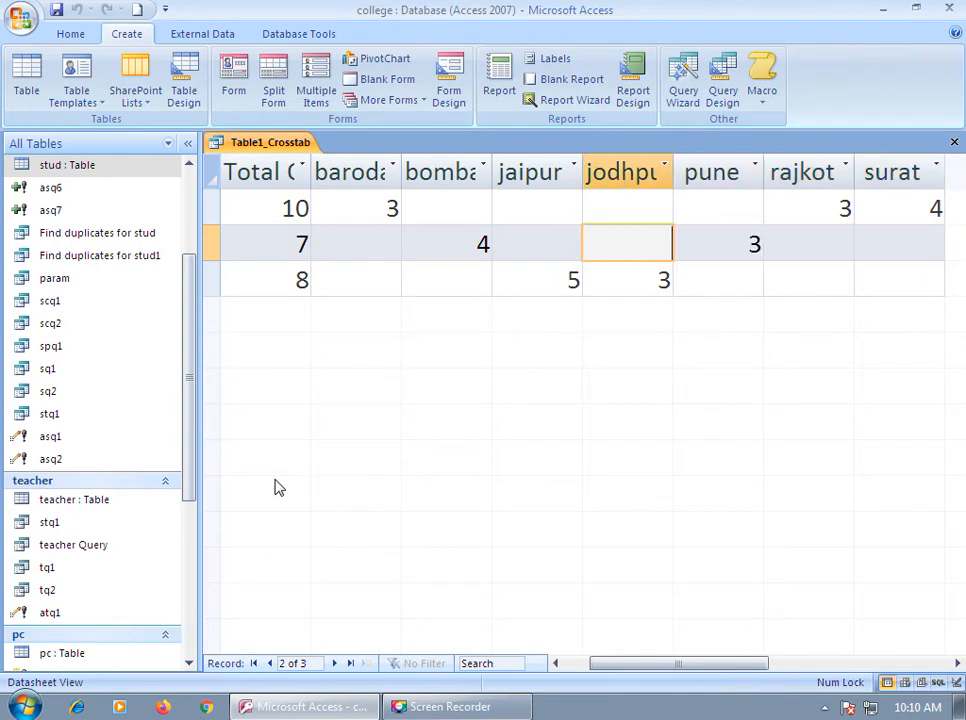
pyautogui.press('Left')
pyautogui.press('Left')
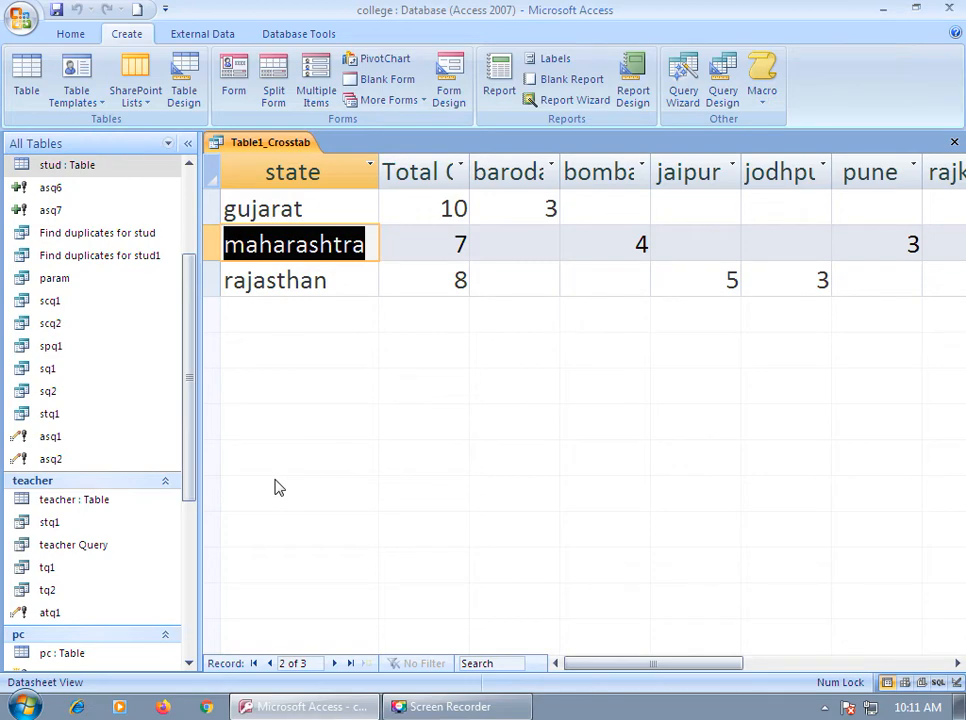
# Step: Review the gujarat row once more, relating its total to the baroda, rajkot and surat counts
pyautogui.press('Up')
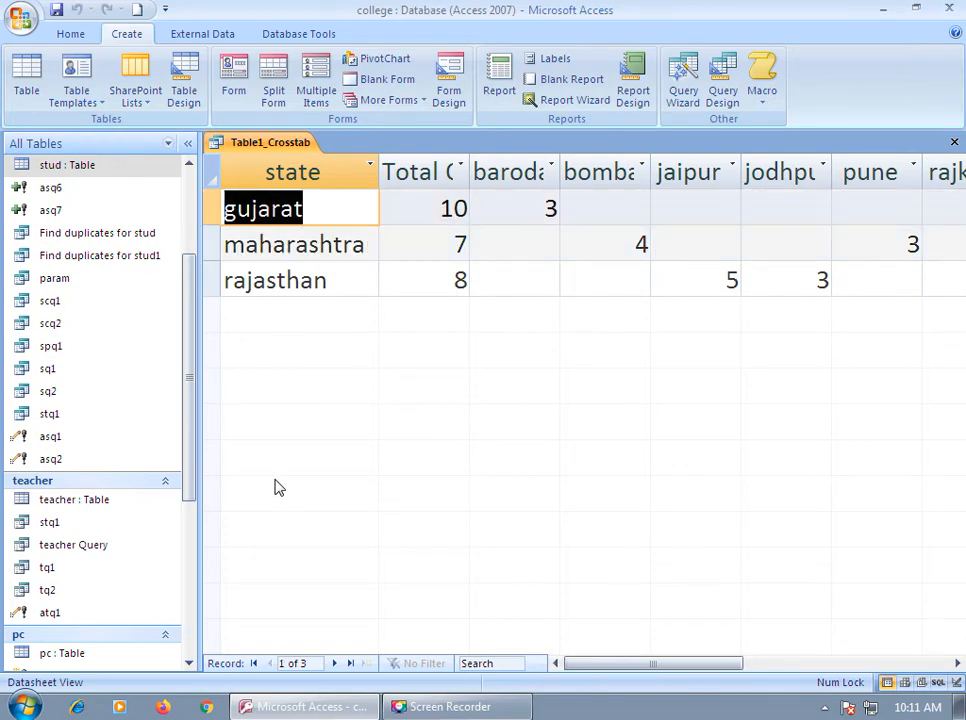
pyautogui.press('Right')
pyautogui.press('Right')
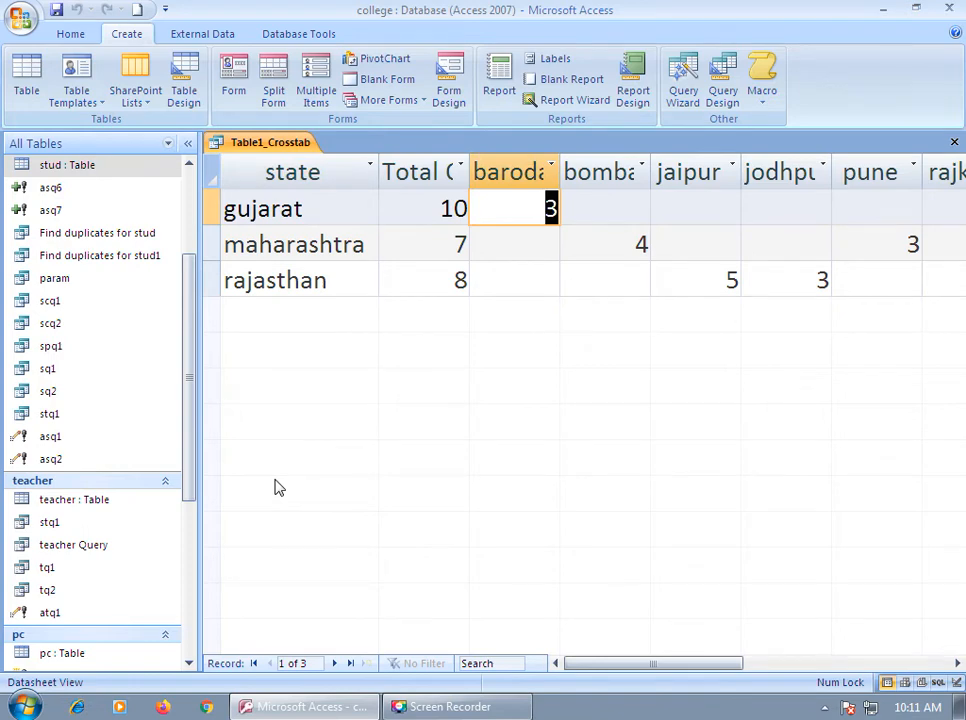
pyautogui.press('Right')
pyautogui.press('Right')
pyautogui.press('Right')
pyautogui.press('Right')
pyautogui.press('Right')
pyautogui.press('Right')
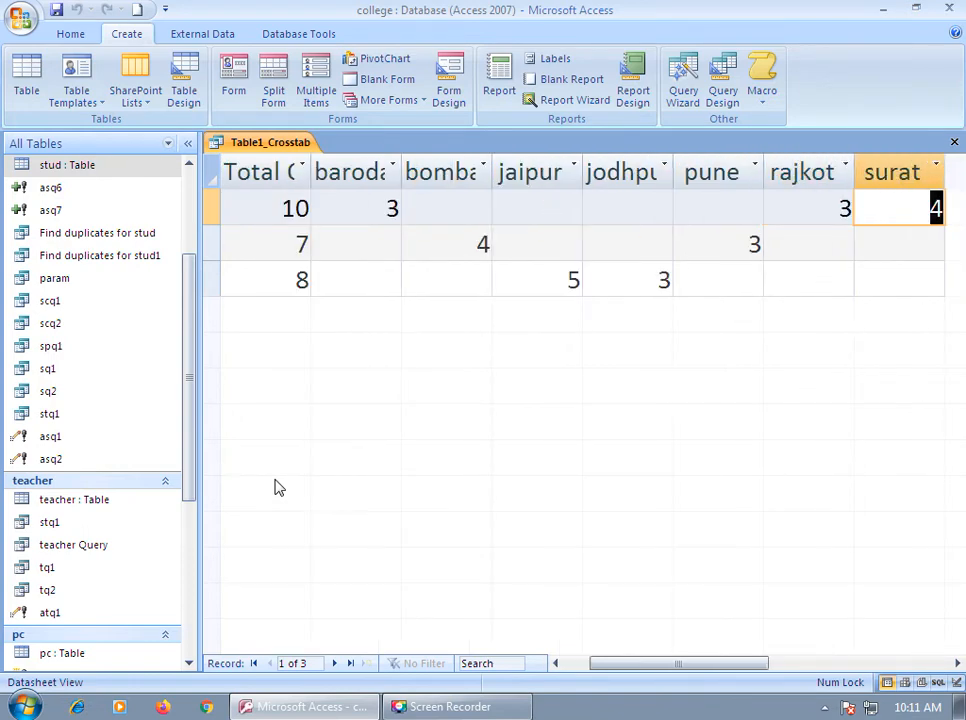
pyautogui.press('Left')
pyautogui.press('Left')
pyautogui.press('Left')
pyautogui.press('Left')
pyautogui.press('Left')
pyautogui.press('Left')
pyautogui.press('Left')
pyautogui.press('Left')
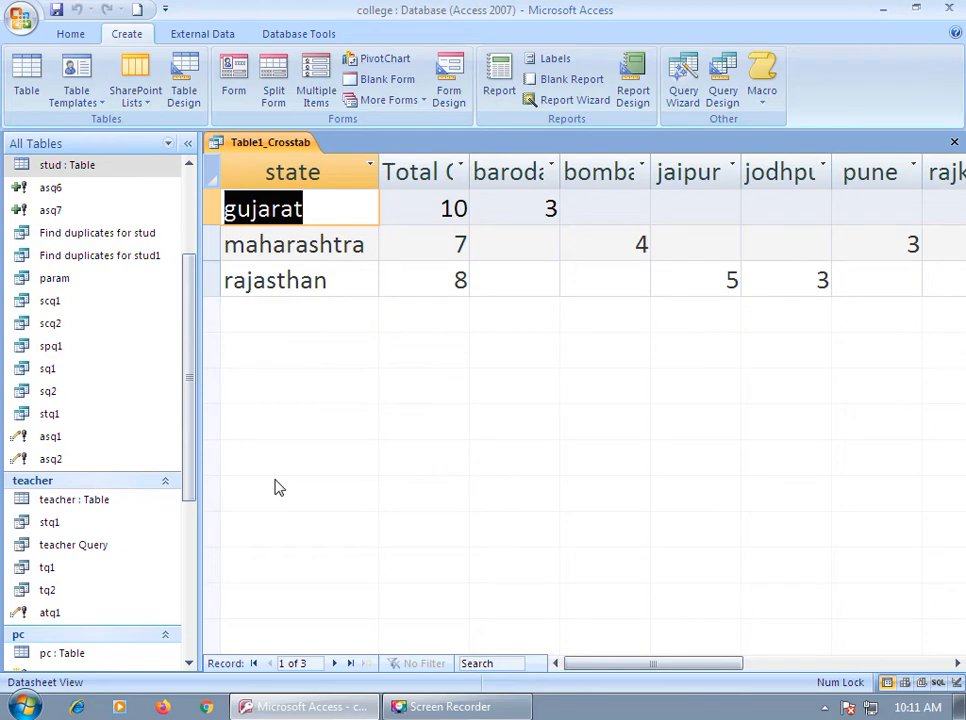
# Step: Close Table1_Crosstab and start another query with the Crosstab Query Wizard, based on Table1
pyautogui.click(953, 141)
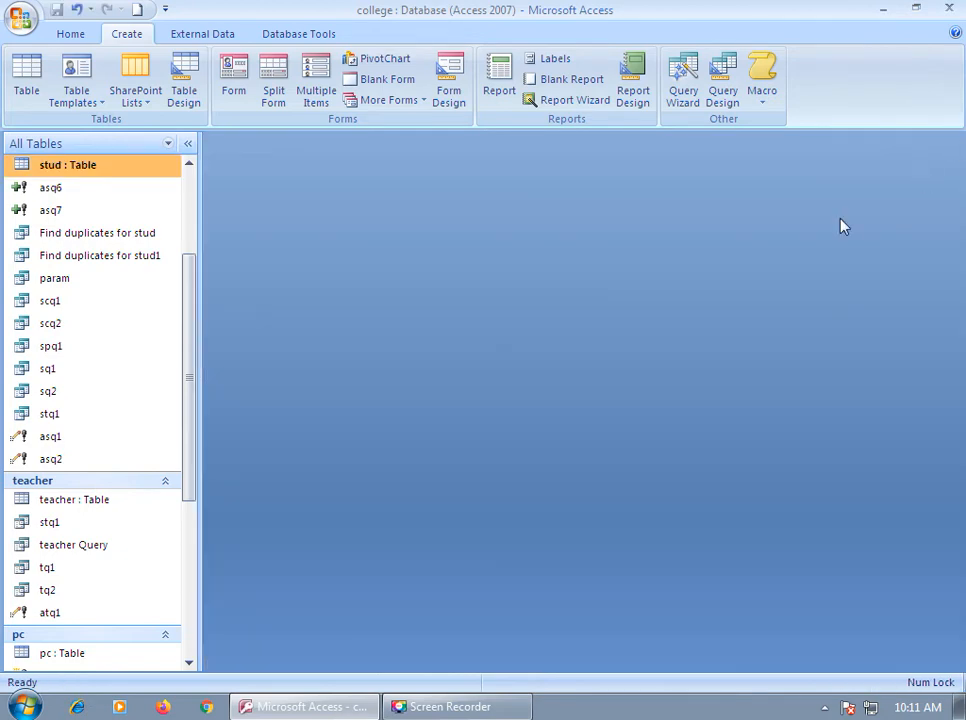
pyautogui.click(684, 97)
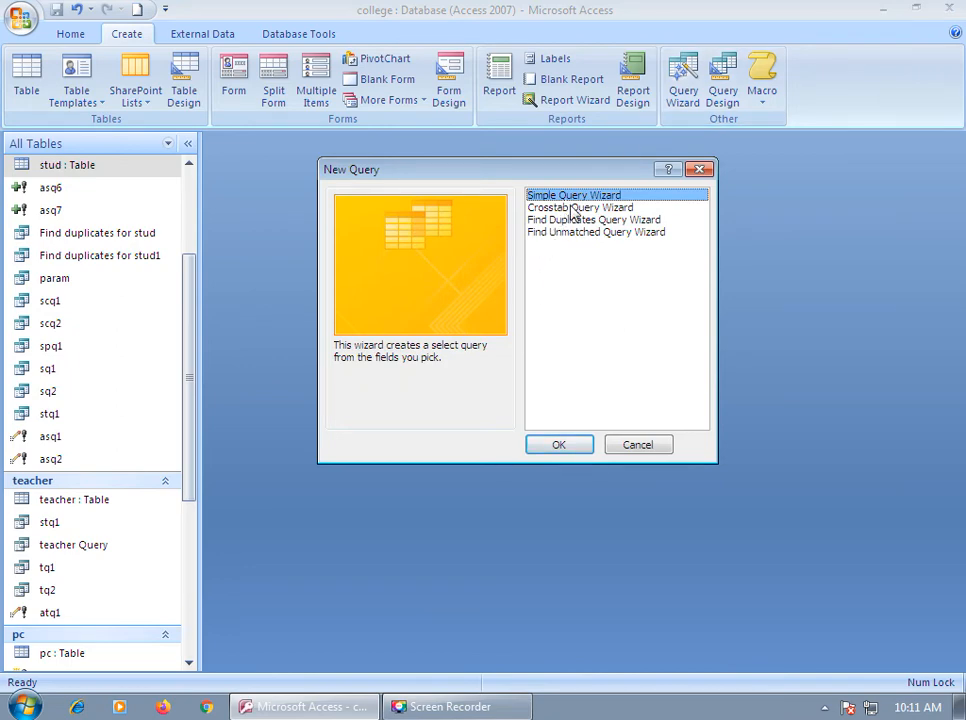
pyautogui.click(575, 207)
pyautogui.click(558, 448)
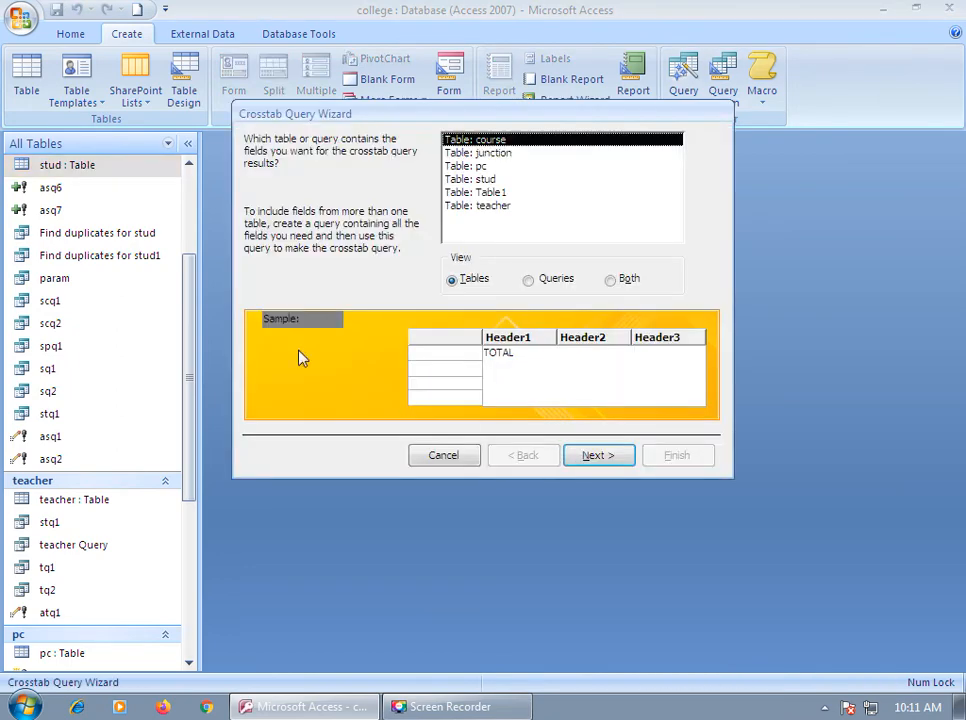
pyautogui.click(488, 194)
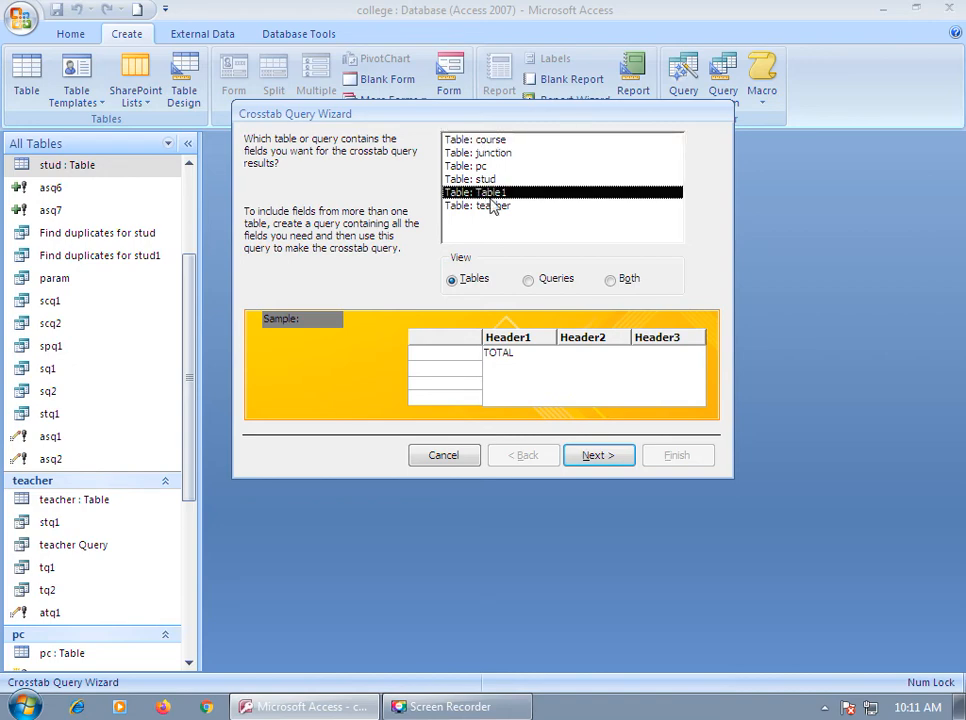
pyautogui.click(592, 455)
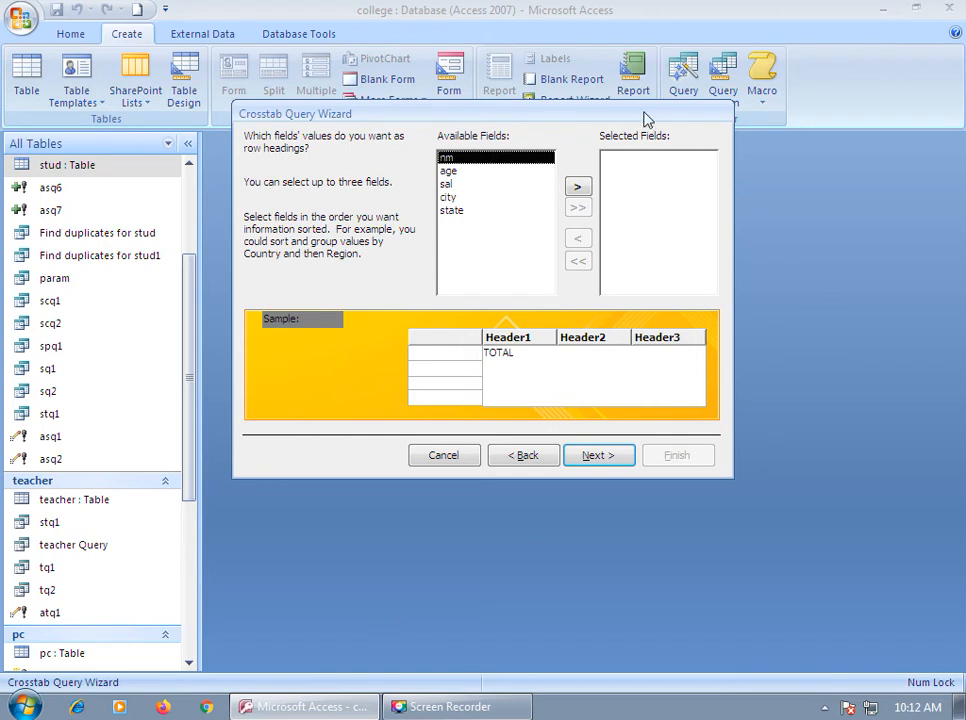
# Step: Use state as the only row heading field and continue to the choice of column headings
pyautogui.click(448, 211)
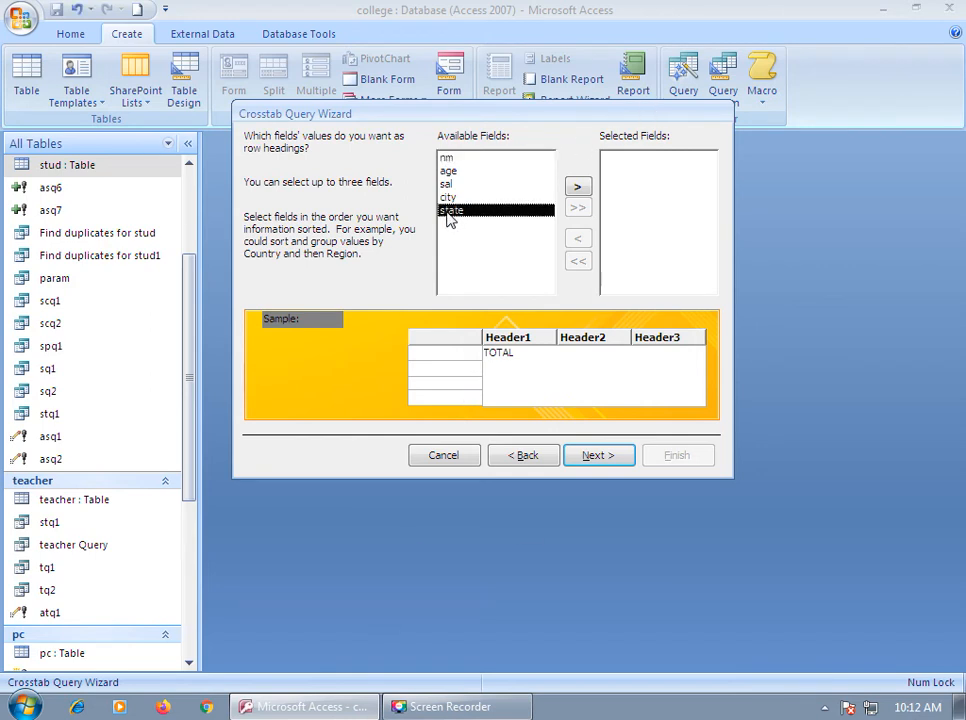
pyautogui.click(578, 188)
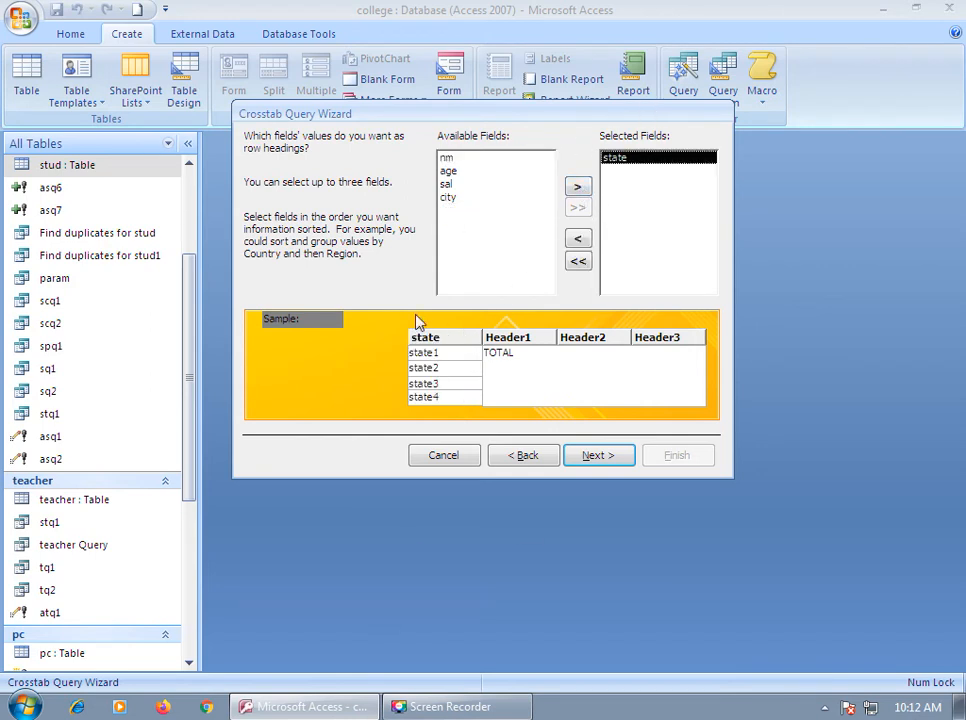
pyautogui.click(447, 197)
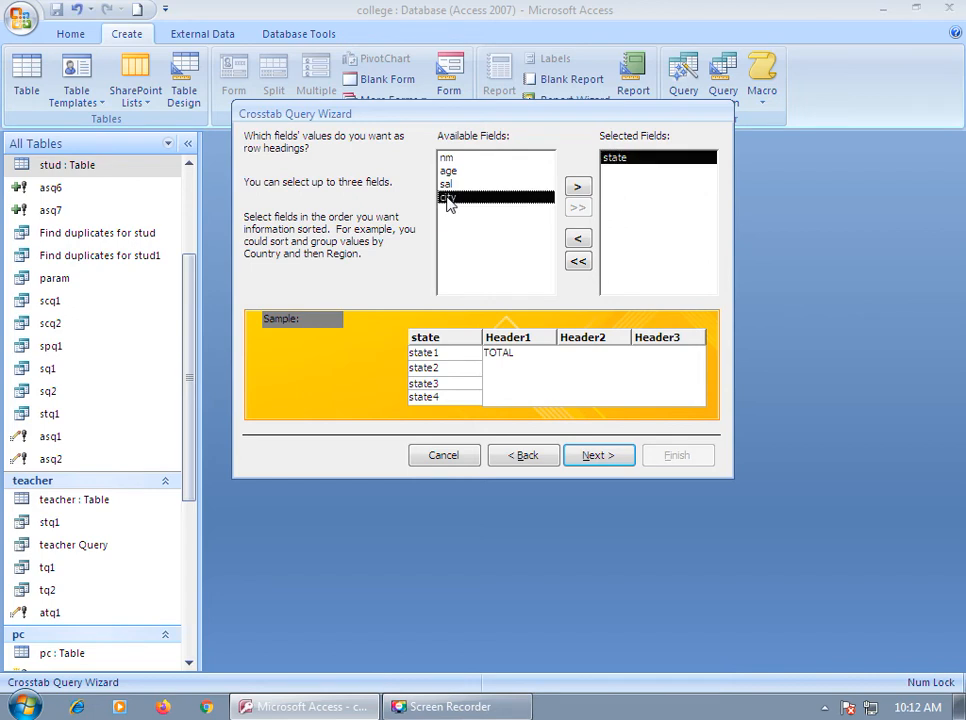
pyautogui.click(597, 456)
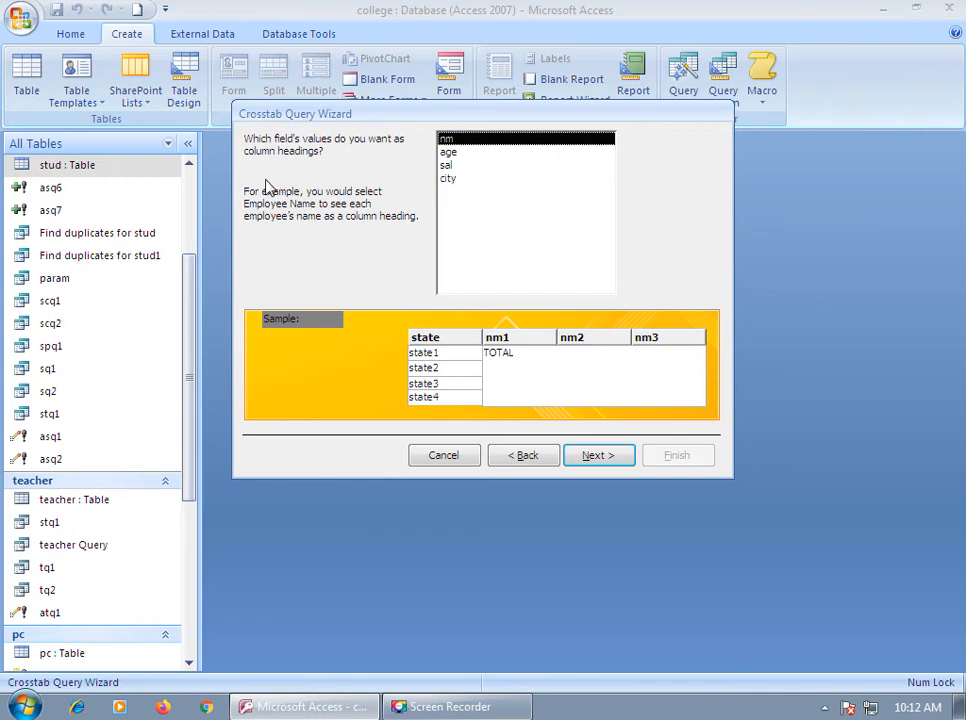
# Step: Review the wizard's table and row heading choices again, and select city for the column headings
pyautogui.click(527, 457)
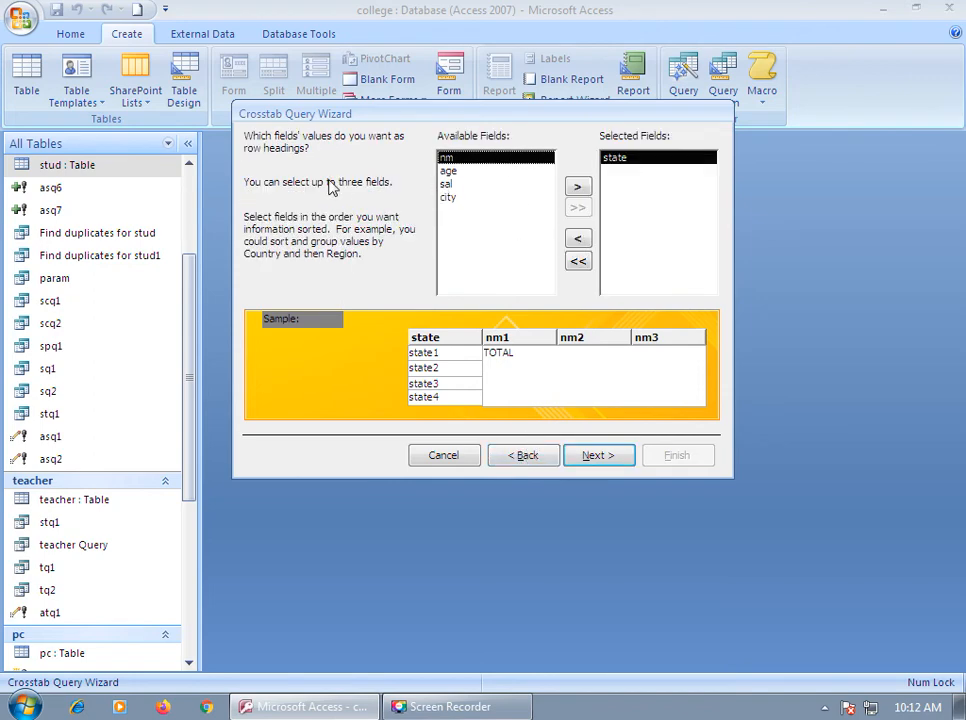
pyautogui.click(518, 456)
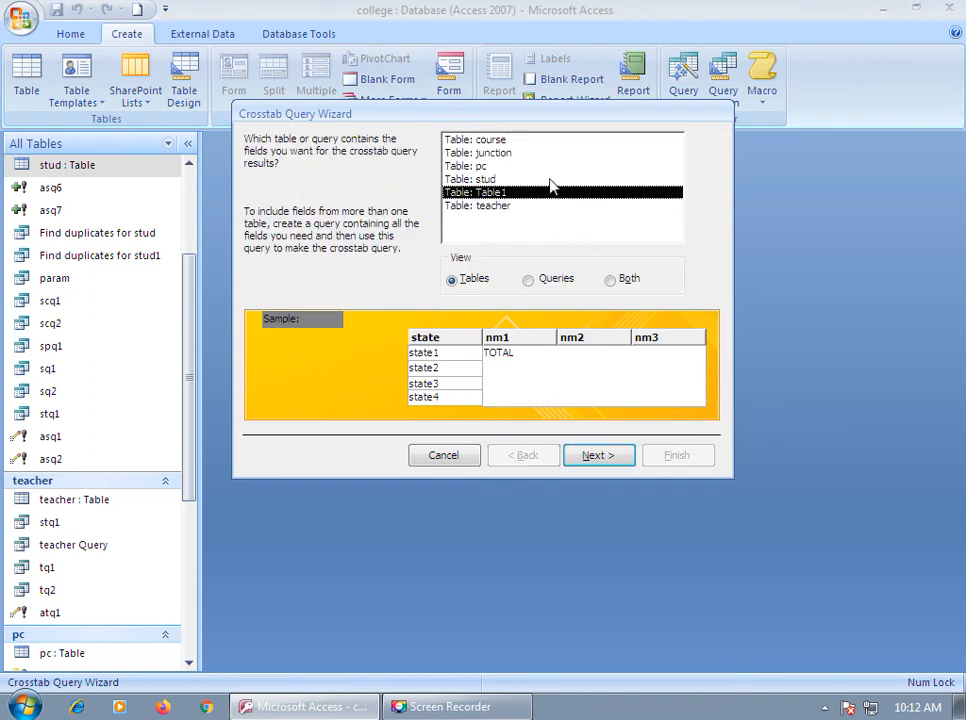
pyautogui.click(610, 458)
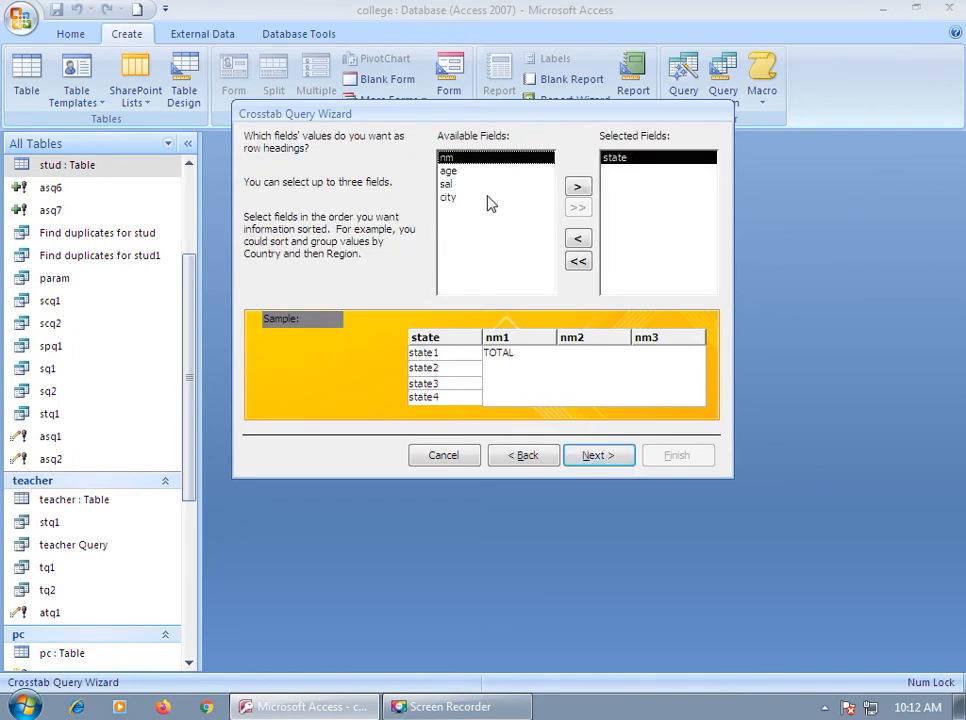
pyautogui.click(595, 461)
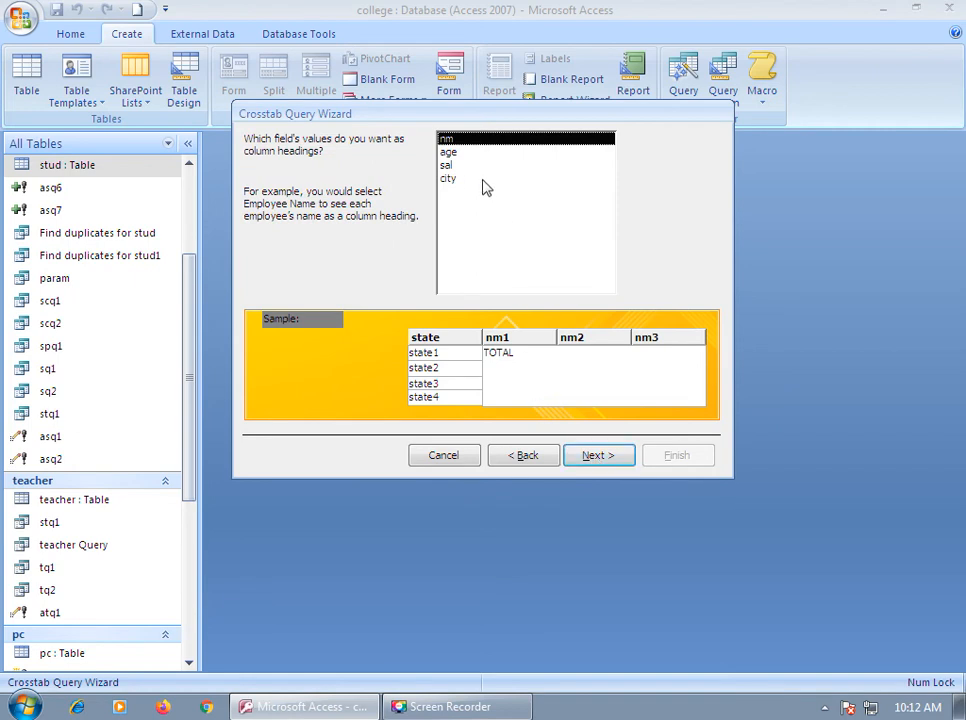
pyautogui.click(452, 179)
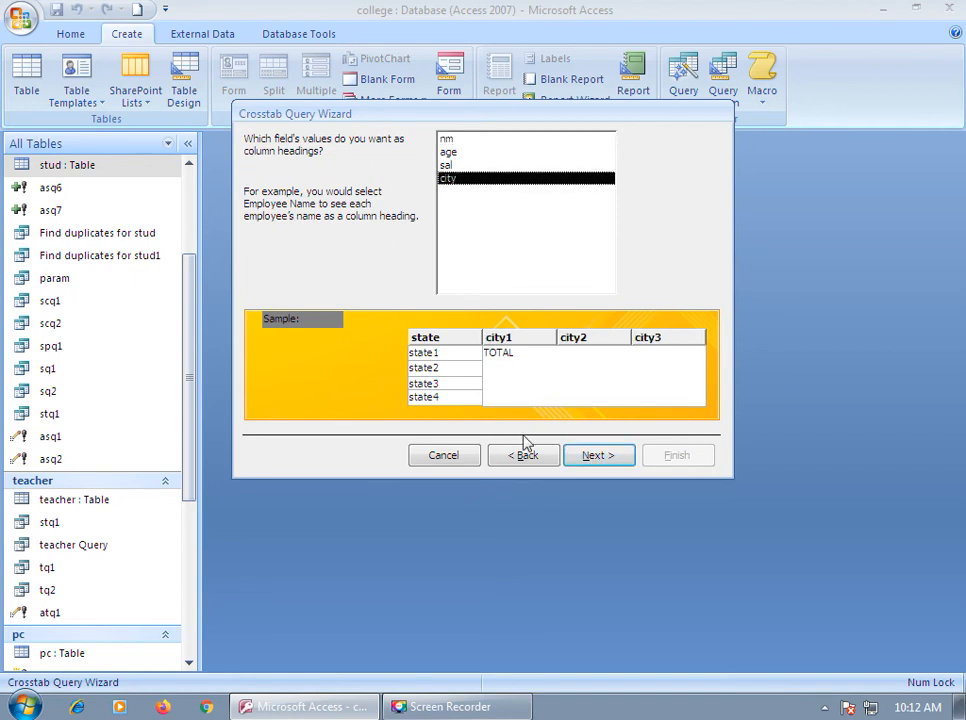
# Step: Calculate the Max of age at each state and city intersection, keep row sums included, and finish the crosstab query
pyautogui.click(593, 455)
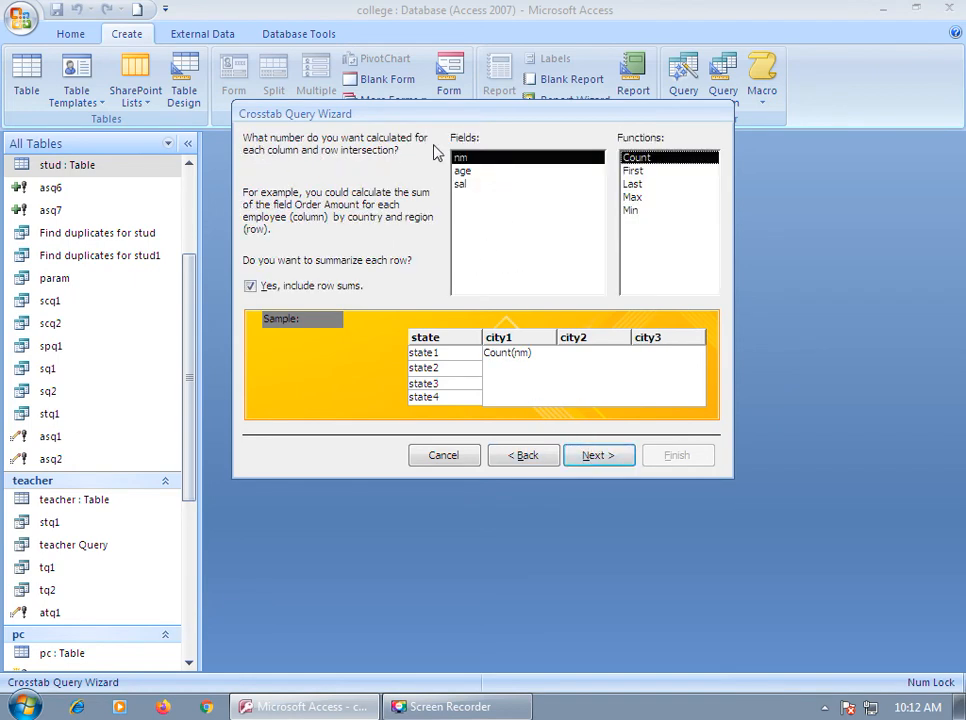
pyautogui.click(631, 198)
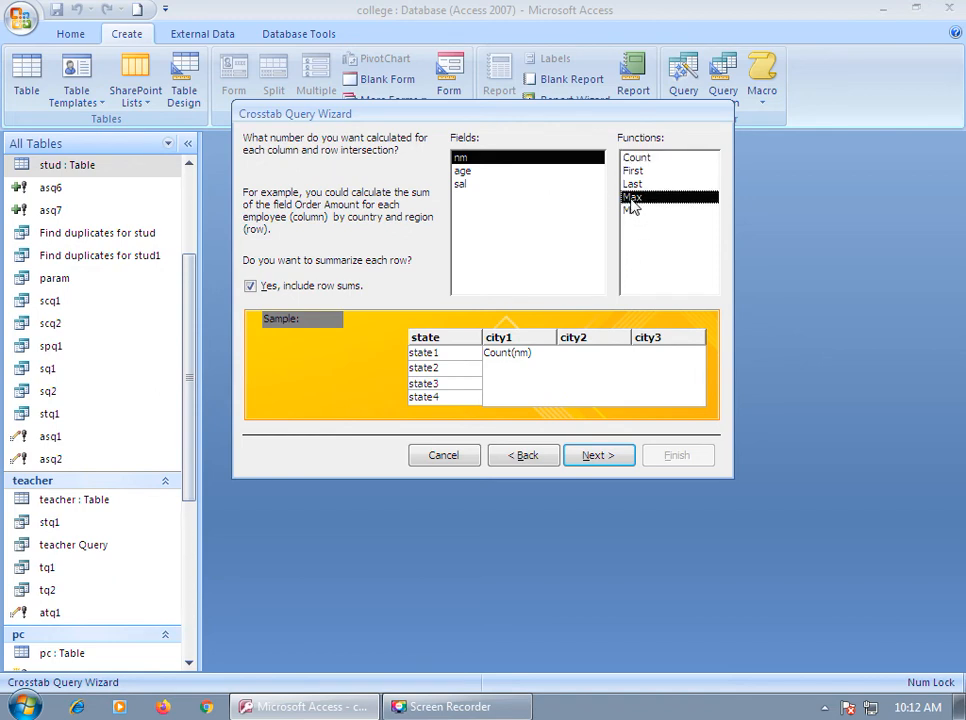
pyautogui.click(464, 172)
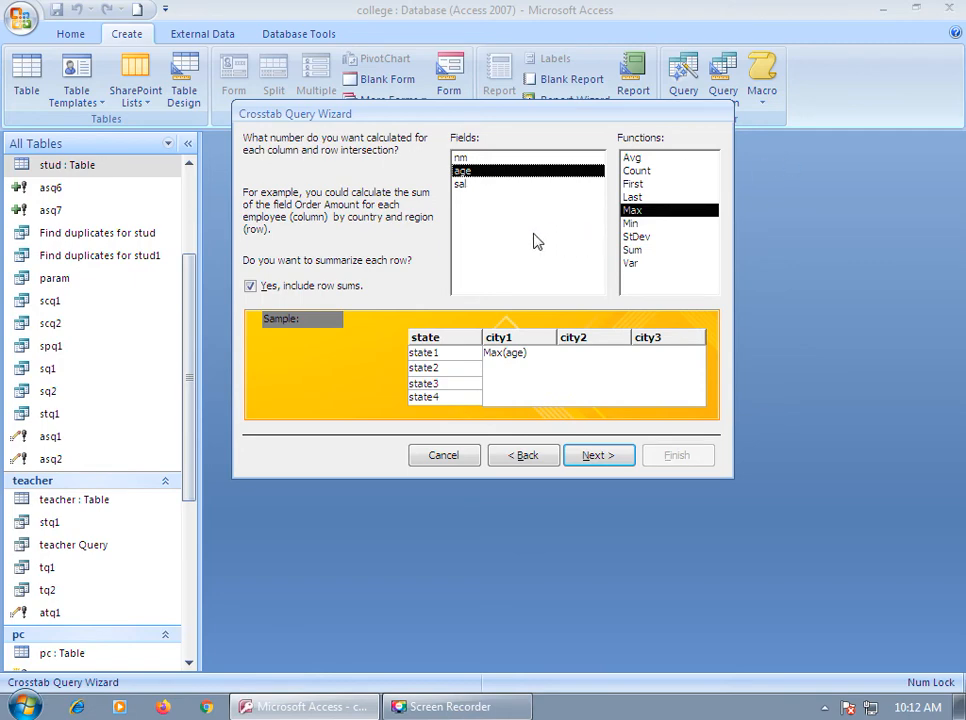
pyautogui.click(592, 457)
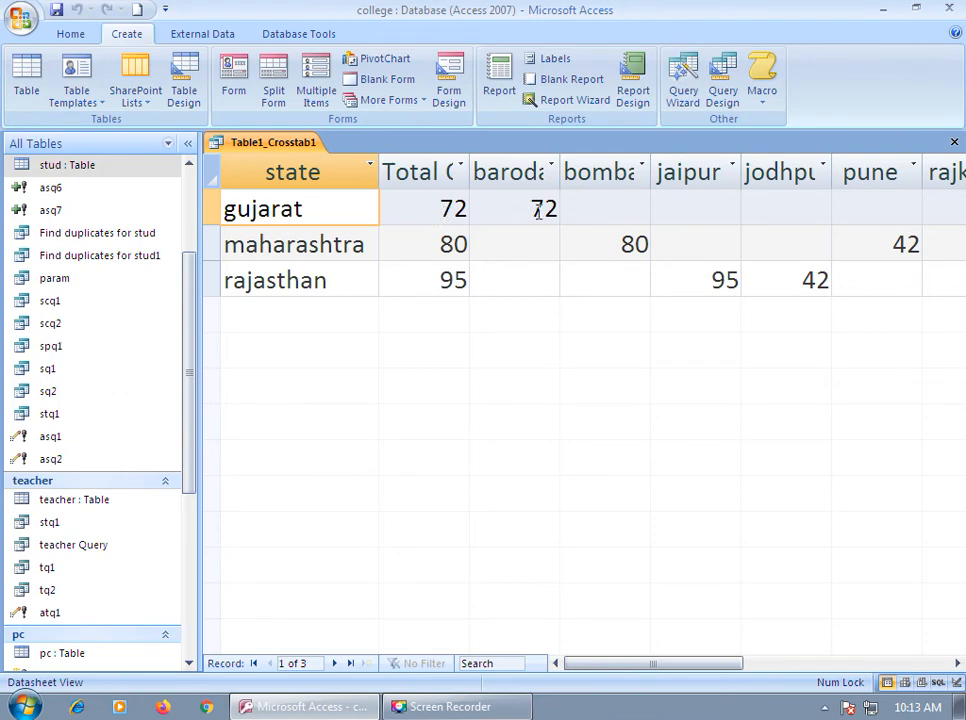
# Step: Examine the maximum ages per city in the gujarat, maharashtra and rajasthan rows, comparing each with its state's total column
pyautogui.moveTo(660, 664); pyautogui.dragTo(727, 664)
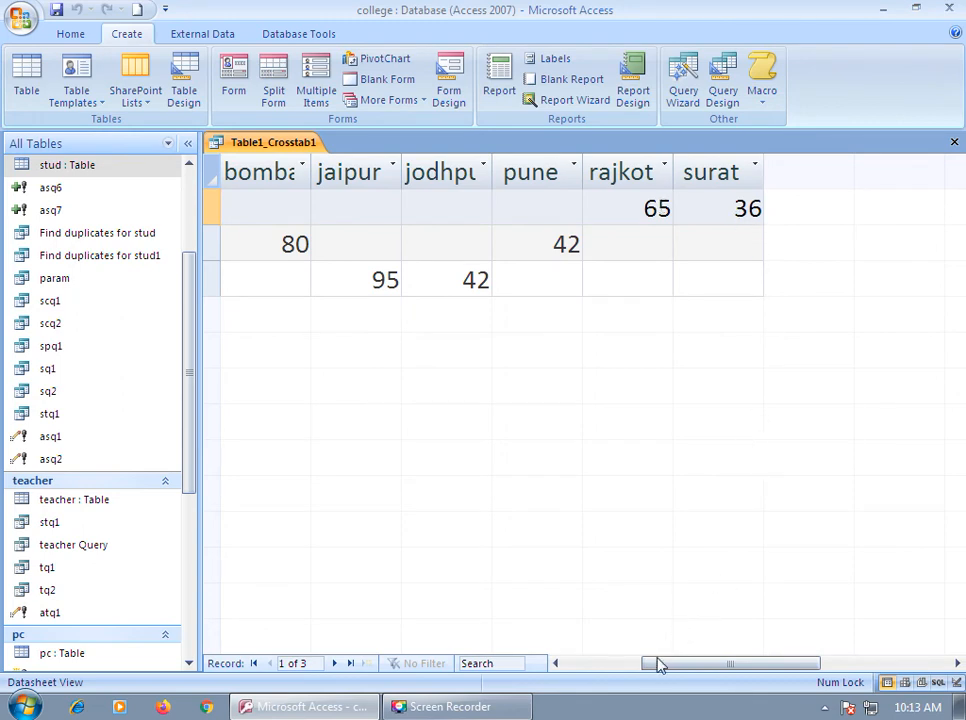
pyautogui.moveTo(653, 664); pyautogui.dragTo(620, 664)
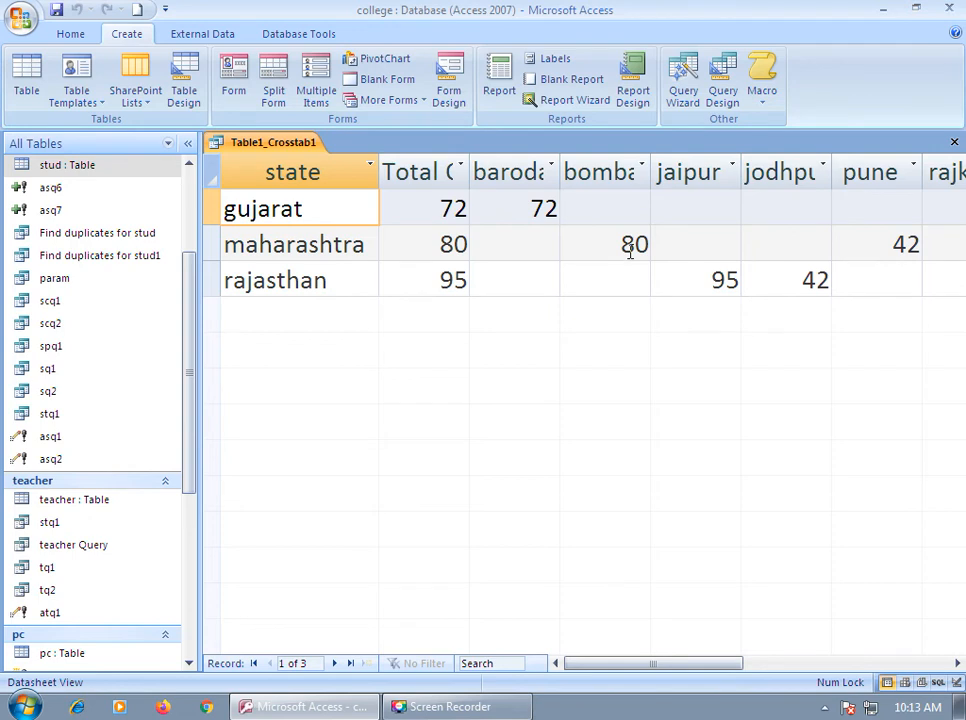
pyautogui.doubleClick(910, 249)
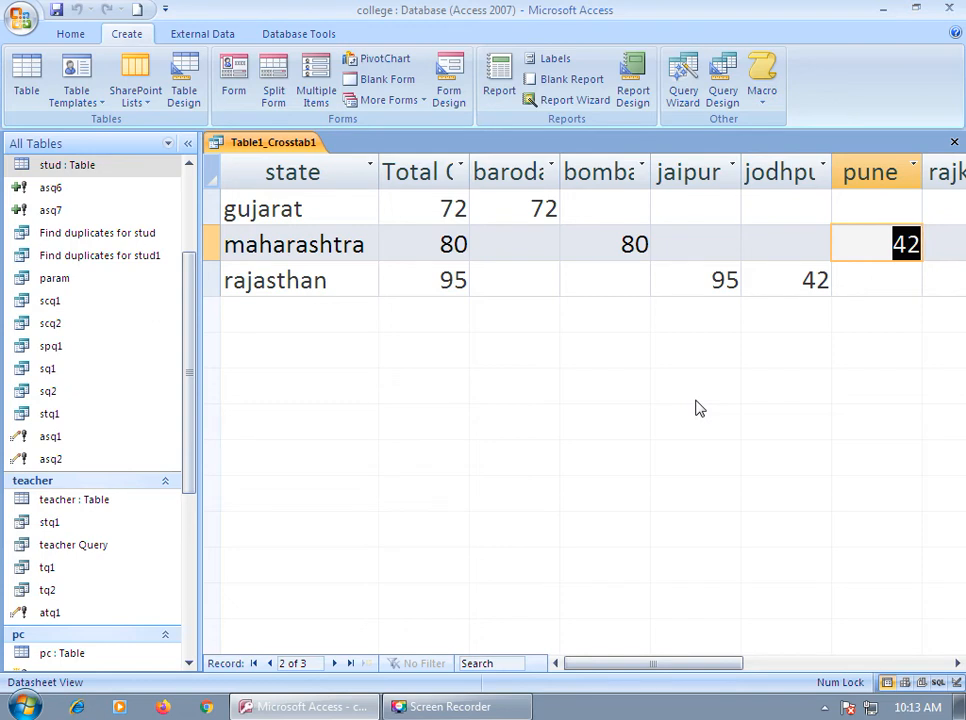
pyautogui.click(871, 248)
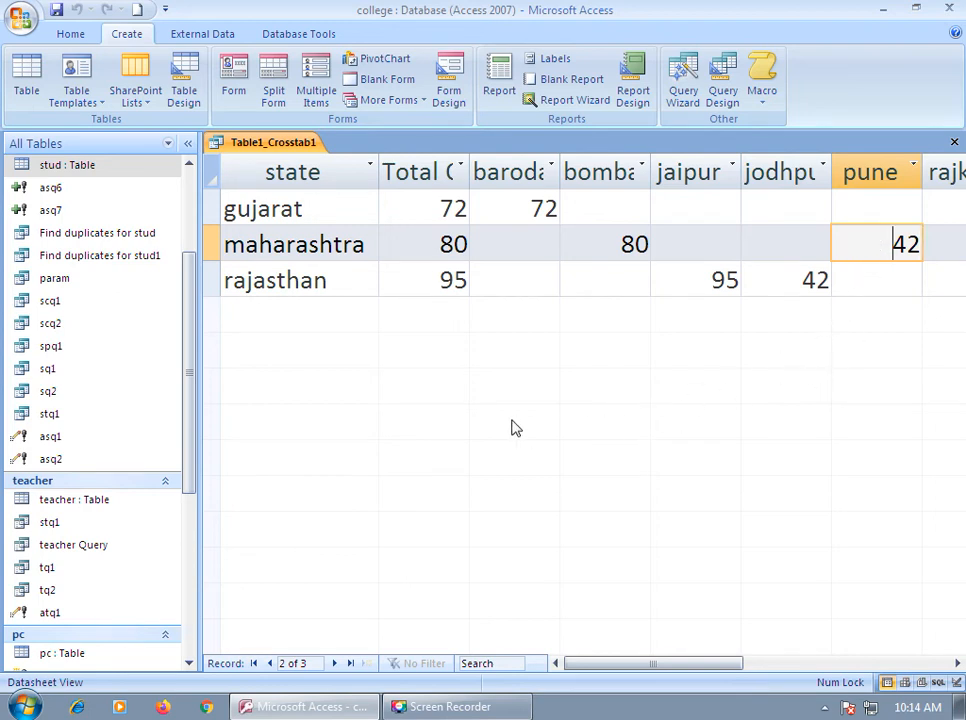
pyautogui.click(262, 280)
pyautogui.click(430, 279)
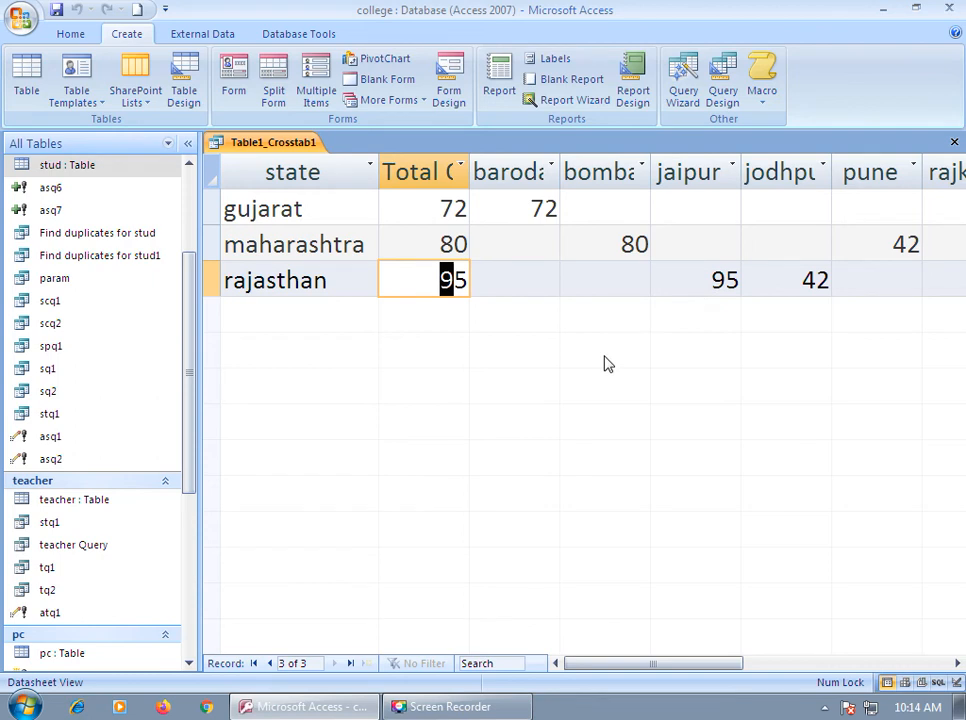
pyautogui.click(693, 271)
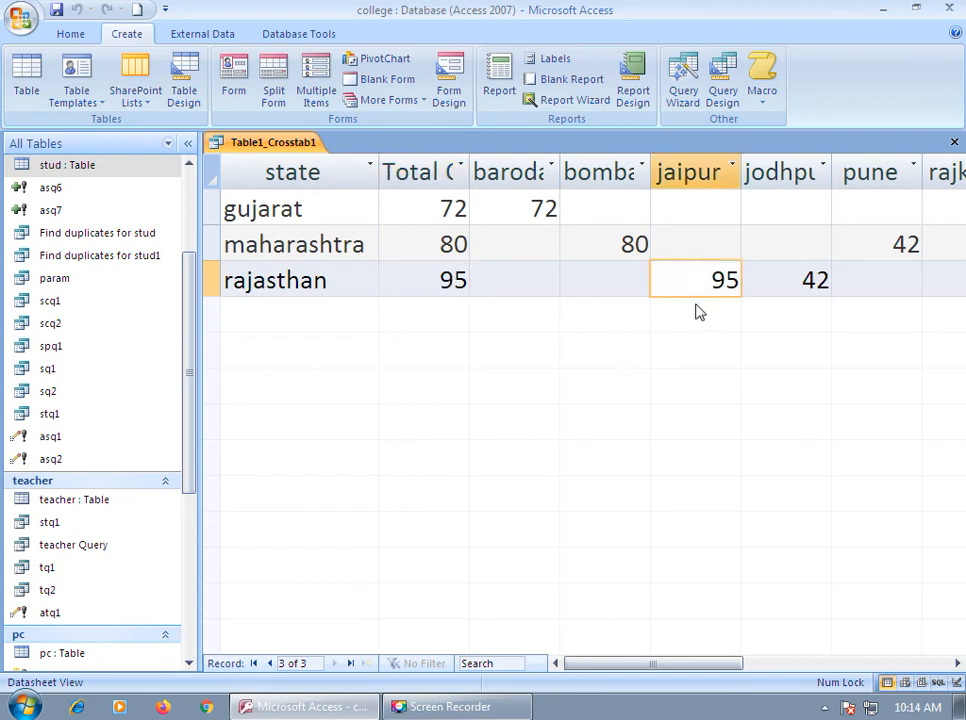
pyautogui.click(775, 281)
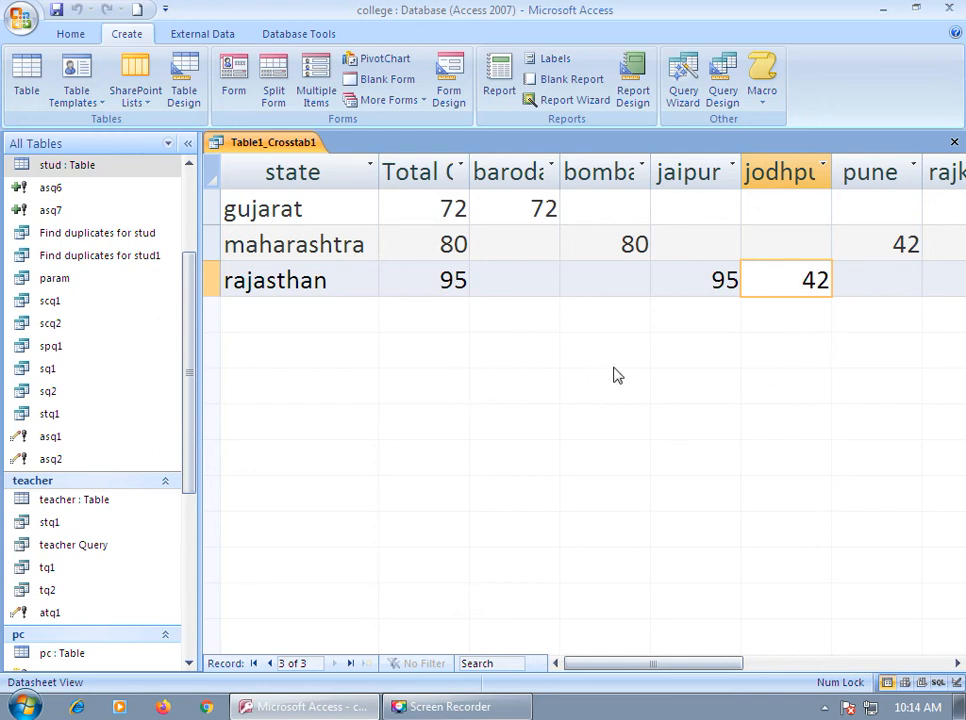
# Step: Close the Table1_Crosstab1 results and reopen that query in Design View
pyautogui.click(954, 143)
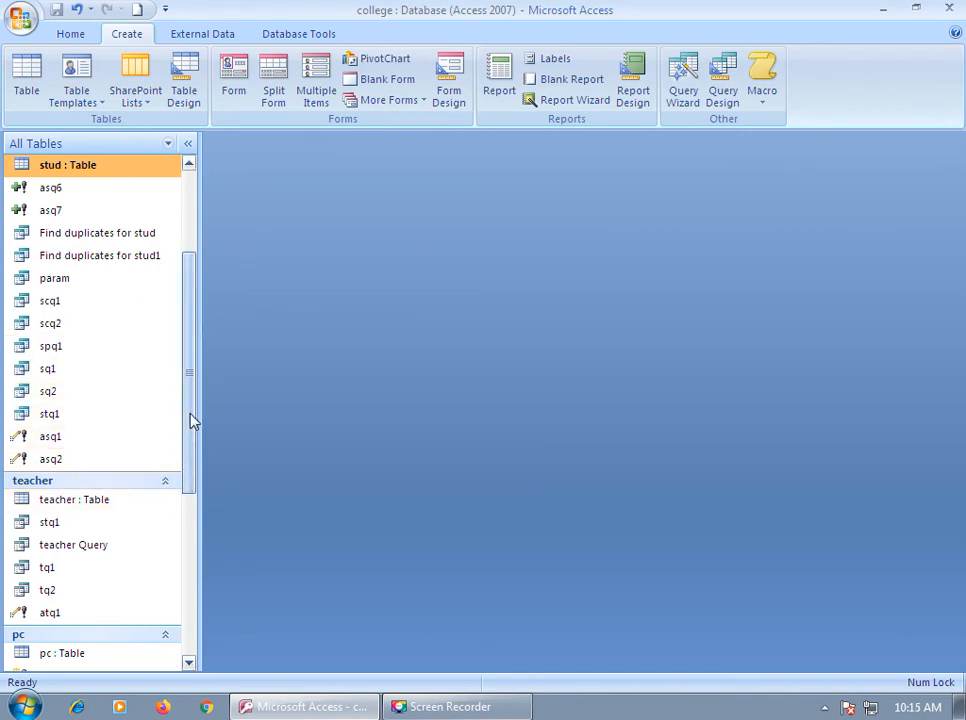
pyautogui.moveTo(193, 421); pyautogui.dragTo(205, 595)
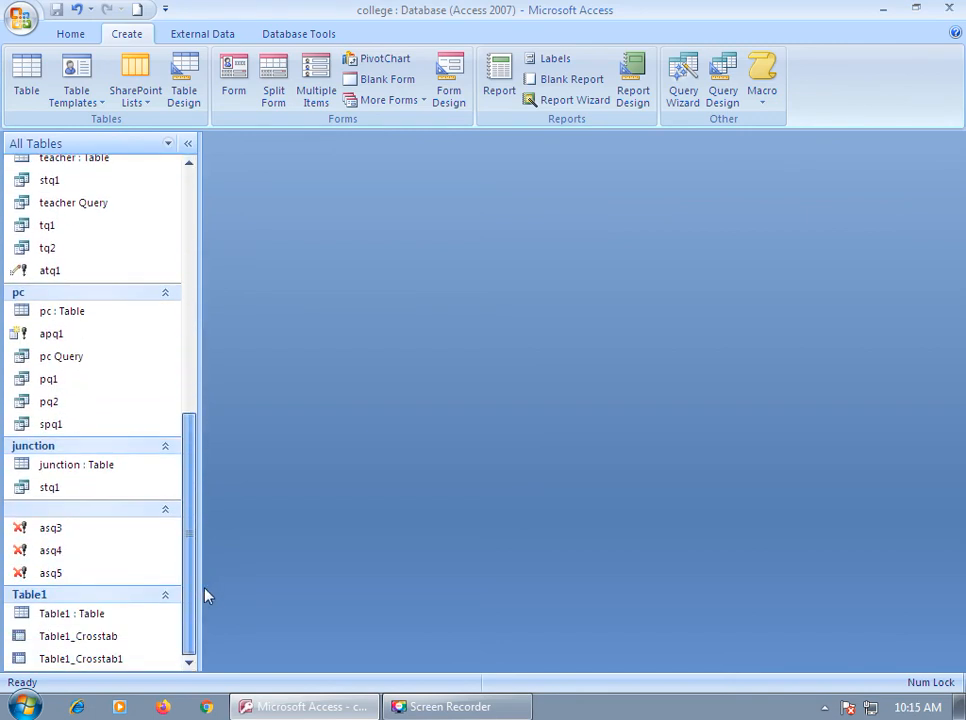
pyautogui.click(106, 662)
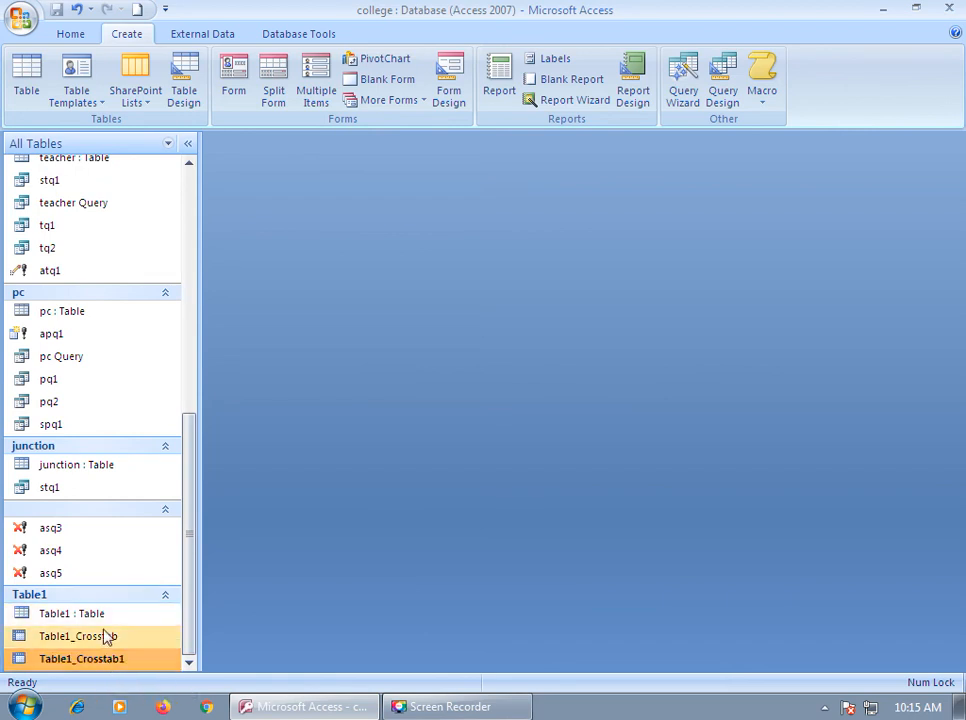
pyautogui.click(72, 35)
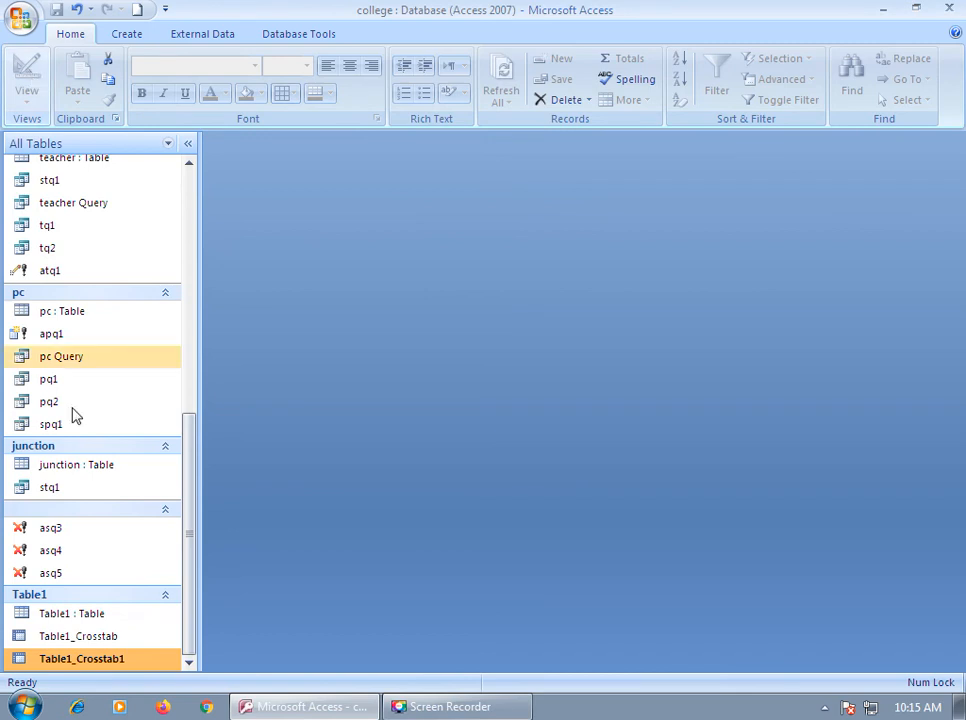
pyautogui.doubleClick(121, 660)
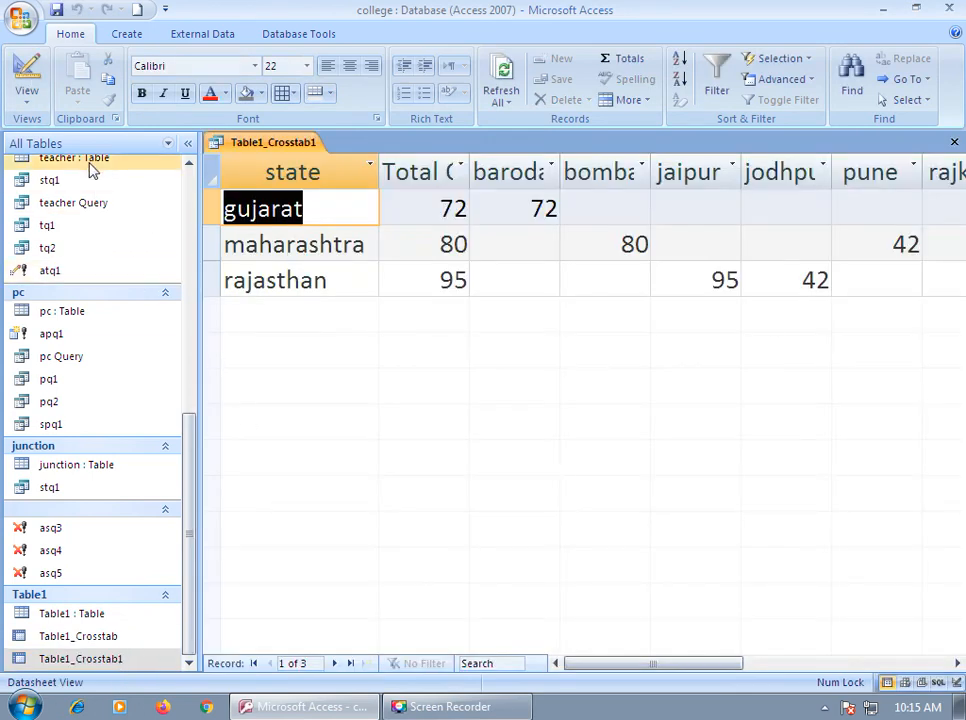
pyautogui.click(26, 93)
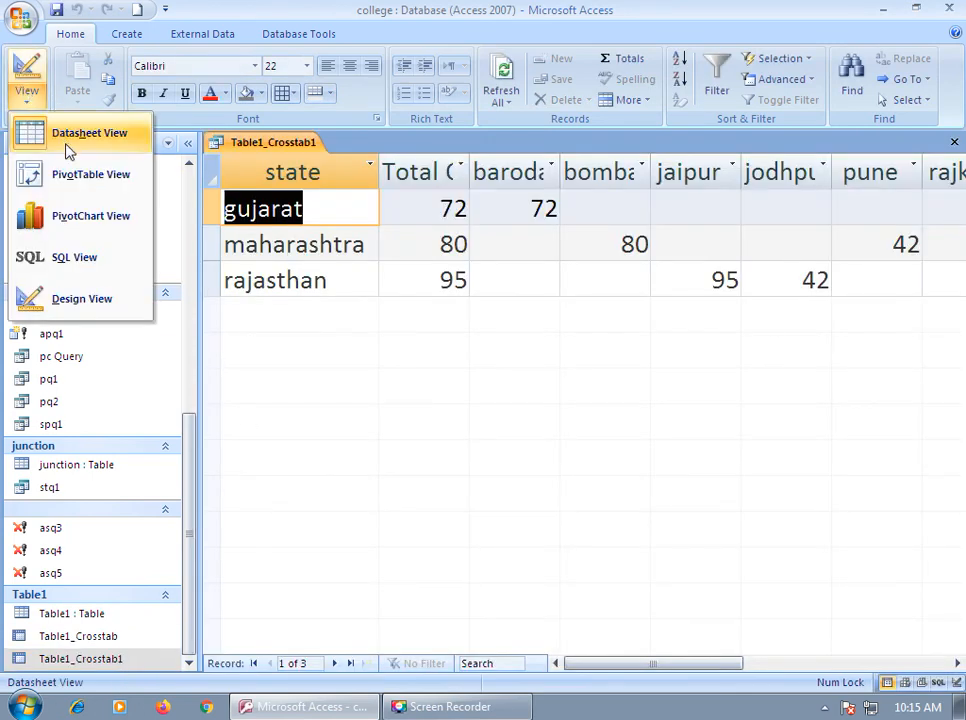
pyautogui.click(82, 298)
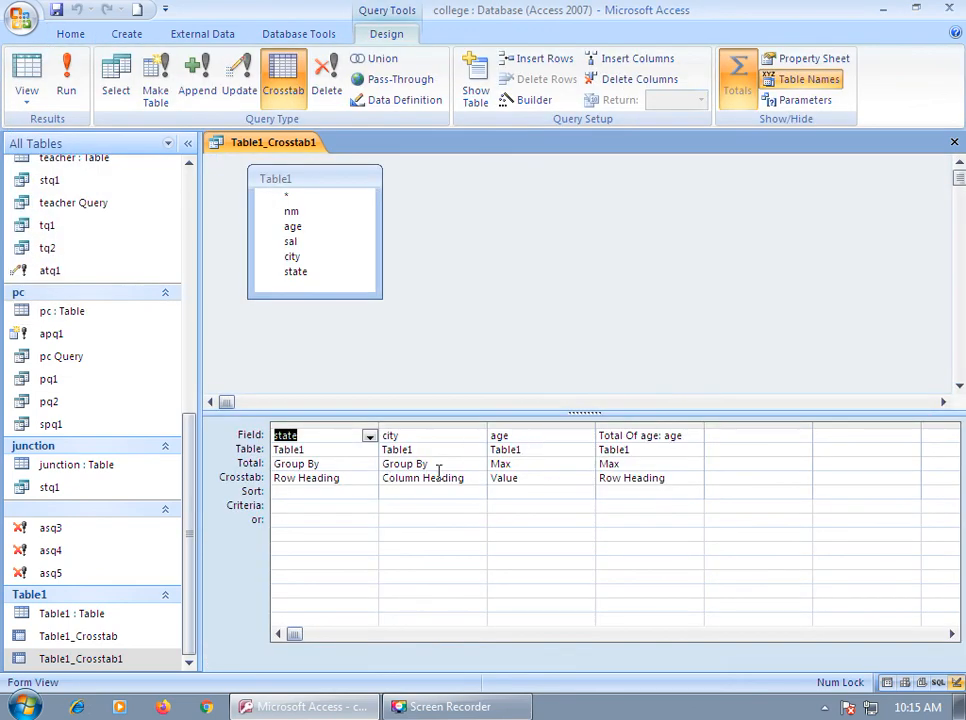
# Step: Set the Total function to Min for both the age value and the Total Of age row heading, and run the query
pyautogui.click(532, 464)
pyautogui.click(586, 464)
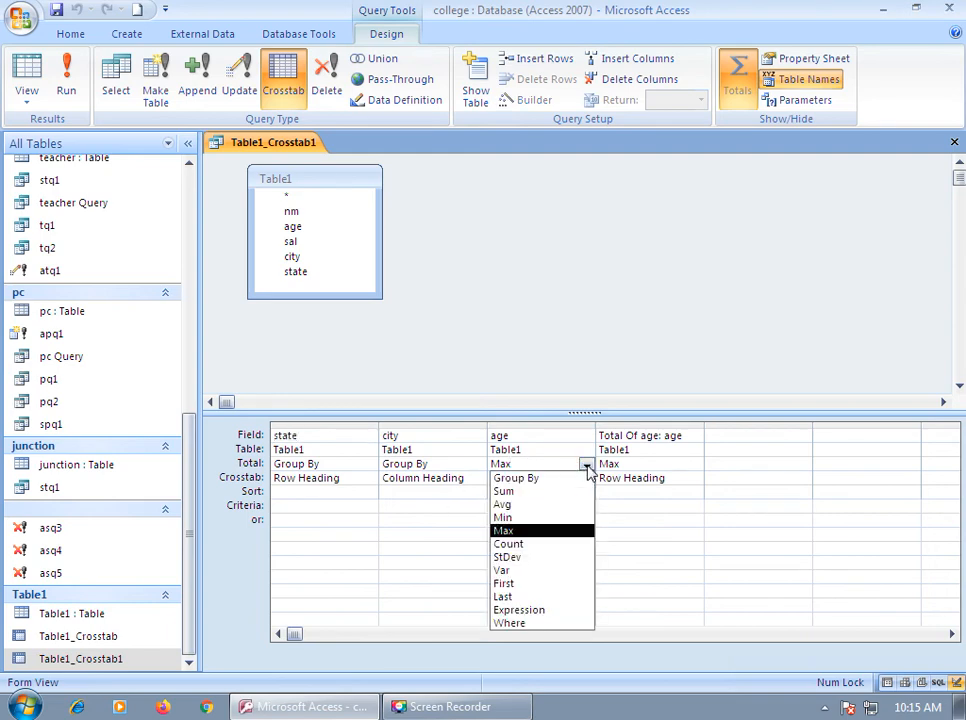
pyautogui.click(503, 517)
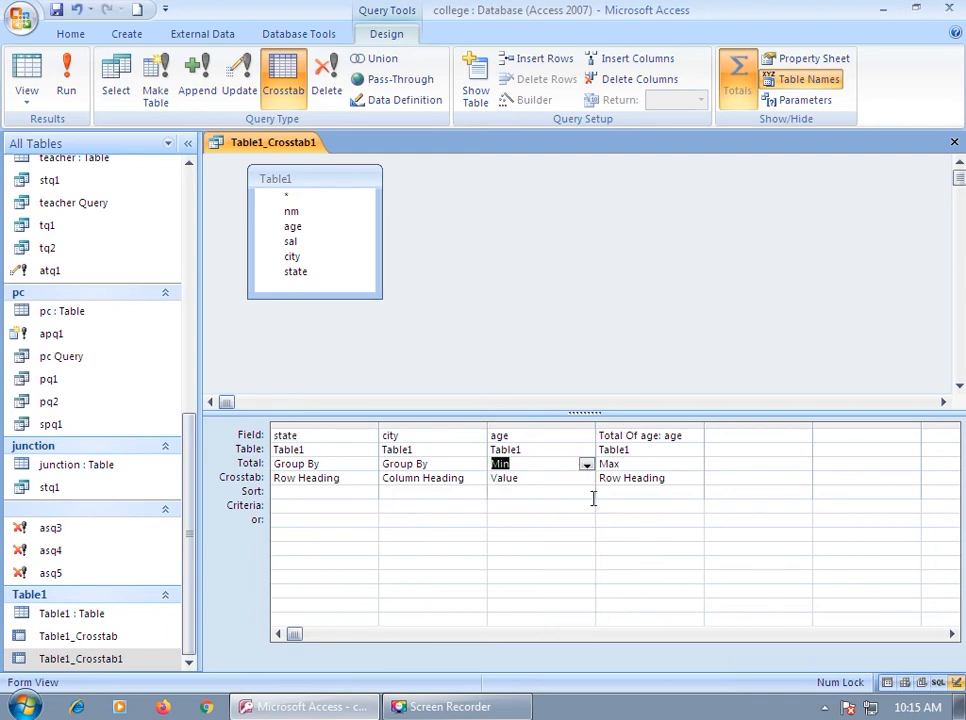
pyautogui.click(674, 464)
pyautogui.click(694, 465)
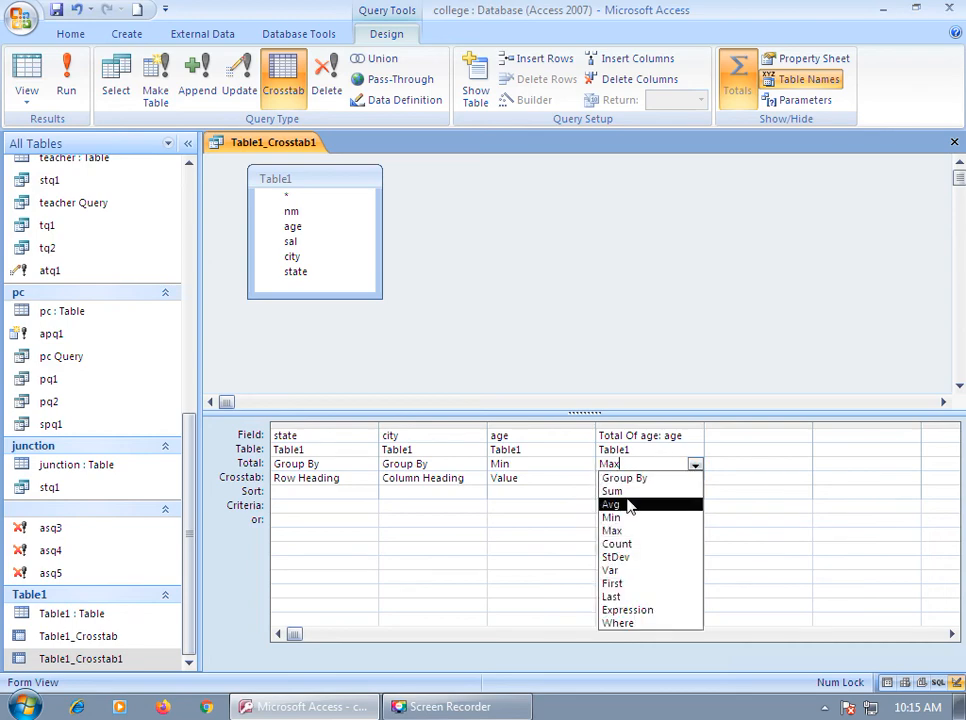
pyautogui.click(614, 517)
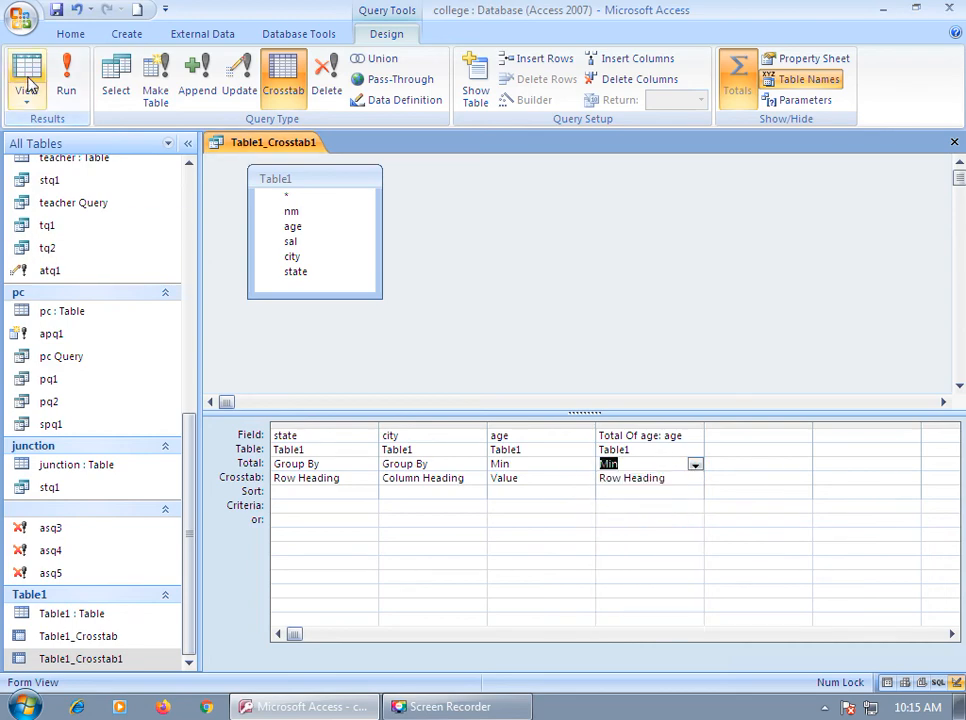
pyautogui.click(66, 86)
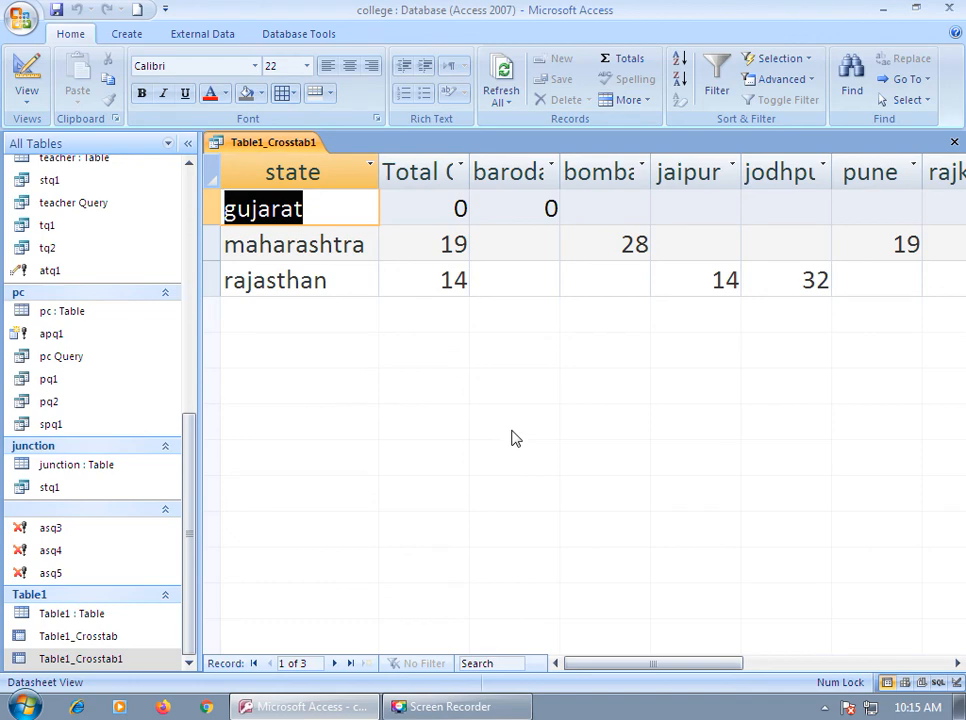
# Step: Review the minimum ages across the gujarat and maharashtra rows, comparing each city's value with the state's total column
pyautogui.press('Tab')
pyautogui.press('Tab')
pyautogui.press('Tab')
pyautogui.press('Tab')
pyautogui.press('Tab')
pyautogui.press('Tab')
pyautogui.press('Tab')
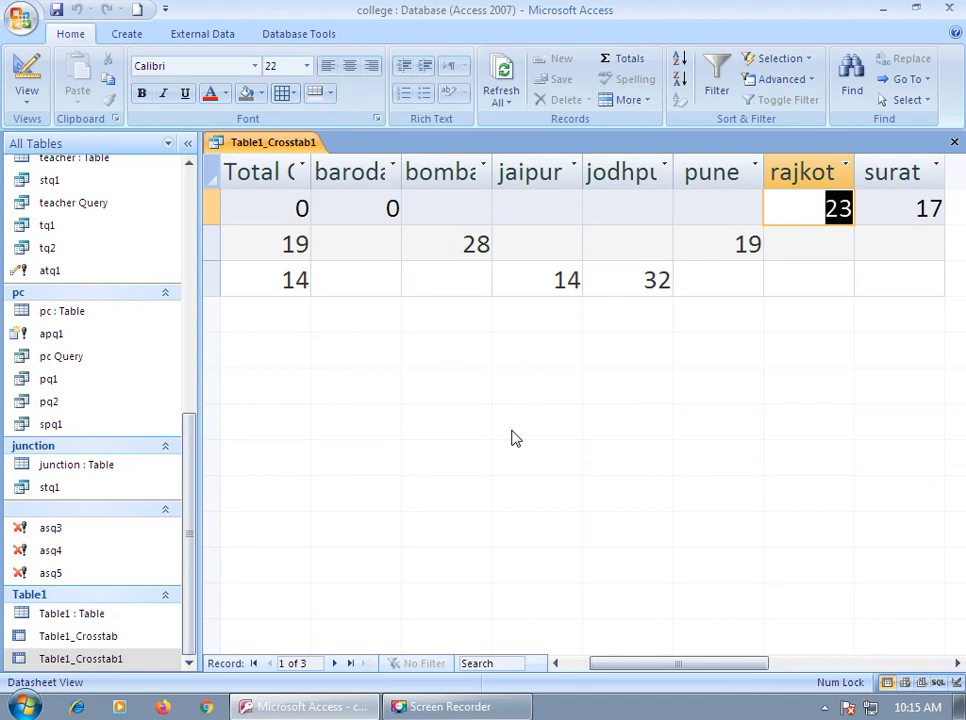
pyautogui.press('Tab')
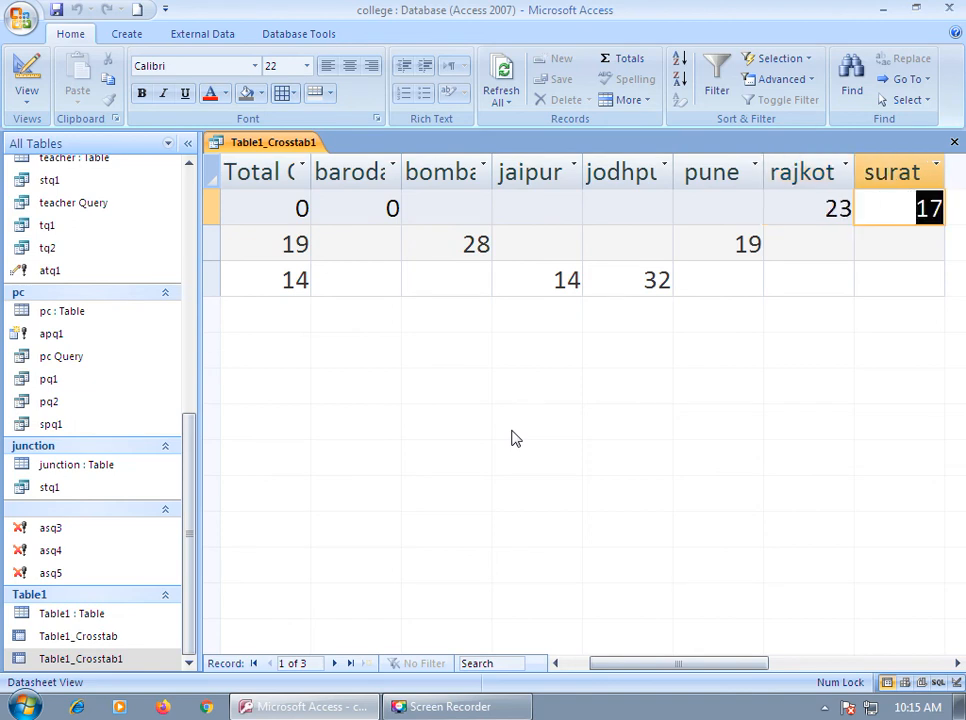
pyautogui.press('Tab')
pyautogui.press('Tab')
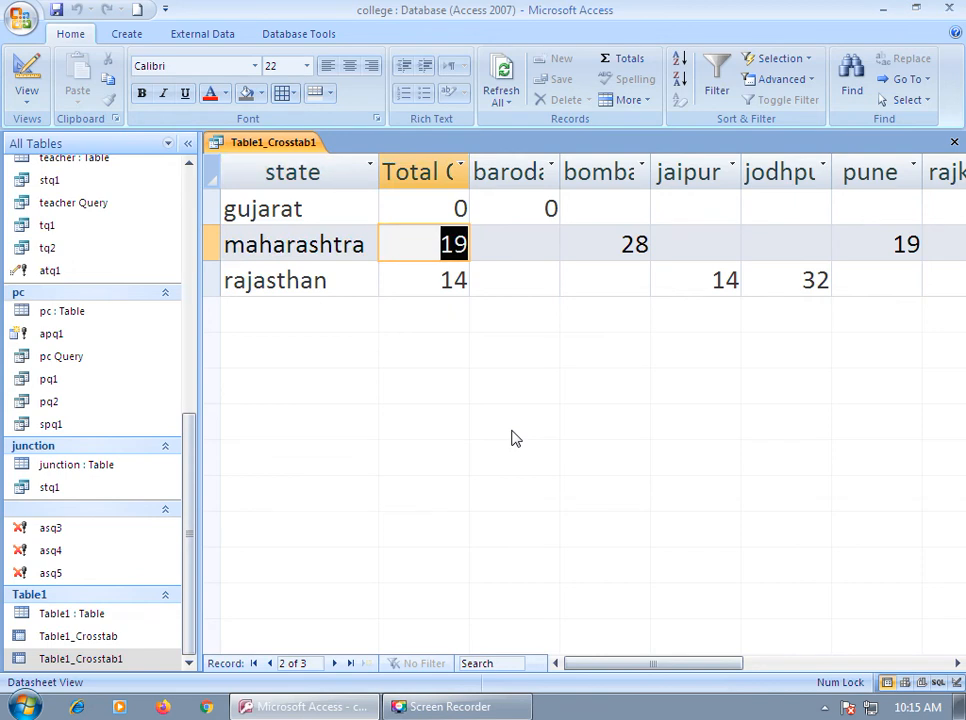
pyautogui.press('Tab')
pyautogui.press('Tab')
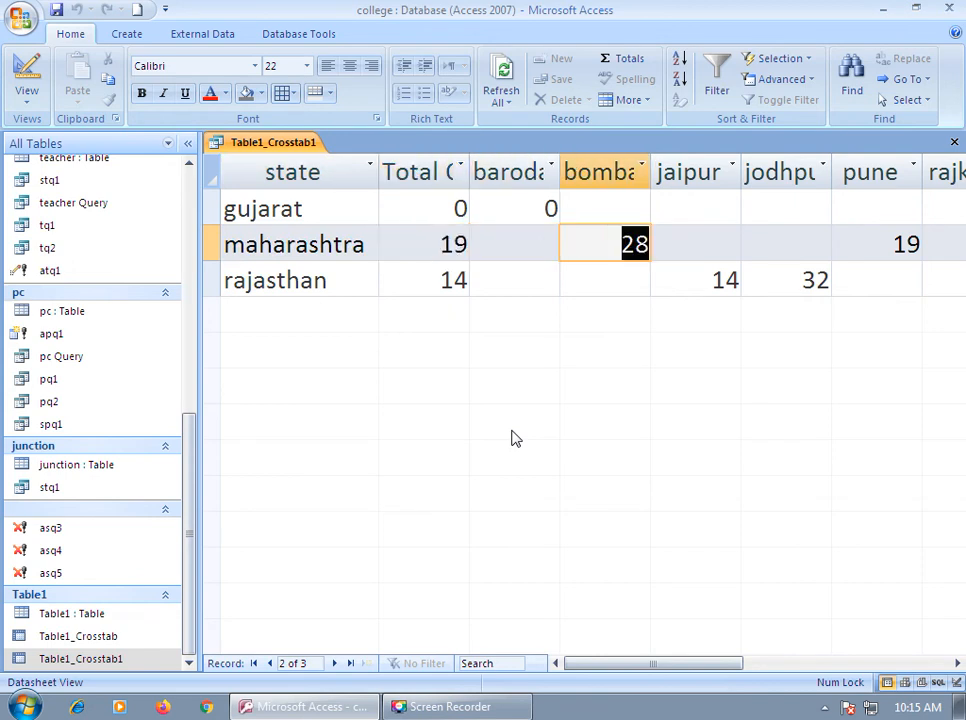
pyautogui.press('Tab')
pyautogui.press('Tab')
pyautogui.press('Tab')
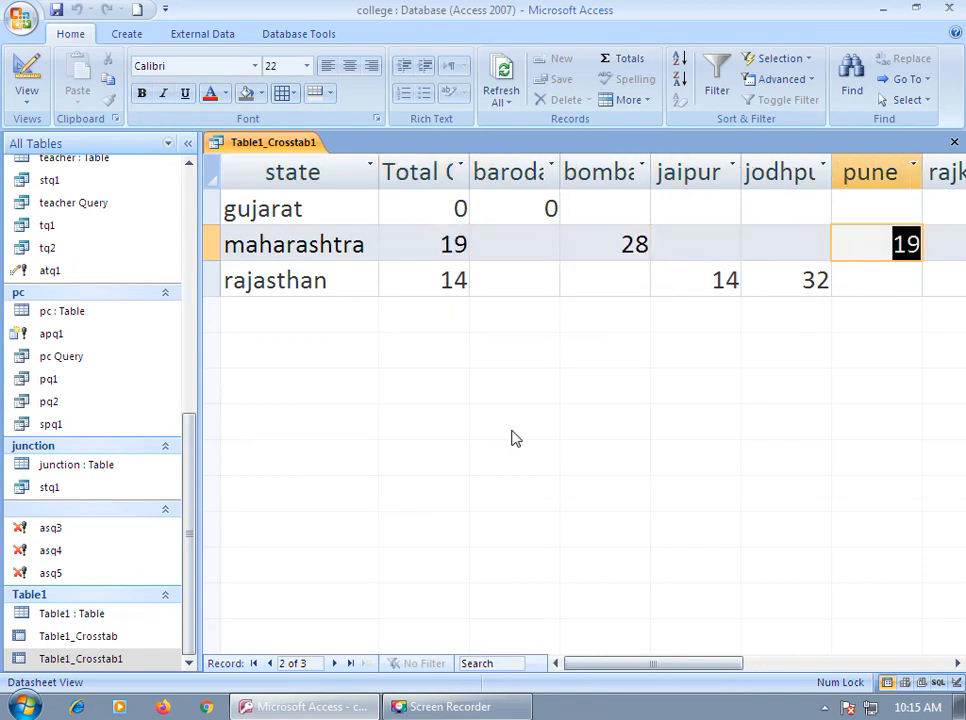
# Step: Examine the rajasthan row, comparing its overall minimum age with the jaipur and jodhpur values
pyautogui.press('Down')
pyautogui.press('Left')
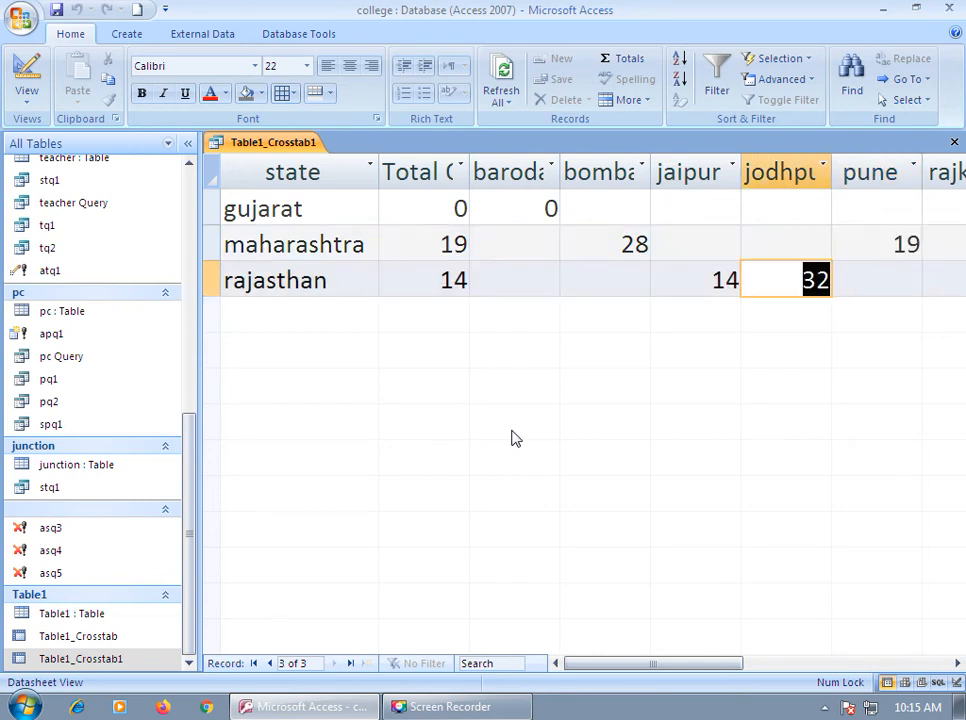
pyautogui.press('Left')
pyautogui.press('Left')
pyautogui.press('Left')
pyautogui.press('Left')
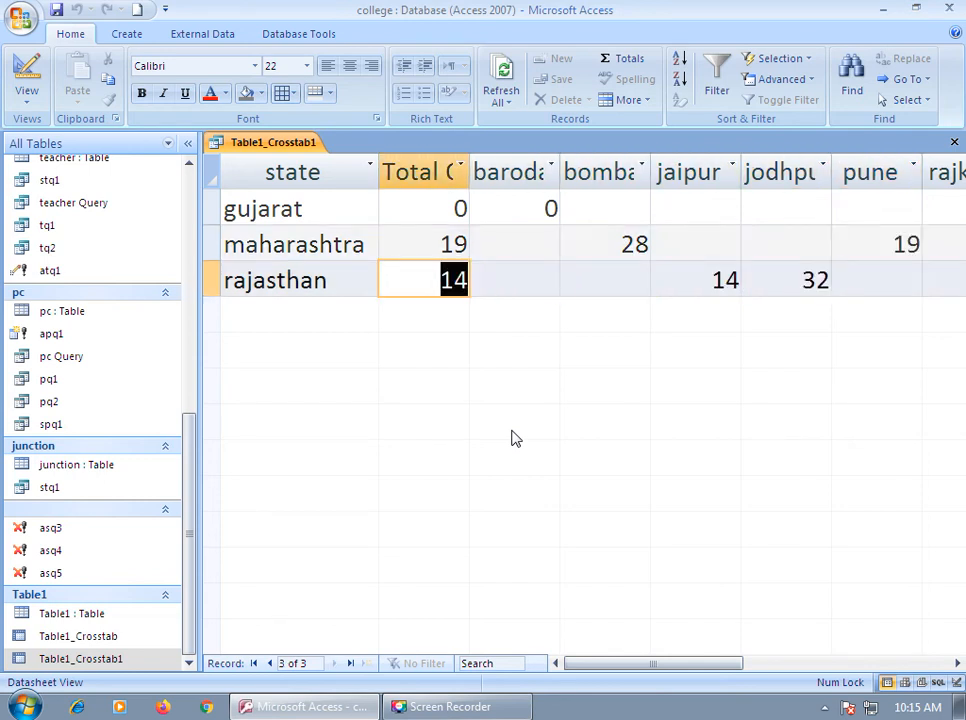
pyautogui.press('Tab')
pyautogui.press('Tab')
pyautogui.press('Tab')
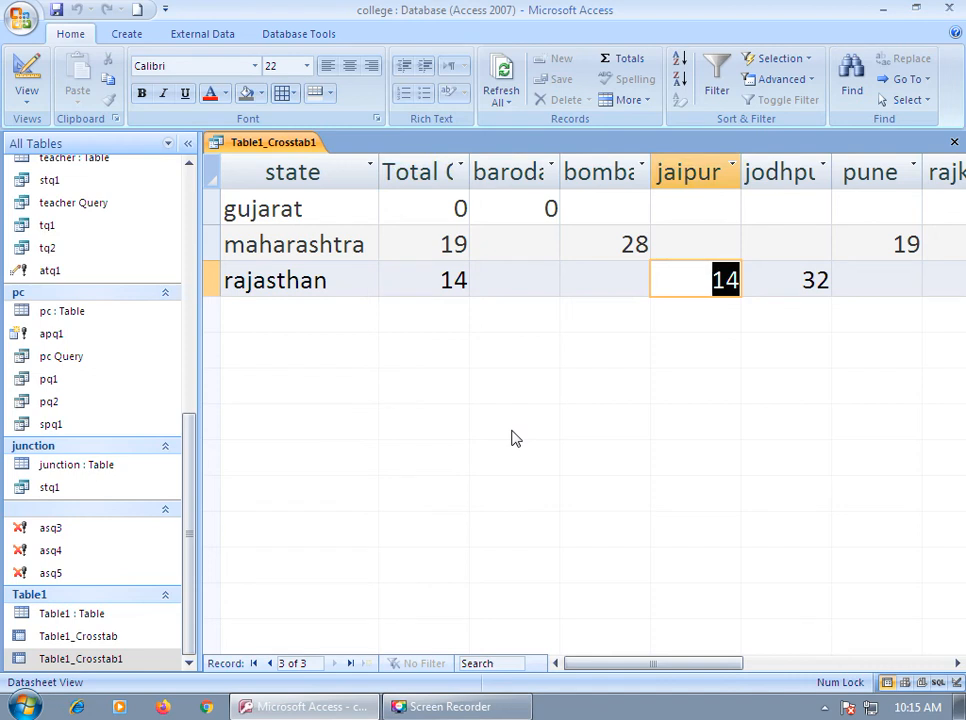
pyautogui.press('Tab')
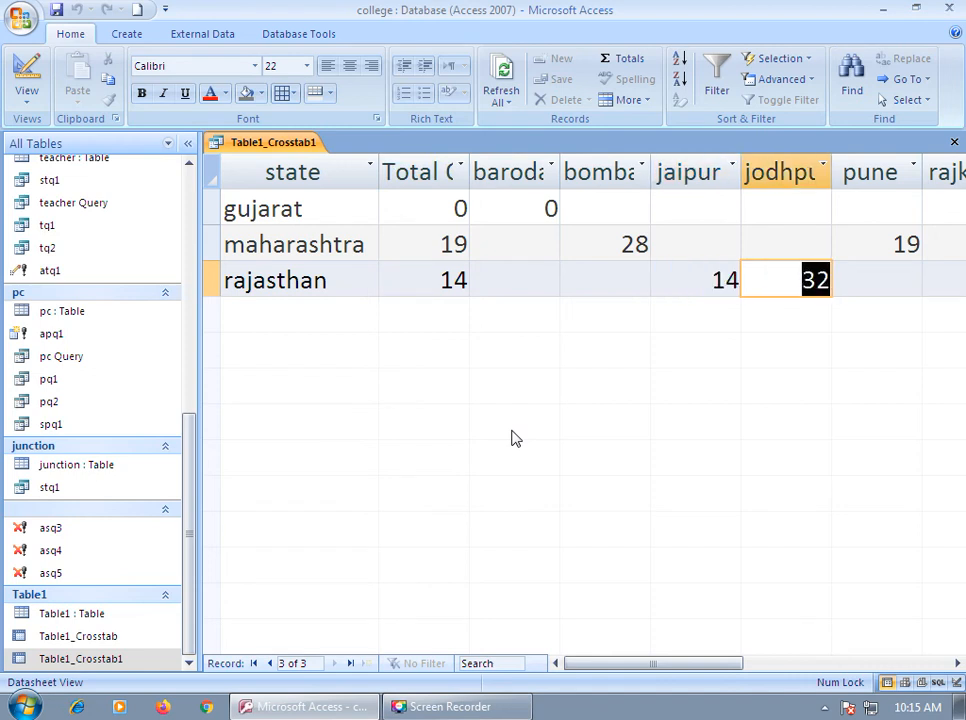
pyautogui.press('Left')
pyautogui.press('Left')
pyautogui.press('Left')
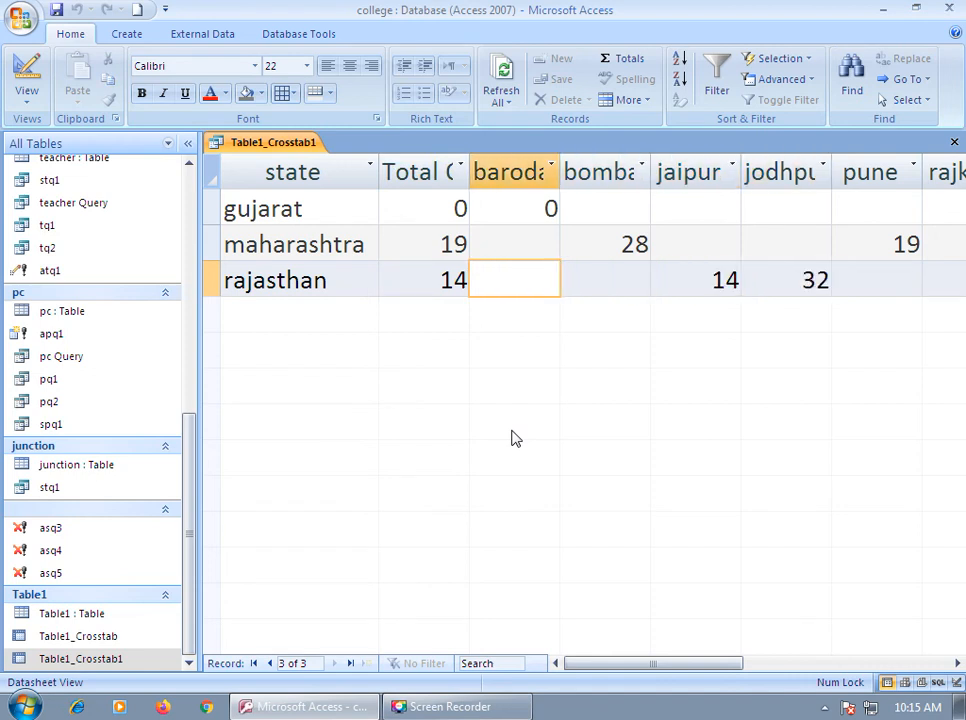
pyautogui.press('Left')
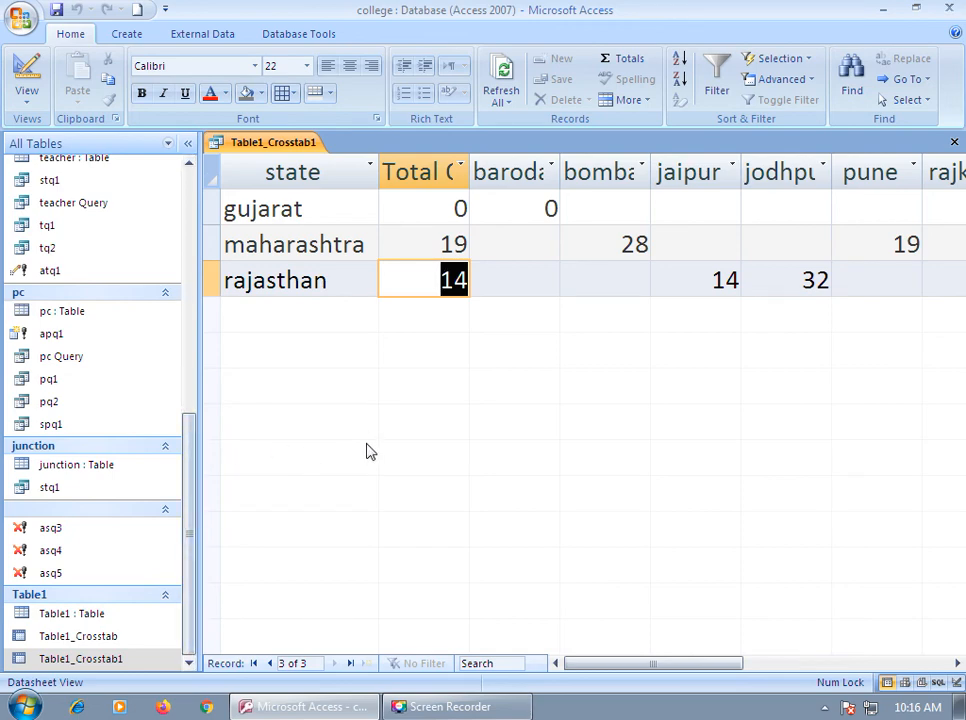
# Step: Close Table1_Crosstab1 with its design changes saved, and start a new query with the Crosstab Query Wizard
pyautogui.click(951, 143)
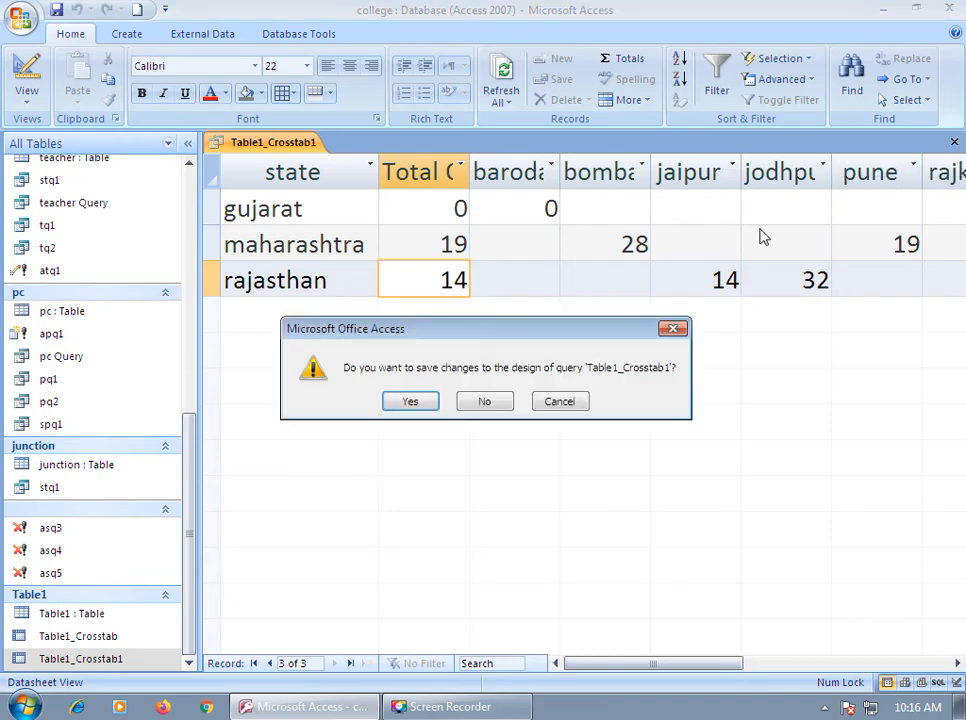
pyautogui.click(410, 402)
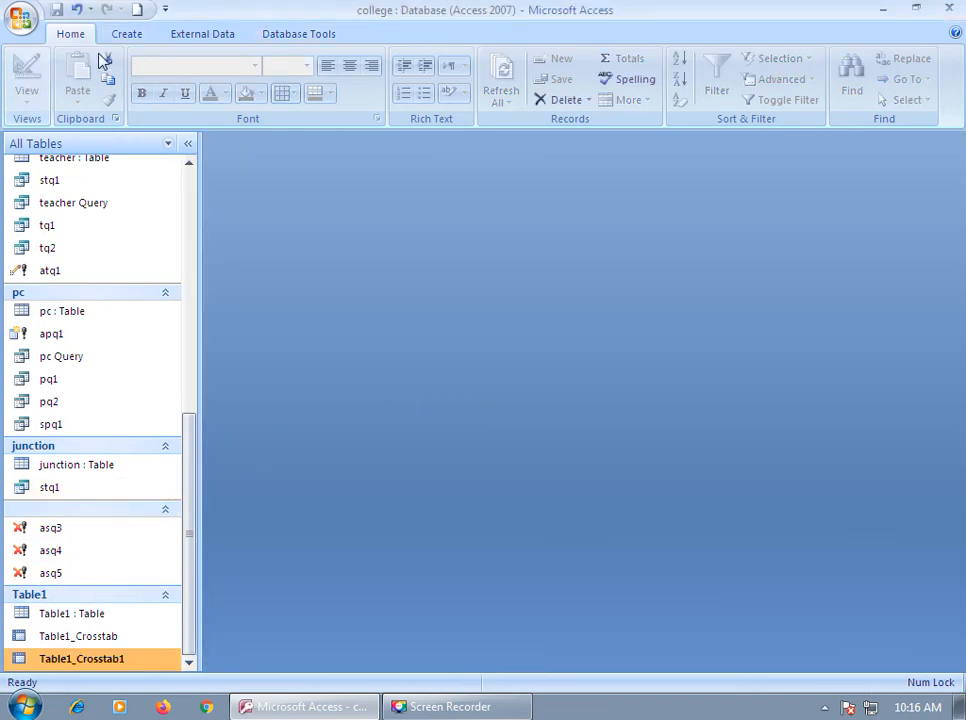
pyautogui.click(131, 35)
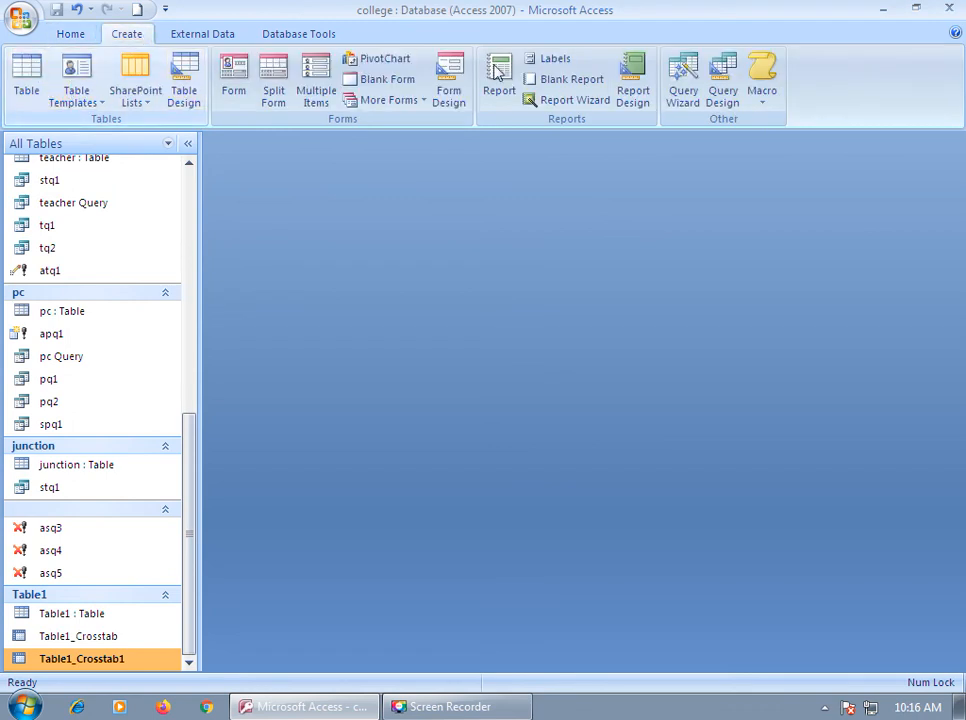
pyautogui.click(688, 95)
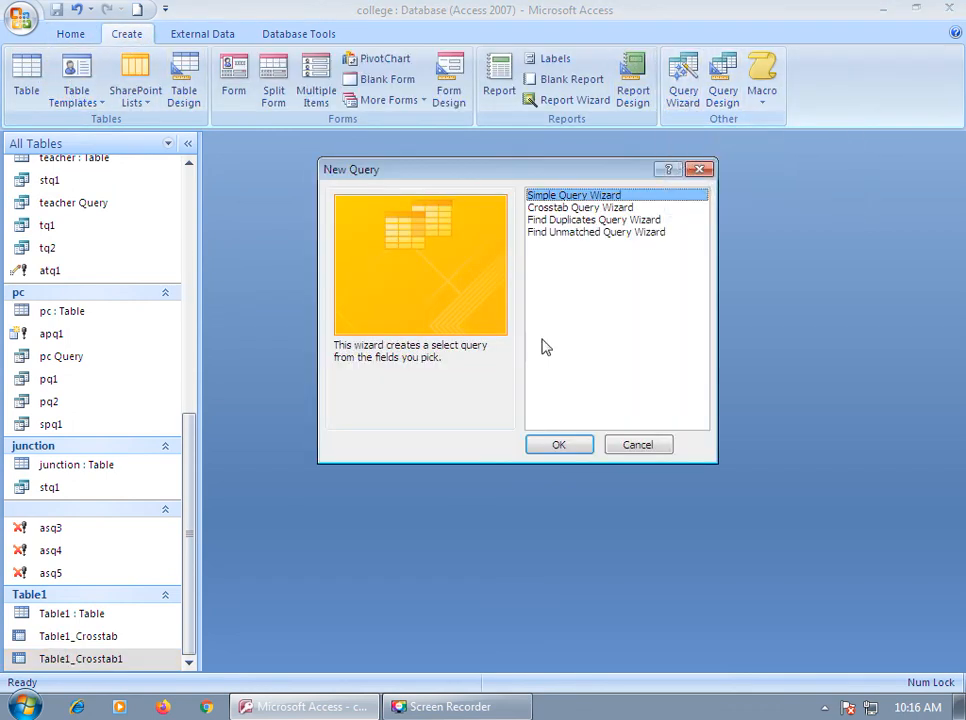
pyautogui.click(568, 208)
pyautogui.click(565, 447)
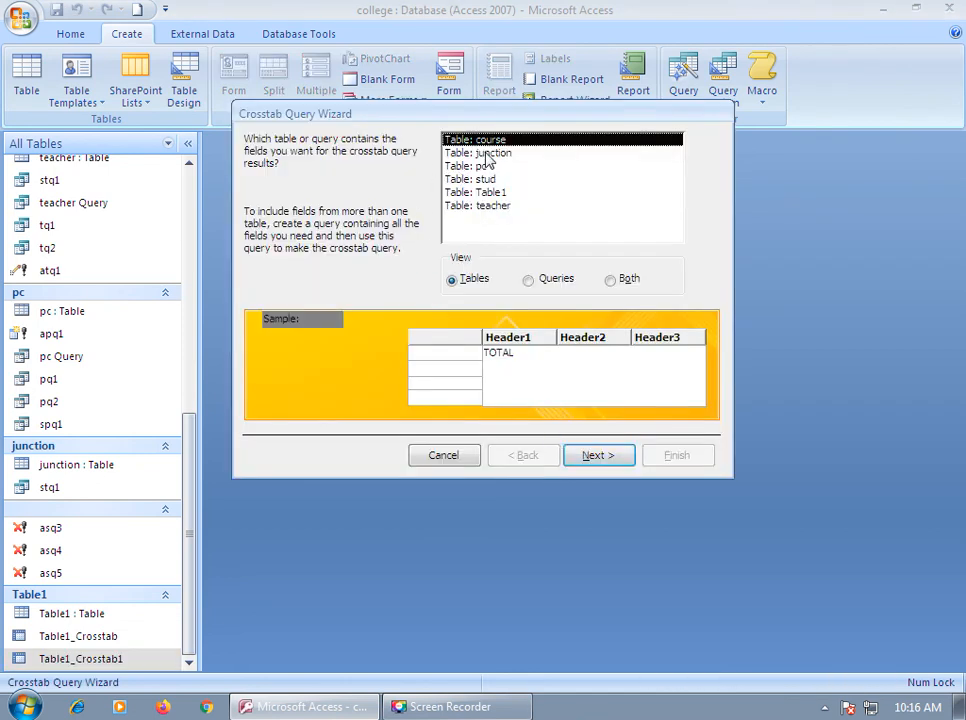
# Step: Base the crosstab on Table1, with state as the row heading and city as the column heading
pyautogui.click(484, 193)
pyautogui.click(588, 455)
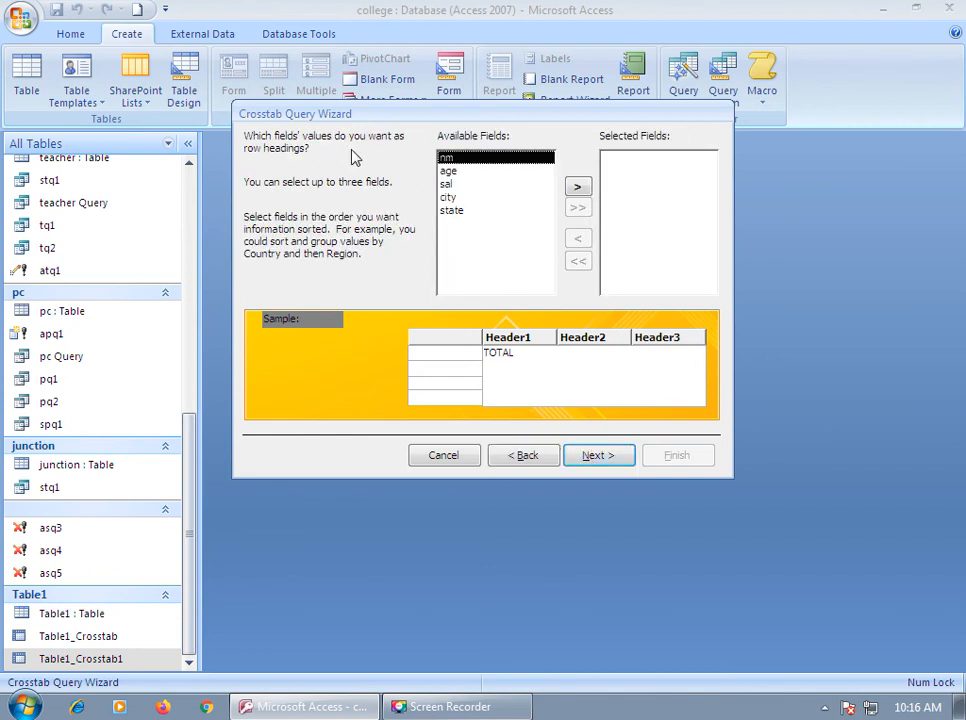
pyautogui.click(453, 211)
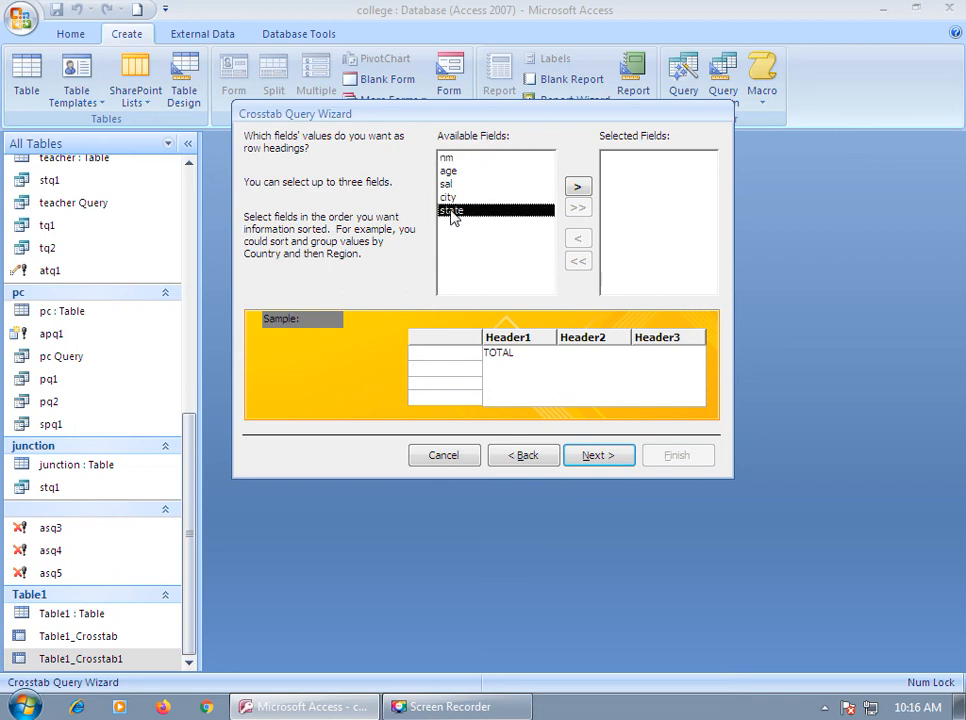
pyautogui.click(592, 455)
pyautogui.click(490, 401)
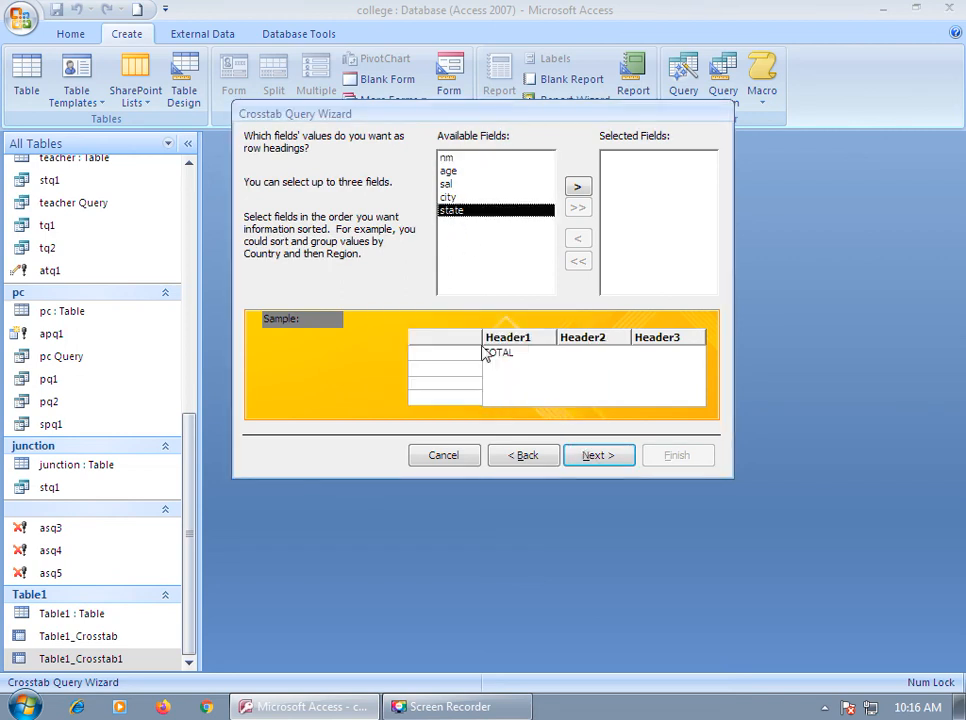
pyautogui.click(577, 187)
pyautogui.click(600, 456)
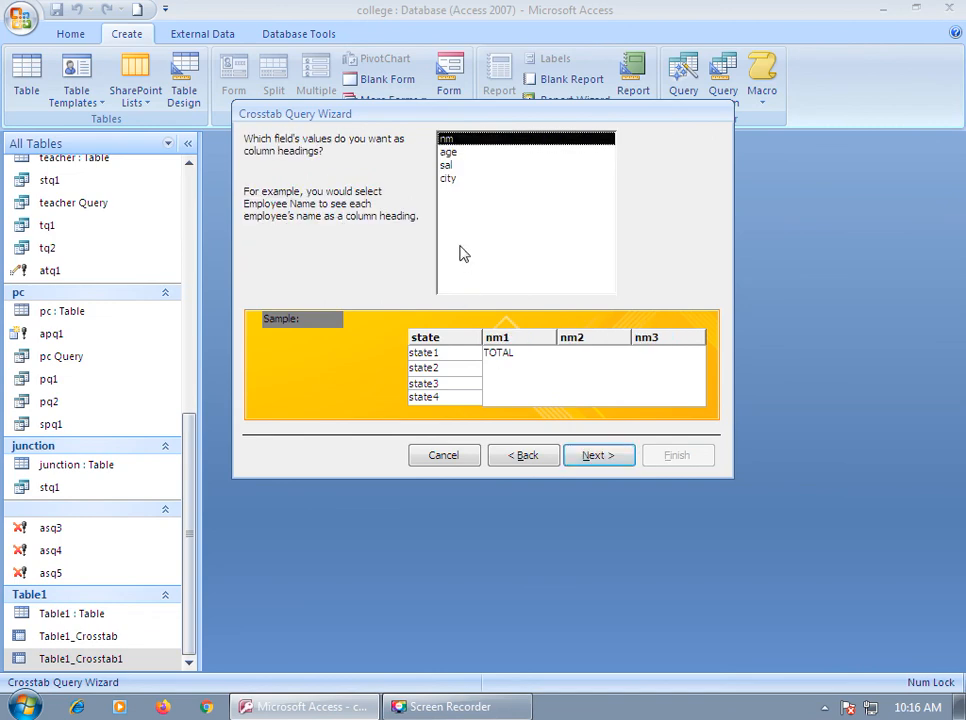
pyautogui.click(449, 179)
pyautogui.click(591, 457)
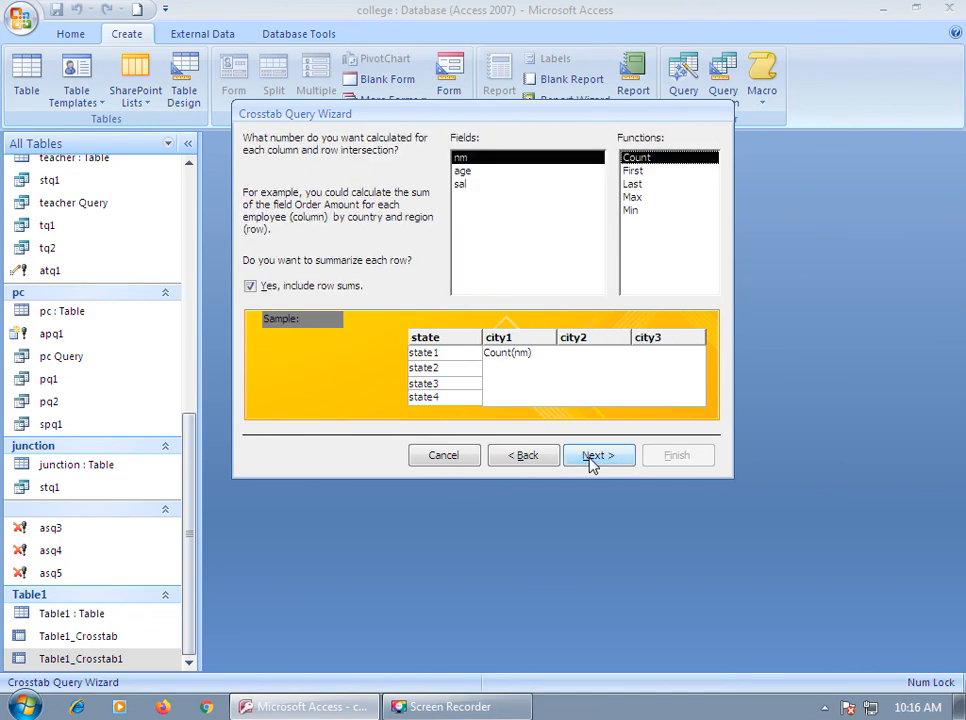
# Step: Calculate the Avg of sal at each intersection with row sums included, and finish the wizard to view the query
pyautogui.click(462, 185)
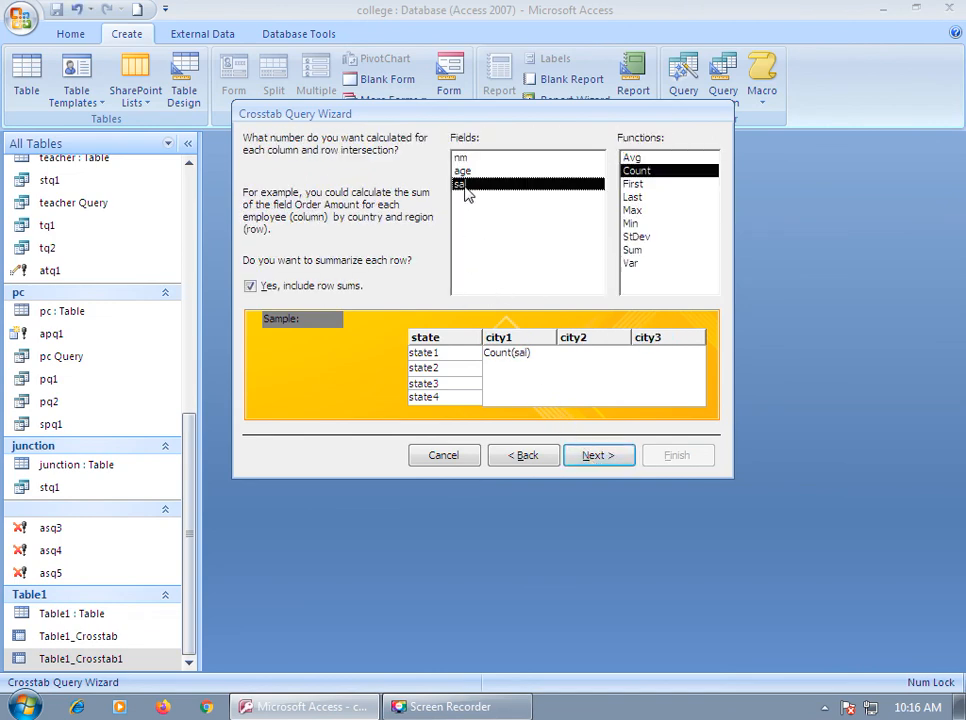
pyautogui.click(632, 158)
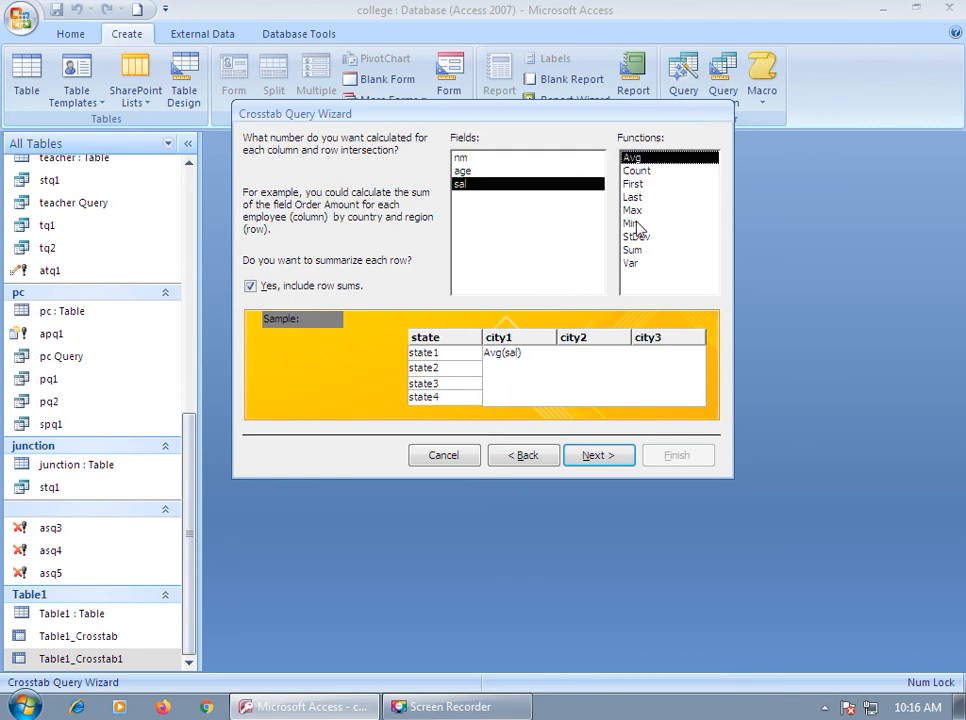
pyautogui.click(632, 210)
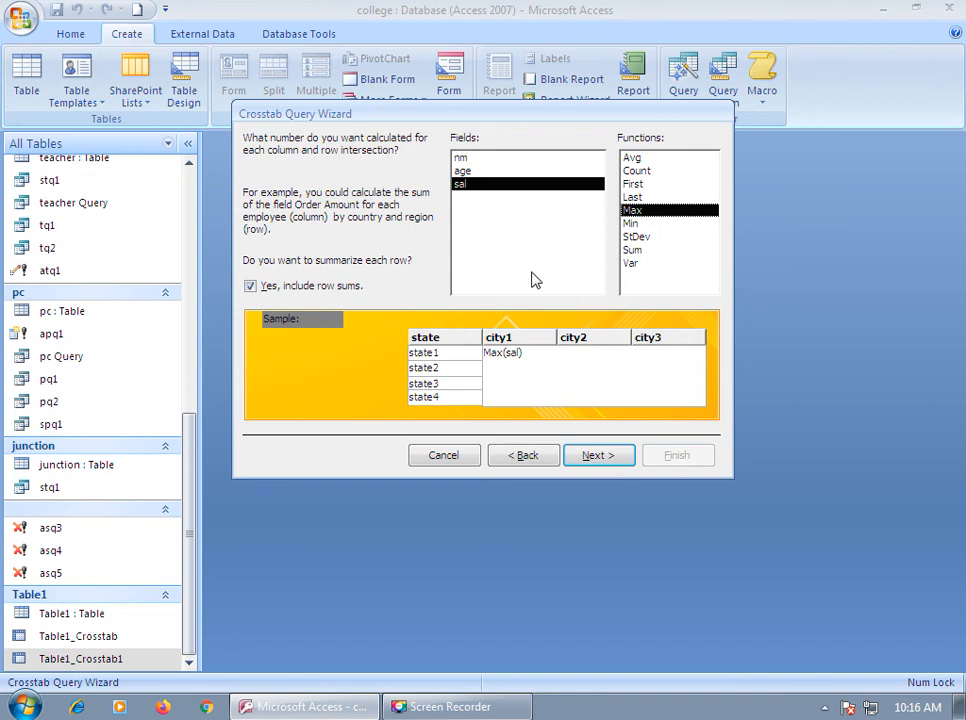
pyautogui.click(630, 158)
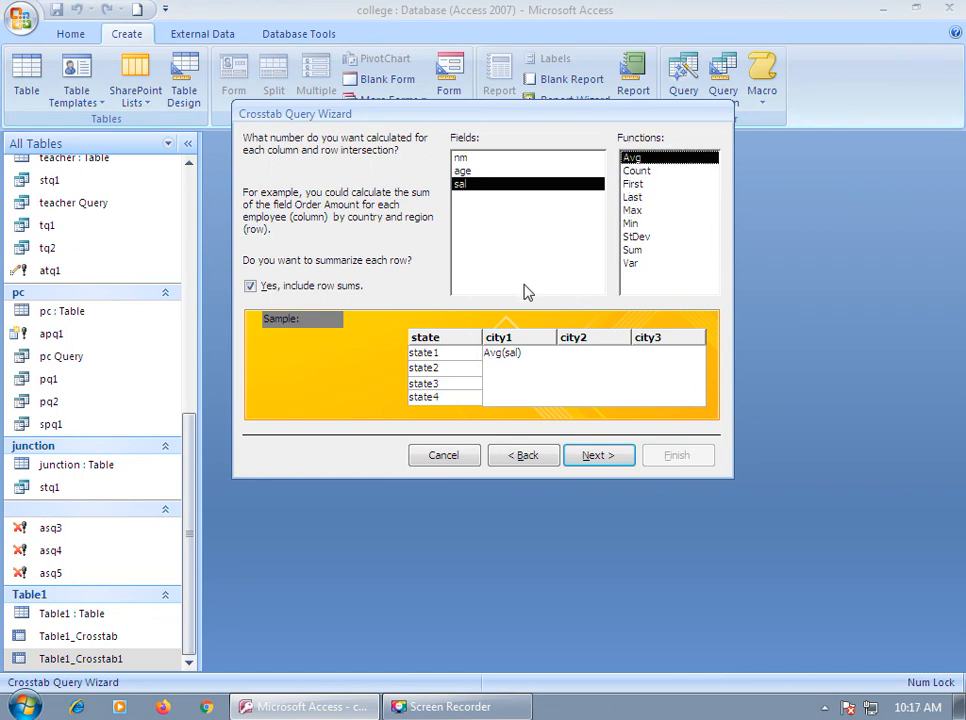
pyautogui.click(598, 464)
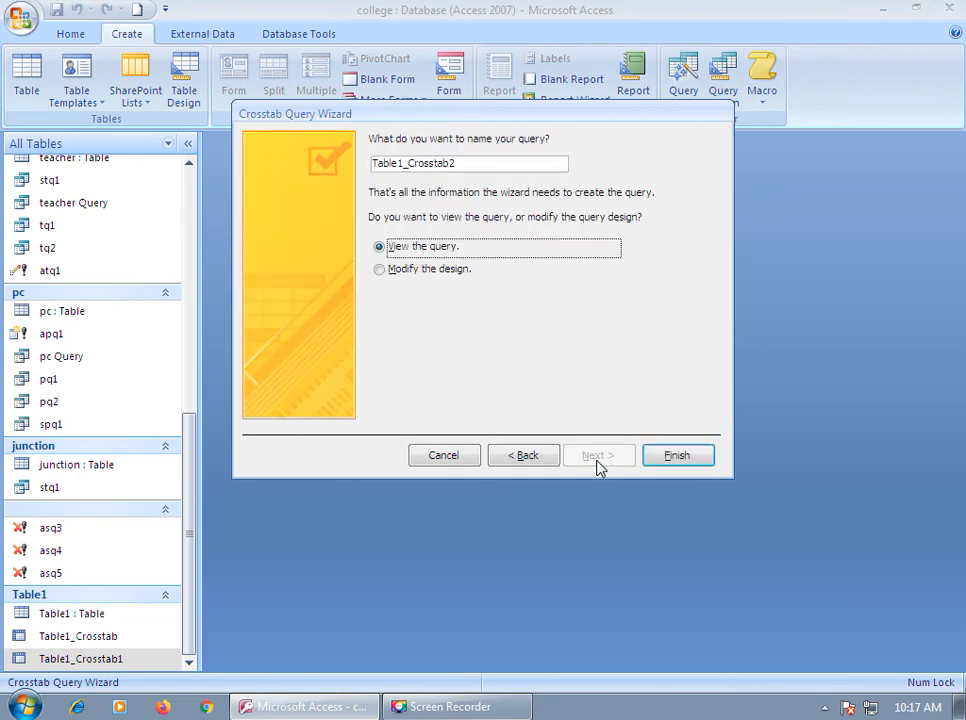
pyautogui.click(674, 455)
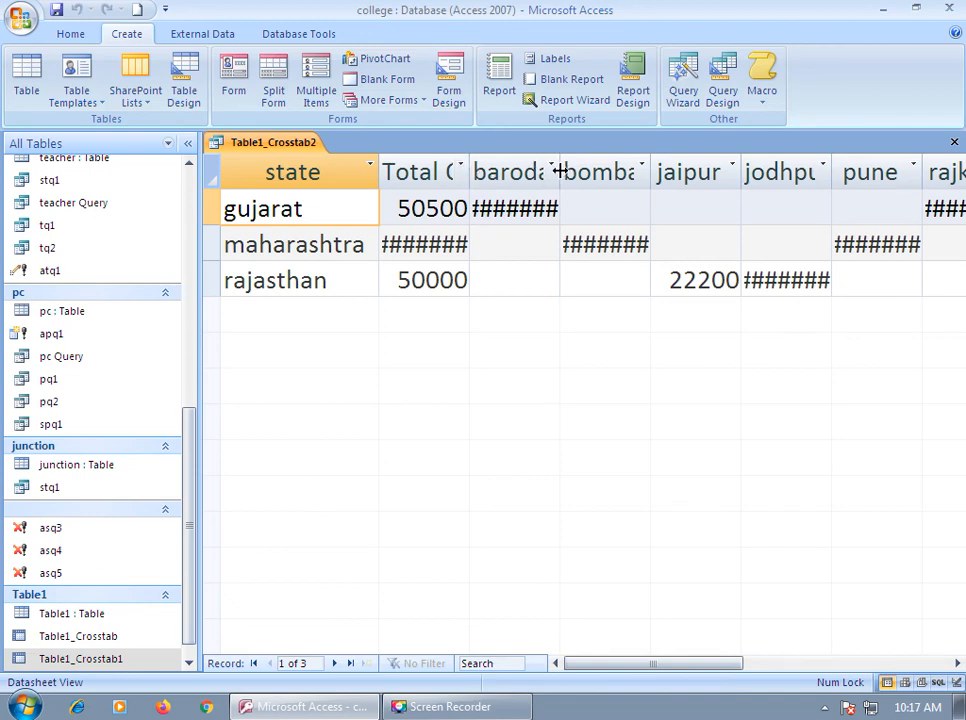
# Step: Widen the baroda and Total Of sal columns until their average values are fully readable
pyautogui.moveTo(556, 170); pyautogui.dragTo(701, 170)
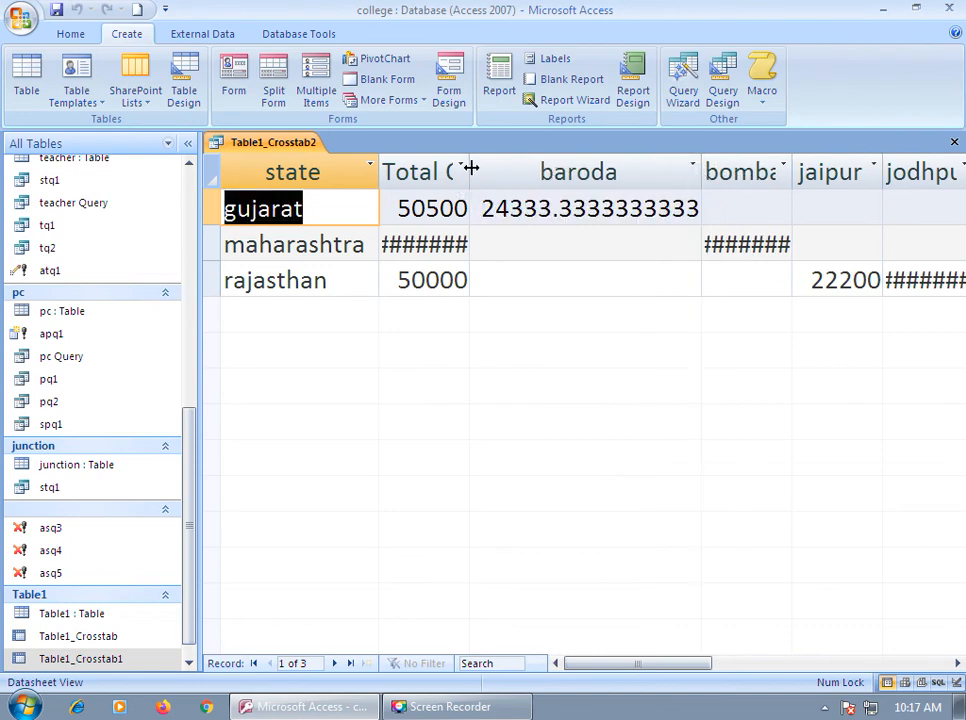
pyautogui.moveTo(469, 168); pyautogui.dragTo(620, 163)
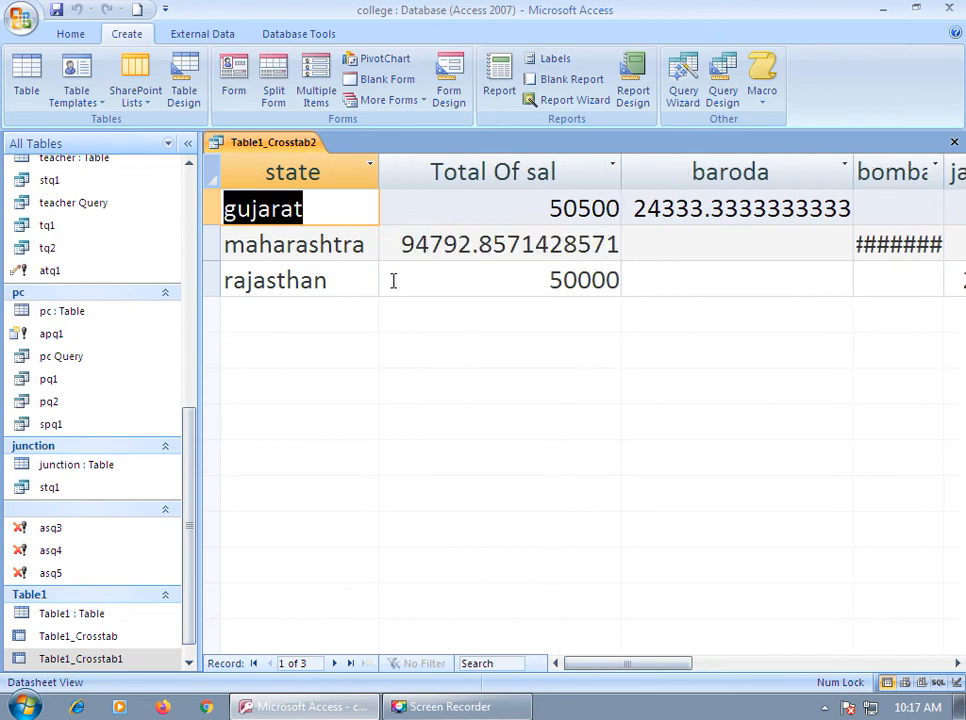
pyautogui.click(72, 35)
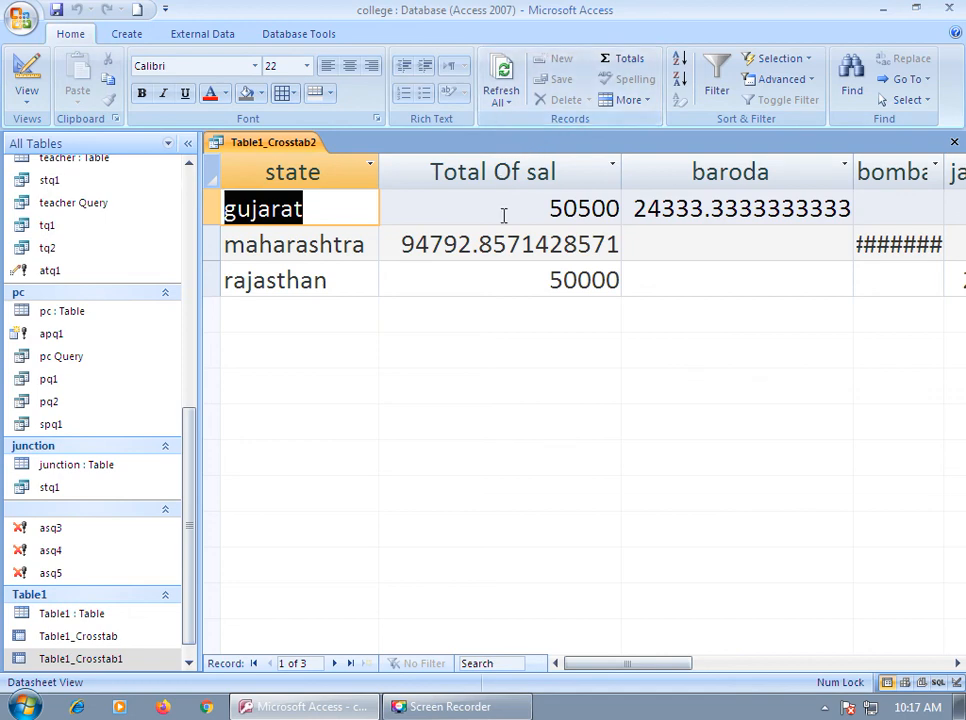
pyautogui.click(513, 246)
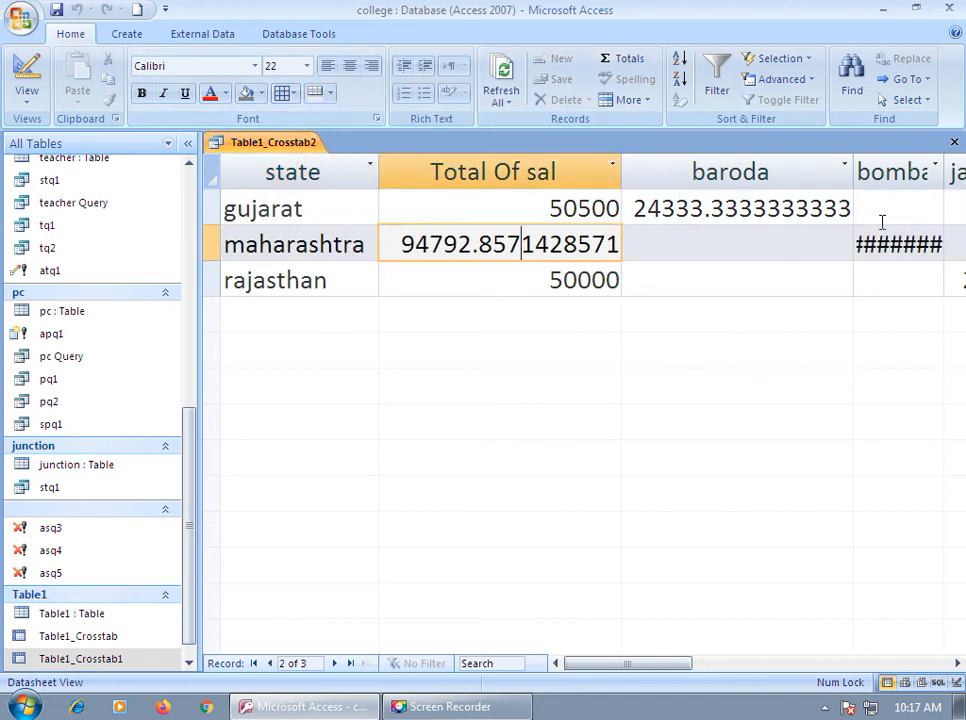
# Step: Widen the bombay, jodhpur, pune and rajkot columns enough to show their full average salaries
pyautogui.moveTo(645, 663); pyautogui.dragTo(707, 665)
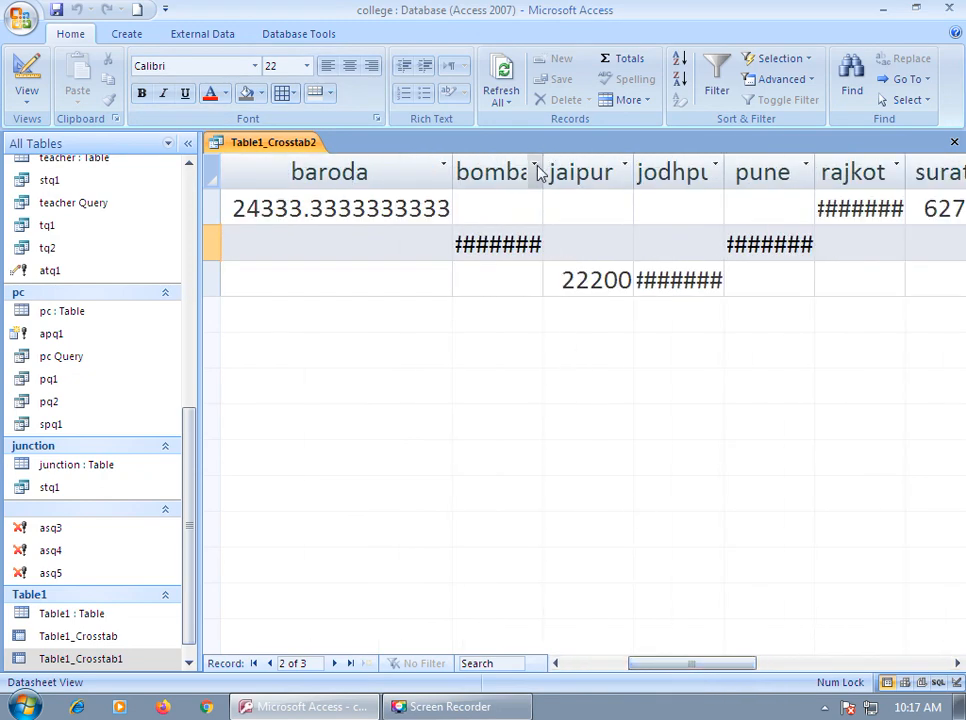
pyautogui.moveTo(545, 170); pyautogui.dragTo(617, 172)
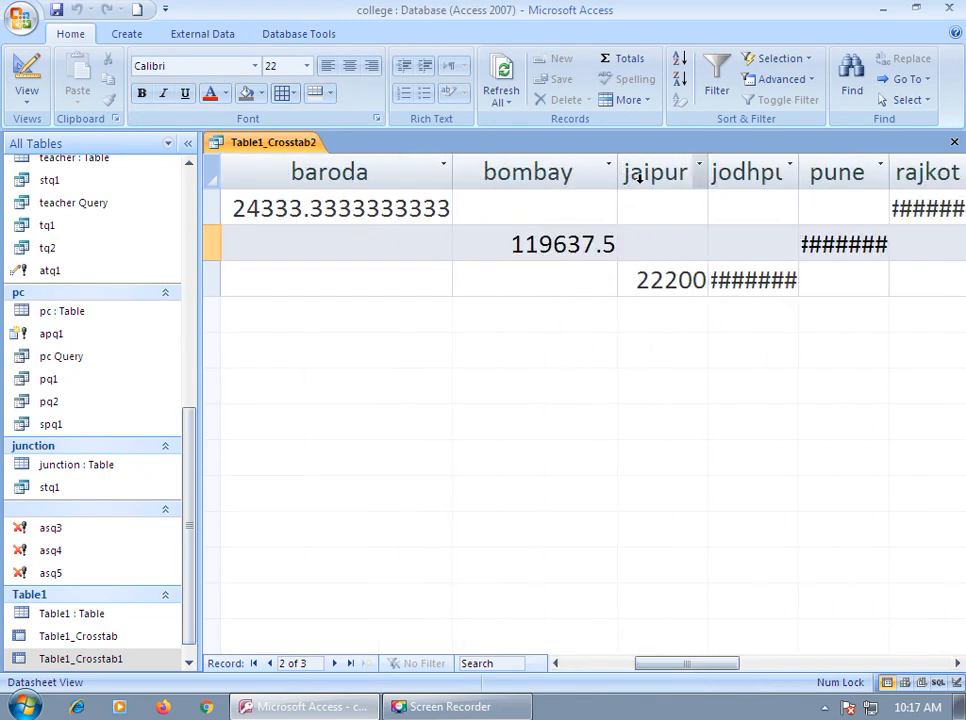
pyautogui.moveTo(798, 165); pyautogui.dragTo(870, 170)
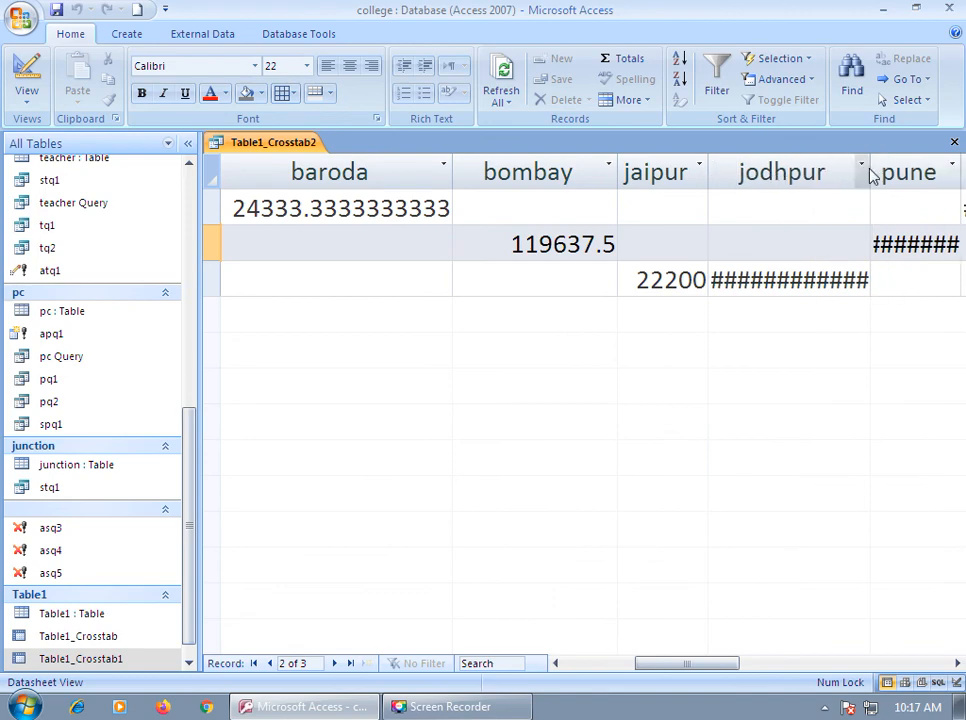
pyautogui.moveTo(694, 670); pyautogui.dragTo(731, 666)
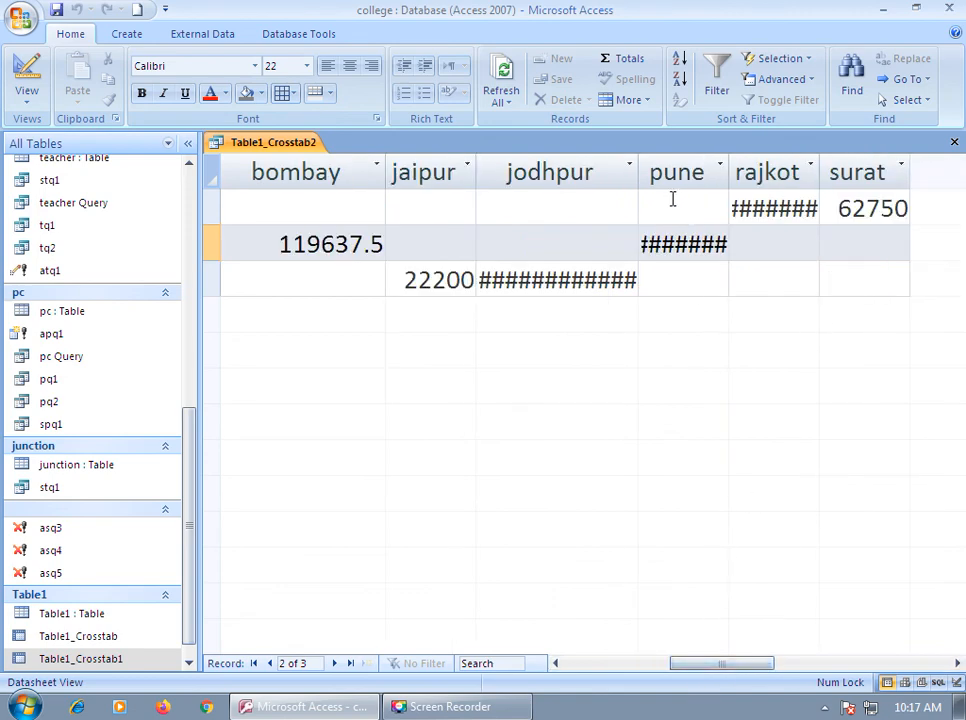
pyautogui.moveTo(638, 167); pyautogui.dragTo(716, 172)
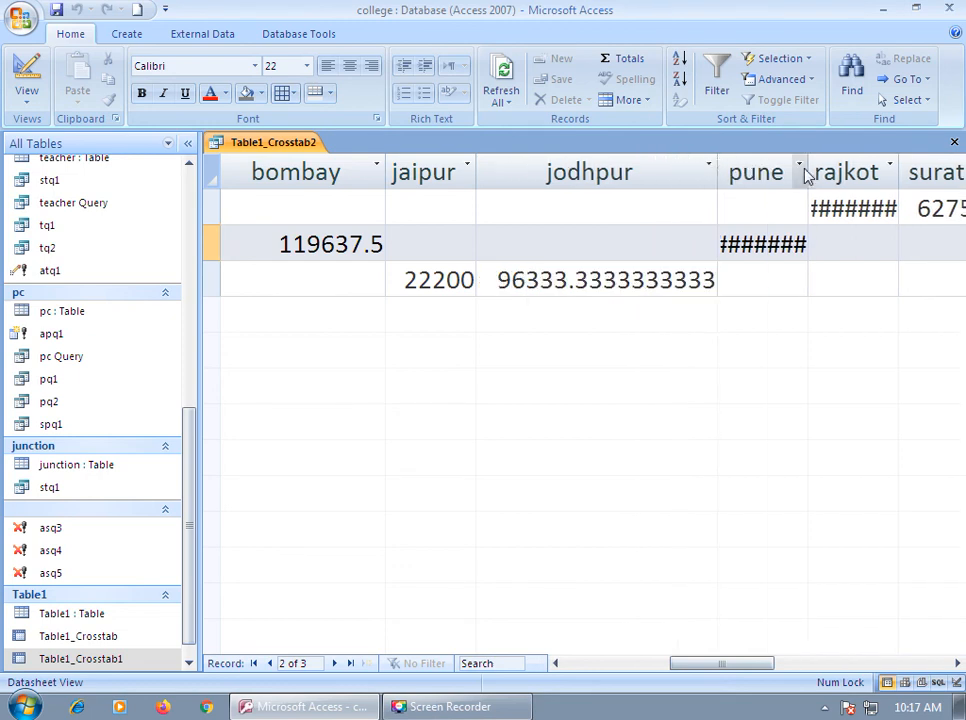
pyautogui.moveTo(808, 170); pyautogui.dragTo(940, 175)
pyautogui.moveTo(680, 663); pyautogui.dragTo(748, 663)
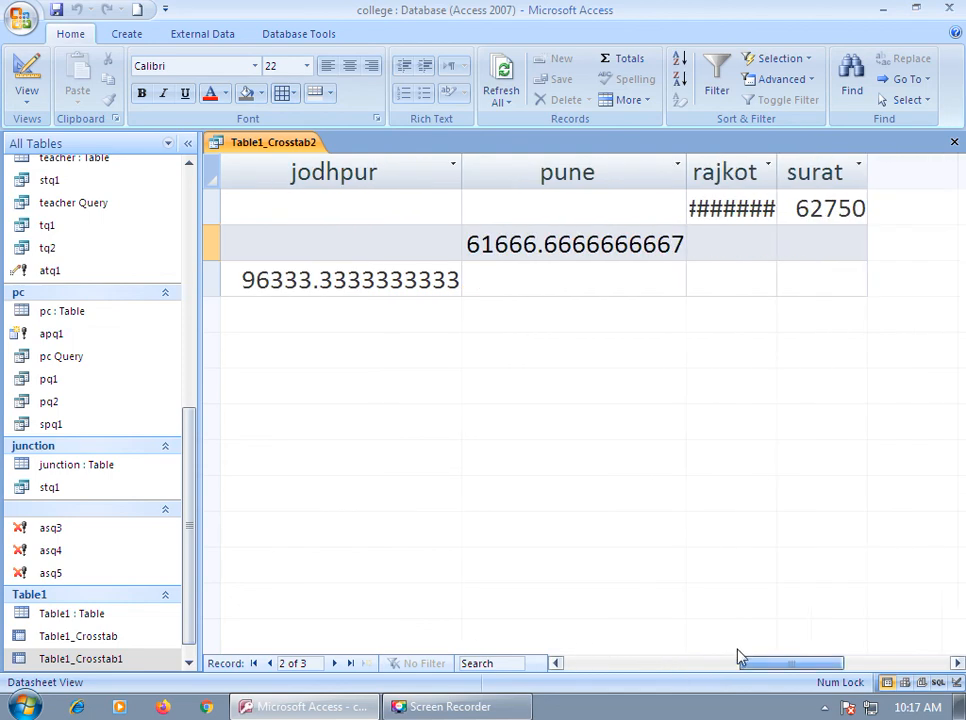
pyautogui.moveTo(776, 172); pyautogui.dragTo(931, 185)
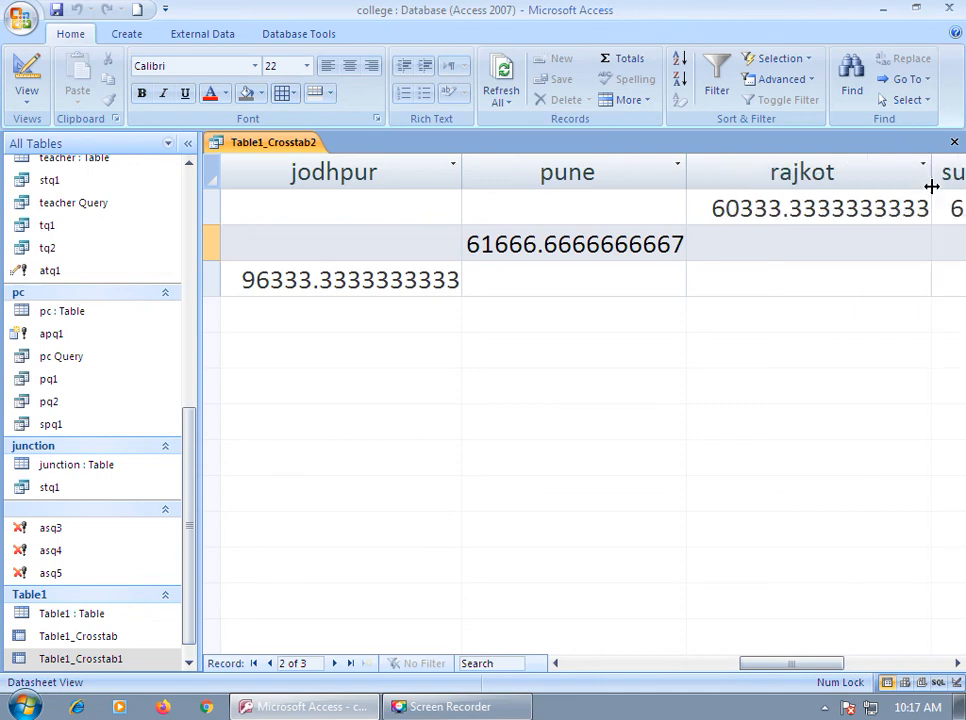
# Step: Return to the gujarat row and examine its overall average salary under Total Of sal
pyautogui.click(239, 249)
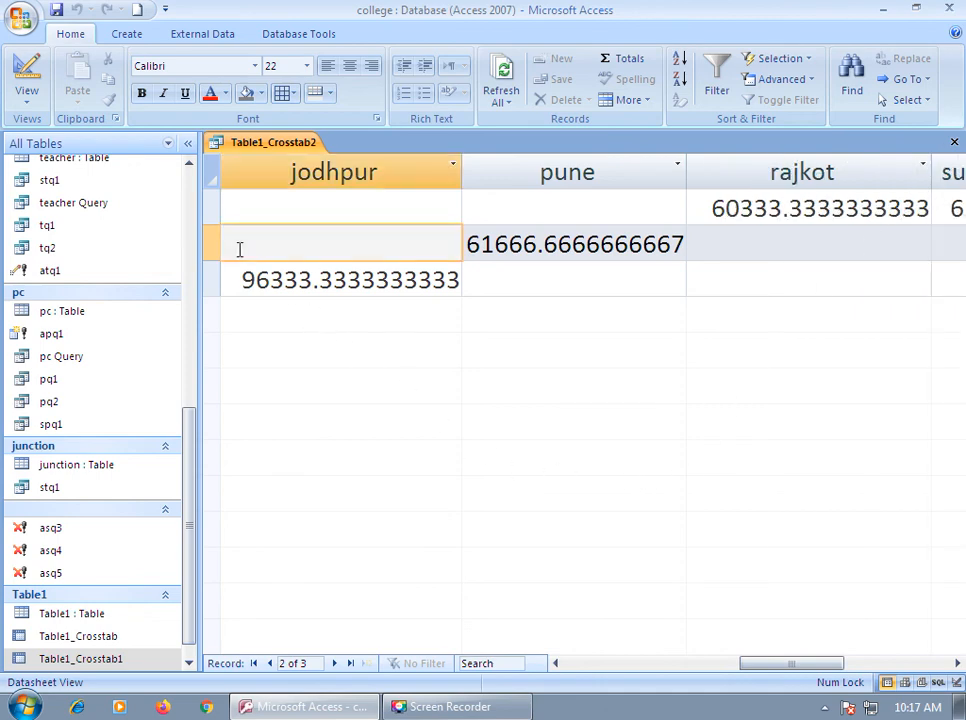
pyautogui.hotkey('shift', 'Tab')
pyautogui.hotkey('shift', 'Tab')
pyautogui.hotkey('shift', 'Tab')
pyautogui.hotkey('shift', 'Tab')
pyautogui.hotkey('shift', 'Tab')
pyautogui.hotkey('shift', 'Tab')
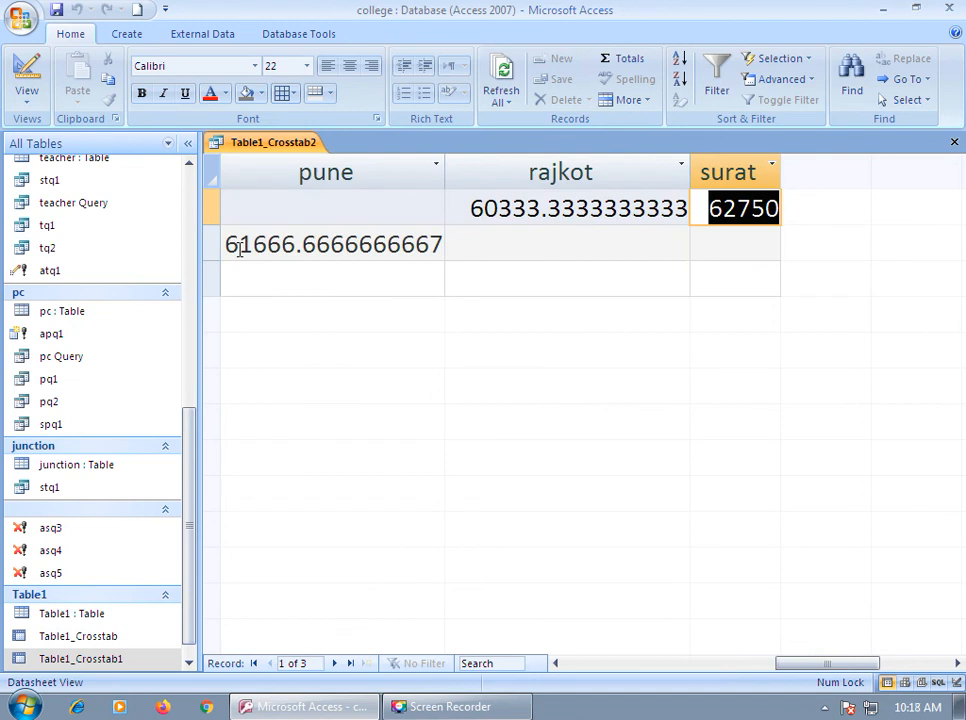
pyautogui.press('Tab')
pyautogui.press('Up')
pyautogui.press('Tab')
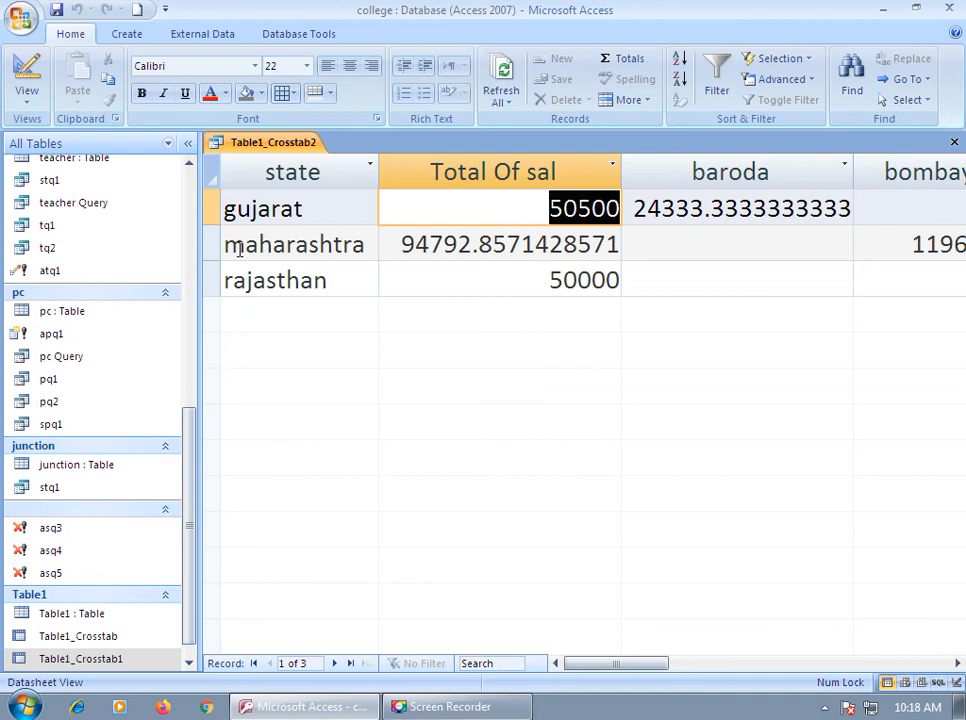
# Step: Review the gujarat averages for baroda, rajkot and surat, and move on to the maharashtra row
pyautogui.press('Tab')
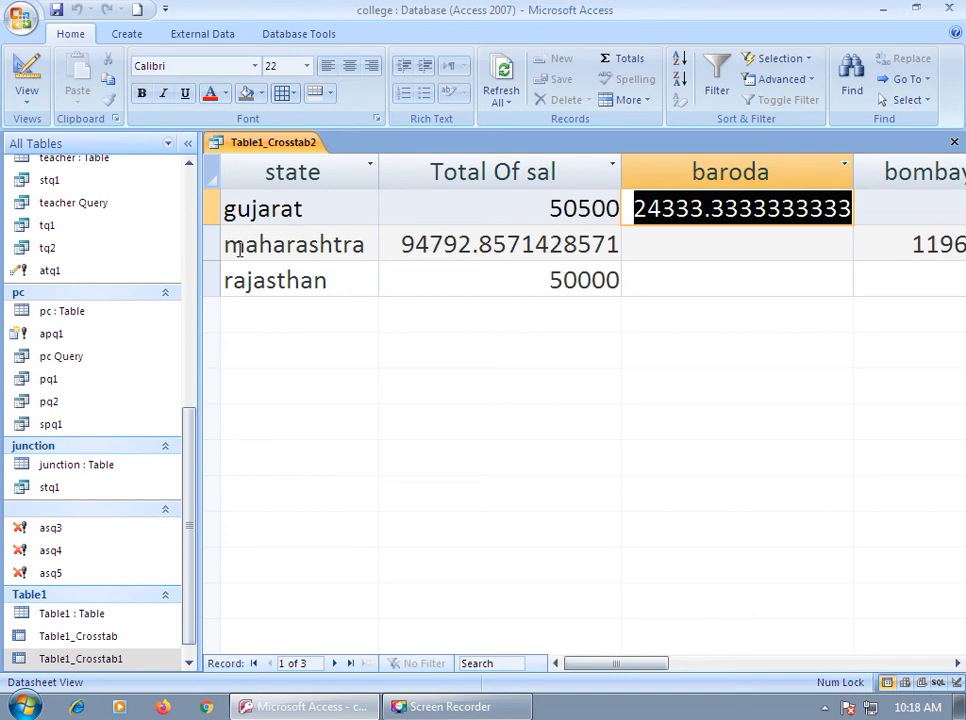
pyautogui.press('Tab')
pyautogui.press('Tab')
pyautogui.press('Tab')
pyautogui.press('Tab')
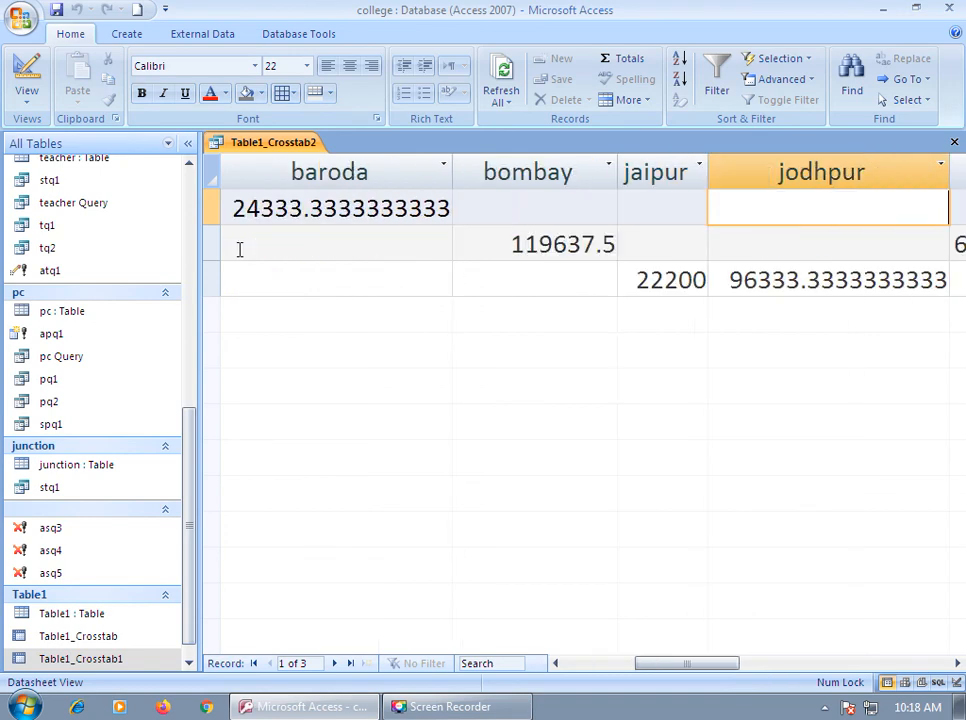
pyautogui.press('Tab')
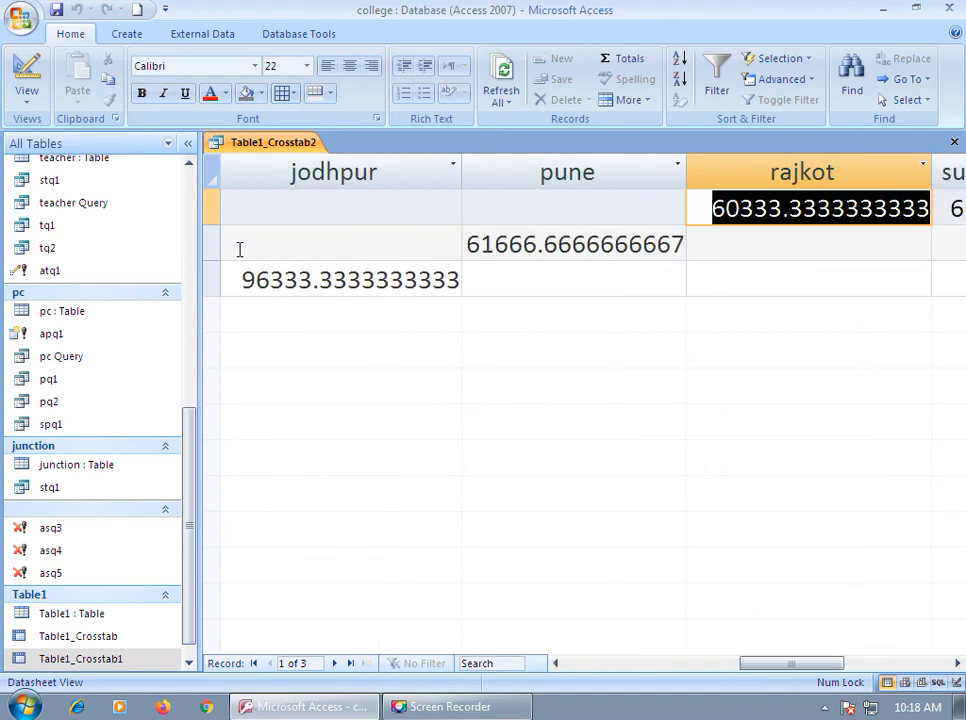
pyautogui.press('Tab')
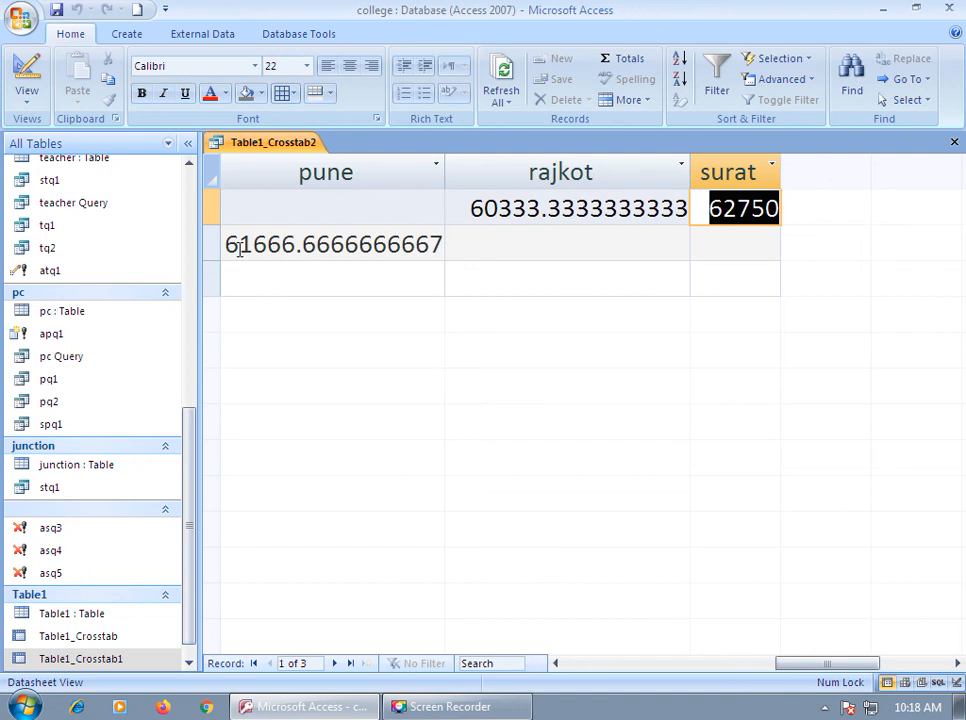
pyautogui.hotkey('shift', 'Tab')
pyautogui.press('Tab')
pyautogui.press('Tab')
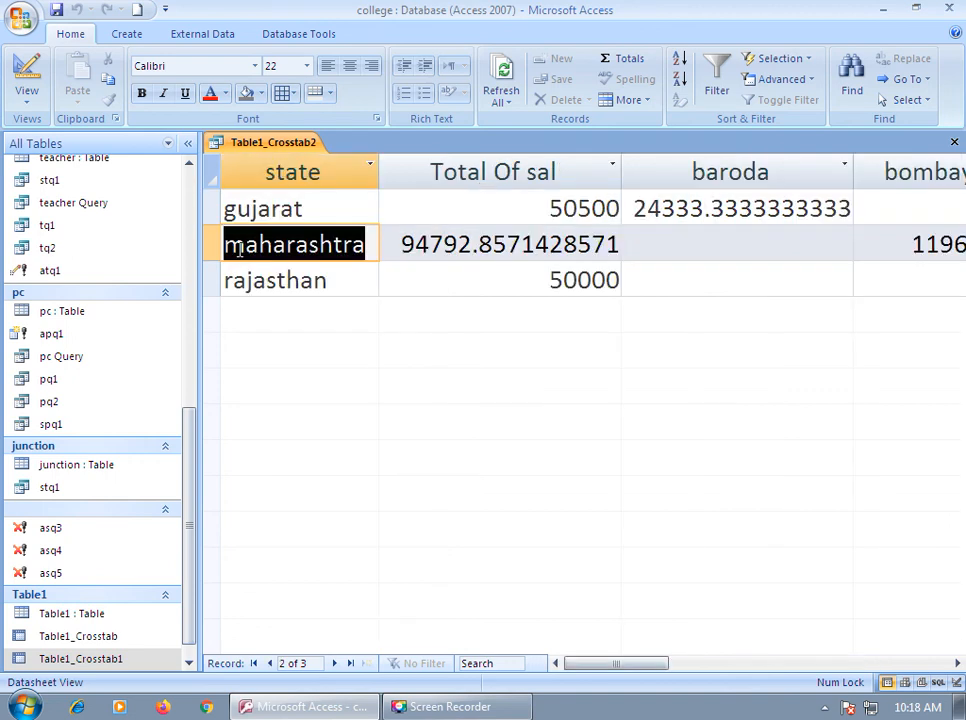
# Step: Review the maharashtra row's overall average salary and its bombay and pune averages, and move on to the rajasthan row
pyautogui.press('Tab')
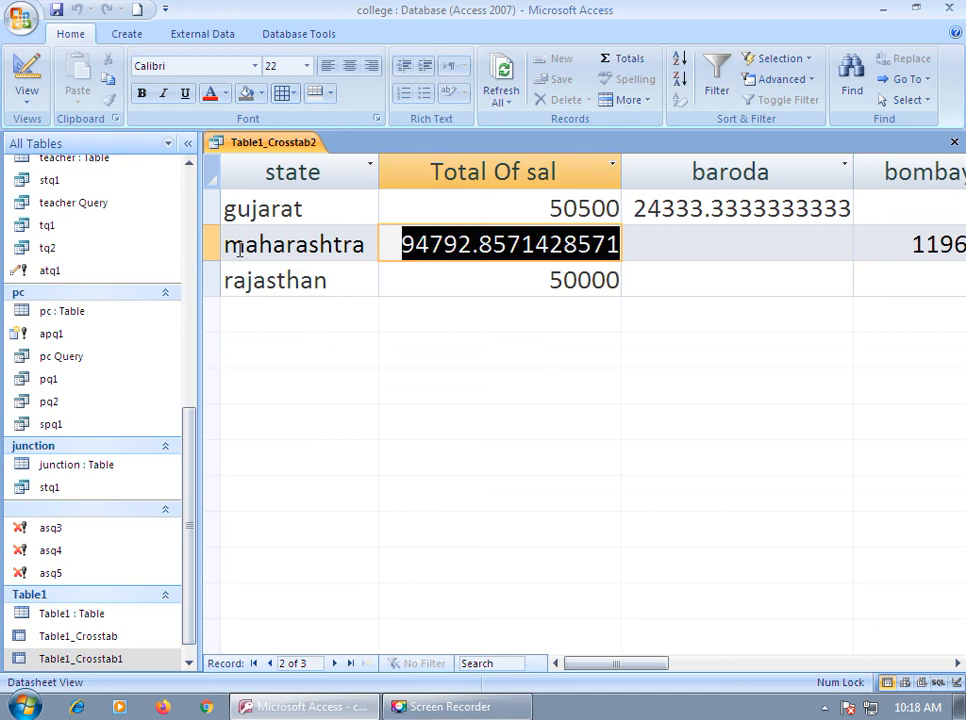
pyautogui.press('Tab')
pyautogui.press('Tab')
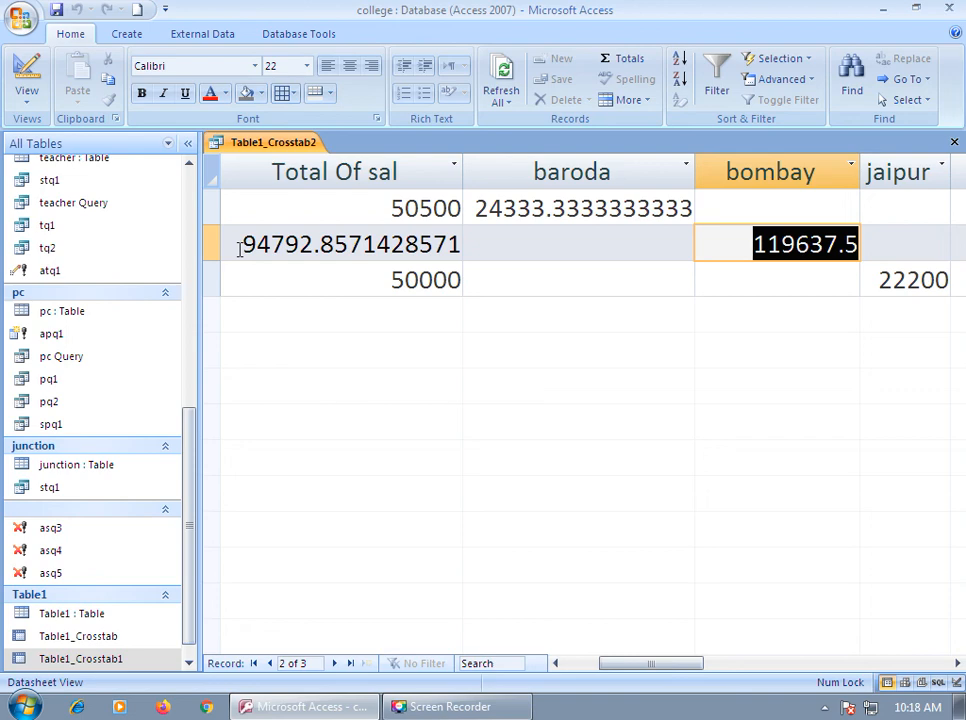
pyautogui.press('Tab')
pyautogui.press('Tab')
pyautogui.press('Tab')
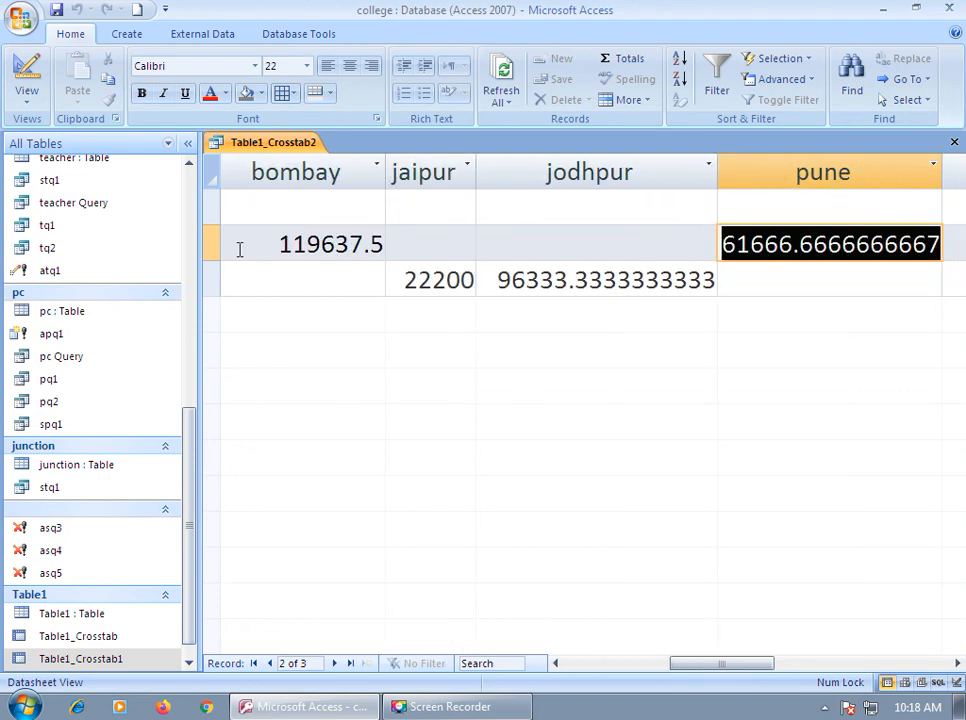
pyautogui.press('Tab')
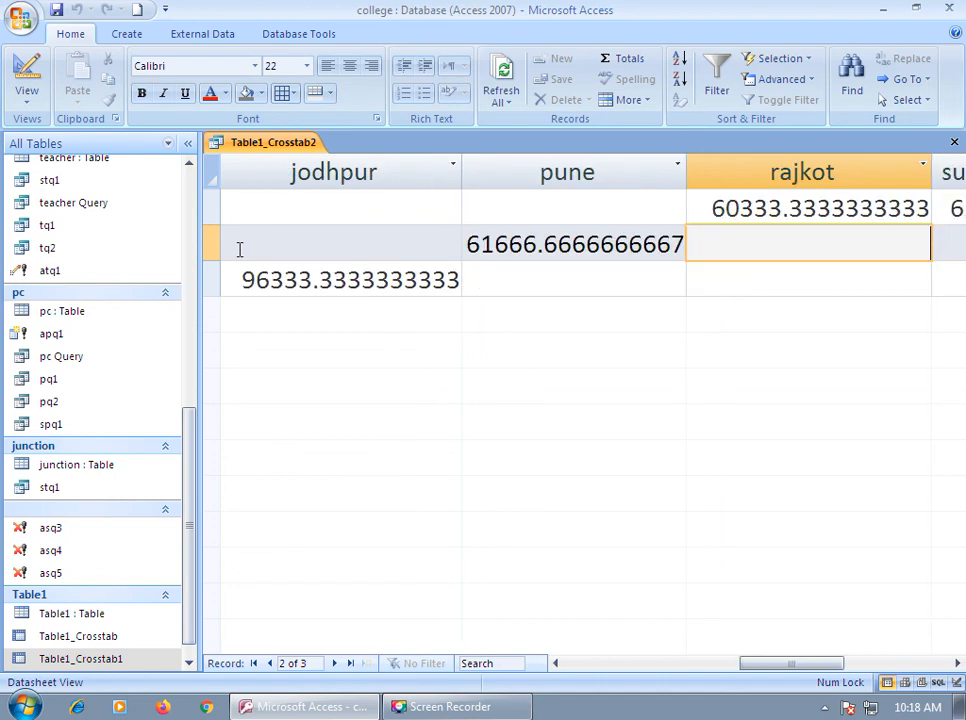
pyautogui.press('Tab')
pyautogui.press('Tab')
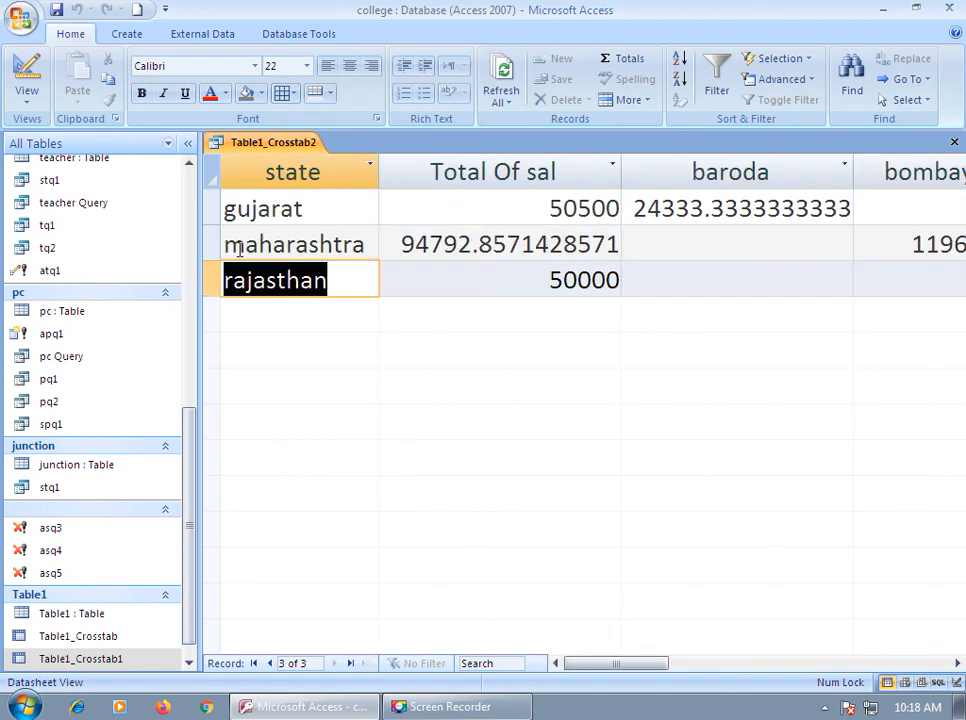
# Step: Review the rajasthan row's overall average salary and its jaipur and jodhpur averages, and return to its state field
pyautogui.press('Tab')
pyautogui.press('Tab')
pyautogui.press('Tab')
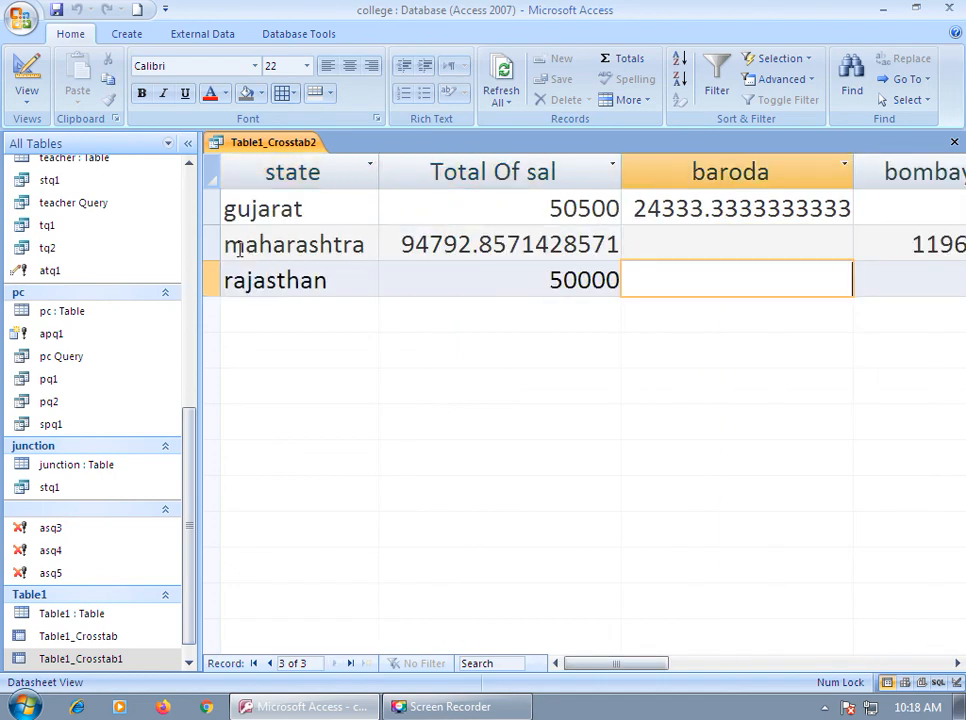
pyautogui.press('Tab')
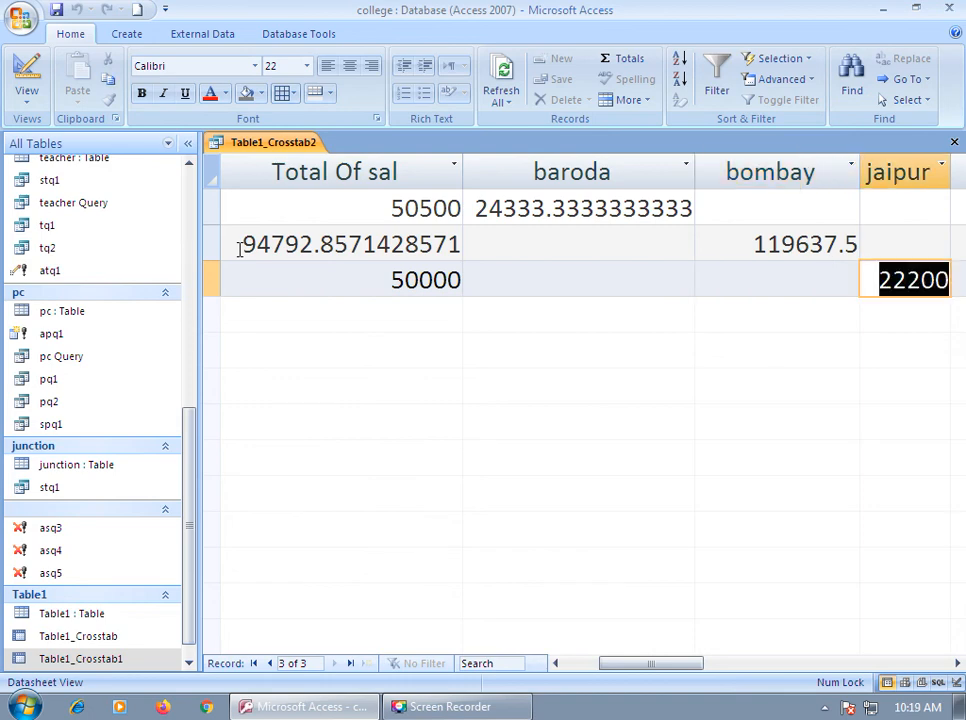
pyautogui.press('Tab')
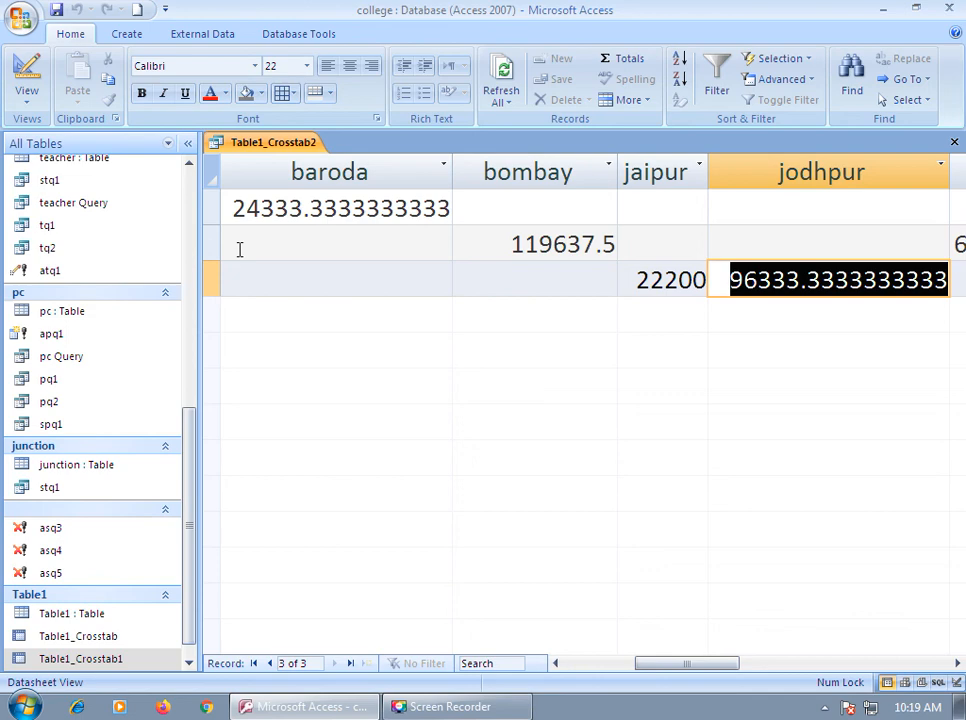
pyautogui.press('Tab')
pyautogui.press('Tab')
pyautogui.press('Tab')
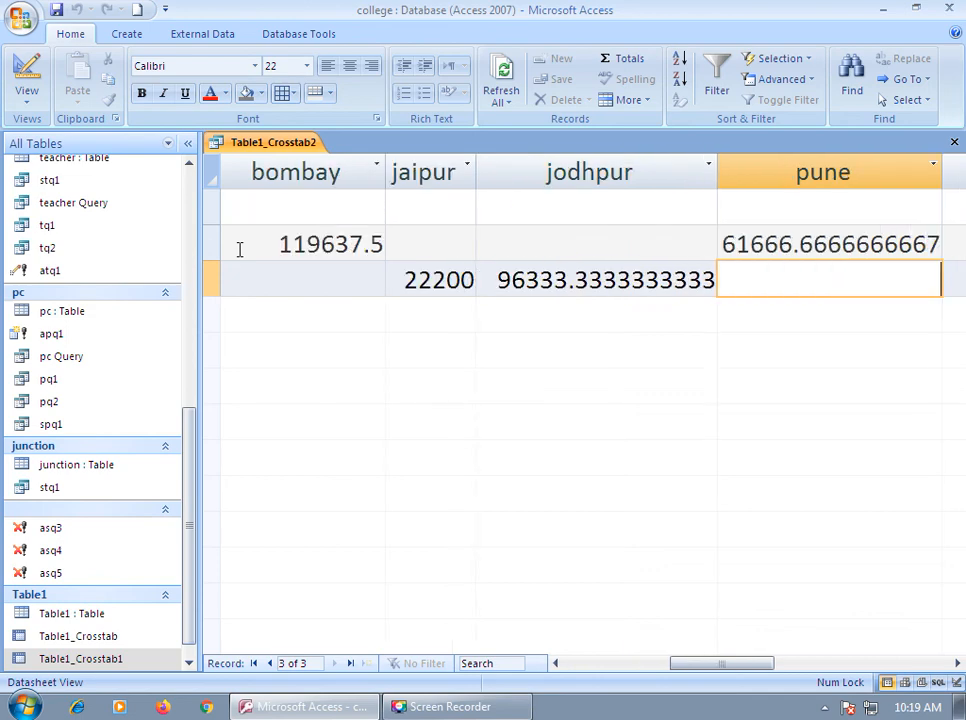
pyautogui.hotkey('shift', 'Tab')
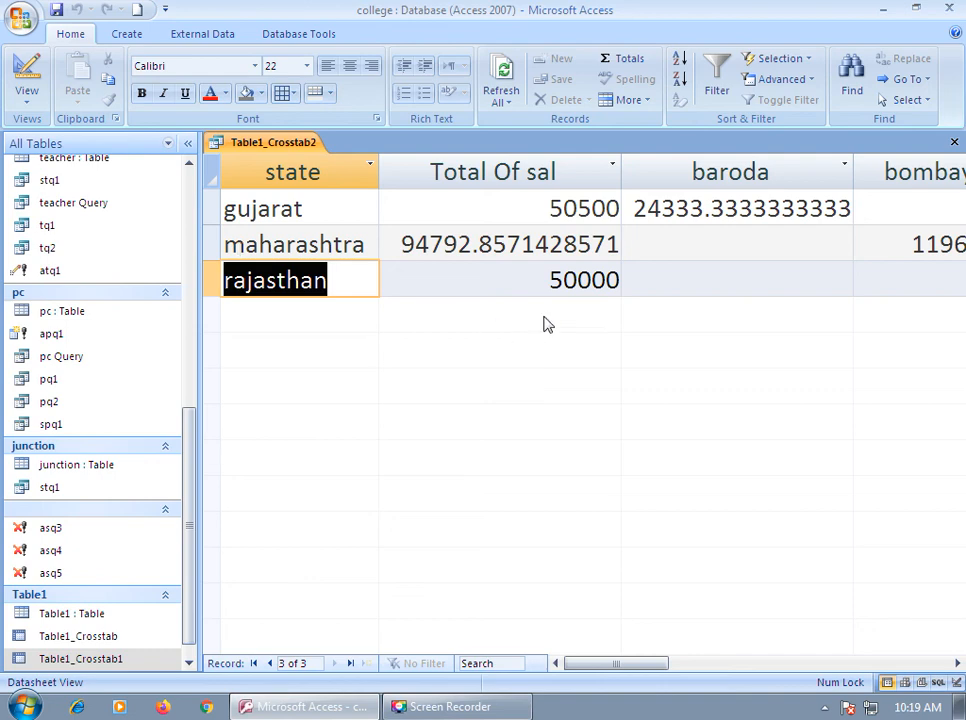
# Step: Close the Table1_Crosstab2 query with its layout changes saved, and exit Access
pyautogui.click(954, 142)
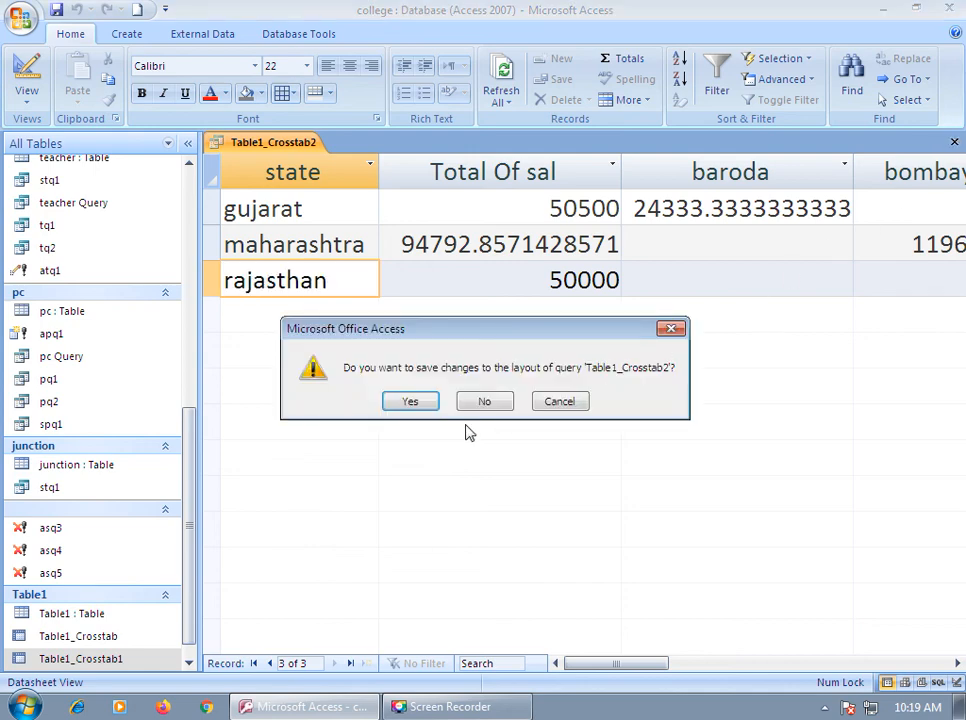
pyautogui.click(410, 402)
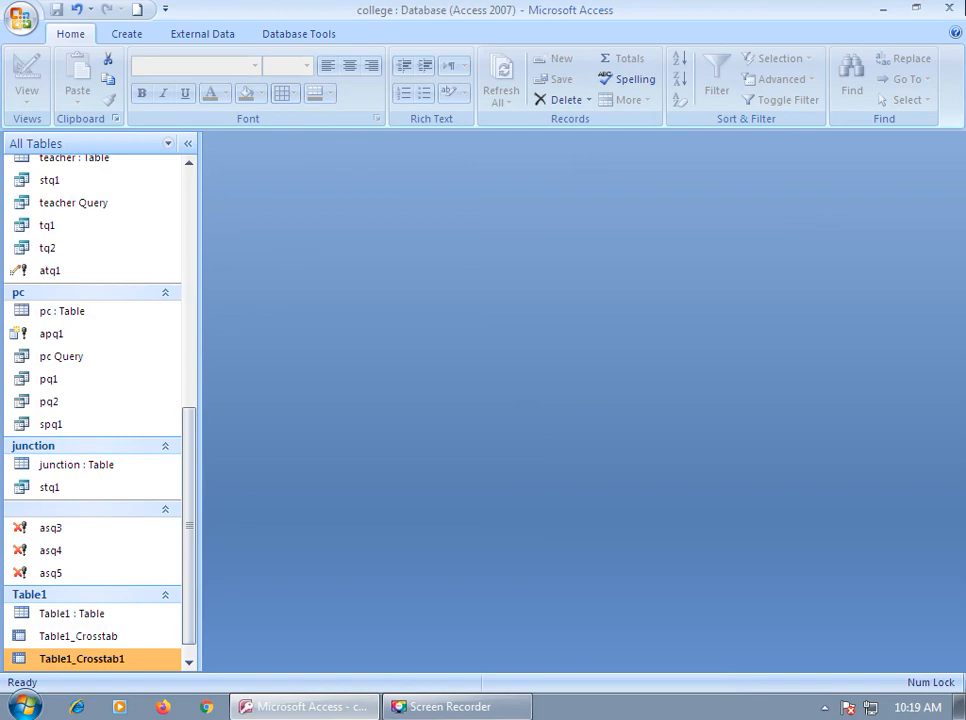
pyautogui.click(949, 9)
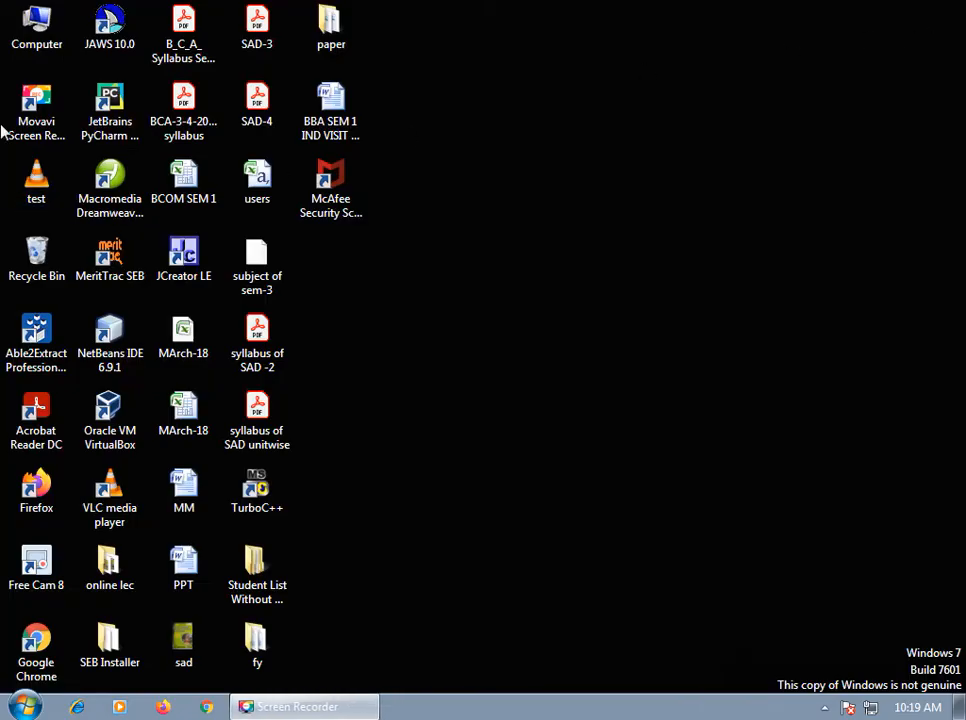
# Step: Open the access_query text file from the access_database folder on Local Disk (F:)
pyautogui.doubleClick(34, 26)
pyautogui.doubleClick(270, 192)
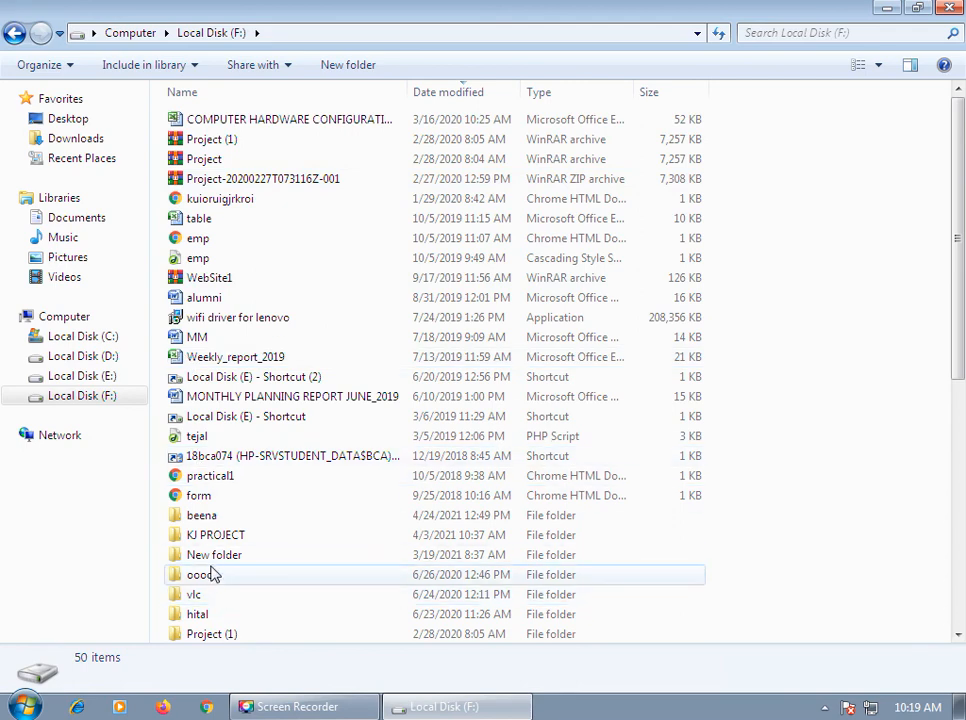
pyautogui.doubleClick(195, 516)
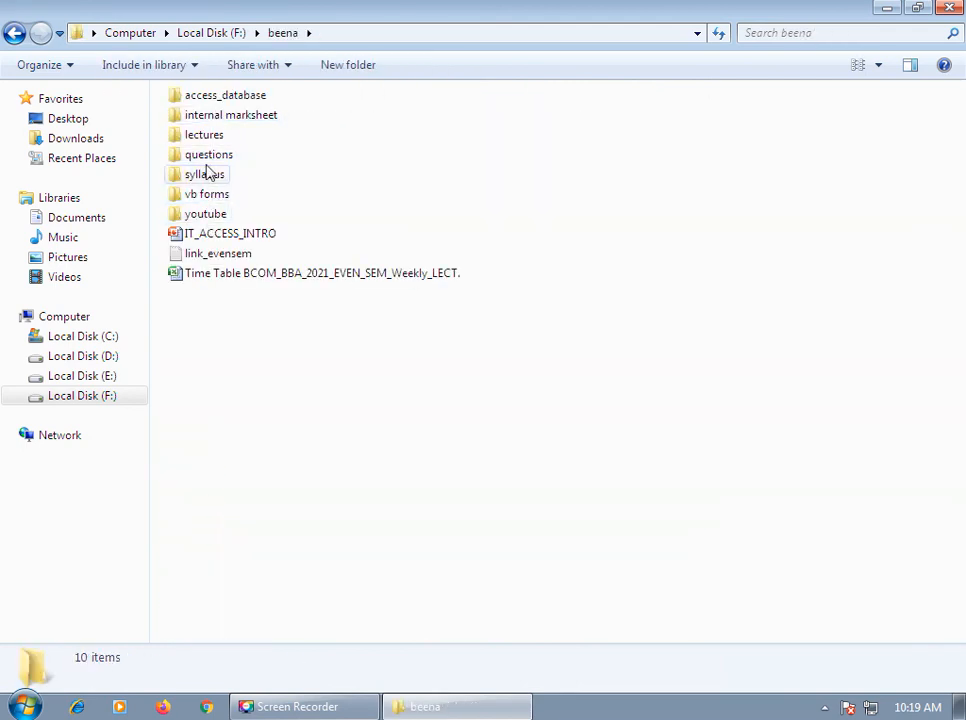
pyautogui.click(218, 100)
pyautogui.doubleClick(218, 100)
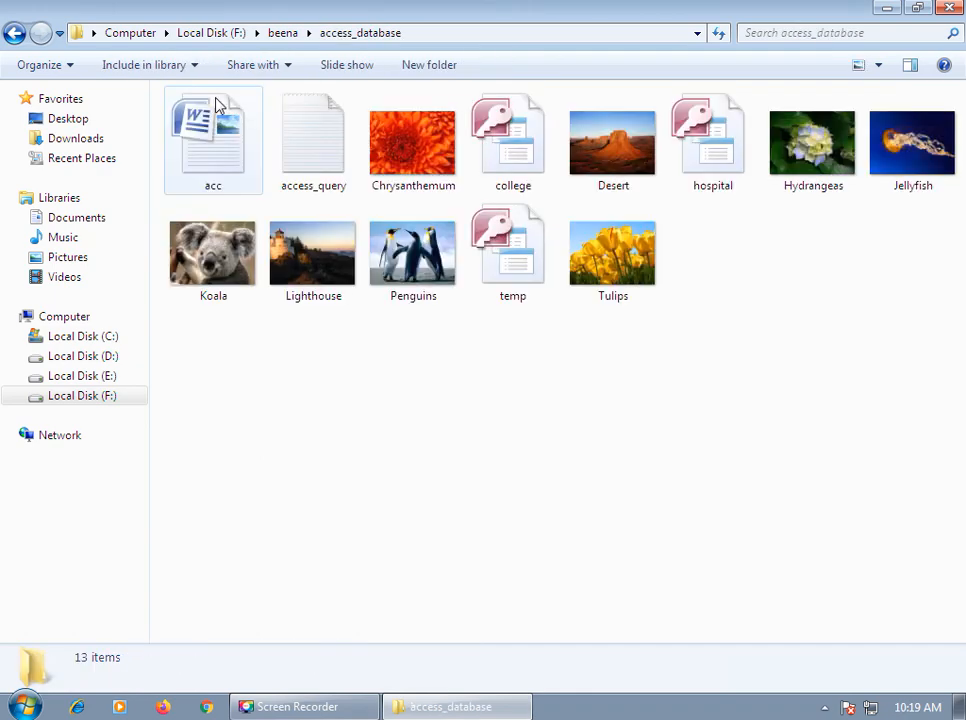
pyautogui.doubleClick(295, 146)
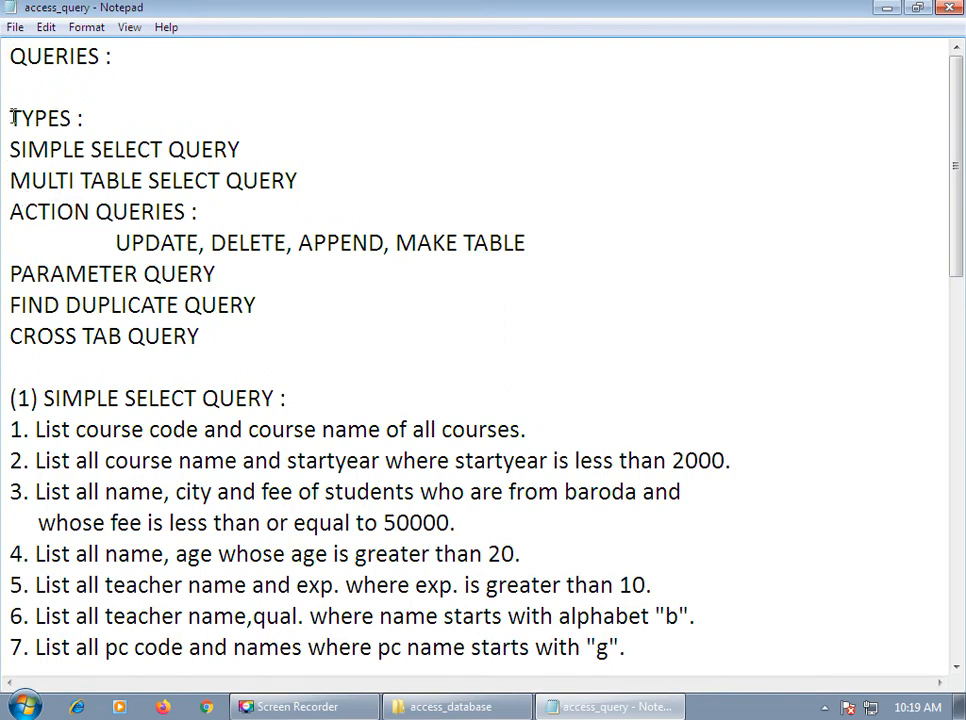
# Step: Review the list of query types from simple select to cross tab, and look through the practice questions down to the make table query
pyautogui.moveTo(19, 149); pyautogui.dragTo(202, 150)
pyautogui.moveTo(48, 181); pyautogui.dragTo(182, 183)
pyautogui.moveTo(90, 220); pyautogui.dragTo(199, 215)
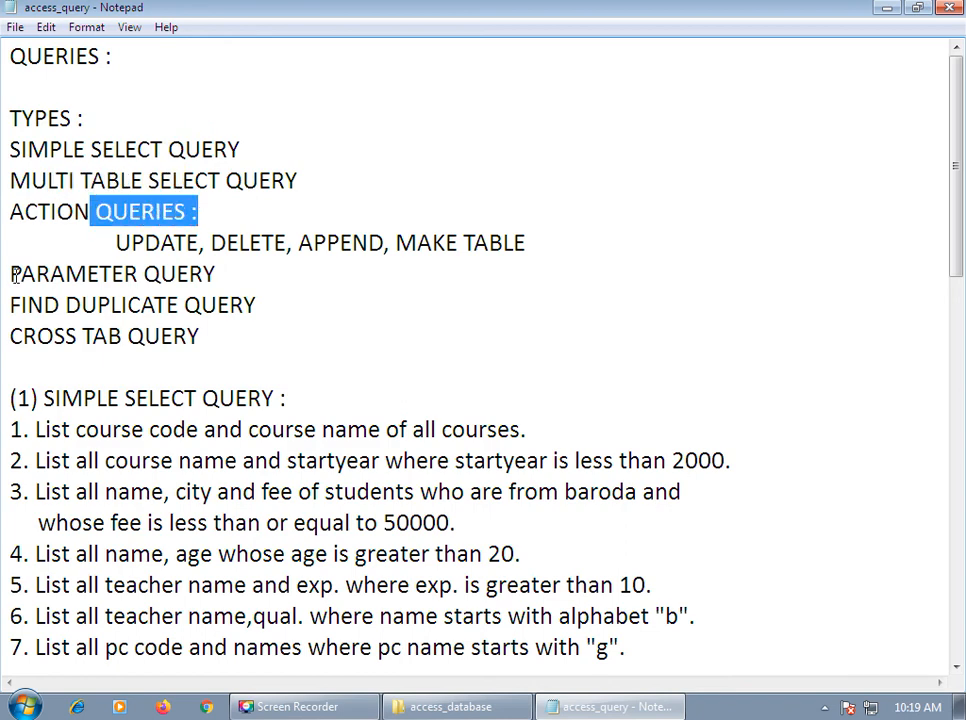
pyautogui.moveTo(12, 274); pyautogui.dragTo(112, 276)
pyautogui.moveTo(64, 316); pyautogui.dragTo(137, 307)
pyautogui.moveTo(82, 336); pyautogui.dragTo(145, 337)
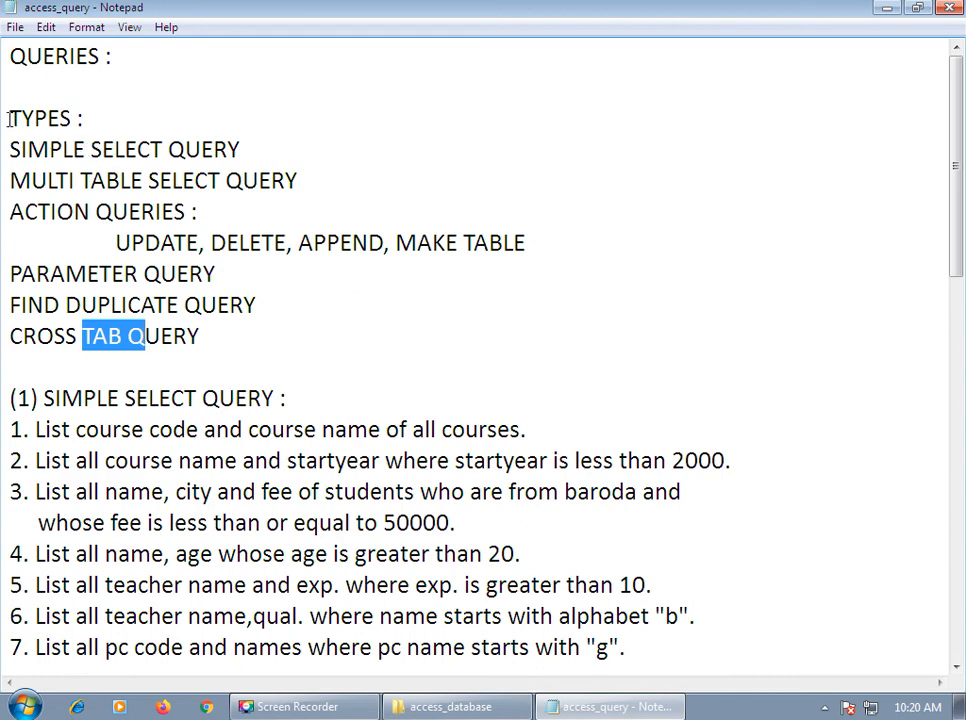
pyautogui.moveTo(9, 118); pyautogui.dragTo(427, 319)
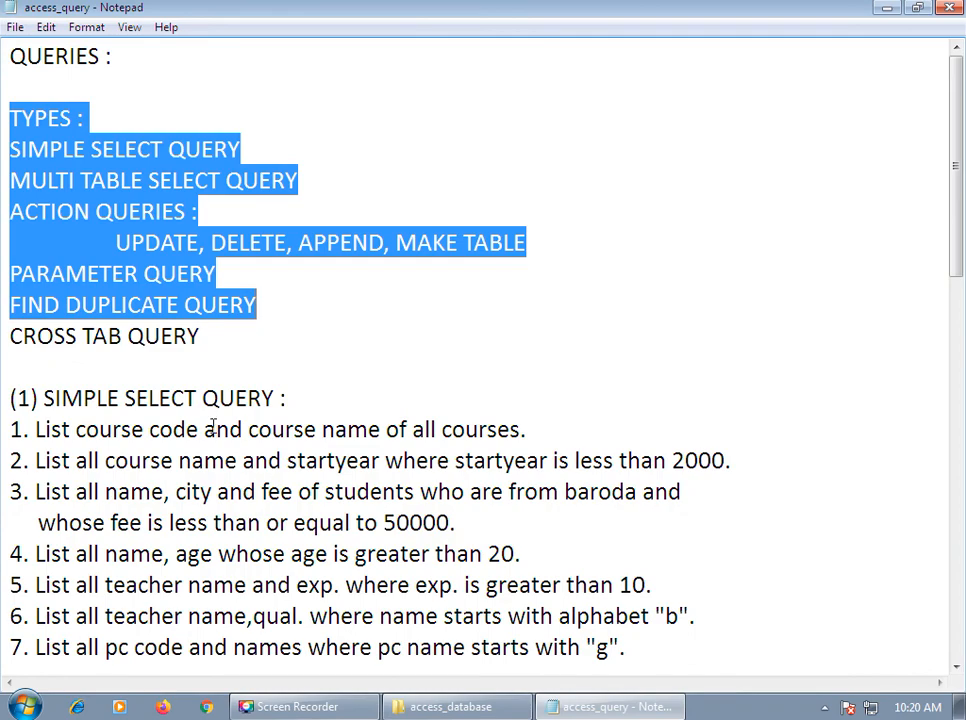
pyautogui.scroll(-11, 213, 427)
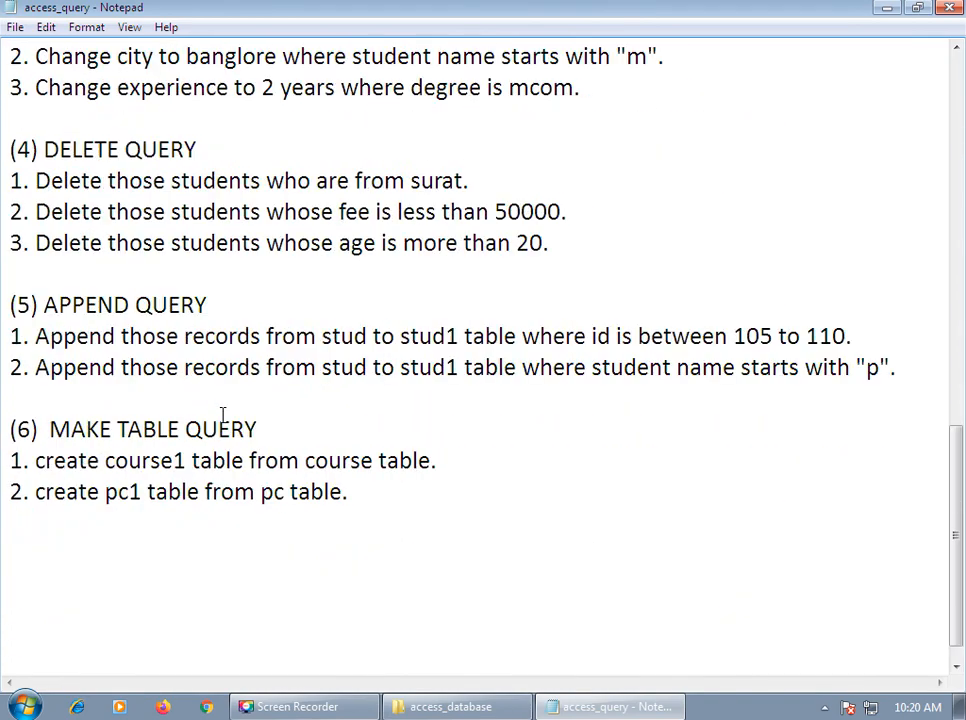